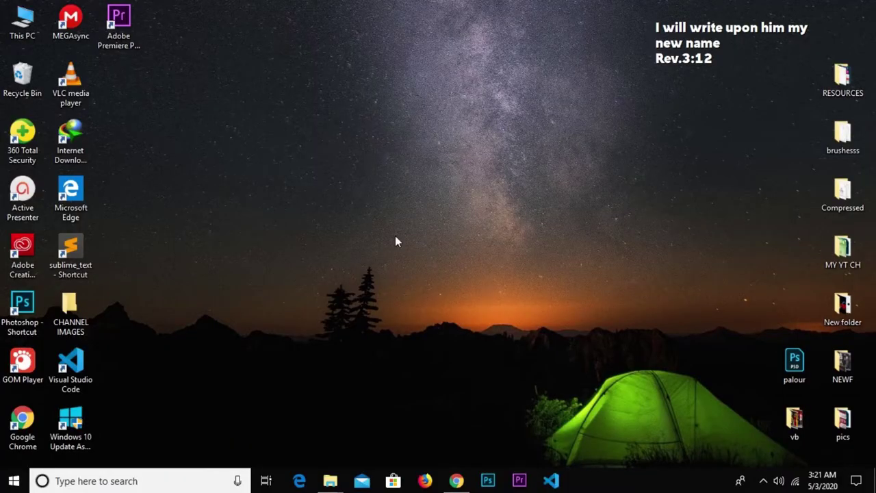
pyautogui.rightClick(405, 239)
pyautogui.click(409, 234)
pyautogui.rightClick(409, 235)
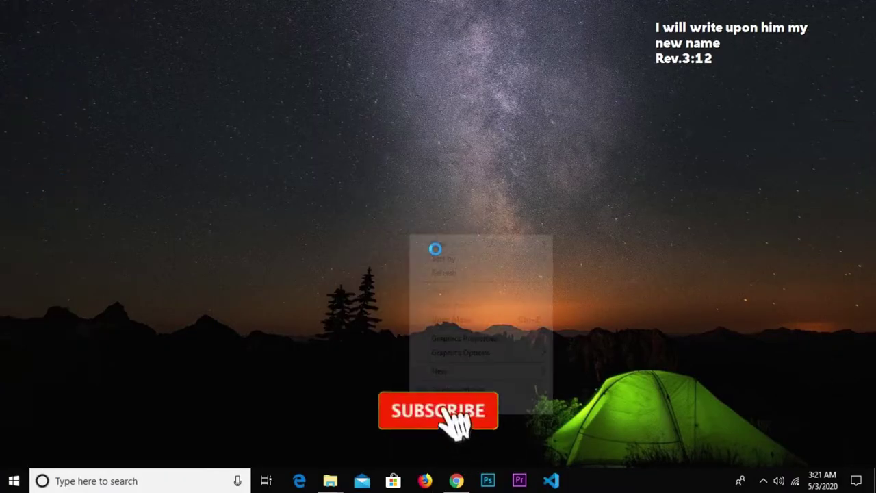
pyautogui.click(446, 271)
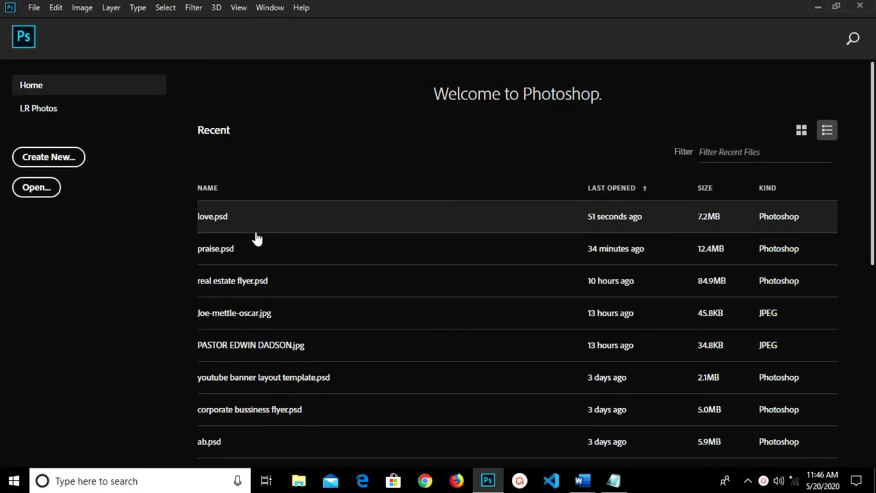
# Create a 1000 x 1000 px, 300 ppi document from the Art & Illustration presets and convert its background into a regular layer
pyautogui.hotkey('ctrl', 'n')
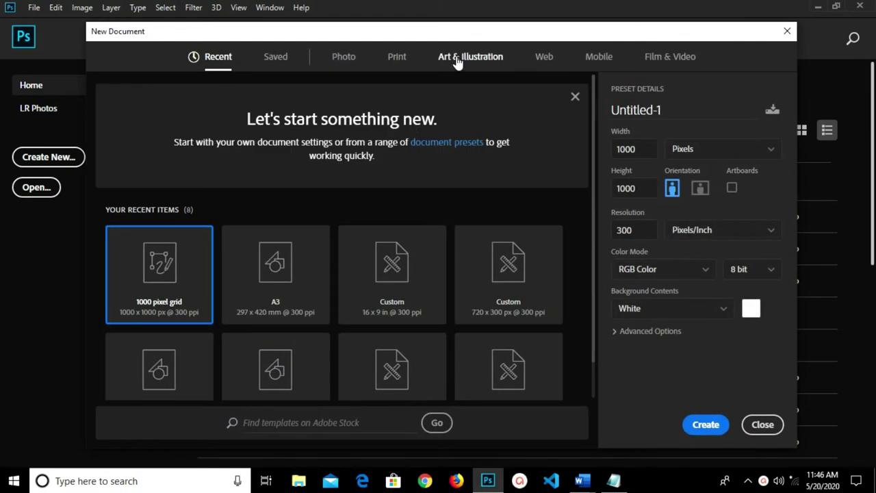
pyautogui.click(457, 60)
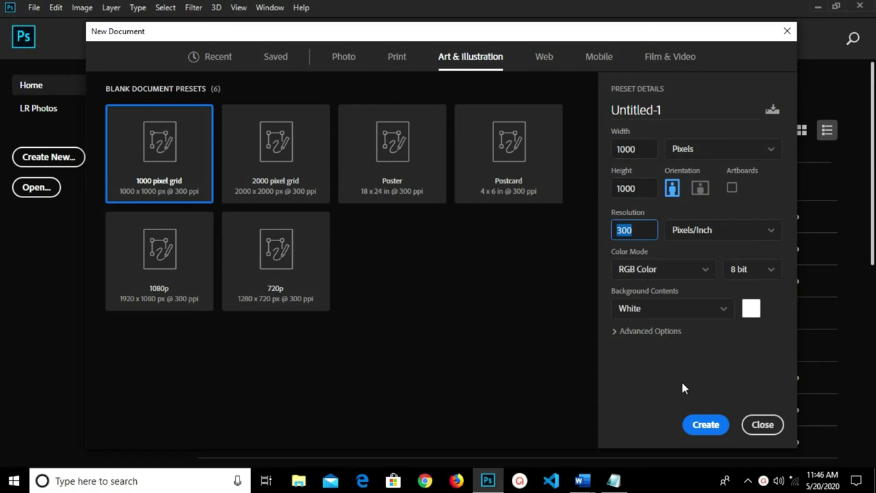
pyautogui.click(698, 428)
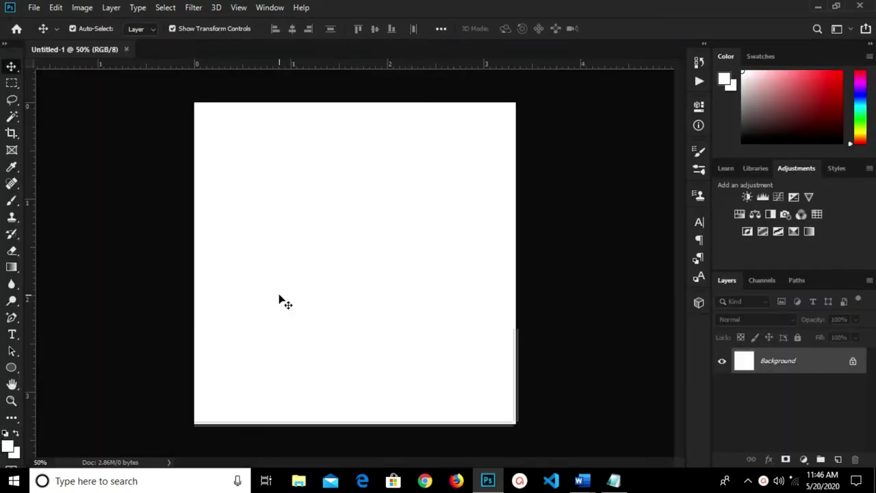
pyautogui.doubleClick(783, 361)
pyautogui.click(540, 132)
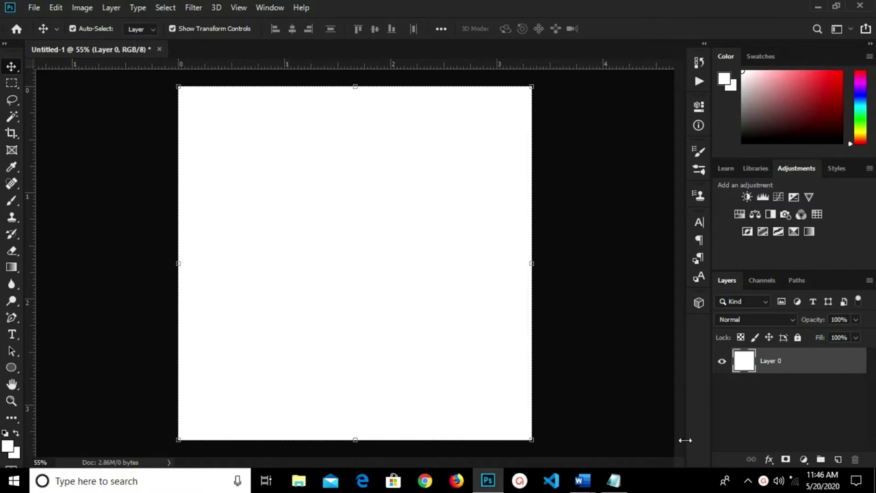
# Copy the colour code 5b062a from the praise notes in Notepad and return to Photoshop
pyautogui.click(613, 481)
pyautogui.moveTo(233, 260); pyautogui.dragTo(141, 260)
pyautogui.rightClick(203, 259)
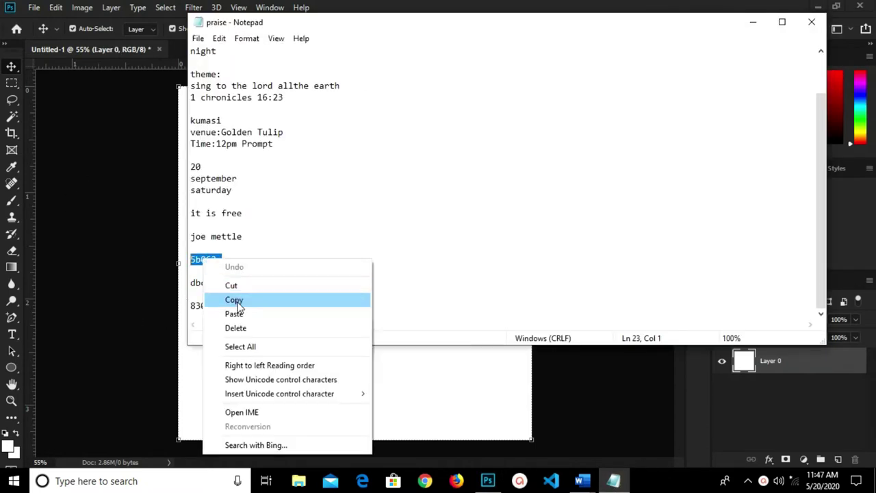
pyautogui.click(235, 299)
pyautogui.click(698, 414)
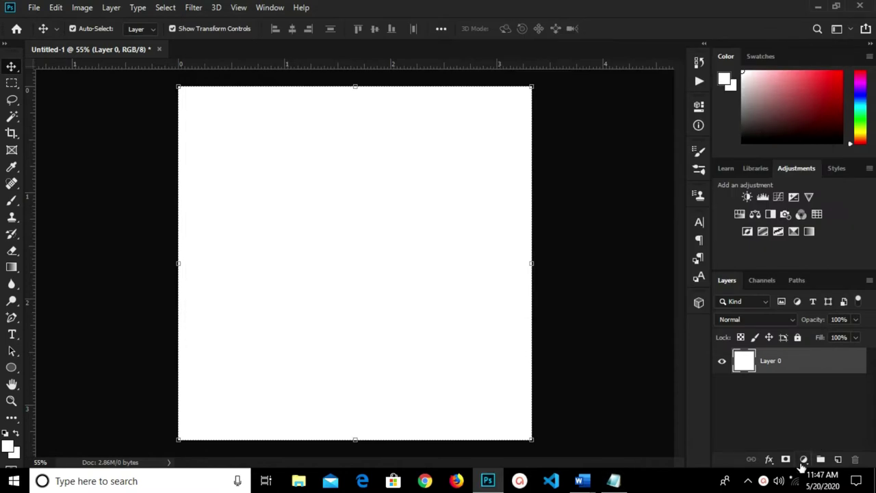
# Add a Solid Color fill layer above the white layer using the copied colour 5b062a
pyautogui.click(802, 460)
pyautogui.click(785, 234)
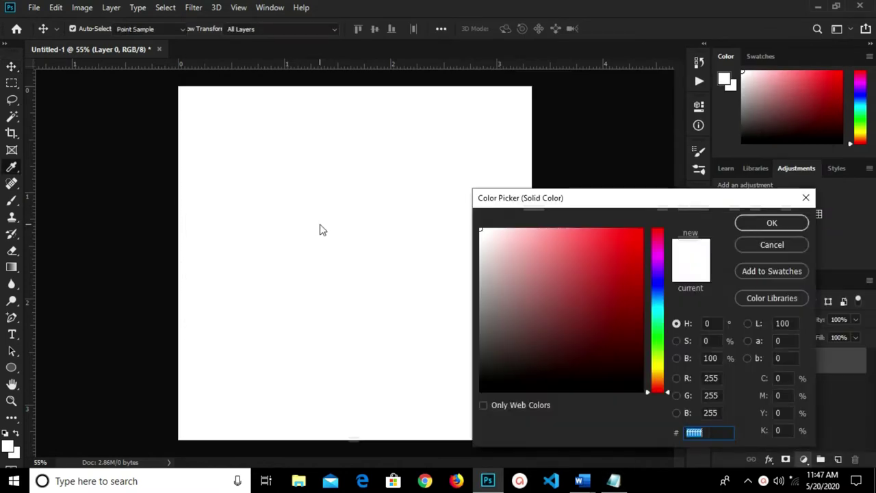
pyautogui.rightClick(691, 432)
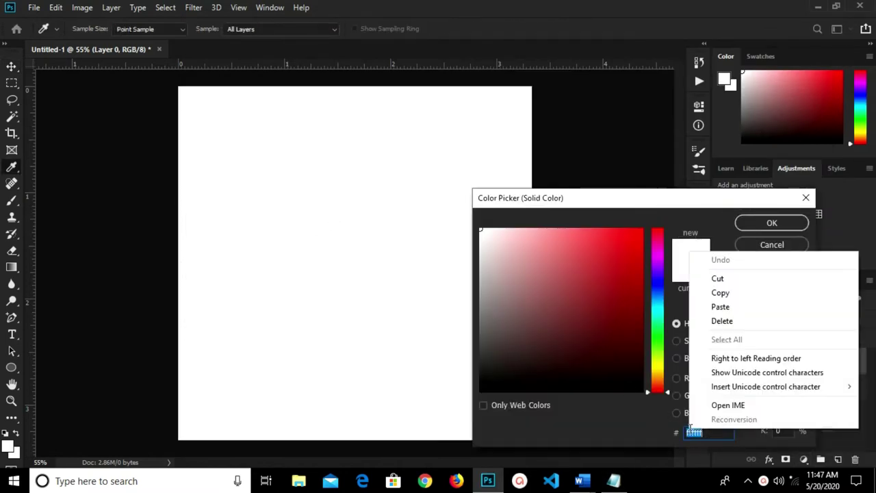
pyautogui.click(716, 308)
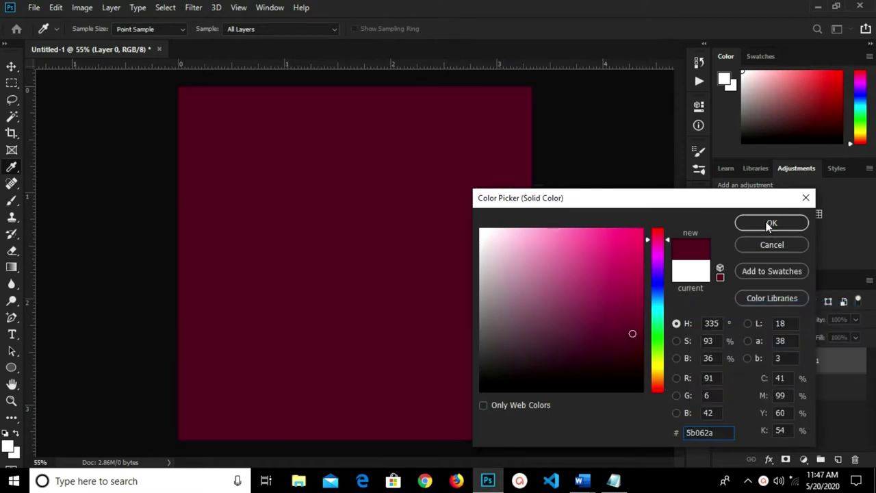
pyautogui.click(772, 223)
# Place the worship-hands-raised image as an embedded file and convert its layer to a smart object
pyautogui.click(31, 7)
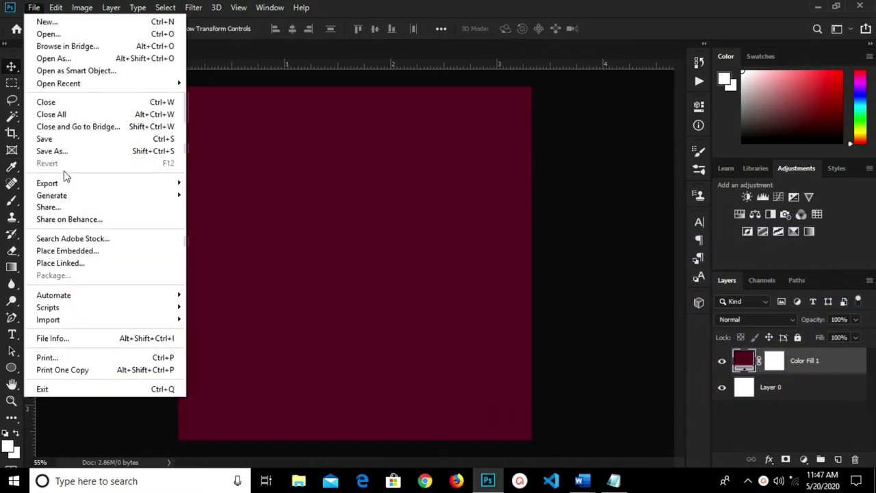
pyautogui.click(67, 251)
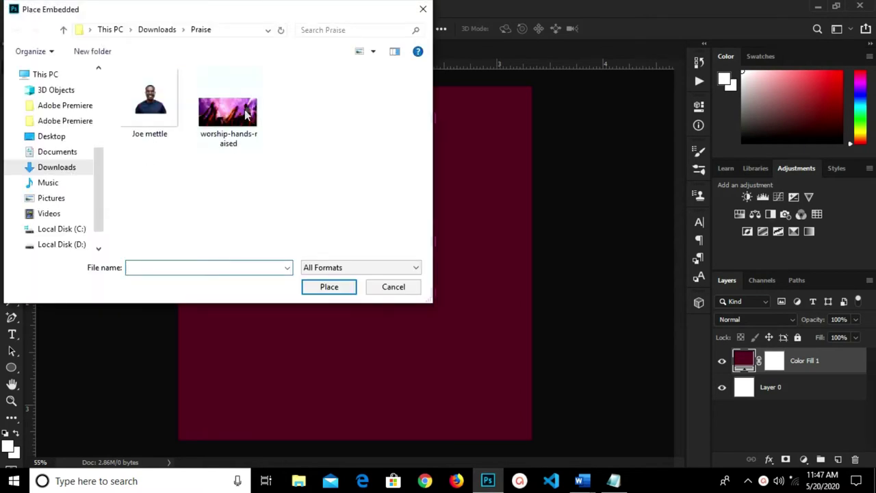
pyautogui.click(247, 115)
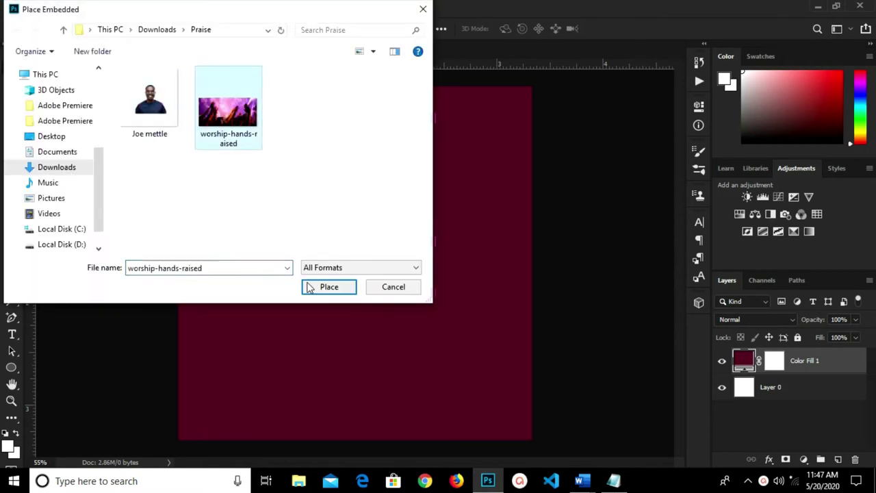
pyautogui.click(327, 290)
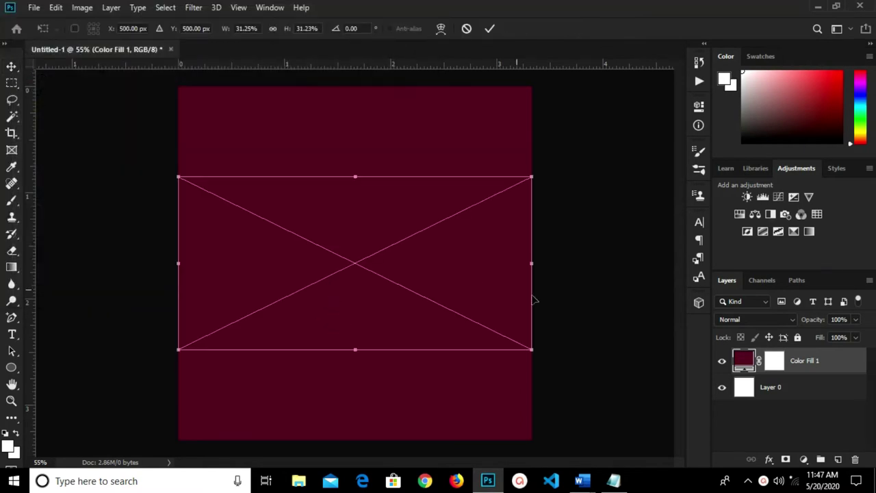
pyautogui.click(489, 28)
pyautogui.rightClick(801, 360)
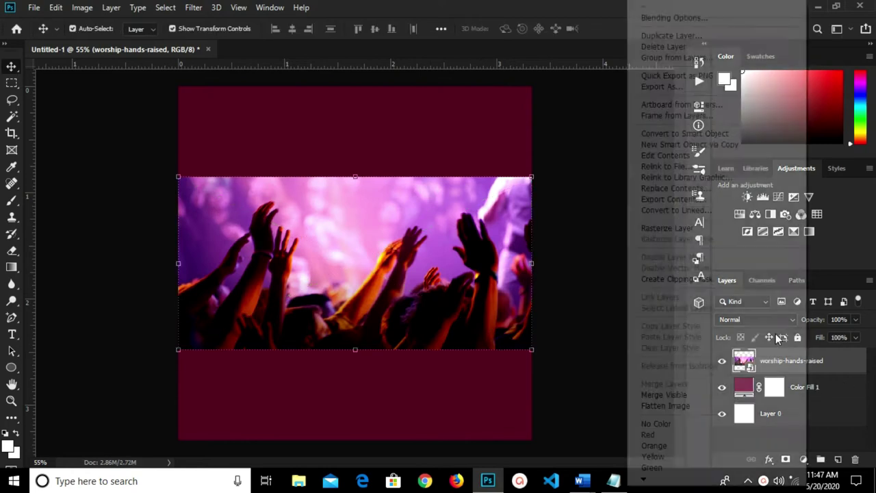
pyautogui.click(685, 133)
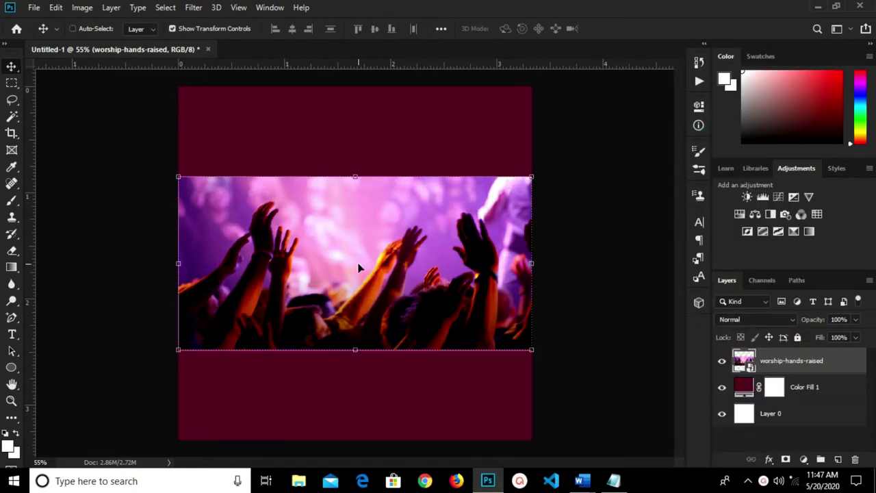
# Scale the crowd image up to about 118% and move it so that it covers the upper part of the canvas
pyautogui.hotkey('ctrl', 't')
pyautogui.moveTo(532, 350); pyautogui.dragTo(592, 380)
pyautogui.moveTo(495, 354); pyautogui.dragTo(471, 265)
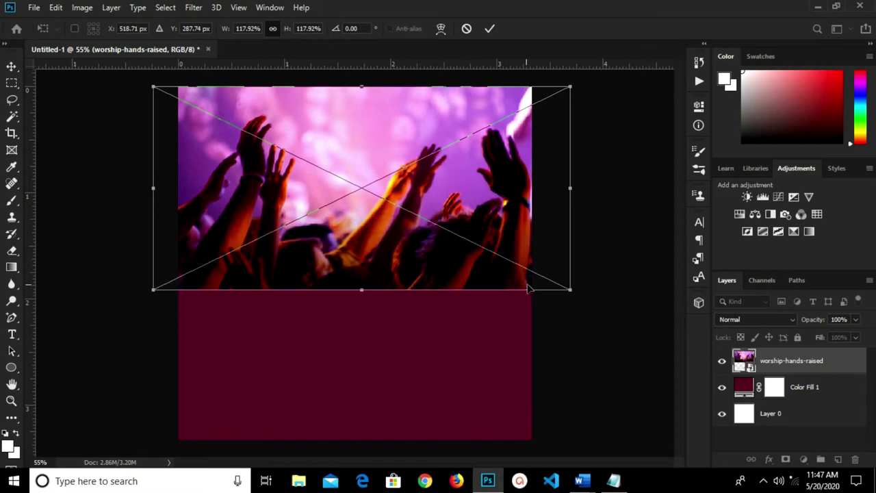
pyautogui.moveTo(434, 240); pyautogui.dragTo(434, 238)
pyautogui.click(493, 27)
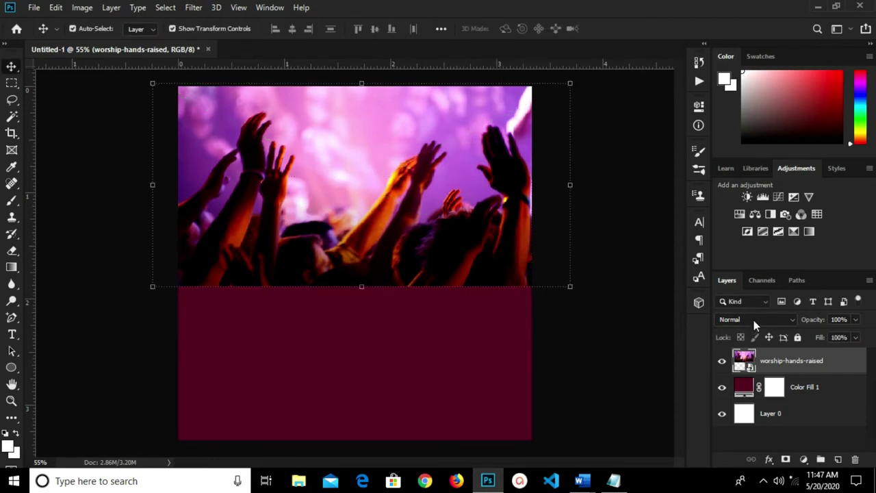
# Set the worship-hands-raised layer to Soft Light blending with 42% opacity
pyautogui.click(755, 319)
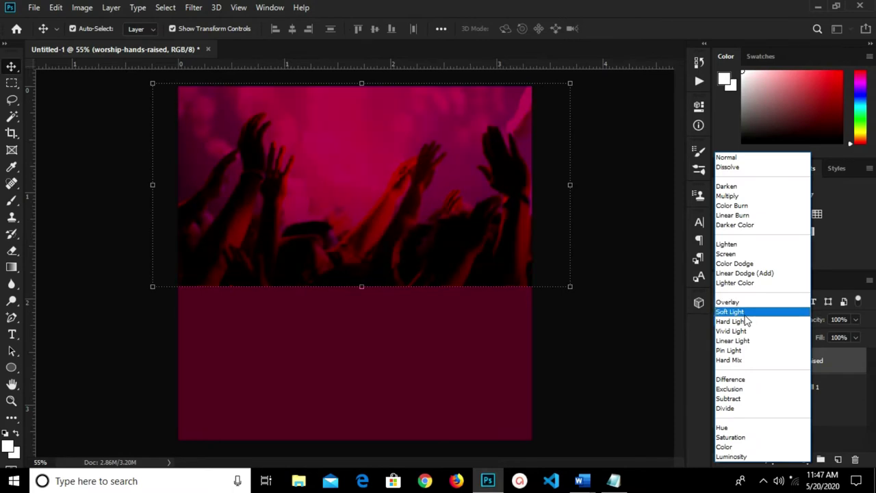
pyautogui.click(749, 312)
pyautogui.click(855, 319)
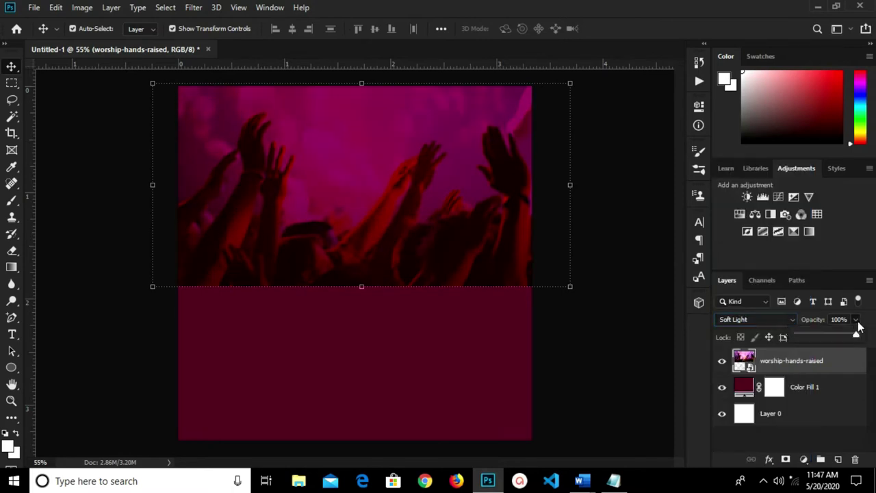
pyautogui.moveTo(842, 340); pyautogui.dragTo(823, 338)
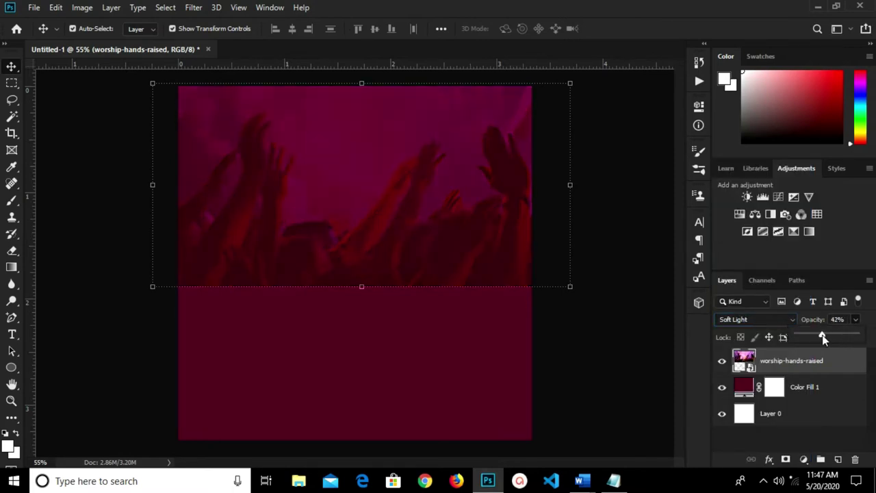
pyautogui.click(661, 336)
pyautogui.click(662, 336)
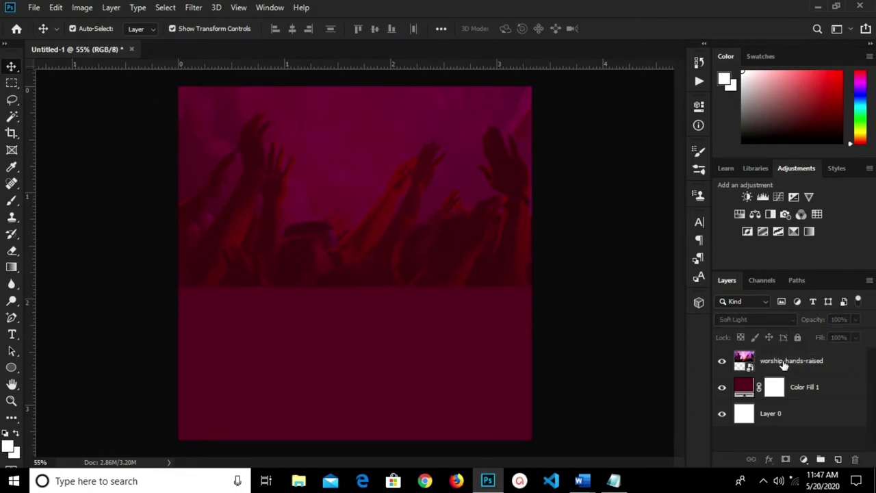
# Add a layer mask to the worship-hands-raised layer and ready the Gradient tool with the Foreground to Transparent preset
pyautogui.click(785, 364)
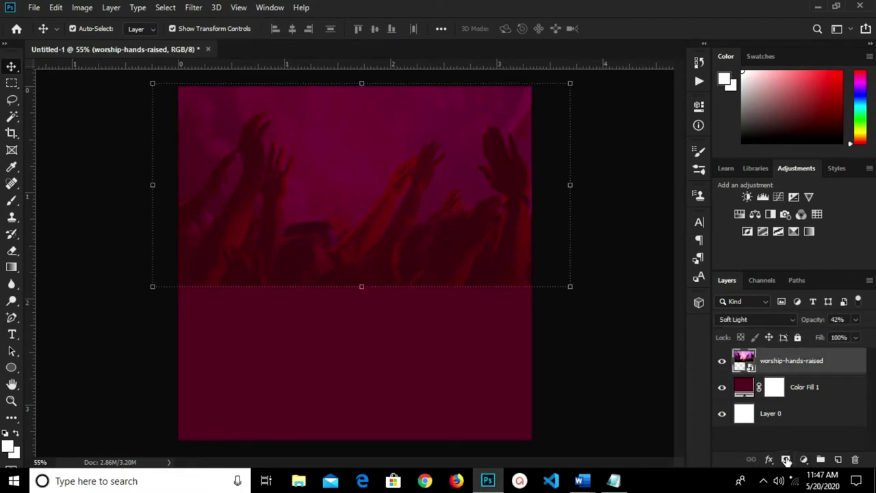
pyautogui.click(786, 460)
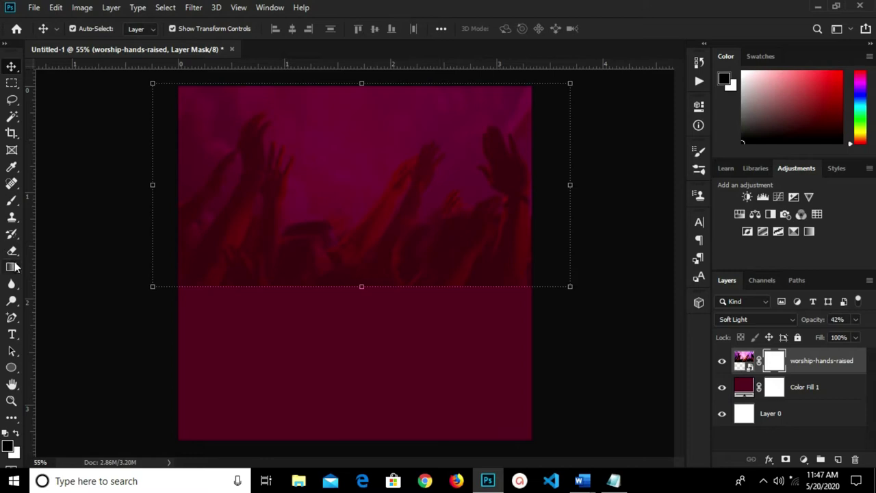
pyautogui.click(12, 267)
pyautogui.click(100, 31)
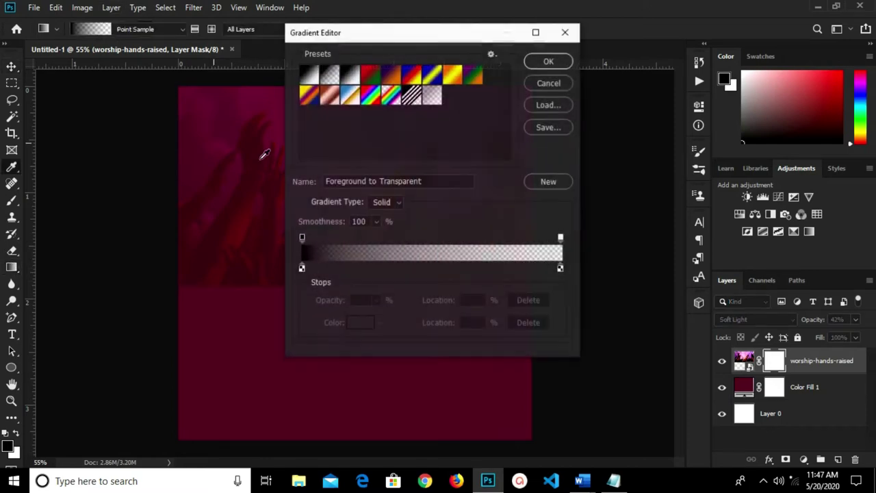
pyautogui.moveTo(425, 181); pyautogui.dragTo(306, 181)
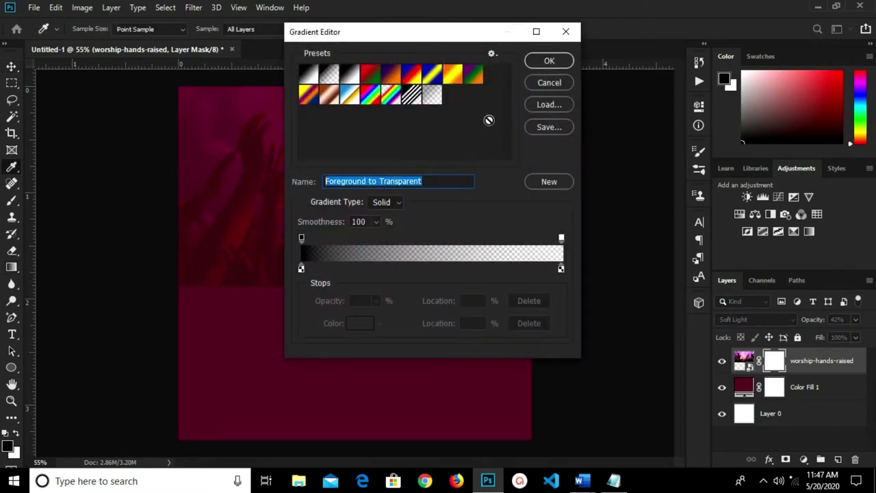
pyautogui.click(549, 61)
# Draw a black-to-transparent gradient upward on the mask to fade the crowd image's lower edge into the maroon background
pyautogui.scroll(1, 299, 324)
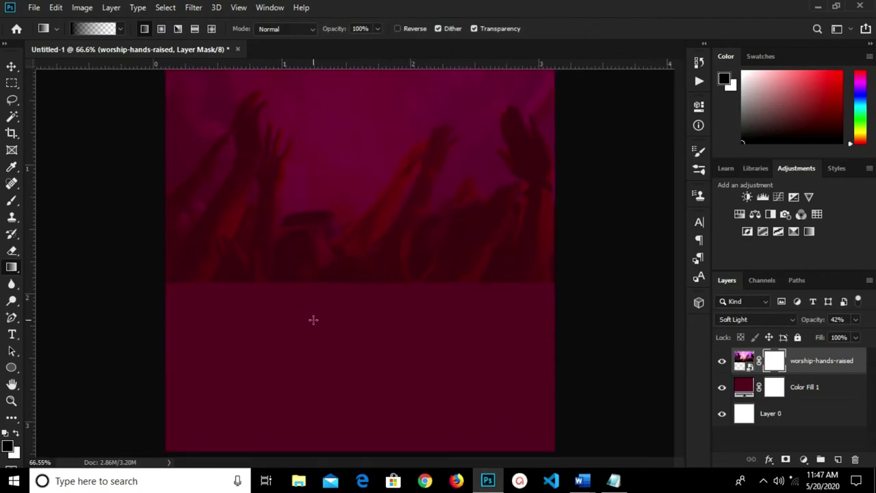
pyautogui.moveTo(344, 277); pyautogui.dragTo(360, 195)
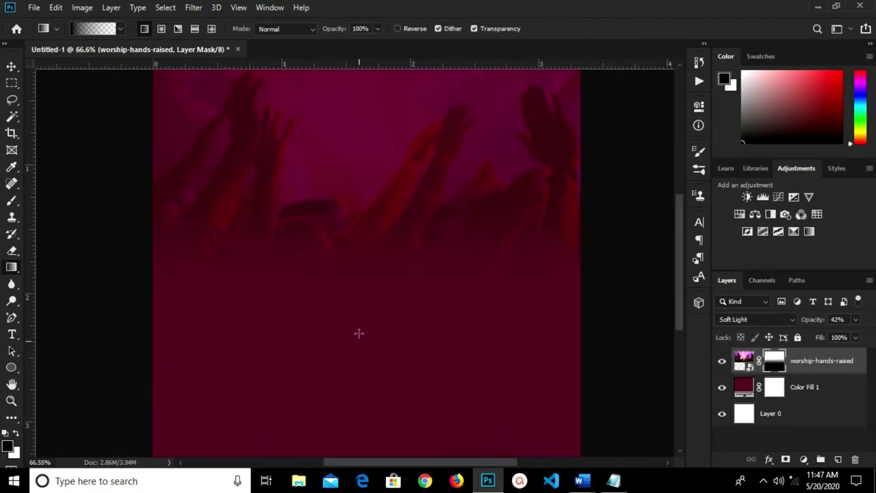
pyautogui.moveTo(356, 334)
pyautogui.mouseDown()
pyautogui.moveTo(352, 190)
pyautogui.moveTo(370, 335)
pyautogui.mouseUp()
pyautogui.scroll(-2, 338, 250)
pyautogui.press('v')
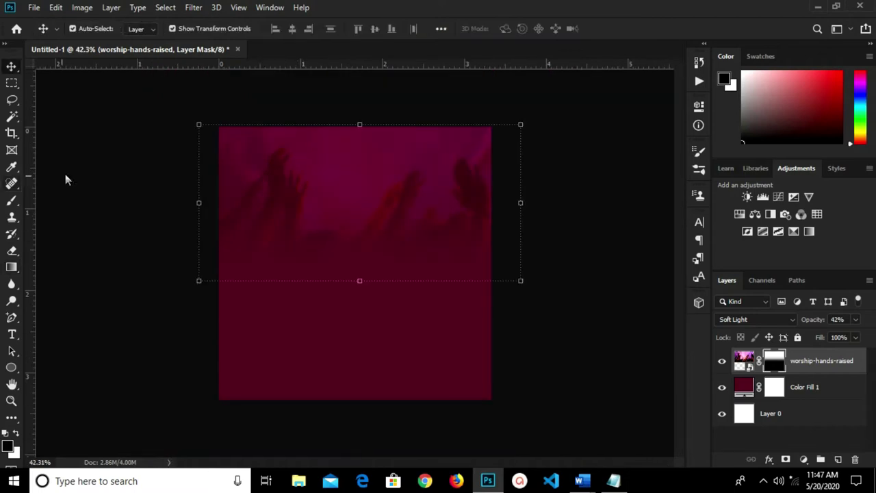
pyautogui.click(120, 186)
# Place three vertical guides: two close together near the canvas's left edge and one slightly right of its centre
pyautogui.moveTo(27, 215); pyautogui.dragTo(228, 250)
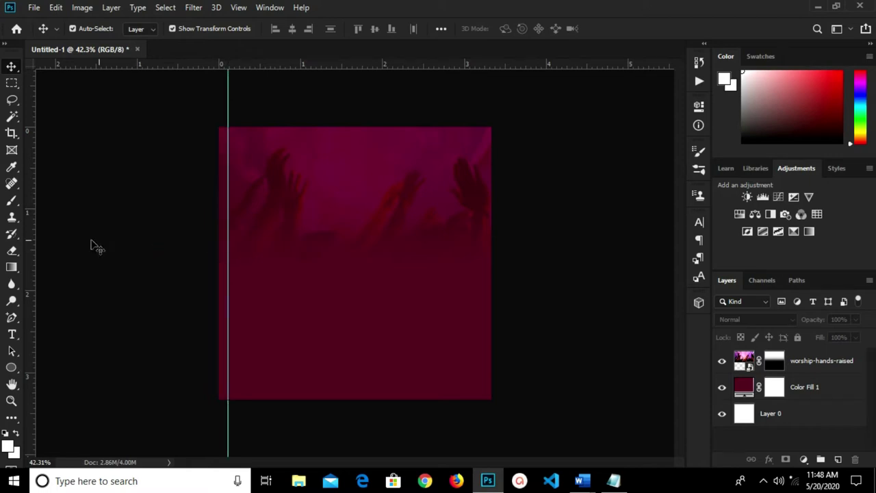
pyautogui.moveTo(52, 260); pyautogui.dragTo(215, 284)
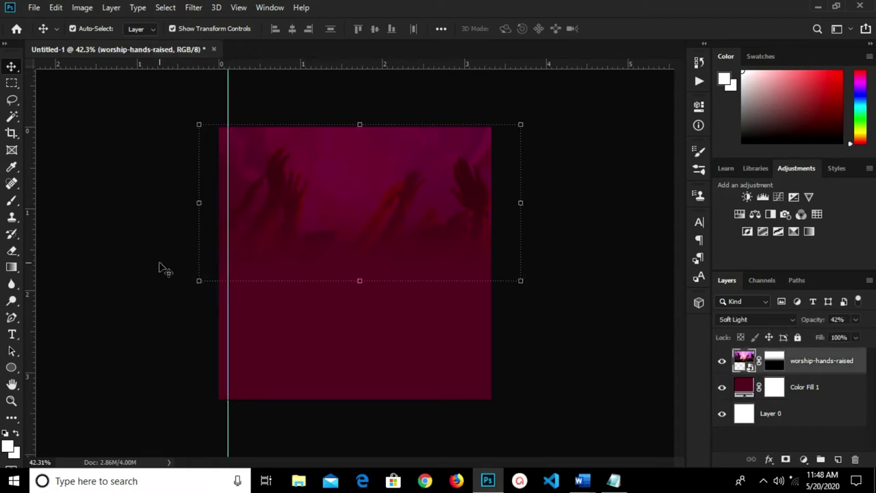
pyautogui.click(81, 257)
pyautogui.moveTo(27, 263); pyautogui.dragTo(230, 290)
pyautogui.moveTo(28, 266); pyautogui.dragTo(361, 288)
pyautogui.scroll(2, 361, 288)
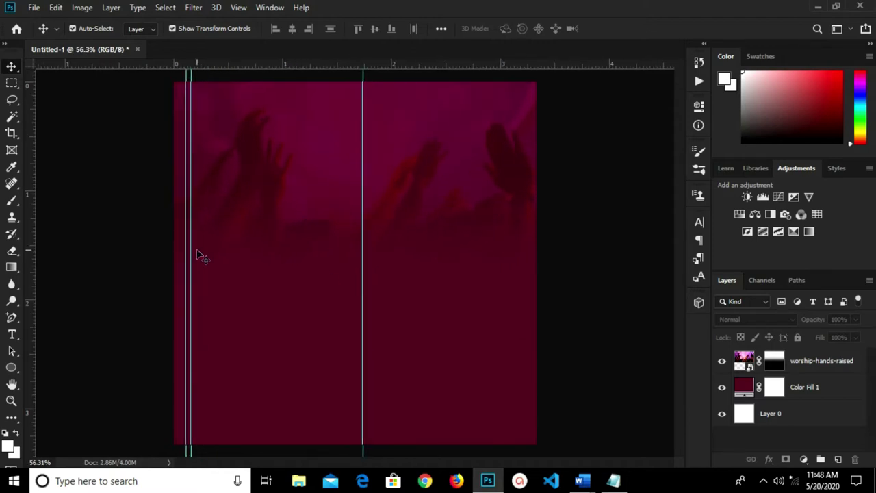
# Switch to the praise notes in Notepad, copy the two lines "Joe mettle Ministries Presents", and return to the Photoshop flyer
pyautogui.click(614, 479)
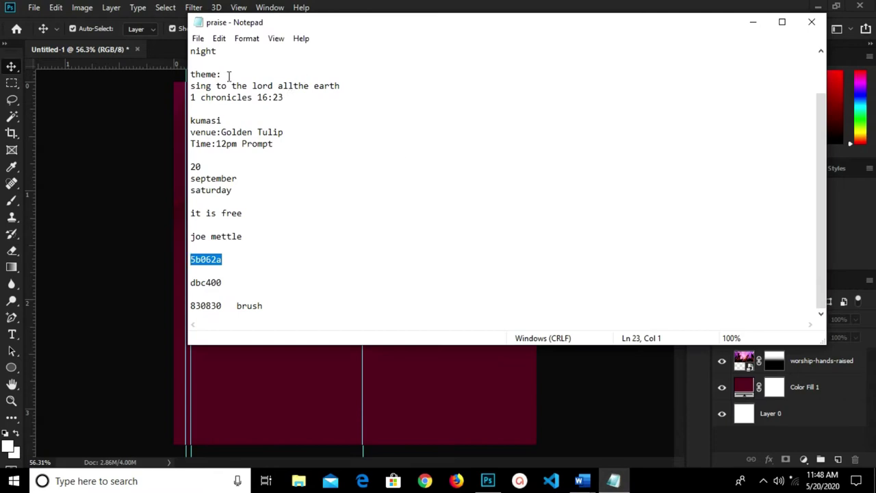
pyautogui.scroll(2, 225, 59)
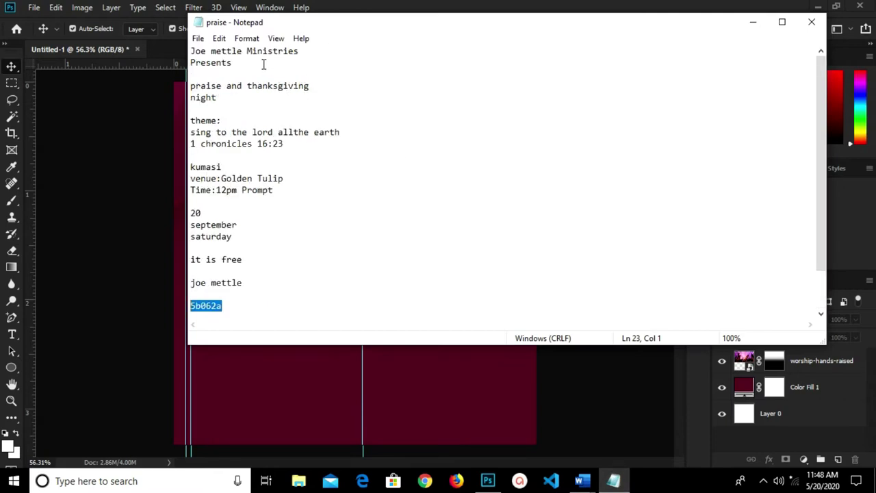
pyautogui.moveTo(265, 65); pyautogui.dragTo(191, 50)
pyautogui.rightClick(207, 54)
pyautogui.click(241, 96)
pyautogui.click(346, 366)
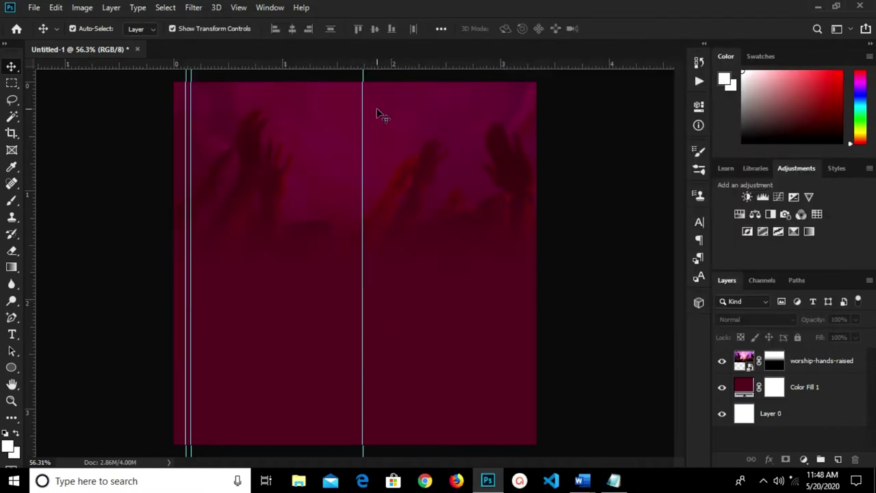
# Add a point text layer on the upper half of the flyer containing the copied "Joe mettle Ministries Presents" lines
pyautogui.scroll(1, 375, 113)
pyautogui.press('t')
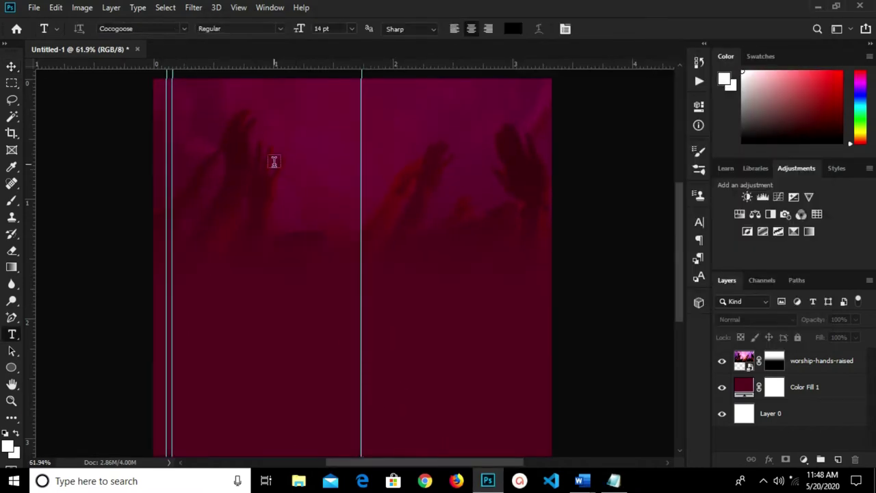
pyautogui.click(274, 161)
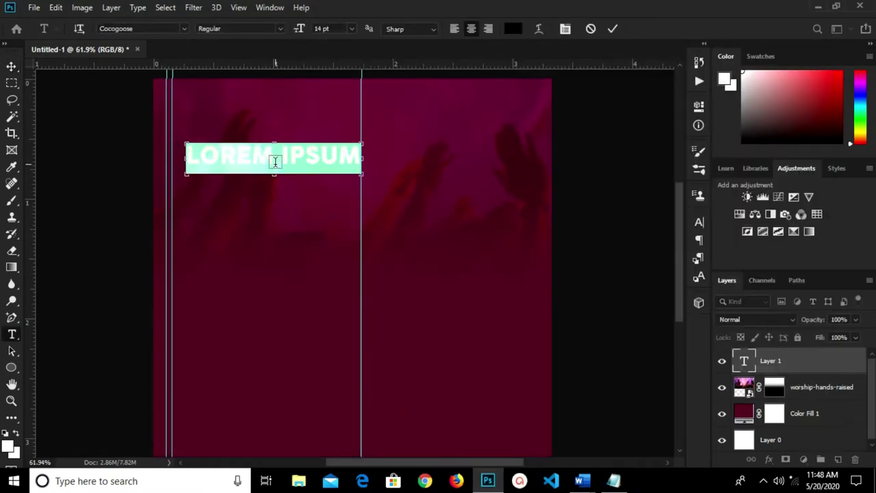
pyautogui.hotkey('ctrl', 'v')
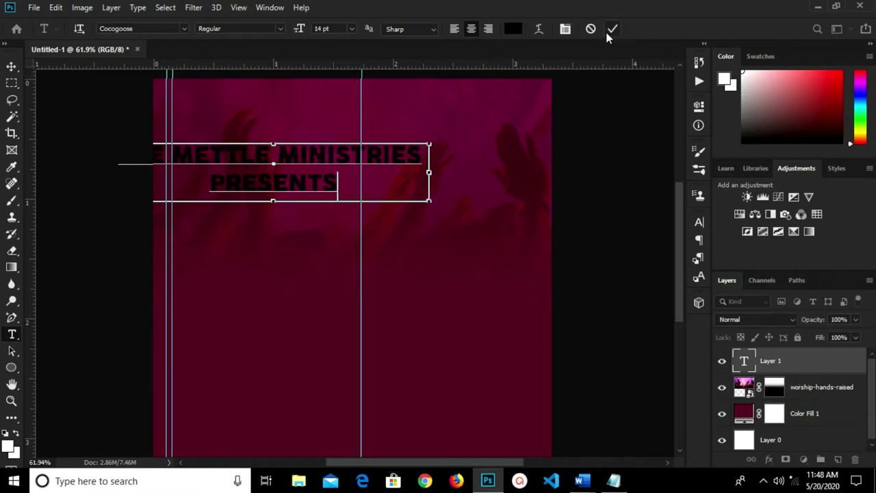
pyautogui.click(612, 28)
# Set the "Joe mettle Ministries Presents" text colour to white (ffffff) and its size to 6 pt
pyautogui.click(512, 28)
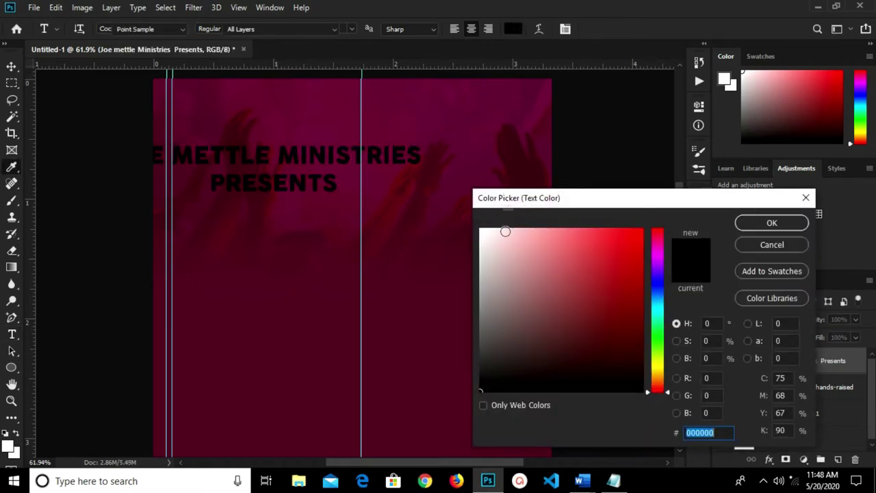
pyautogui.write('ffffff')
pyautogui.click(759, 222)
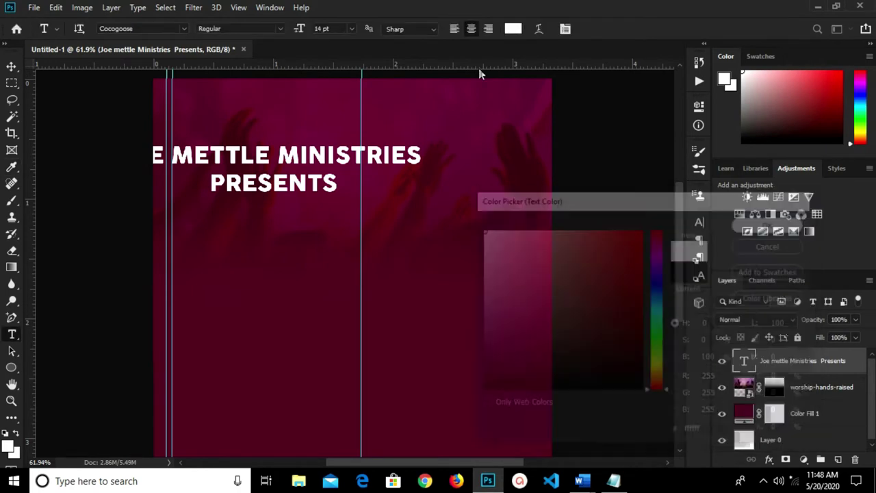
pyautogui.click(351, 28)
pyautogui.click(344, 54)
# Change the "Joe mettle Ministries Presents" text's font to Avalon and turn off All Caps
pyautogui.click(146, 29)
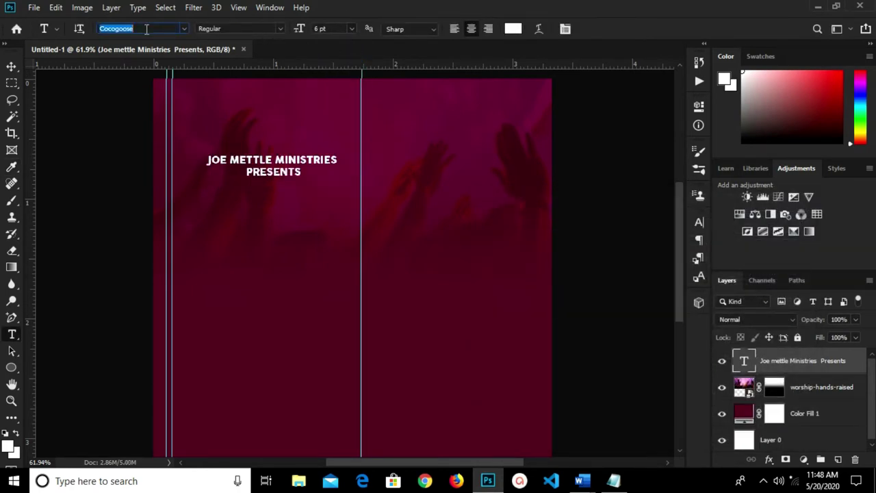
pyautogui.click(183, 29)
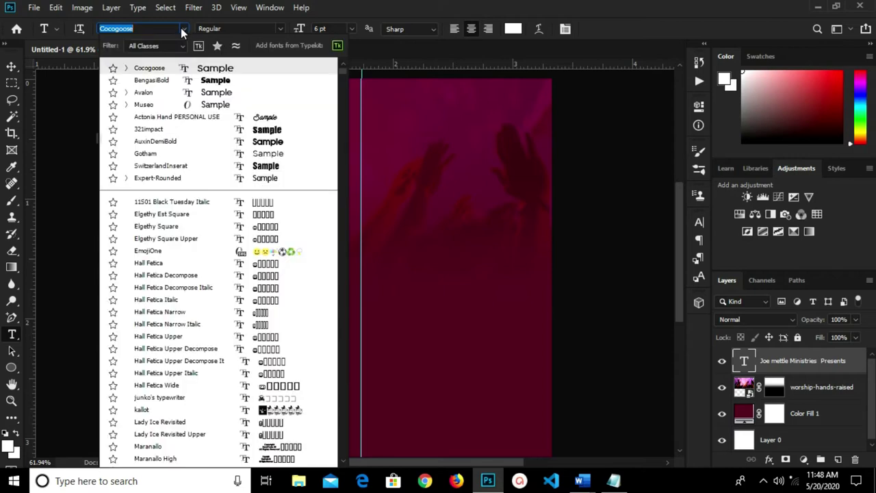
pyautogui.click(158, 94)
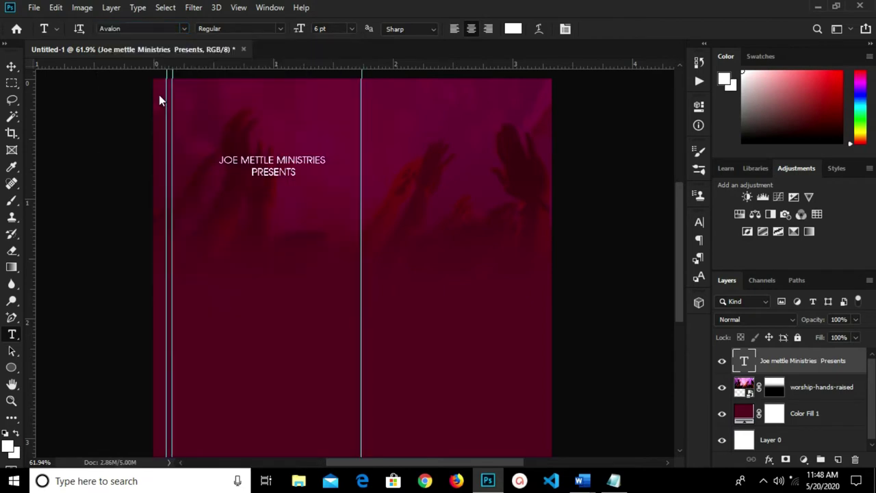
pyautogui.click(699, 222)
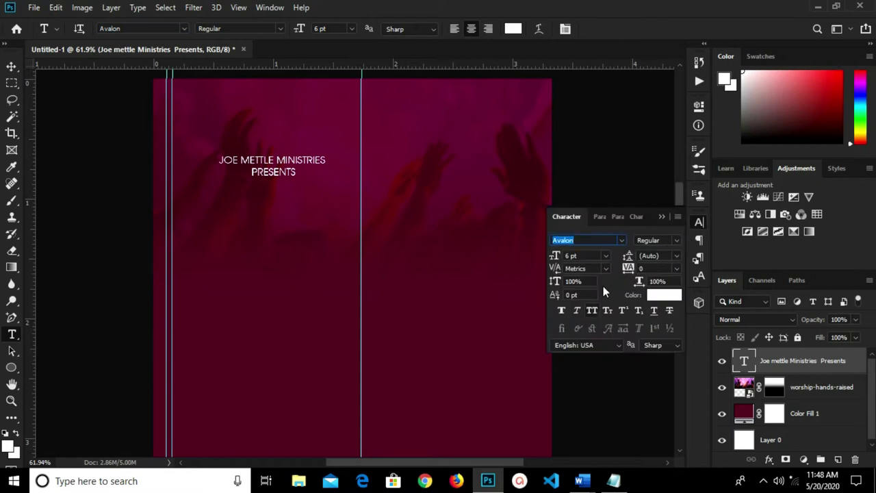
pyautogui.click(593, 310)
pyautogui.click(662, 217)
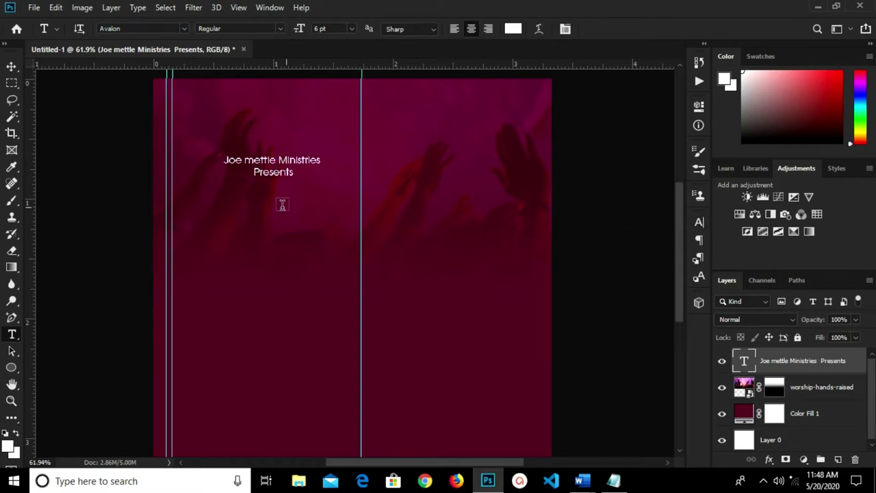
# Centre the "Joe mettle Ministries Presents" text horizontally on the canvas and move it up to just below the canvas's upper edge
pyautogui.press('v')
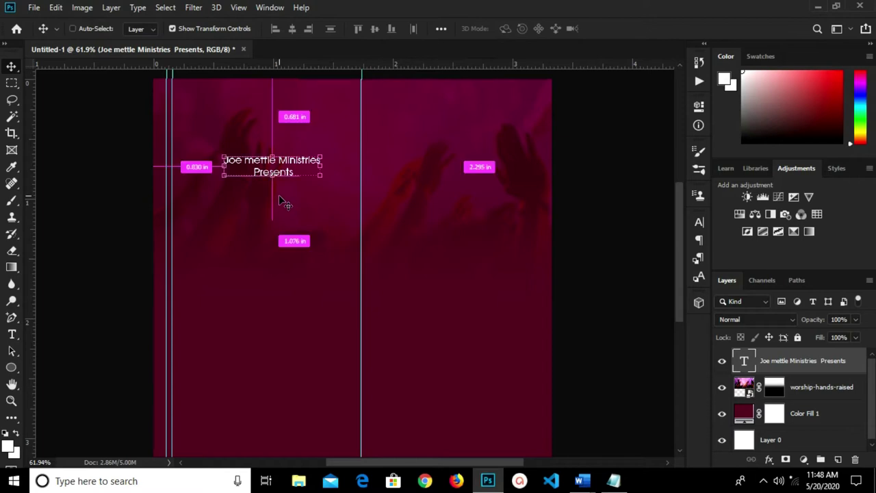
pyautogui.hotkey('ctrl', 'a')
pyautogui.click(291, 28)
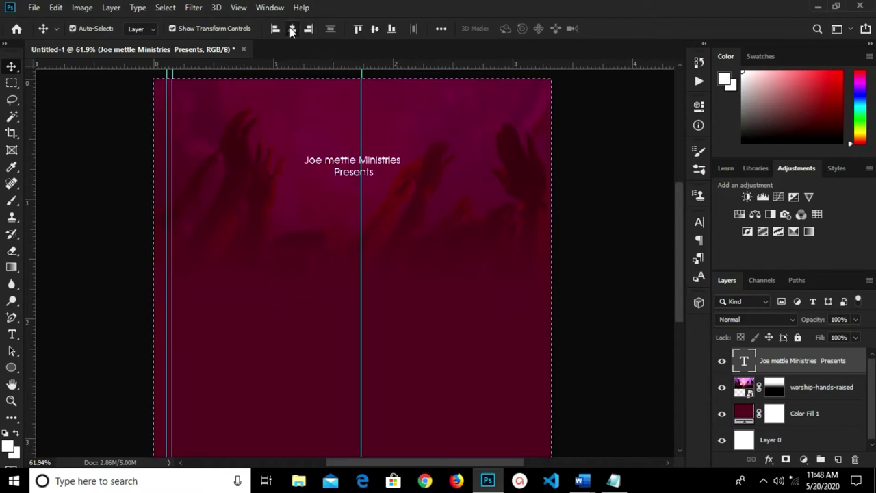
pyautogui.scroll(1, 331, 166)
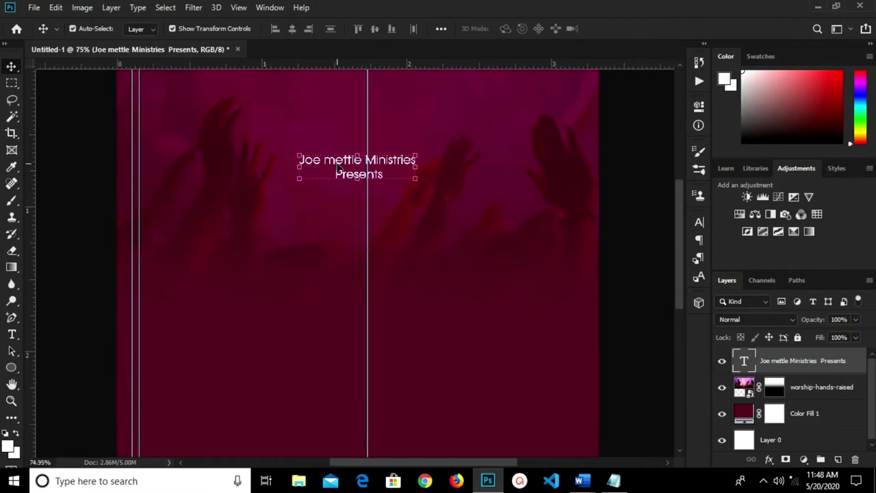
pyautogui.moveTo(338, 167); pyautogui.dragTo(340, 108)
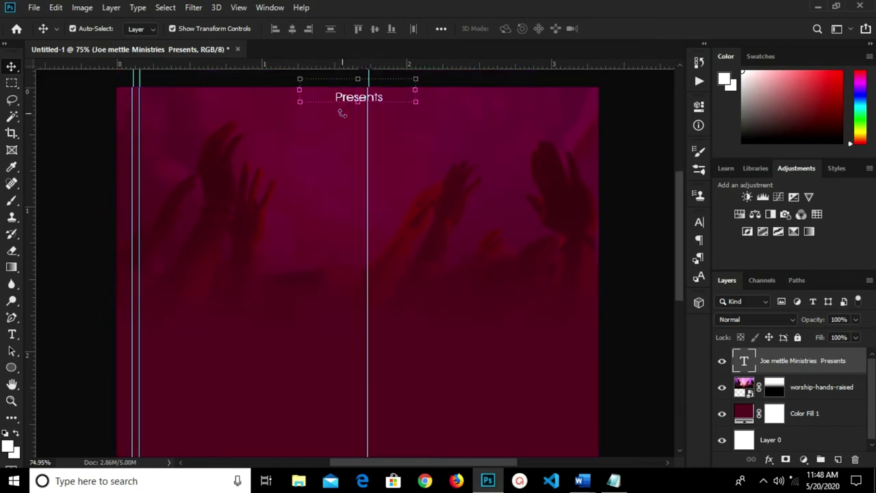
pyautogui.moveTo(340, 92); pyautogui.dragTo(345, 113)
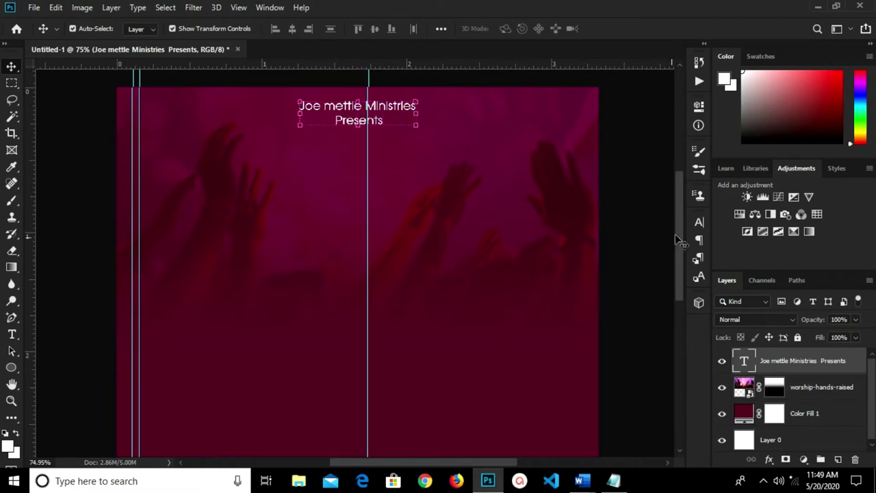
# Apply Faux Italic to the word "Presents" only, and deselect the text layer
pyautogui.scroll(2, 357, 113)
pyautogui.press('t')
pyautogui.moveTo(330, 121); pyautogui.dragTo(393, 125)
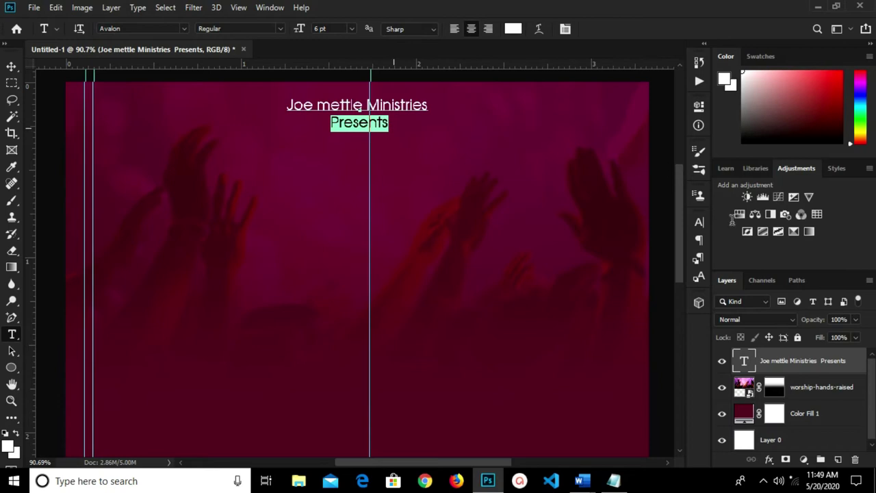
pyautogui.click(698, 221)
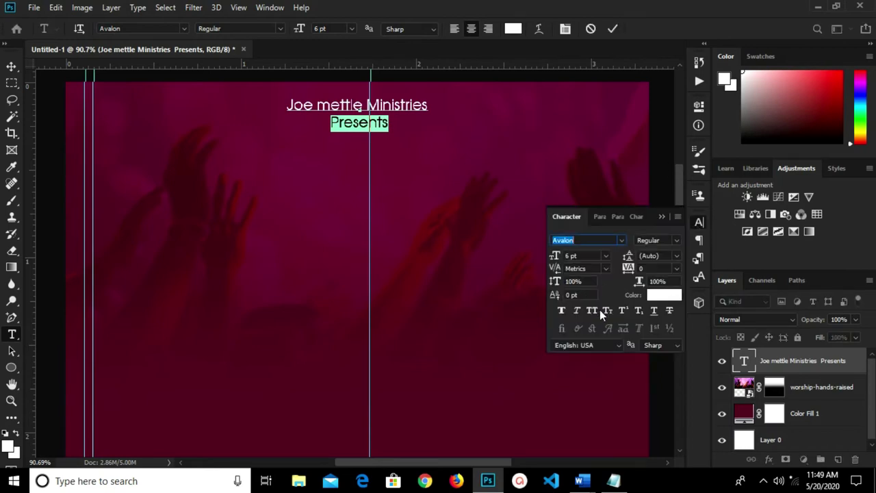
pyautogui.click(577, 310)
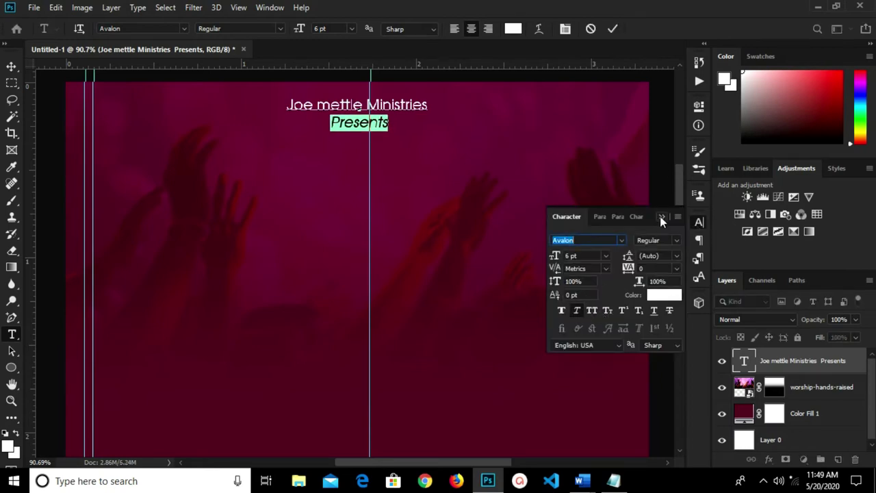
pyautogui.click(661, 217)
pyautogui.click(293, 146)
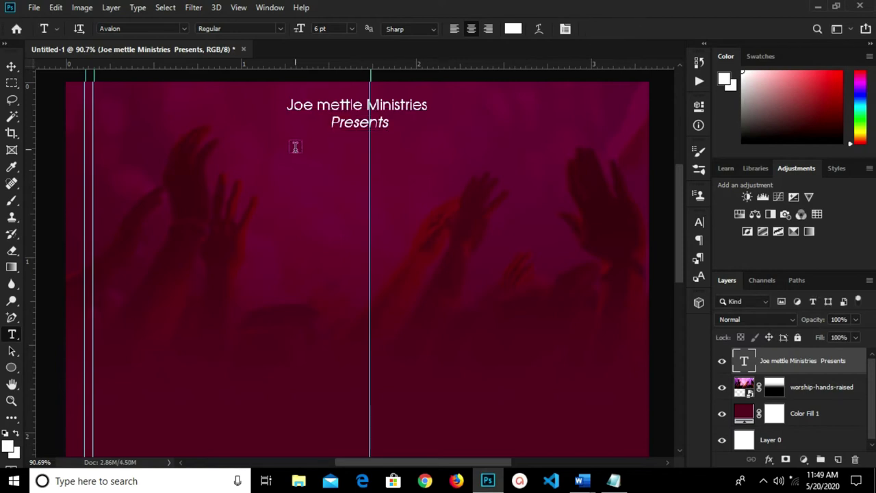
pyautogui.hotkey('ctrl', '-')
pyautogui.click(11, 66)
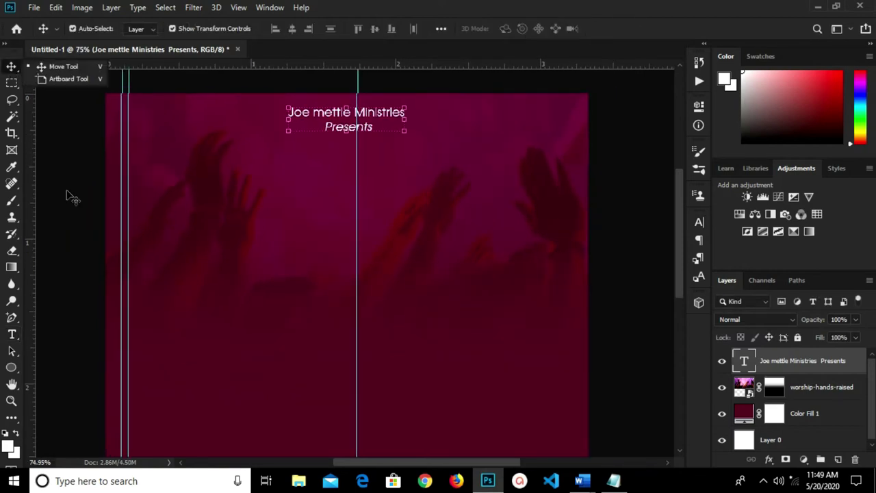
pyautogui.click(73, 199)
# Switch to the Notepad notes, copy the lines "praise and thanksgiving night", and return to the flyer
pyautogui.click(613, 480)
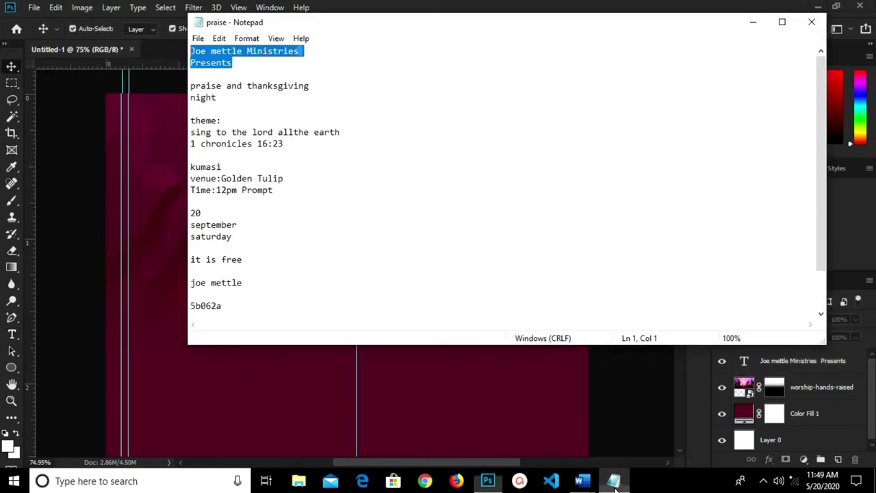
pyautogui.click(259, 117)
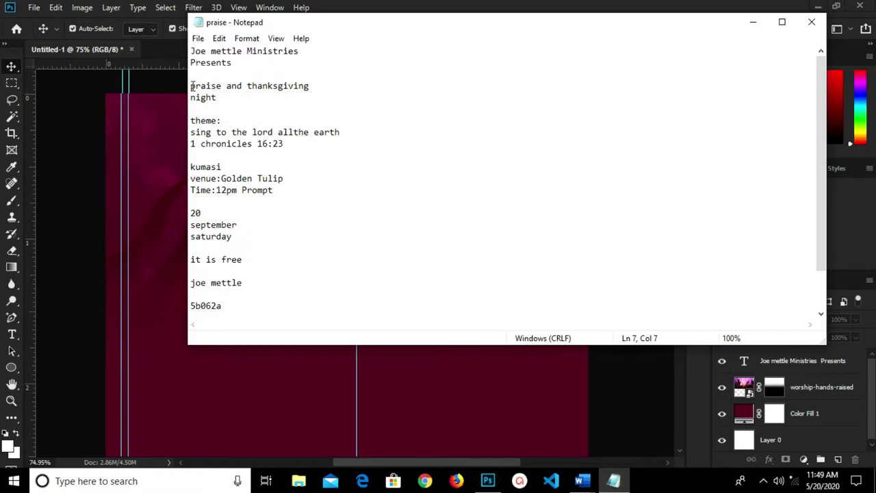
pyautogui.moveTo(192, 87); pyautogui.dragTo(233, 110)
pyautogui.rightClick(225, 89)
pyautogui.click(254, 130)
pyautogui.click(160, 187)
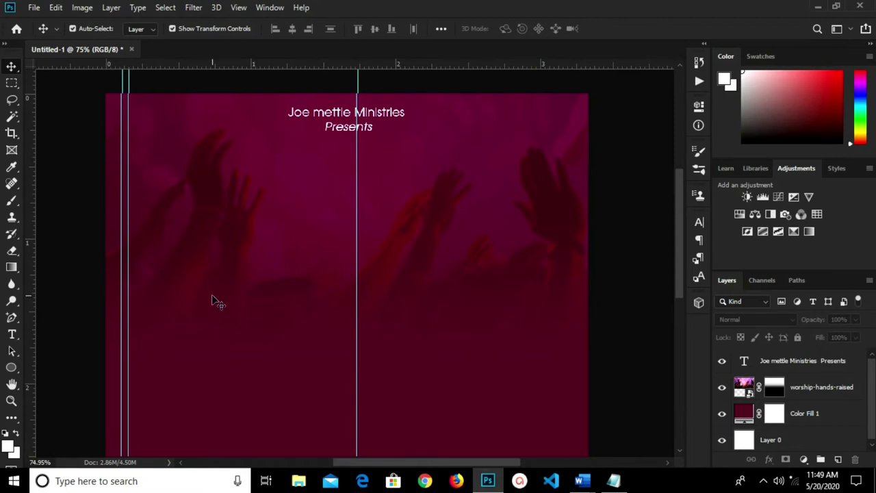
# Add the copied "praise and thanksgiving night" as a new 11 pt text layer over the lower part of the crowd image
pyautogui.press('t')
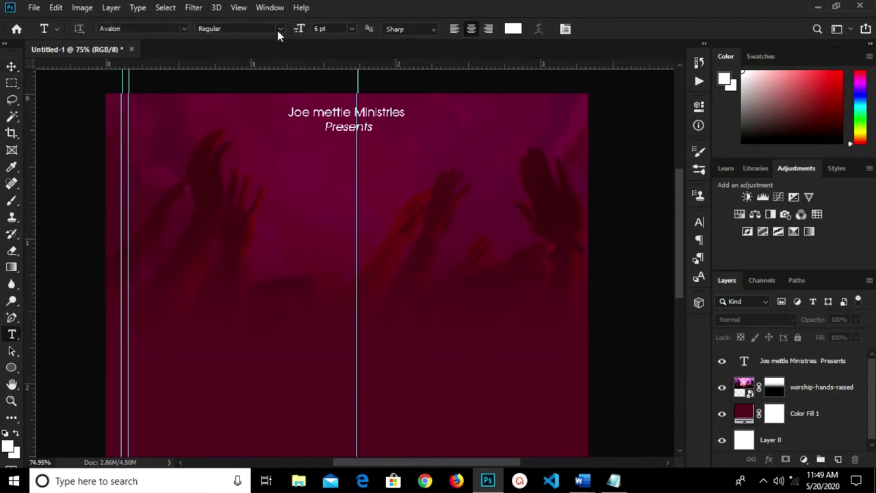
pyautogui.click(351, 29)
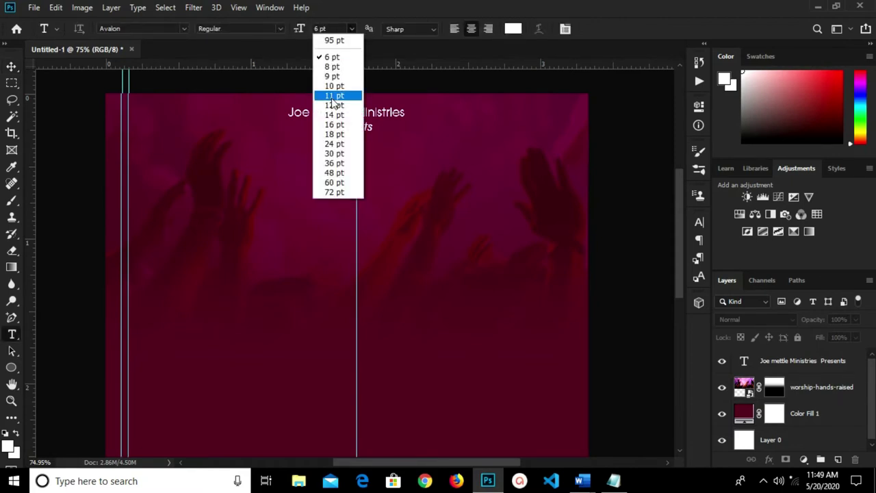
pyautogui.click(333, 97)
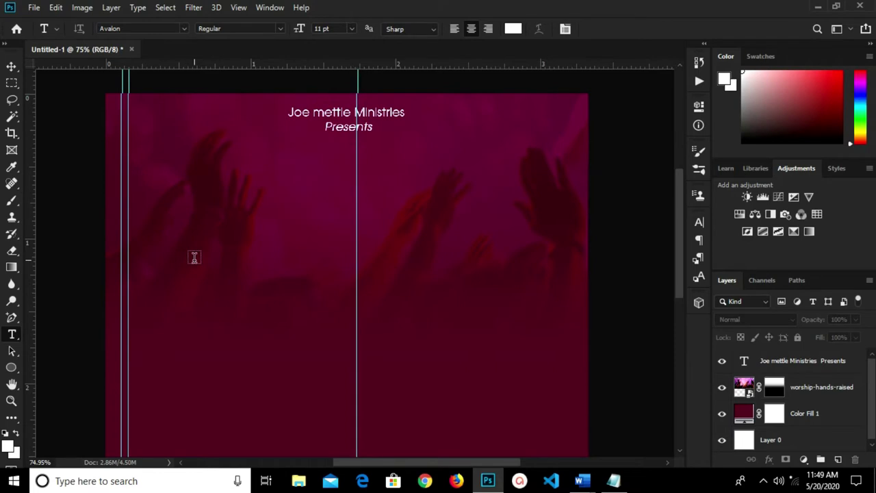
pyautogui.click(193, 256)
pyautogui.hotkey('ctrl', 'v')
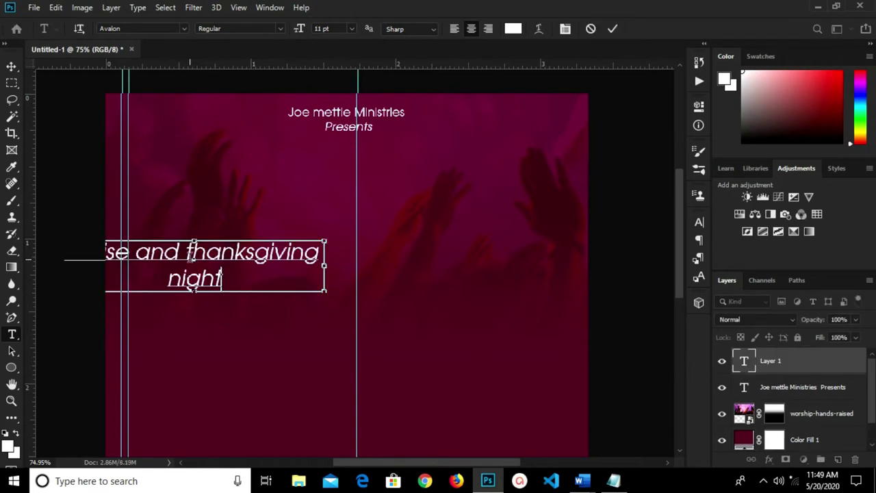
pyautogui.click(613, 30)
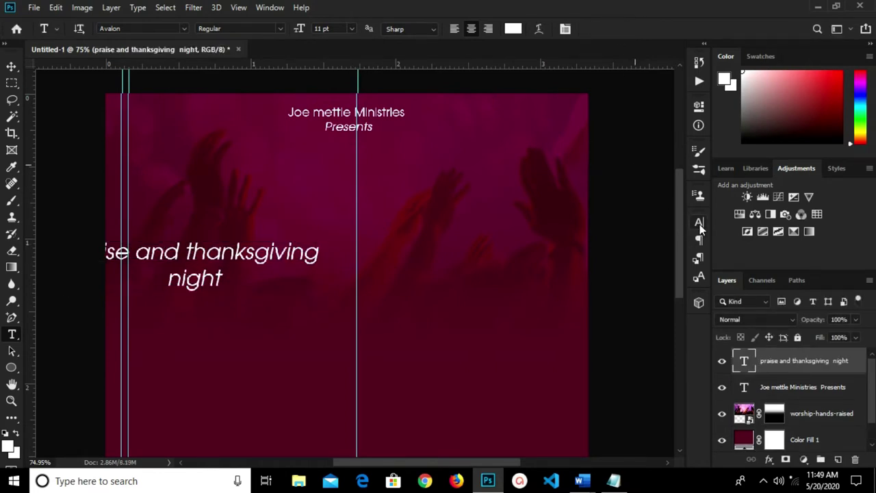
# Turn off Faux Italic for the "praise and thanksgiving night" text and move it right and slightly down, fully inside the canvas
pyautogui.click(699, 222)
pyautogui.click(579, 312)
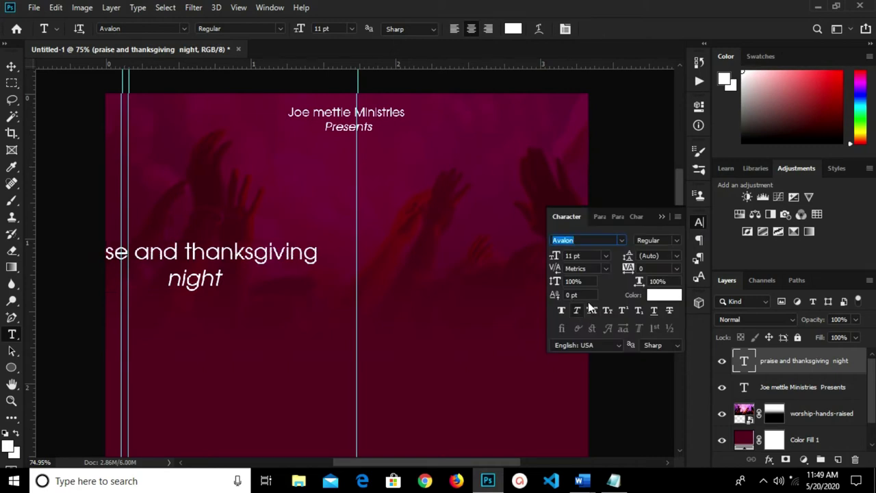
pyautogui.click(662, 216)
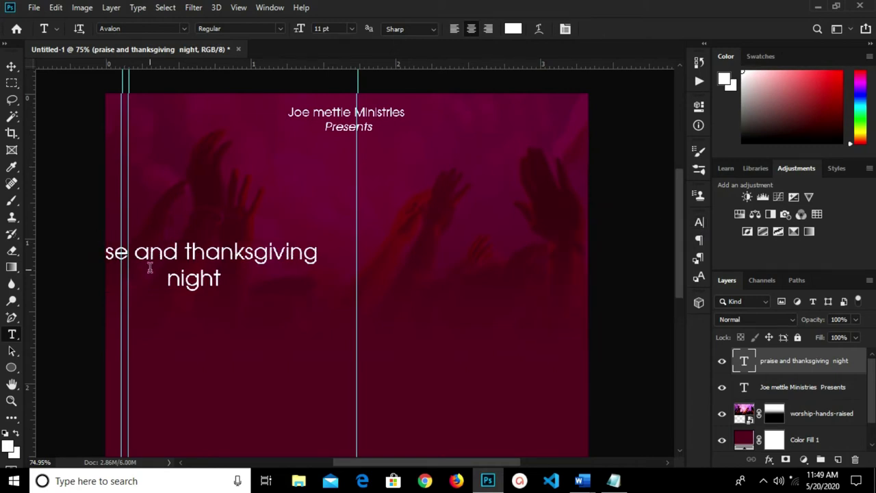
pyautogui.press('v')
pyautogui.moveTo(218, 253); pyautogui.dragTo(306, 270)
# Delete the word "and" from the "praise and thanksgiving night" text
pyautogui.press('t')
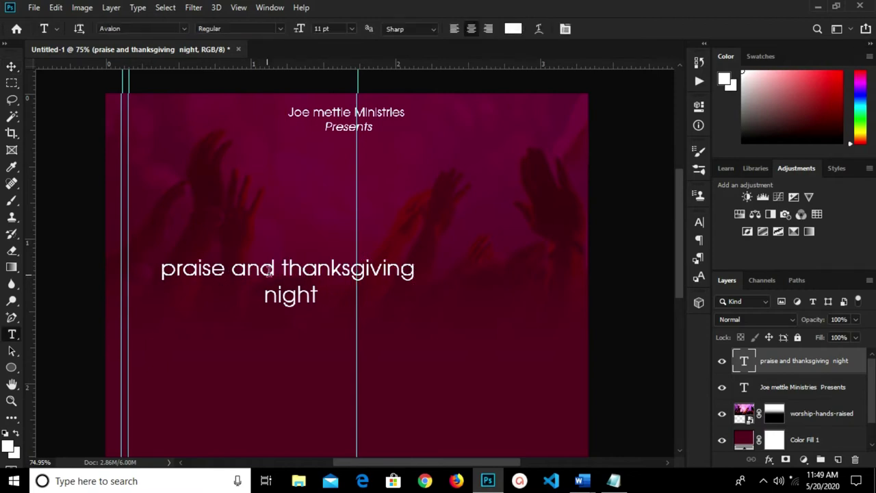
pyautogui.moveTo(276, 267); pyautogui.dragTo(231, 268)
pyautogui.press('BackSpace')
# Cut "thanksgiving" from the title text into its own text layer and move it to the canvas's right edge, level with "night"
pyautogui.moveTo(259, 262); pyautogui.dragTo(394, 271)
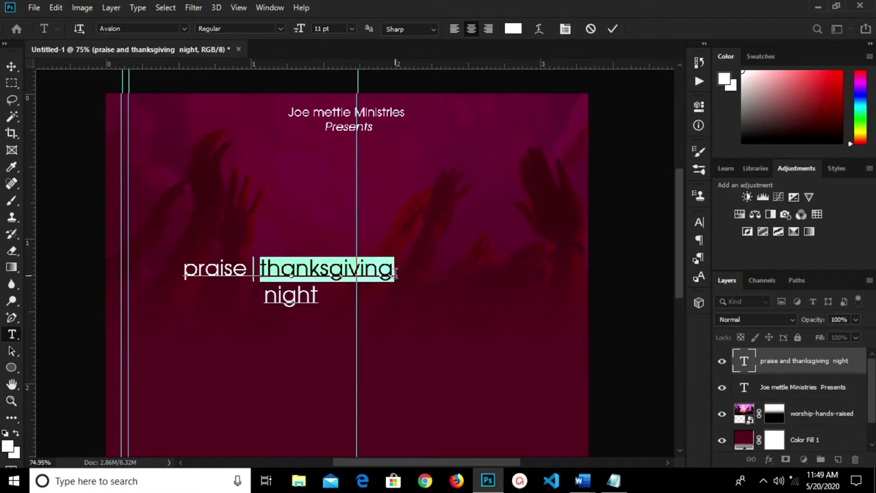
pyautogui.press('BackSpace')
pyautogui.click(611, 29)
pyautogui.click(409, 224)
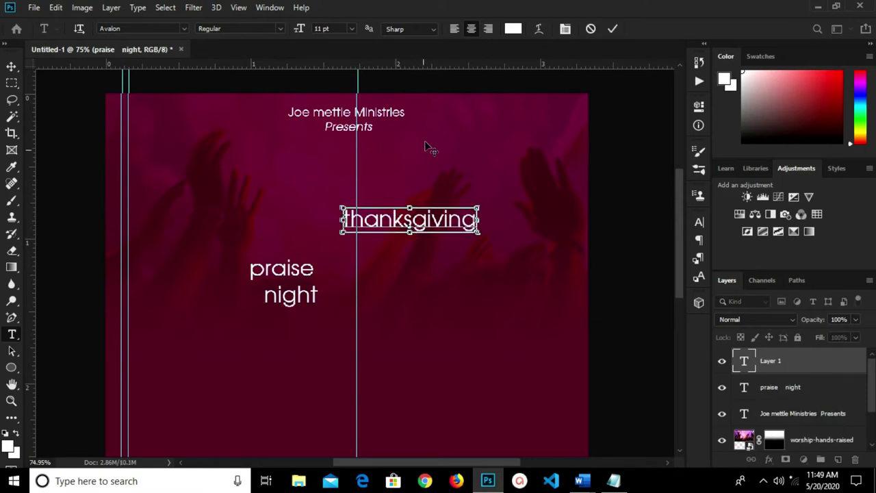
pyautogui.click(611, 29)
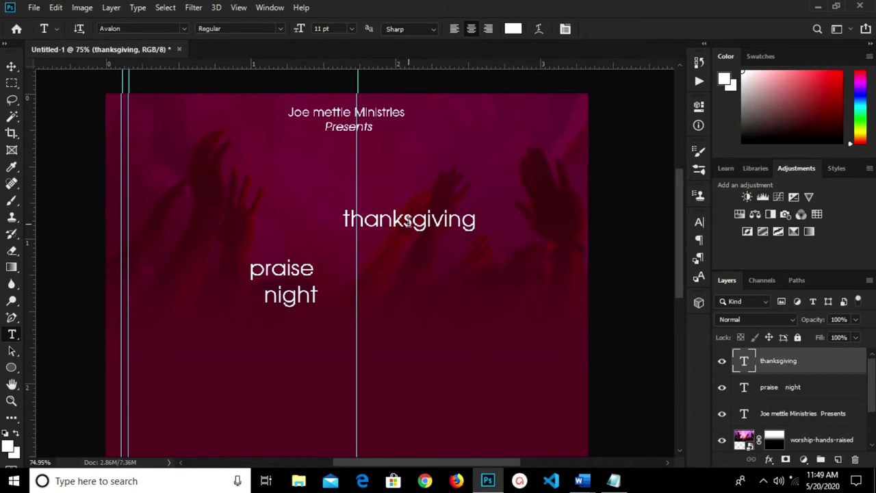
pyautogui.press('v')
pyautogui.moveTo(409, 220); pyautogui.dragTo(523, 296)
pyautogui.click(422, 221)
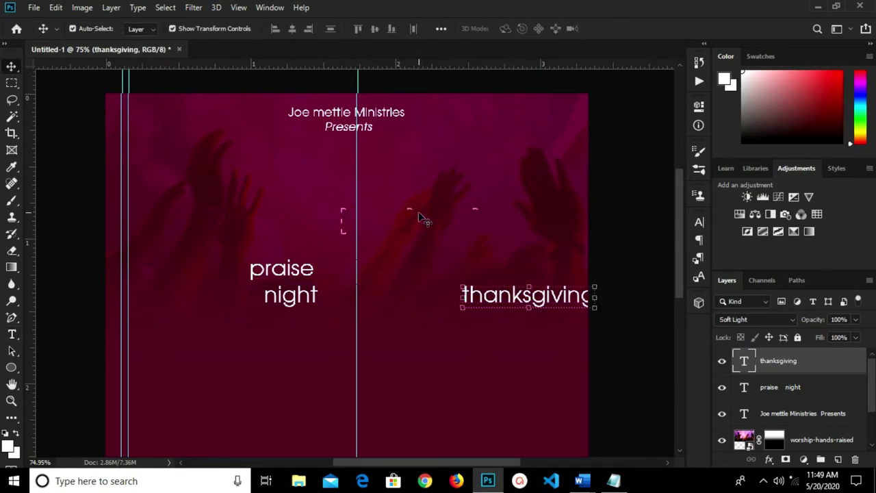
# Cut "praise" out of the "praise night" text layer, leaving only "night" in it
pyautogui.click(276, 284)
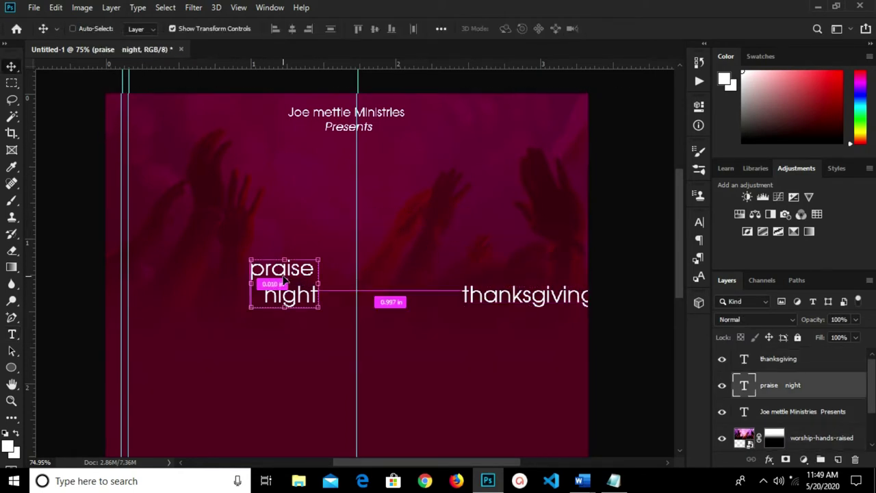
pyautogui.press('t')
pyautogui.scroll(1, 277, 271)
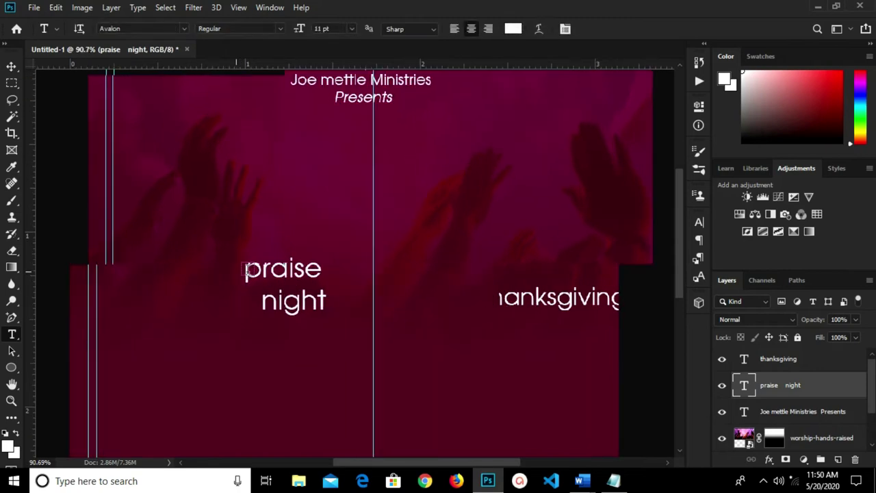
pyautogui.click(298, 272)
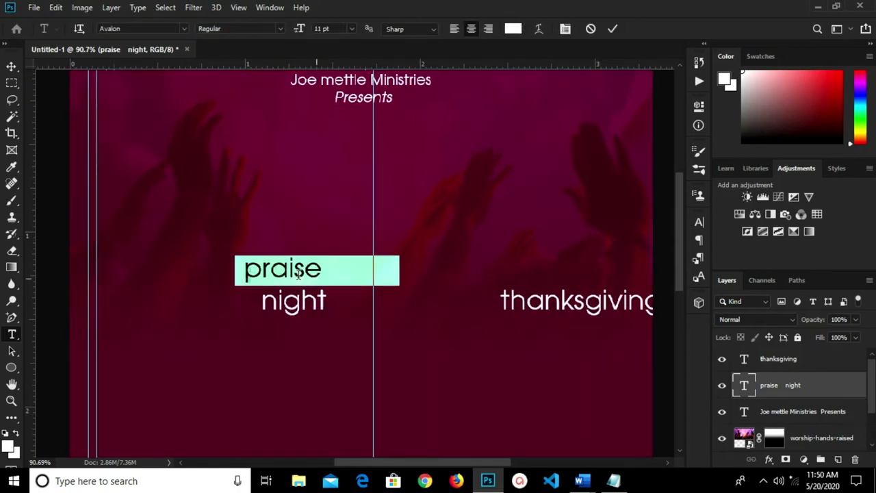
pyautogui.click(611, 29)
pyautogui.press('Delete')
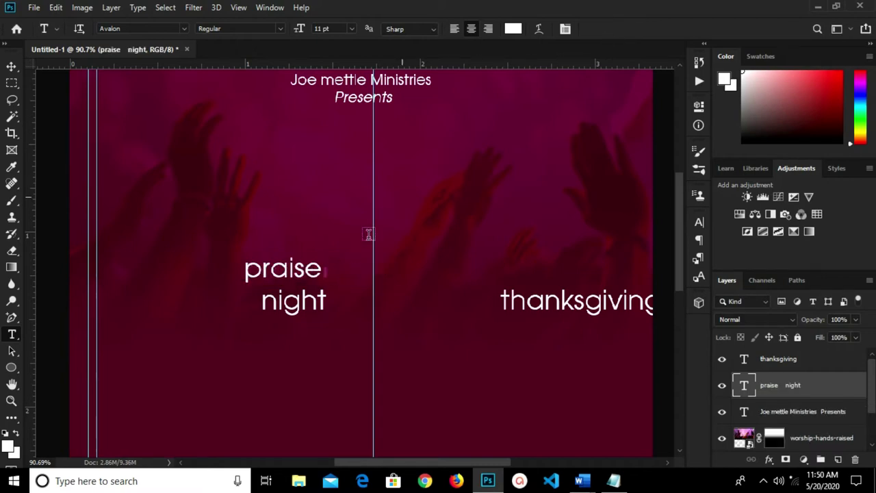
pyautogui.scroll(1, 273, 277)
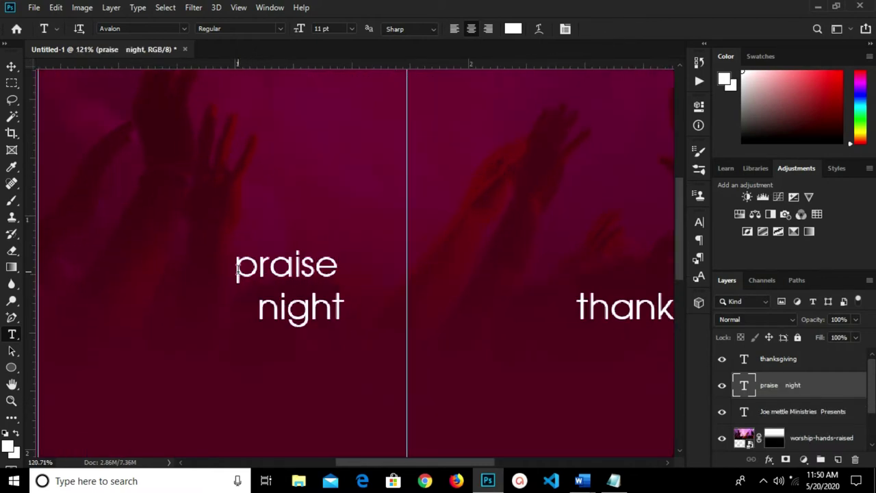
pyautogui.moveTo(236, 269); pyautogui.dragTo(337, 281)
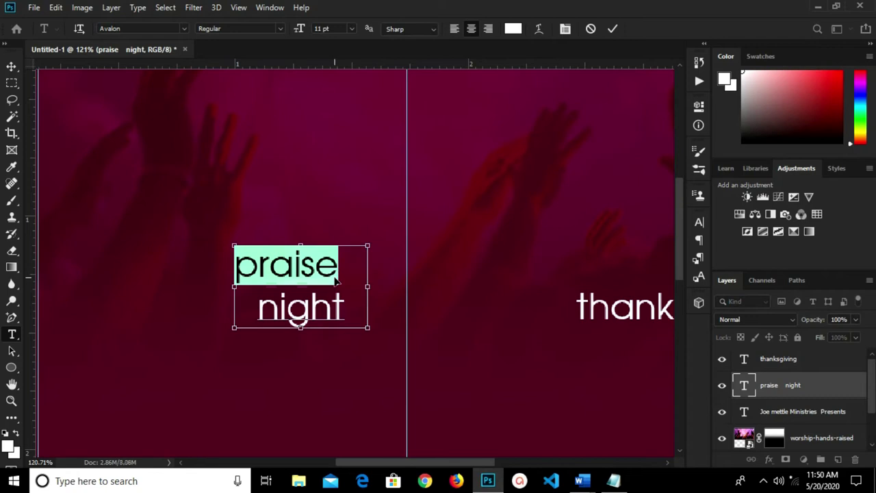
pyautogui.press('BackSpace')
pyautogui.scroll(-1, 287, 251)
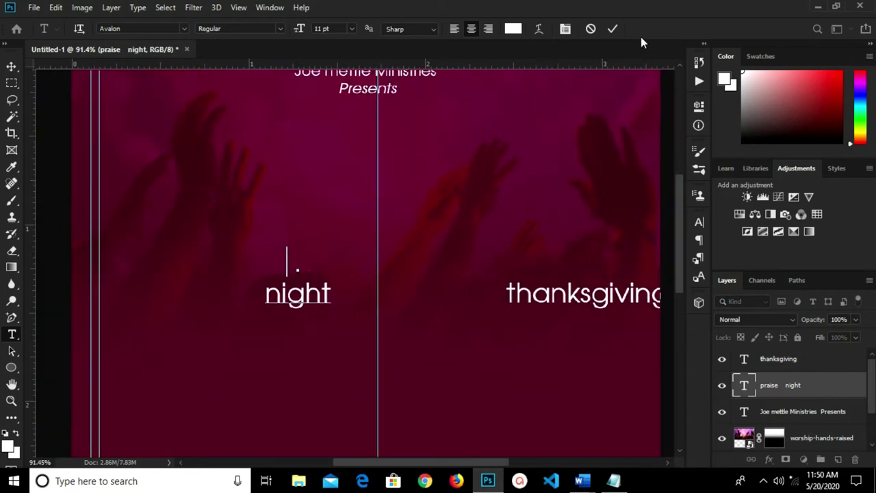
pyautogui.click(607, 31)
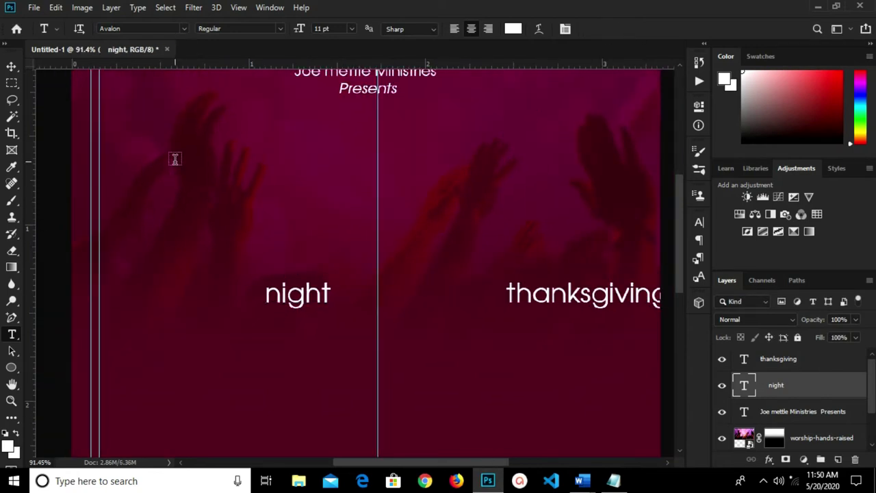
# Paste "praise" as a separate text layer over the raised hands in the canvas's upper left
pyautogui.click(174, 159)
pyautogui.hotkey('ctrl', 'v')
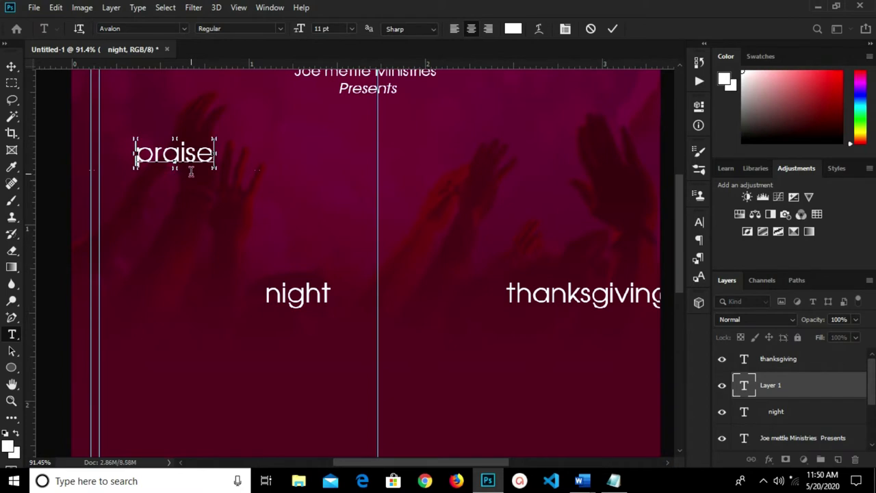
pyautogui.click(11, 65)
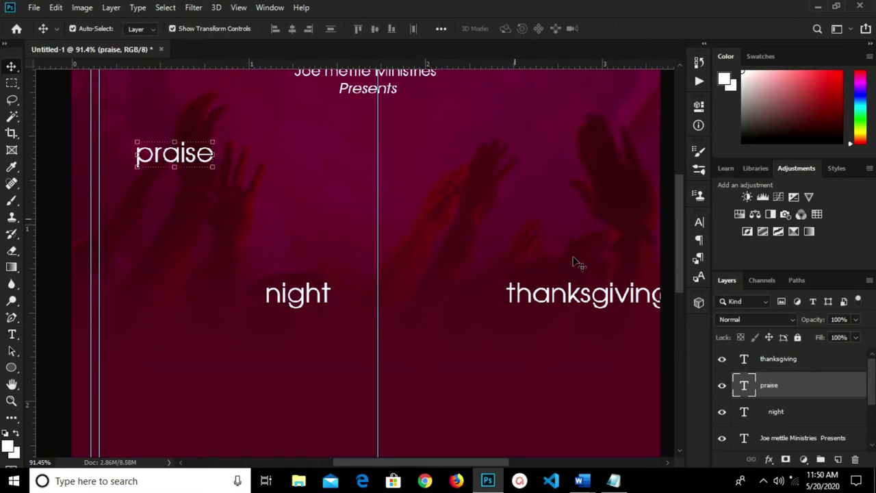
# Format the "praise" text in BengasiBold, All Caps, at 25 pt
pyautogui.click(699, 222)
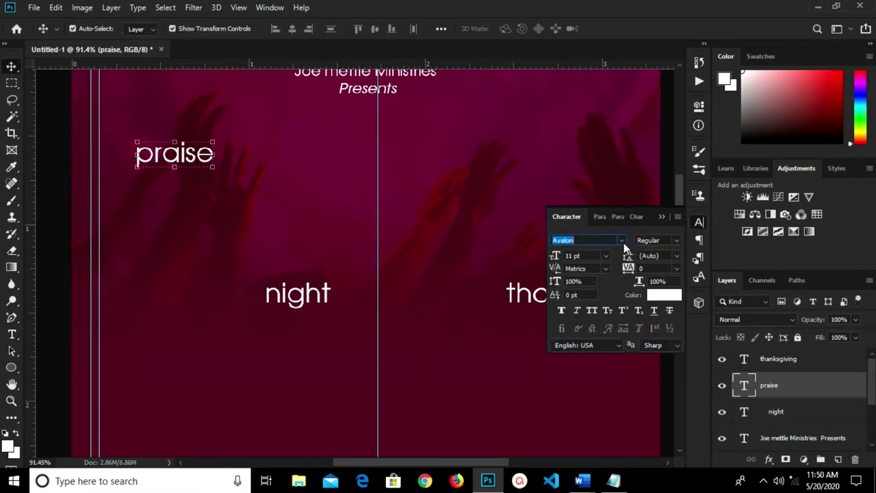
pyautogui.click(621, 240)
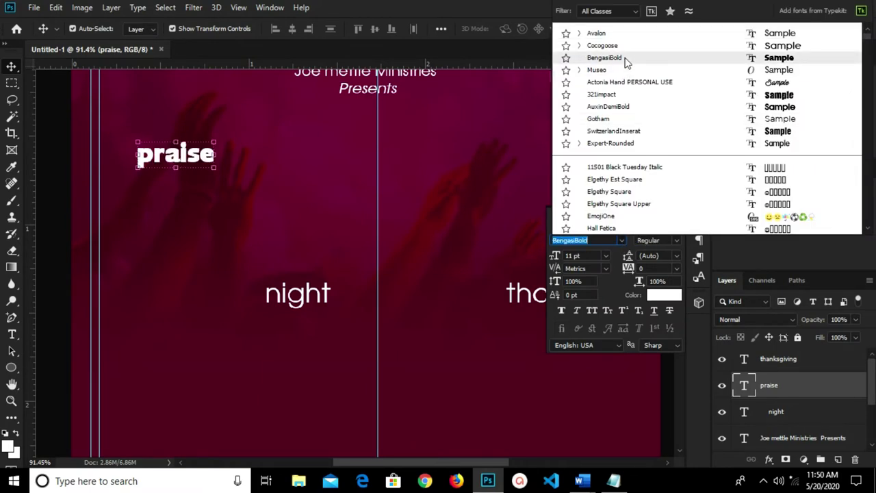
pyautogui.click(625, 60)
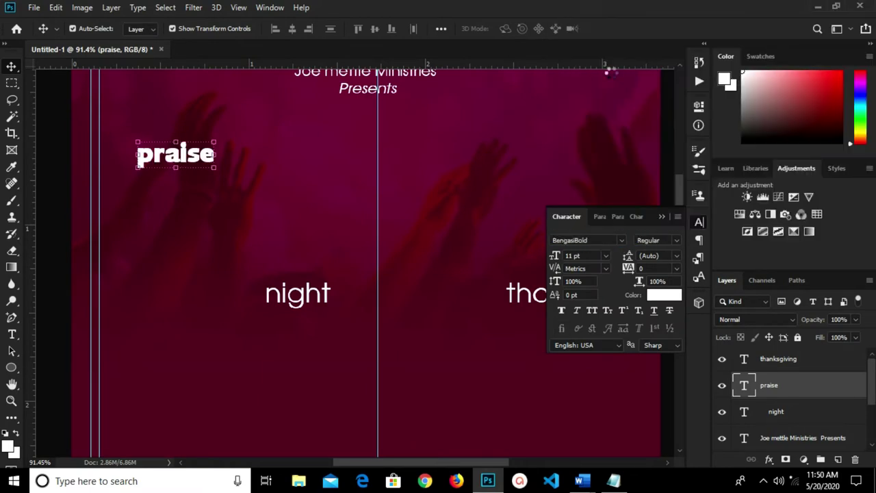
pyautogui.click(591, 312)
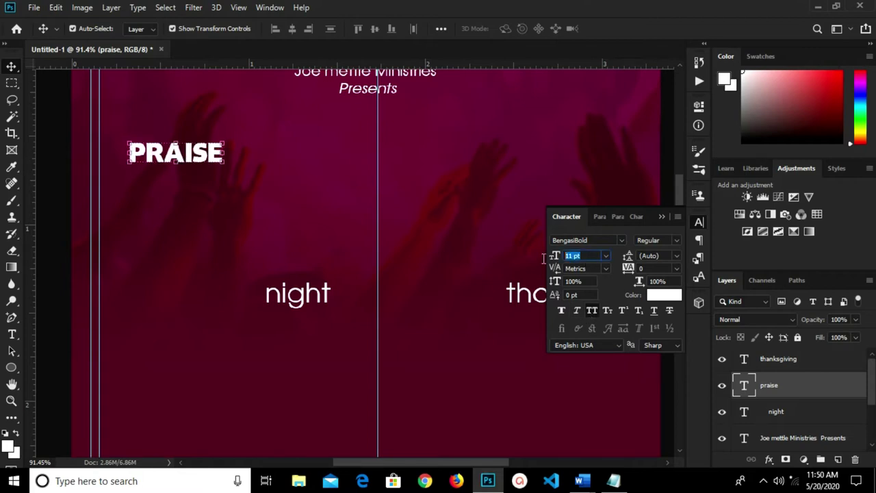
pyautogui.write('25')
pyautogui.press('Return')
# Align PRAISE with the inner left margin guide and lower it to just above "night"
pyautogui.moveTo(172, 135); pyautogui.dragTo(197, 153)
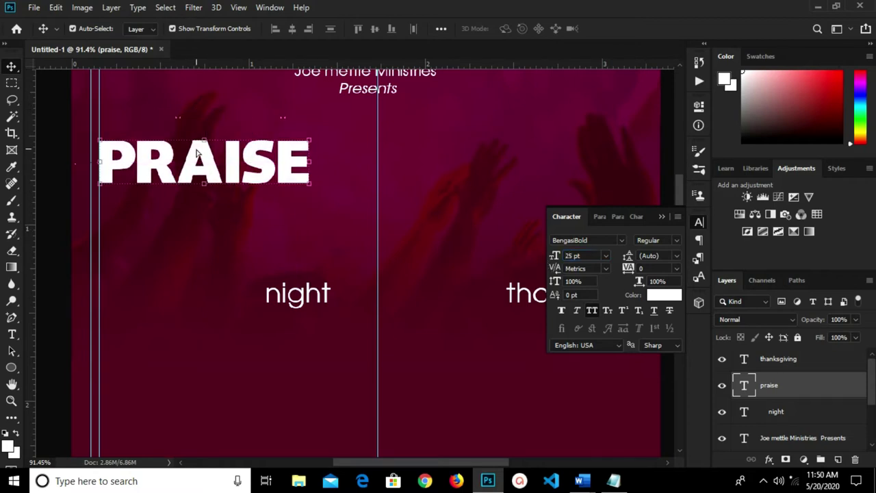
pyautogui.scroll(-3, 197, 153)
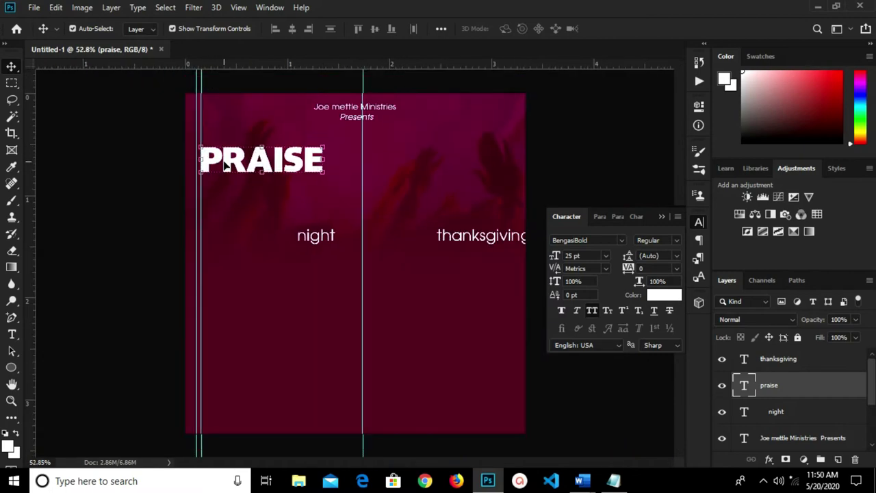
pyautogui.moveTo(244, 157); pyautogui.dragTo(243, 195)
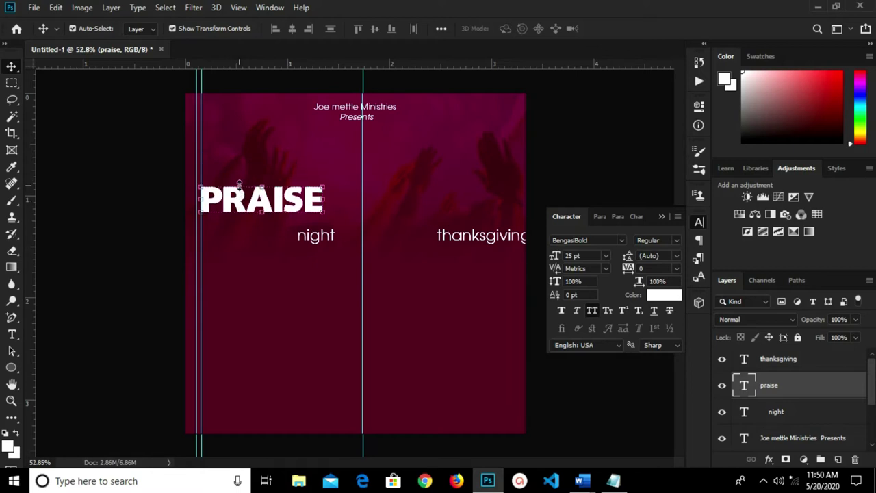
# Duplicate the "night" text just below the original and replace the copy's content with "&" in the Cocogoose font
pyautogui.click(329, 247)
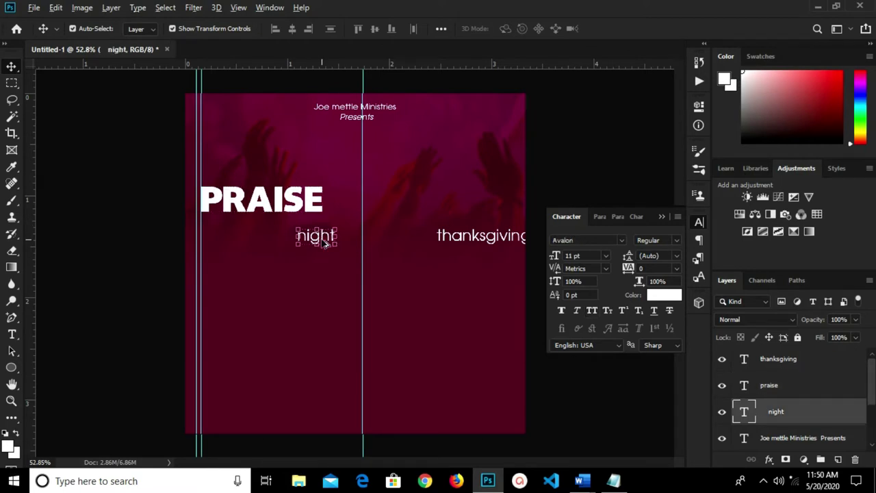
pyautogui.moveTo(321, 235); pyautogui.dragTo(318, 274)
pyautogui.press('t')
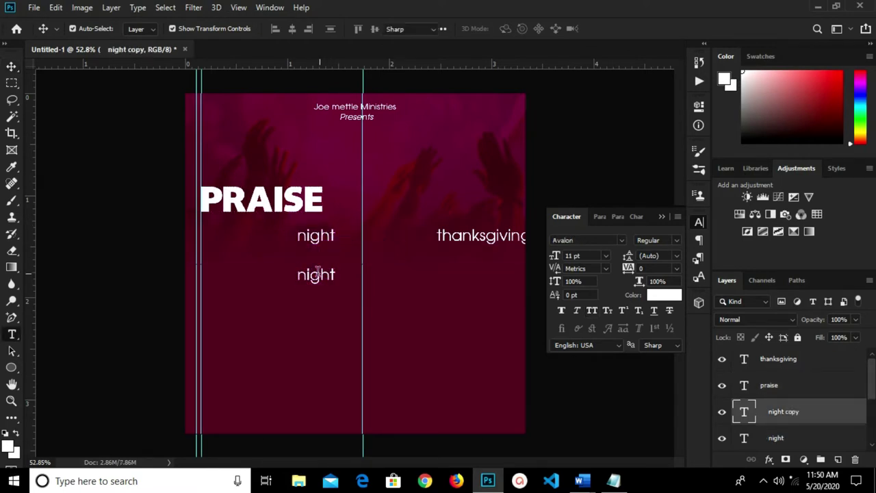
pyautogui.scroll(2, 317, 271)
pyautogui.click(315, 275)
pyautogui.doubleClick(315, 277)
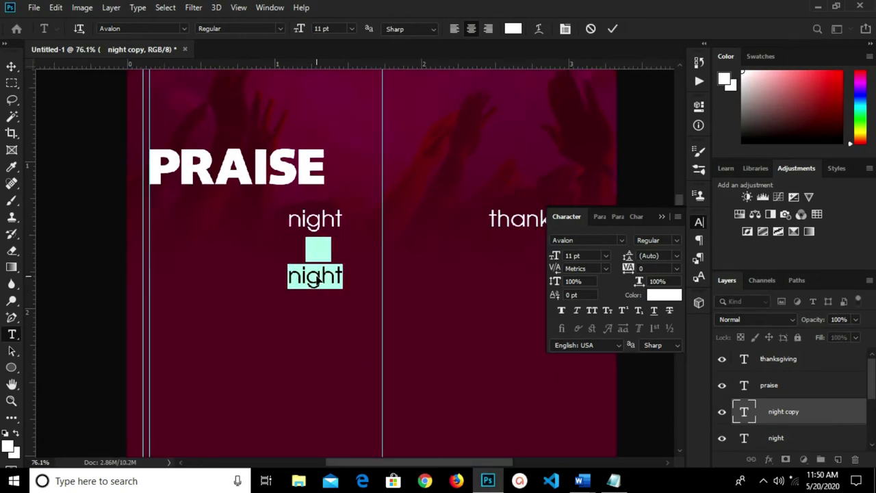
pyautogui.write('&')
pyautogui.click(608, 30)
pyautogui.click(620, 240)
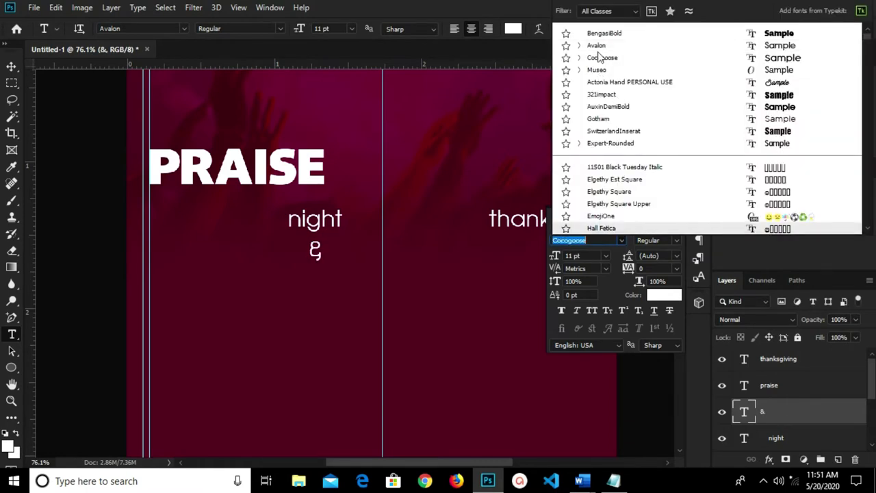
pyautogui.click(597, 58)
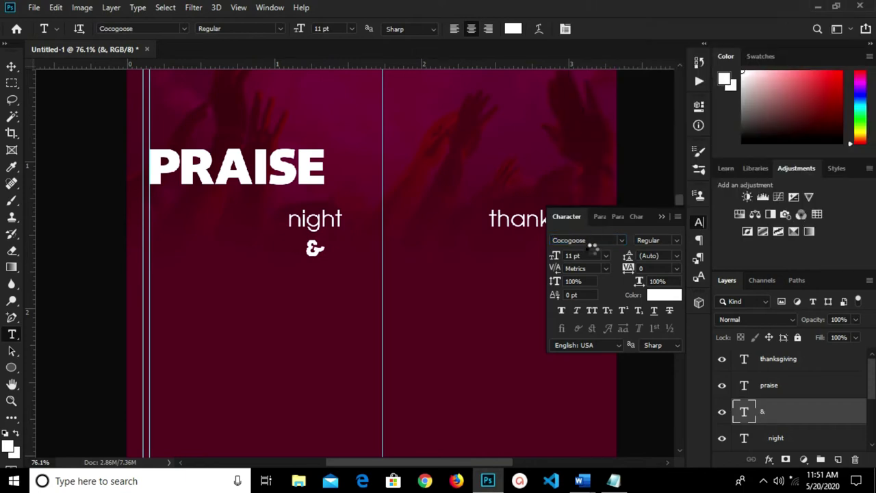
# Scale the "&" to about 185% and place it directly after PRAISE on the same line
pyautogui.press('v')
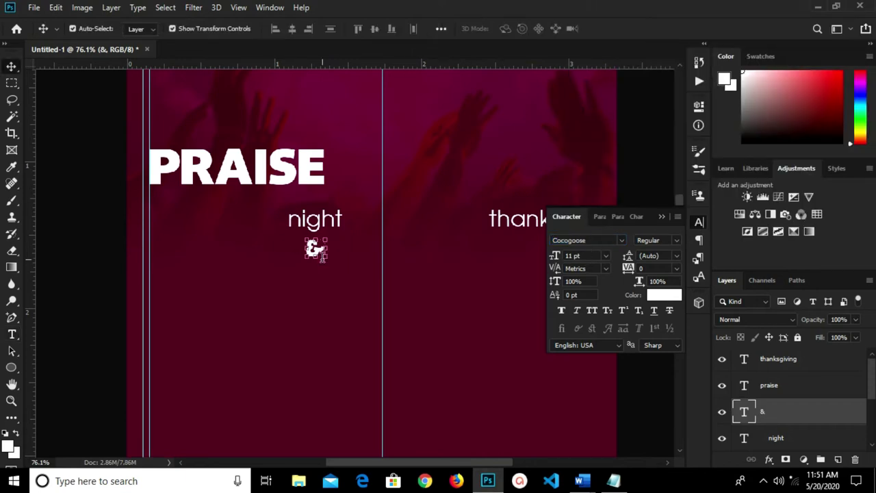
pyautogui.hotkey('ctrl', 't')
pyautogui.moveTo(324, 257); pyautogui.dragTo(345, 278)
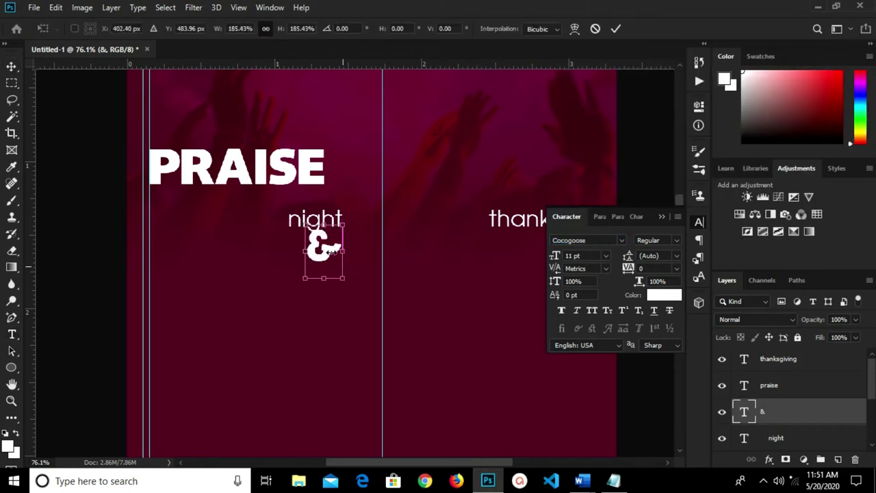
pyautogui.click(616, 29)
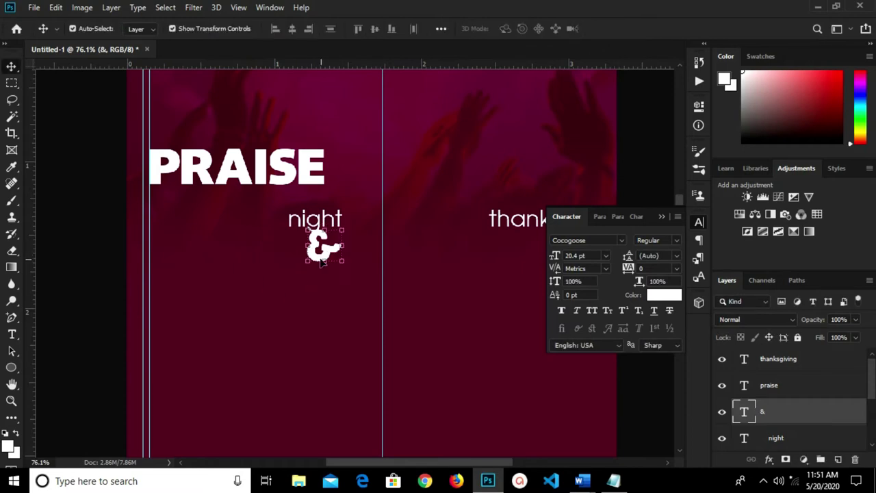
pyautogui.moveTo(324, 251); pyautogui.dragTo(357, 169)
# Move the "night" text down and right, past the center guide, to clear the space under PRAISE &
pyautogui.click(329, 229)
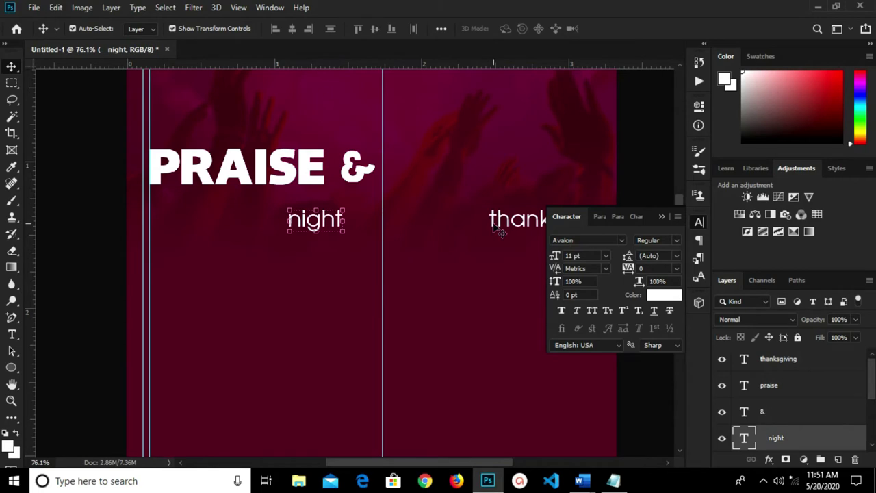
pyautogui.click(494, 228)
pyautogui.click(313, 226)
pyautogui.hotkey('ctrl', 't')
pyautogui.press('Return')
pyautogui.moveTo(325, 226); pyautogui.dragTo(449, 317)
pyautogui.click(617, 29)
# Move "thanksgiving" directly under PRAISE & and set it to 14 pt BengasiBold
pyautogui.moveTo(493, 221); pyautogui.dragTo(316, 224)
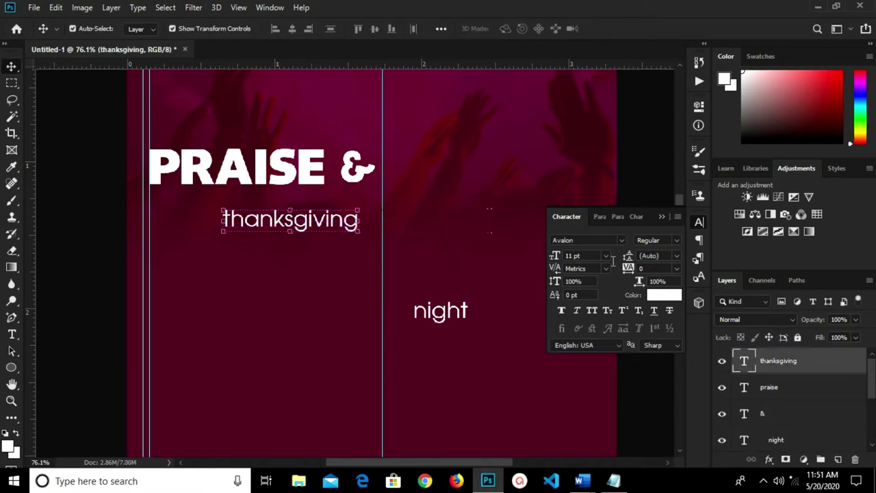
pyautogui.click(584, 257)
pyautogui.write('14')
pyautogui.press('Return')
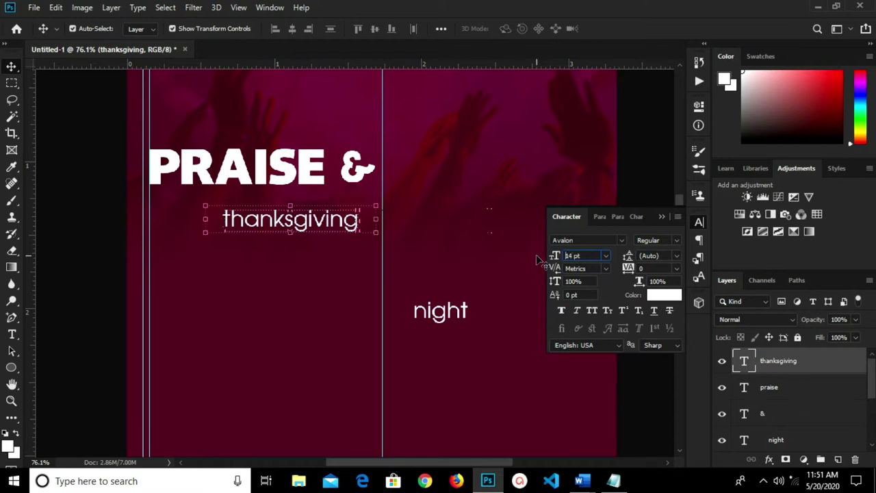
pyautogui.click(621, 241)
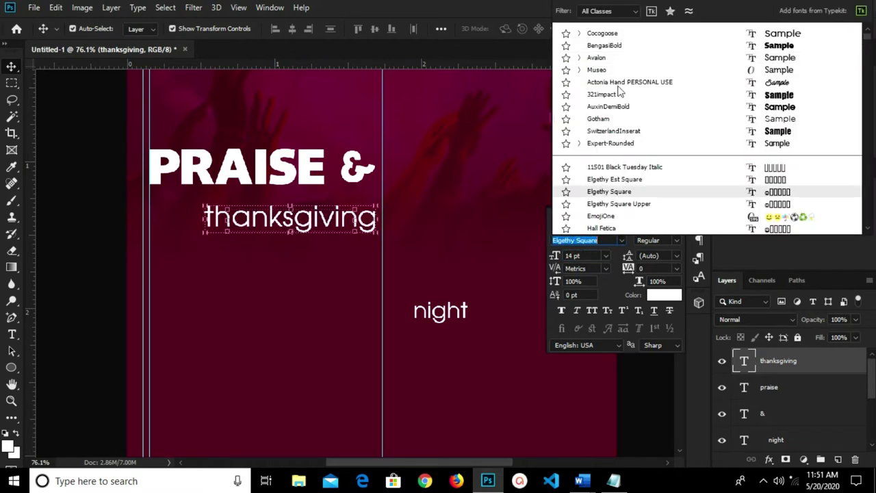
pyautogui.click(620, 45)
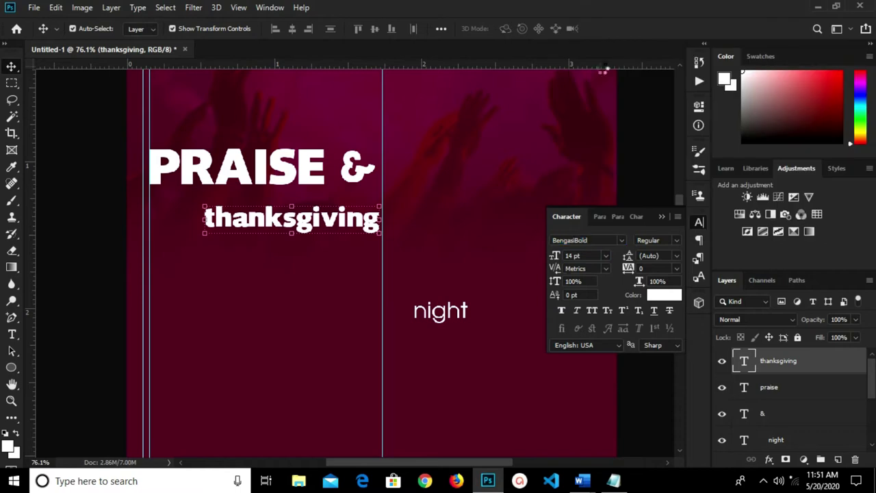
# Set "thanksgiving" in all caps and align it with the start of PRAISE, tight beneath it
pyautogui.click(591, 310)
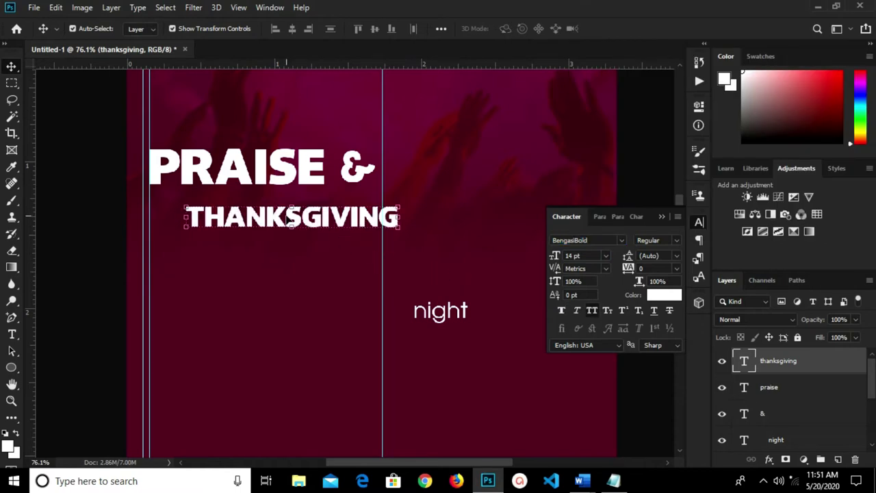
pyautogui.moveTo(302, 218); pyautogui.dragTo(268, 208)
pyautogui.press('Up')
pyautogui.press('Up')
pyautogui.press('Up')
pyautogui.press('Up')
pyautogui.press('Up')
pyautogui.press('Up')
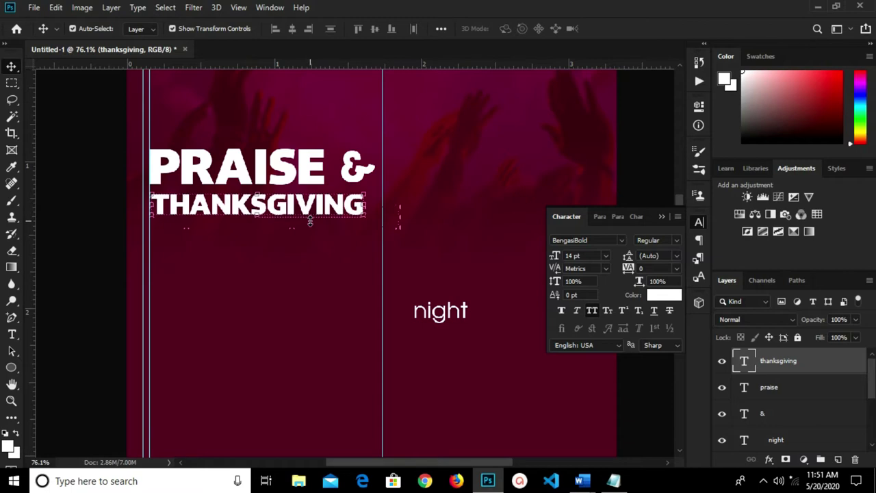
# Scale THANKSGIVING to about 110% so the word spans from the margin guide to the center guide
pyautogui.scroll(3, 352, 216)
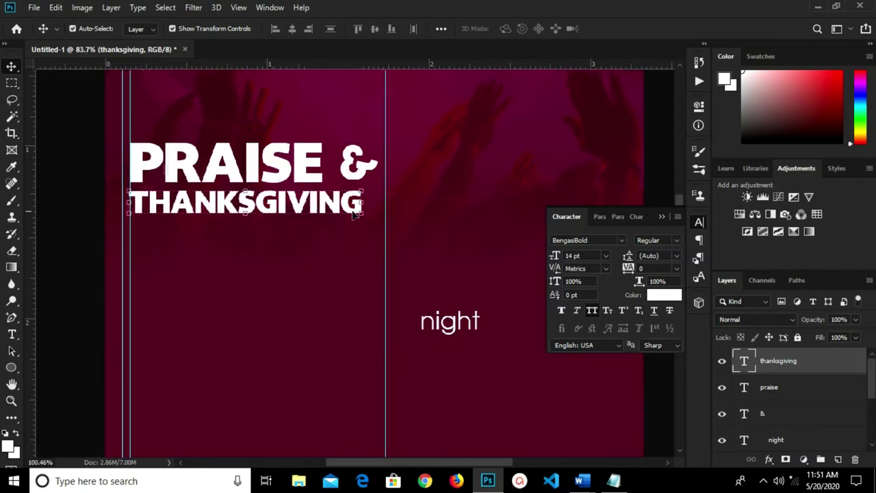
pyautogui.hotkey('ctrl', 't')
pyautogui.moveTo(384, 226); pyautogui.dragTo(396, 226)
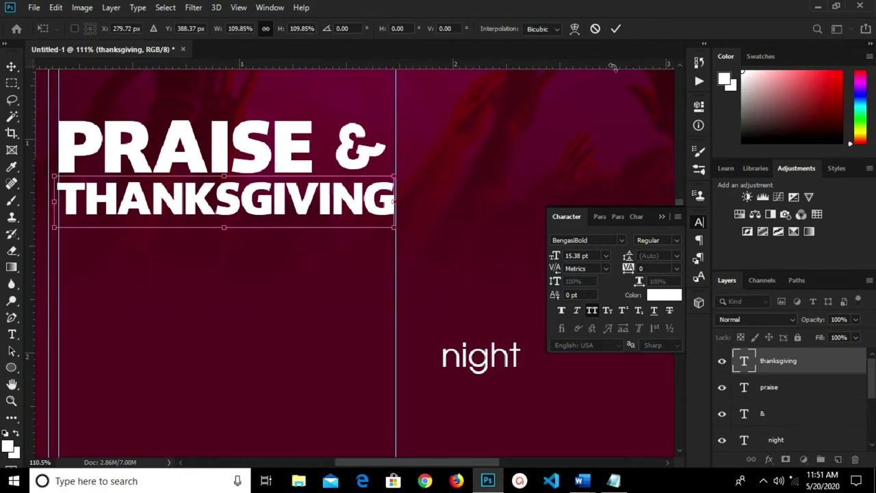
pyautogui.click(617, 30)
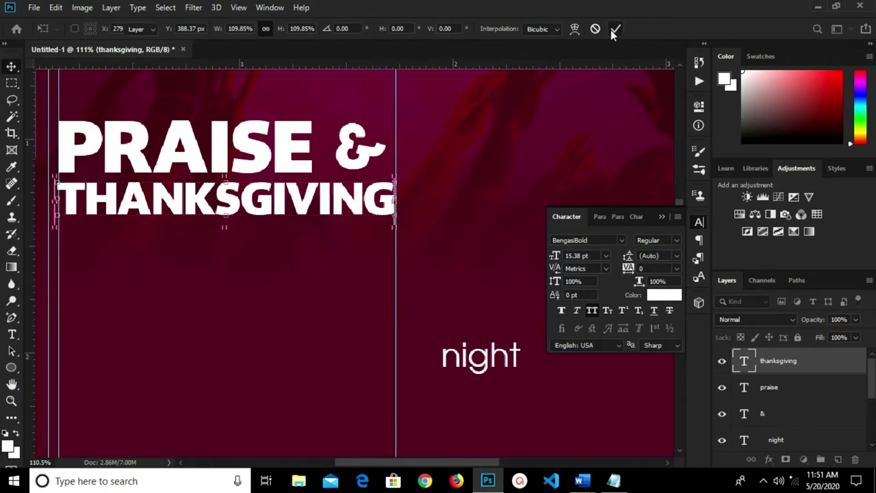
# Scale the "&" beside PRAISE to about 108%
pyautogui.click(370, 160)
pyautogui.scroll(1, 369, 160)
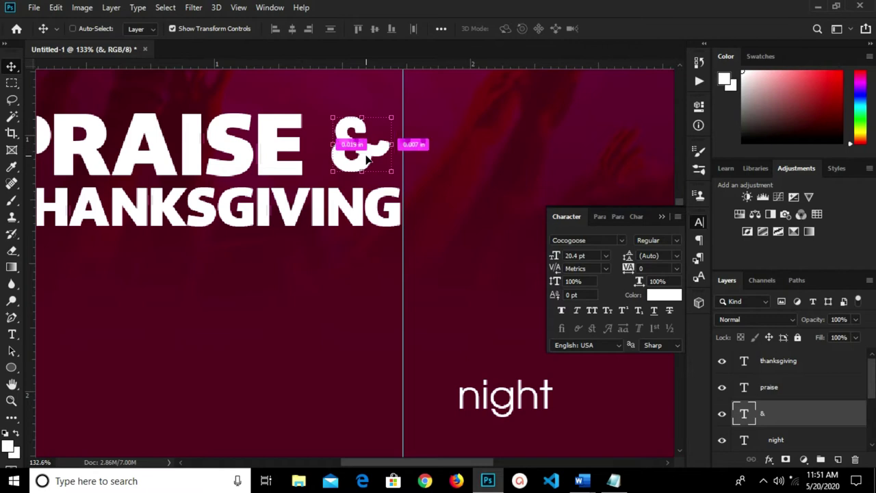
pyautogui.hotkey('ctrl', 't')
pyautogui.moveTo(395, 203); pyautogui.dragTo(398, 208)
pyautogui.click(615, 30)
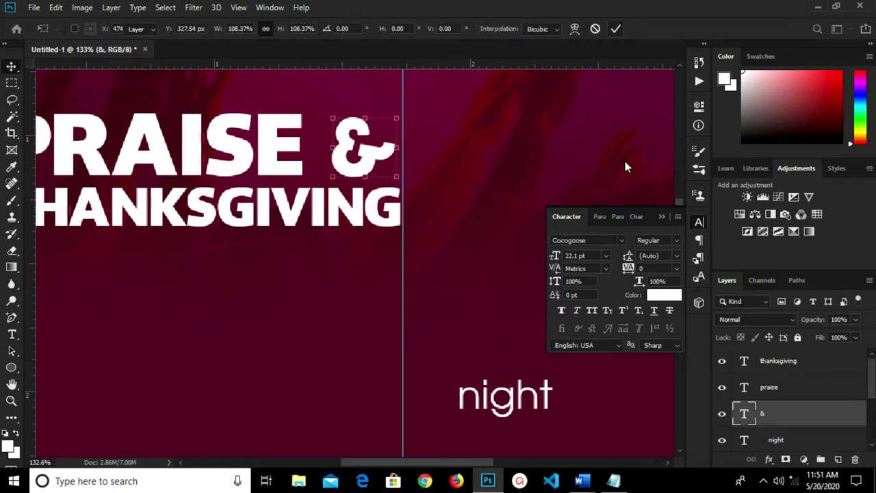
# Switch to the praise file in Notepad and copy the color code dbc400
pyautogui.click(613, 480)
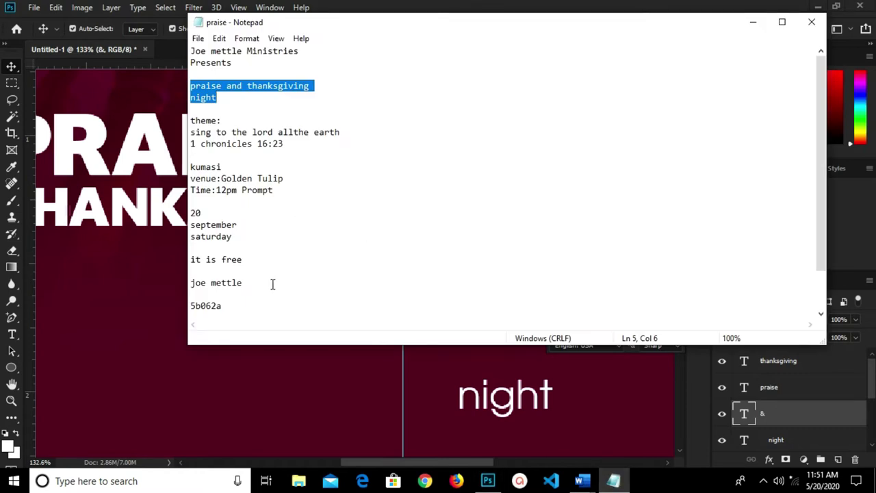
pyautogui.scroll(-2, 272, 284)
pyautogui.moveTo(231, 286); pyautogui.dragTo(183, 283)
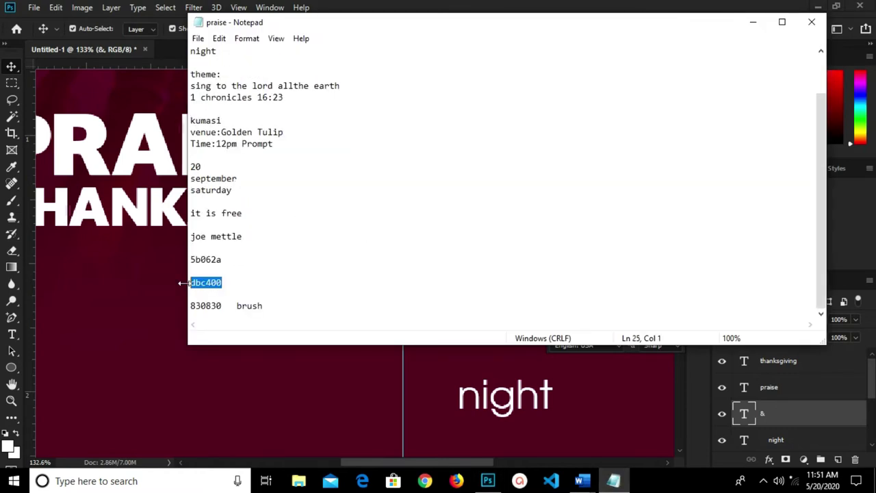
pyautogui.rightClick(194, 284)
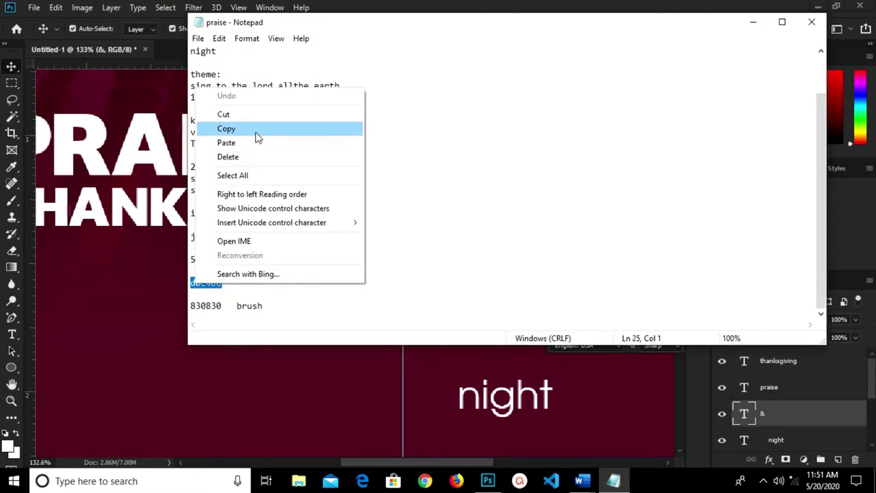
pyautogui.click(257, 133)
# Return to Photoshop and paste the copied code dbc400 as the text color of the "&"
pyautogui.click(460, 425)
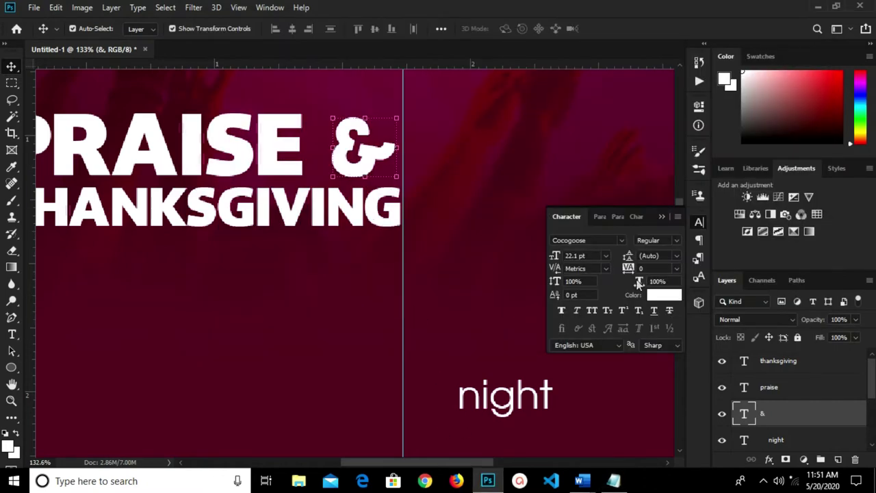
pyautogui.click(663, 296)
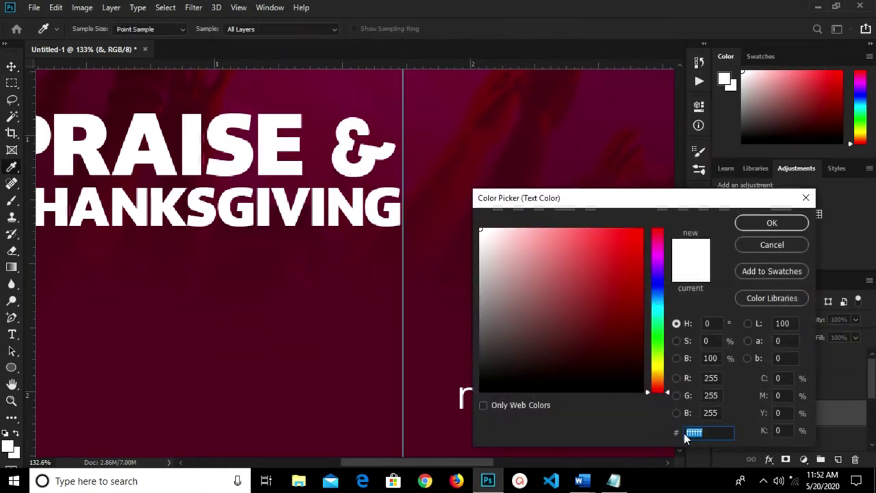
pyautogui.rightClick(689, 433)
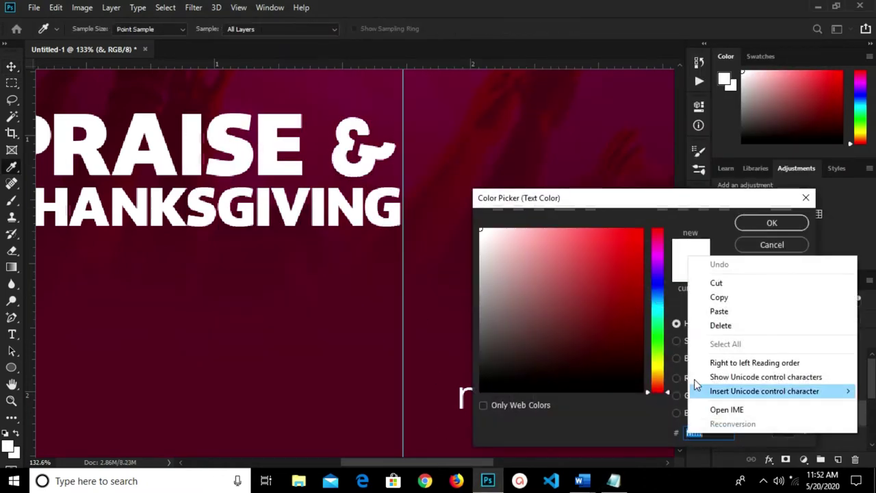
pyautogui.click(721, 312)
pyautogui.click(771, 223)
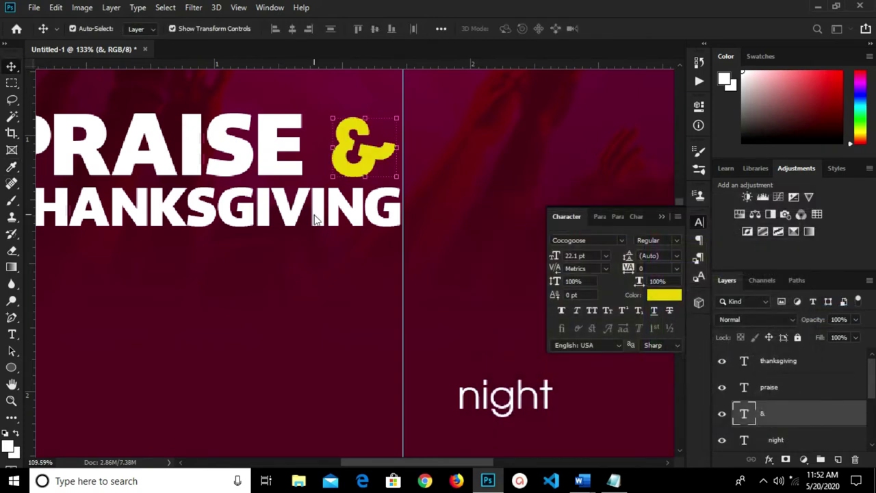
pyautogui.scroll(-4, 432, 320)
pyautogui.click(415, 307)
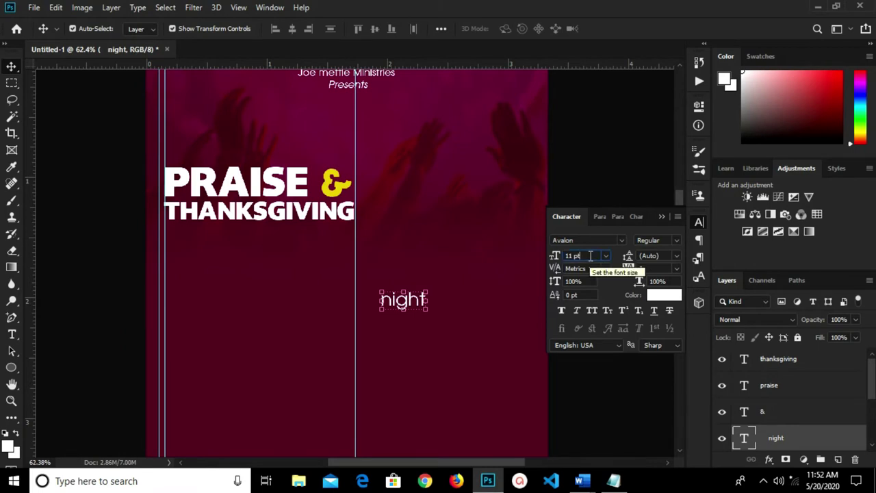
pyautogui.click(590, 255)
pyautogui.click(536, 261)
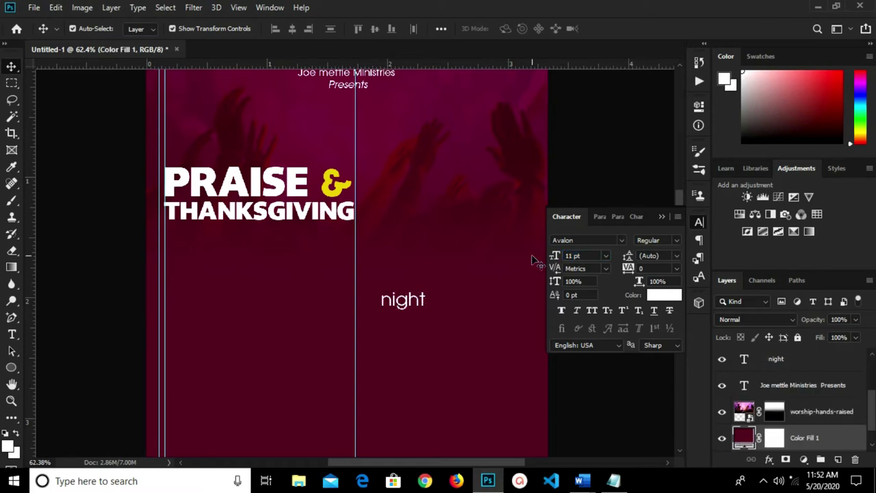
pyautogui.press('3')
pyautogui.press('3')
pyautogui.scroll(-2, 498, 274)
pyautogui.press('0')
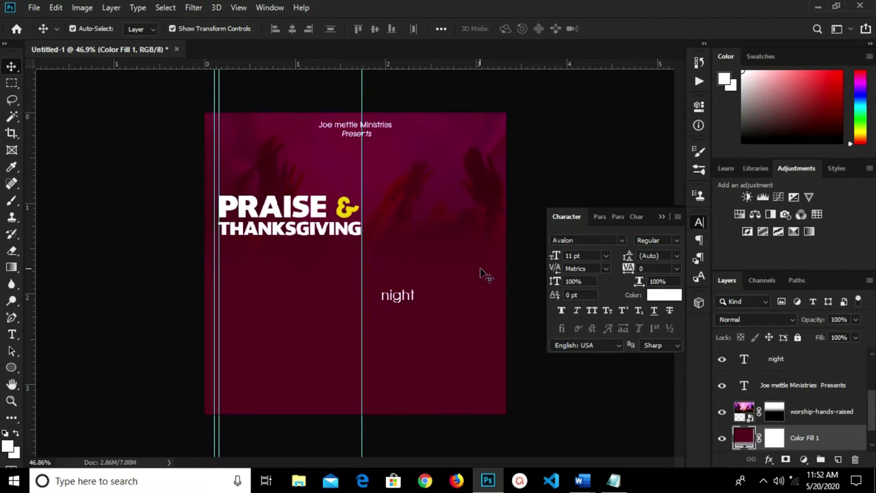
# Set the font size of the "night" text to 33 pt
pyautogui.scroll(2, 369, 301)
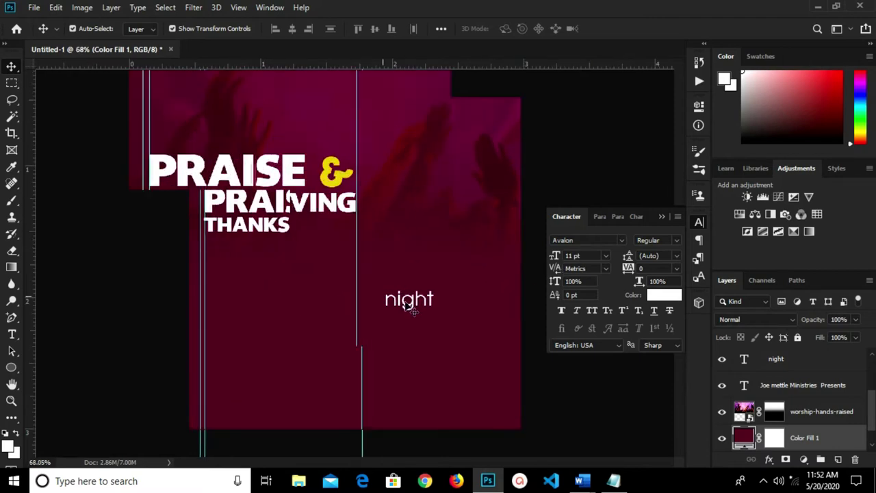
pyautogui.click(410, 303)
pyautogui.click(585, 258)
pyautogui.write('33')
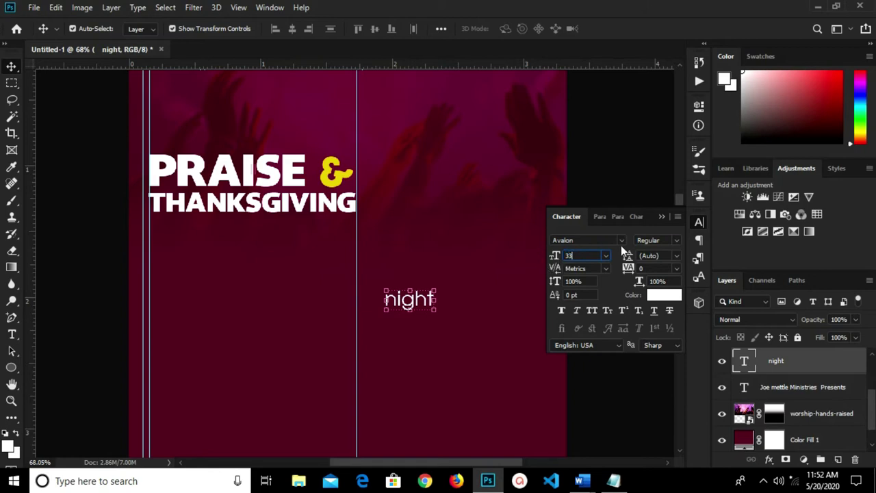
pyautogui.press('Return')
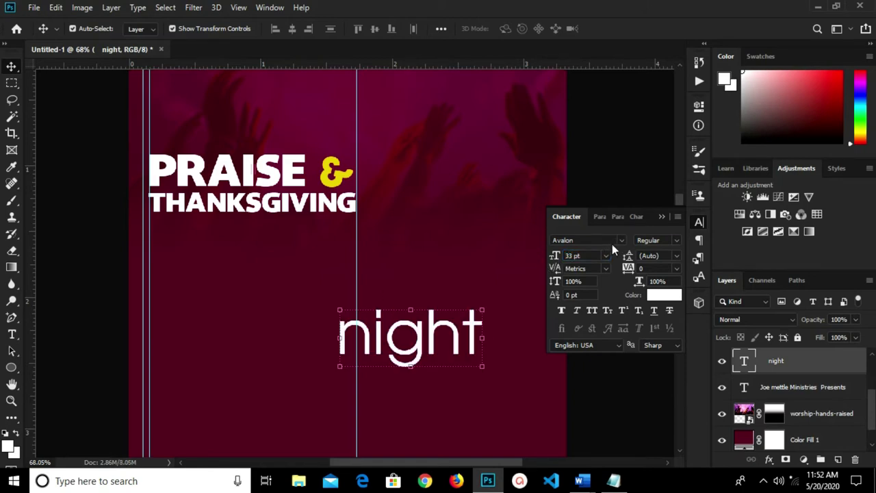
# Change the font of the "night" text to Patricia Safari Regular
pyautogui.click(594, 240)
pyautogui.write('sa')
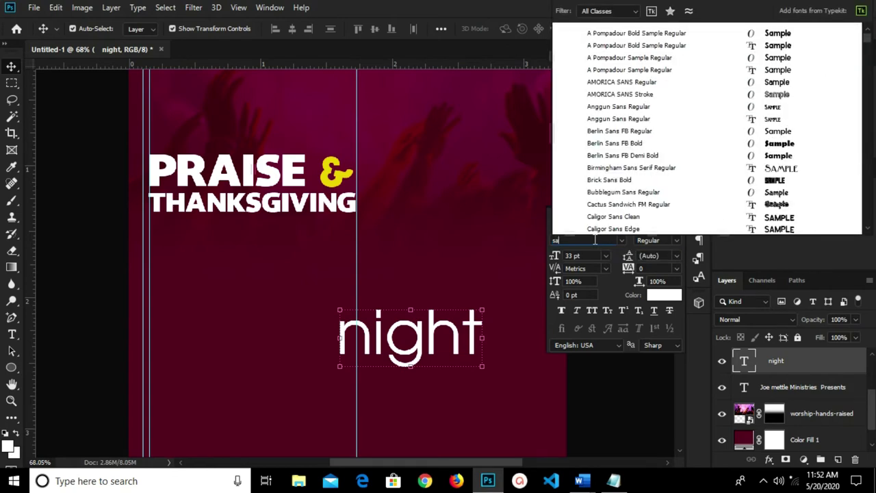
pyautogui.press('BackSpace')
pyautogui.press('BackSpace')
pyautogui.write('patric')
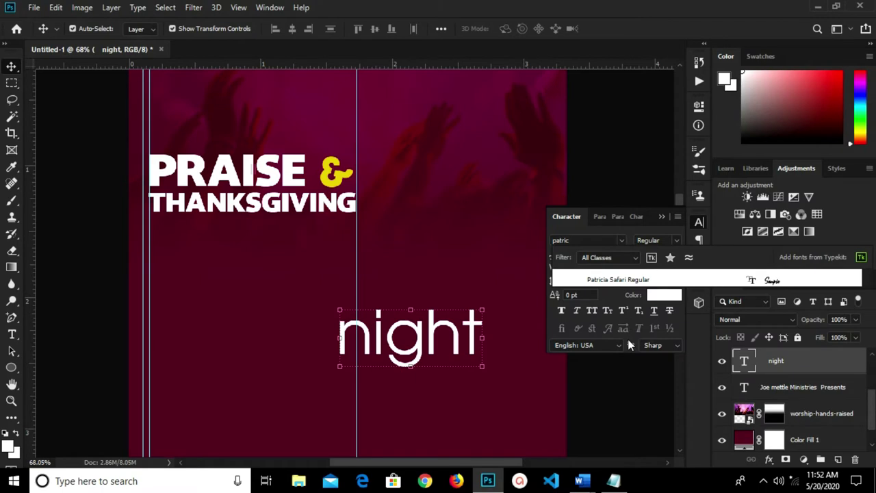
pyautogui.click(629, 281)
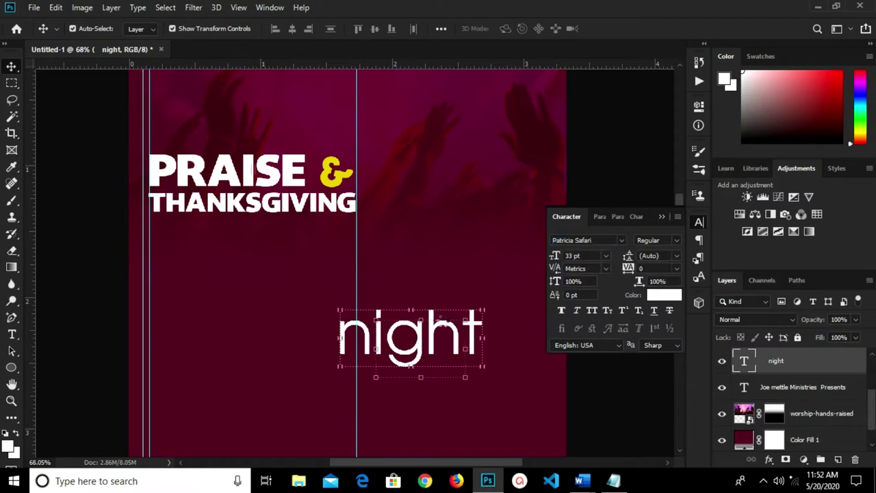
# Move the "night" text below THANKSGIVING and capitalize its first letter so it reads "Night"
pyautogui.moveTo(400, 363); pyautogui.dragTo(226, 288)
pyautogui.scroll(1, 265, 308)
pyautogui.press('t')
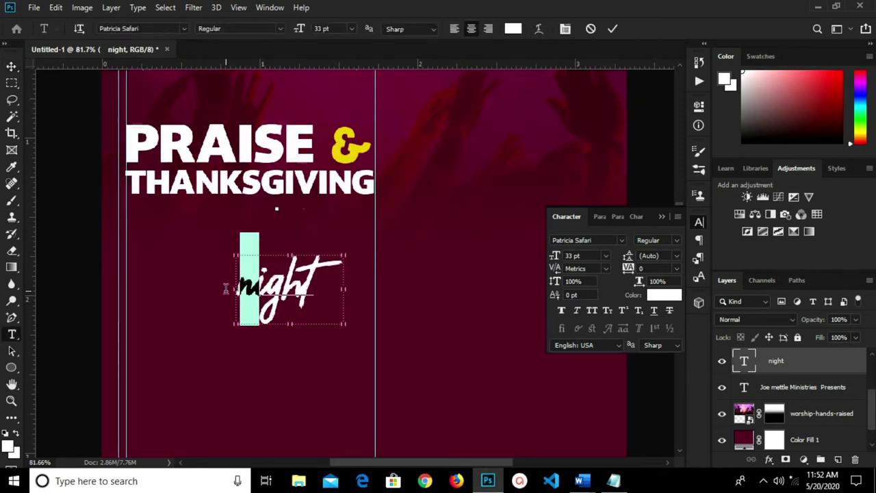
pyautogui.write('N')
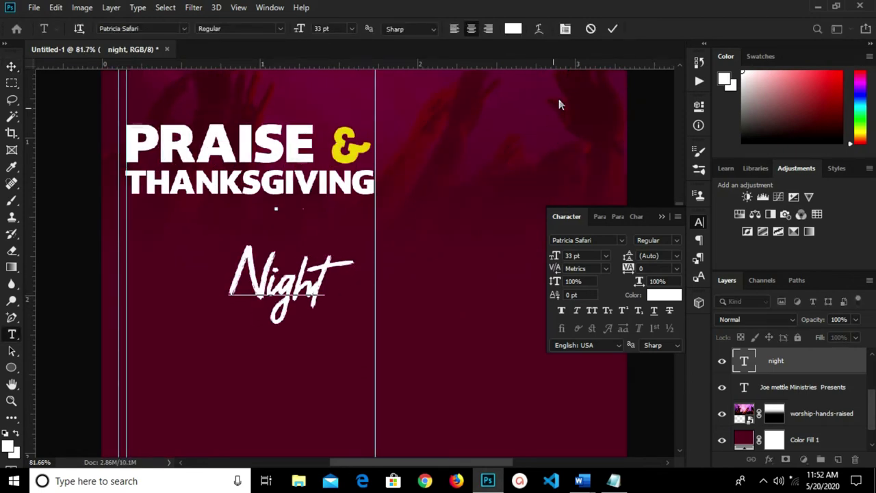
pyautogui.click(613, 28)
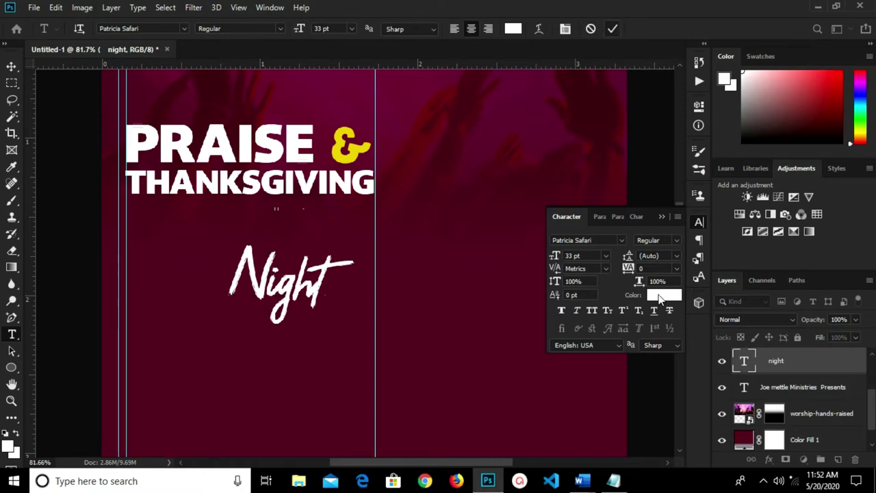
# Color the "Night" text yellow, dbc400, by sampling the color of the "&"
pyautogui.click(668, 295)
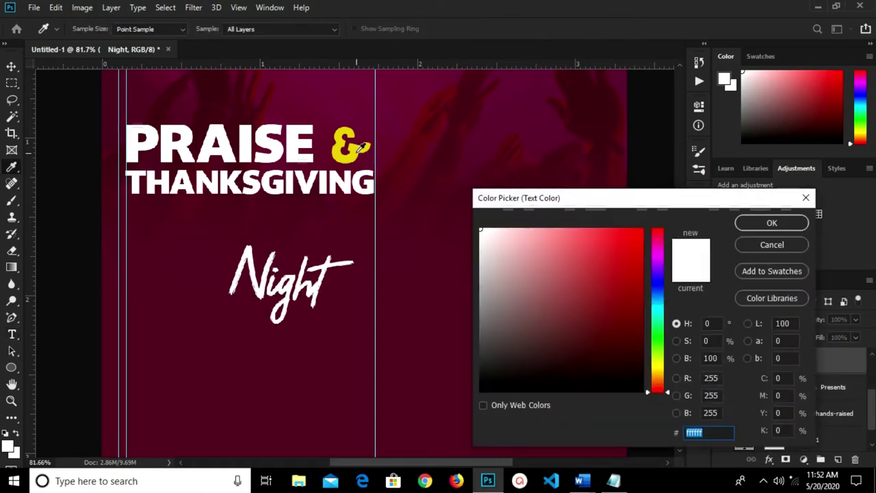
pyautogui.click(352, 152)
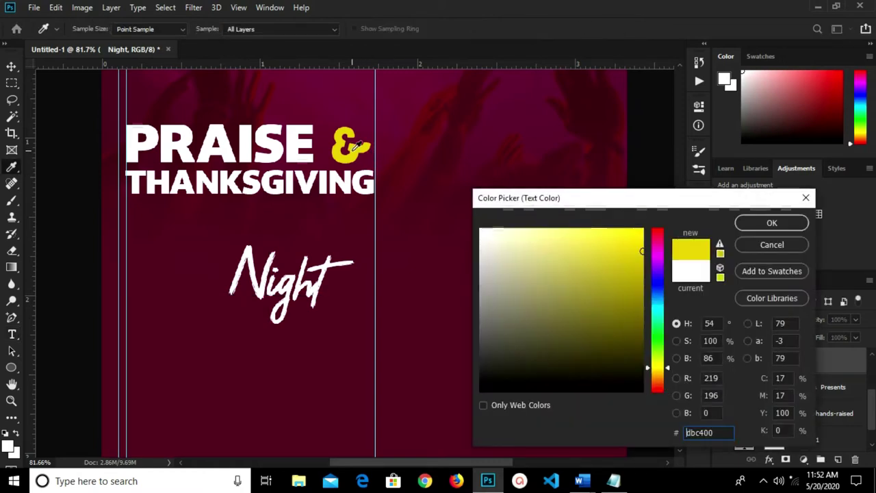
pyautogui.click(771, 223)
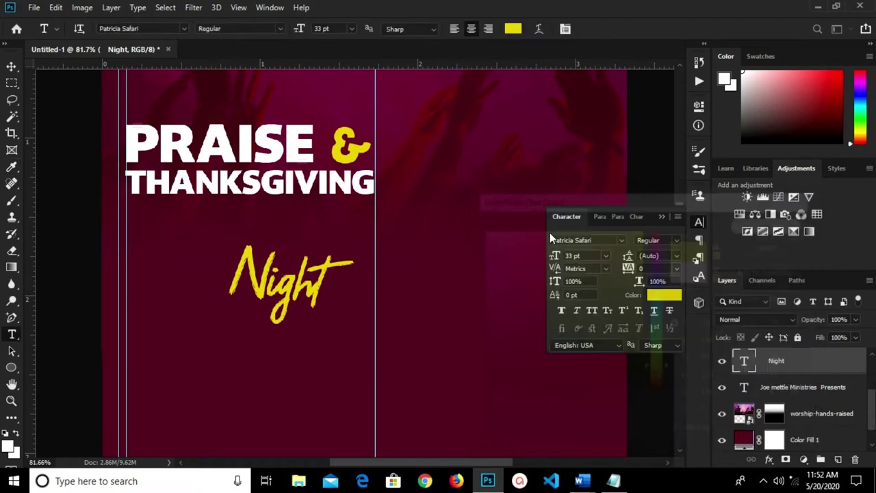
# Move "Night" up to overlap the lower edge of THANKSGIVING and bring its layer to the top of the stack
pyautogui.press('v')
pyautogui.moveTo(273, 302); pyautogui.dragTo(219, 231)
pyautogui.scroll(3, 799, 383)
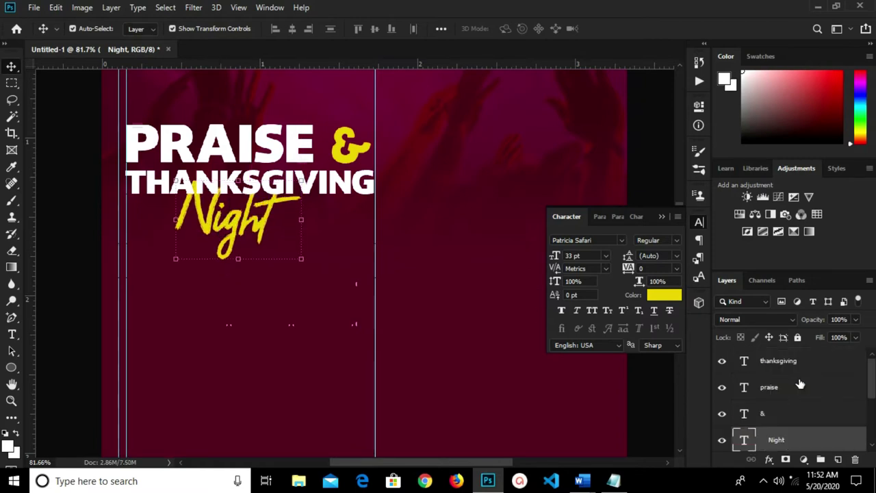
pyautogui.moveTo(794, 440); pyautogui.dragTo(735, 302)
pyautogui.hotkey('ctrl', 'shift', ']')
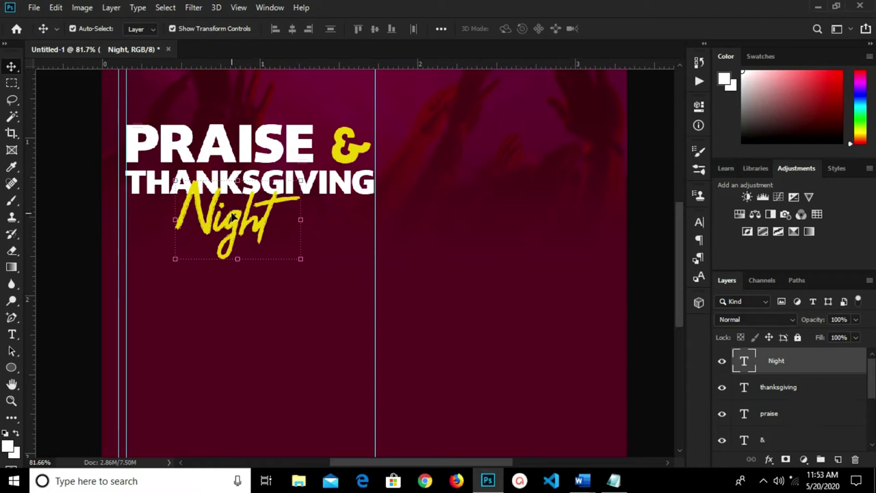
# Shift "Night" slightly right until it is roughly centered under THANKSGIVING, then deselect it
pyautogui.scroll(-3, 233, 217)
pyautogui.moveTo(234, 224); pyautogui.dragTo(241, 225)
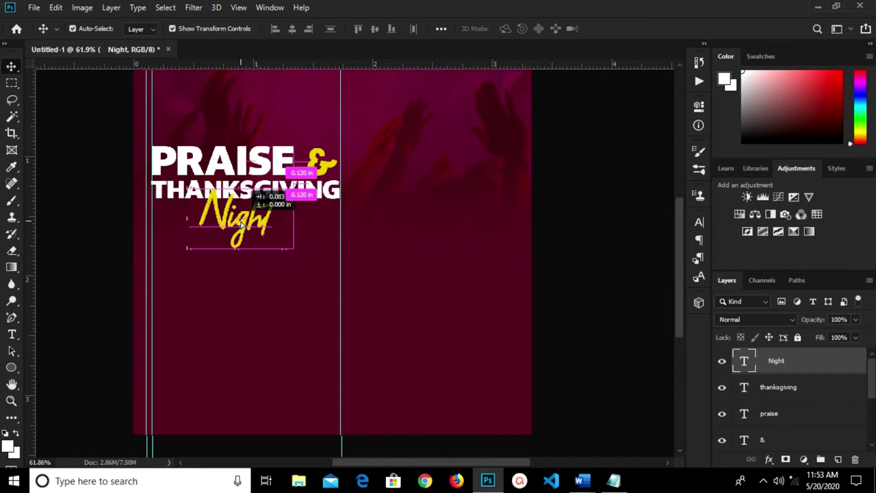
pyautogui.moveTo(241, 225); pyautogui.dragTo(244, 225)
pyautogui.click(438, 250)
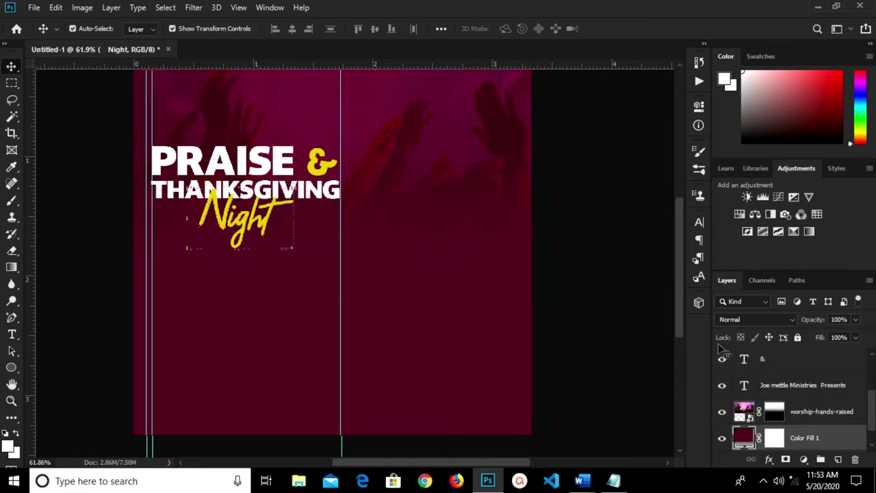
# Select the "&" text layer of the title
pyautogui.scroll(3, 811, 414)
pyautogui.scroll(-3, 805, 419)
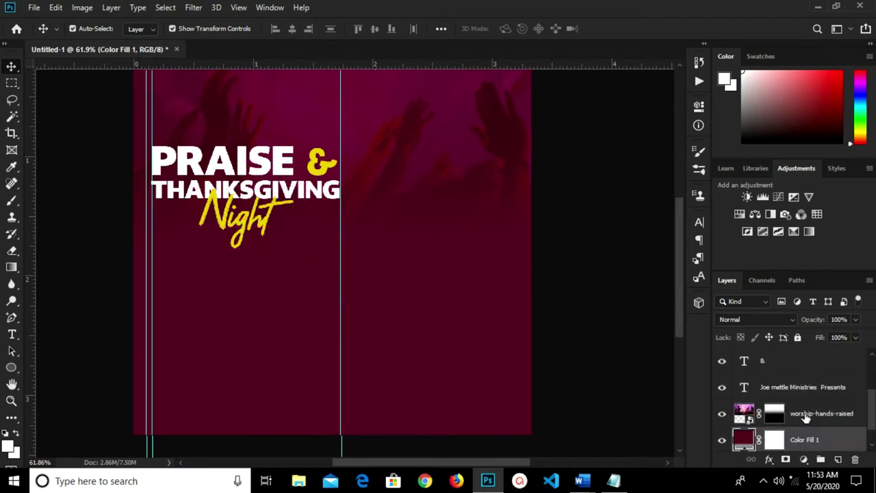
pyautogui.click(791, 364)
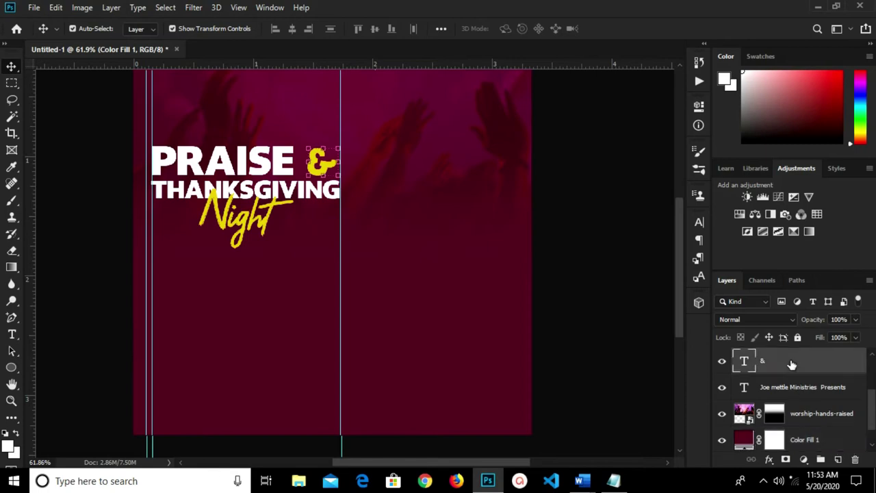
pyautogui.press('h')
pyautogui.doubleClick(791, 364)
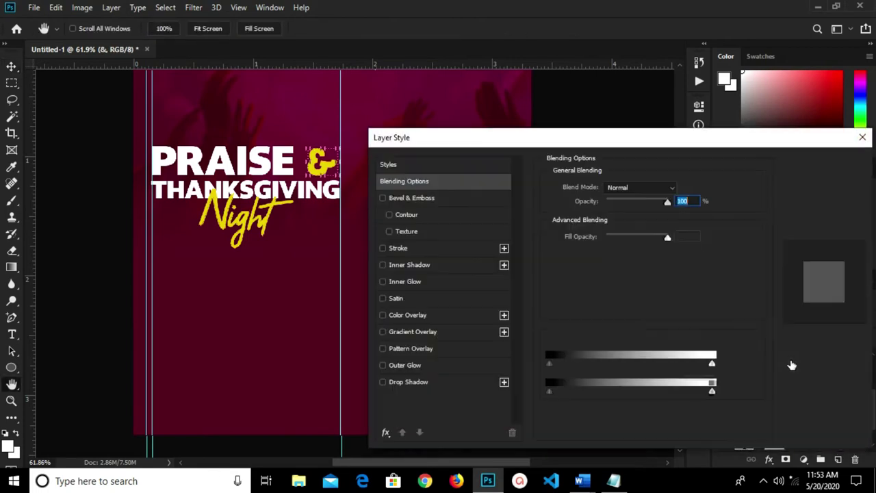
pyautogui.click(862, 138)
pyautogui.press('v')
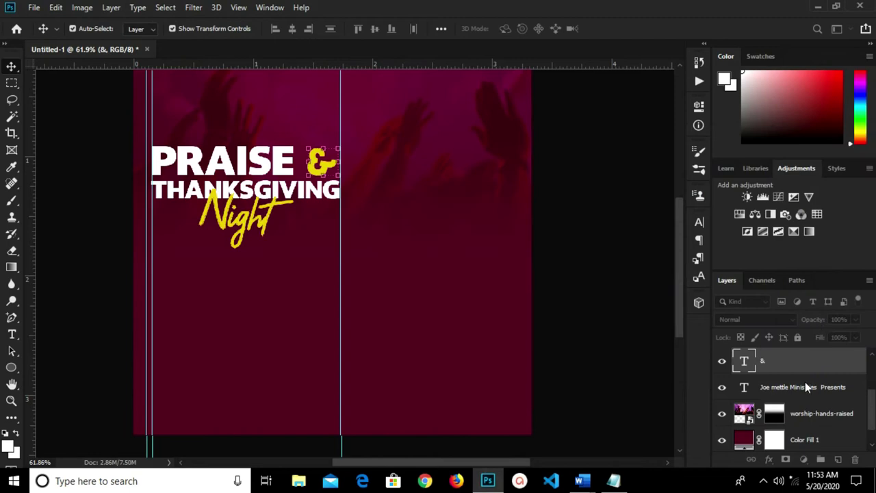
# Add the Night, praise and thanksgiving text layers to the selection and group all four title layers
pyautogui.press('ctrl')
pyautogui.keyDown('ctrl'); pyautogui.click(793, 362); pyautogui.keyUp('ctrl')
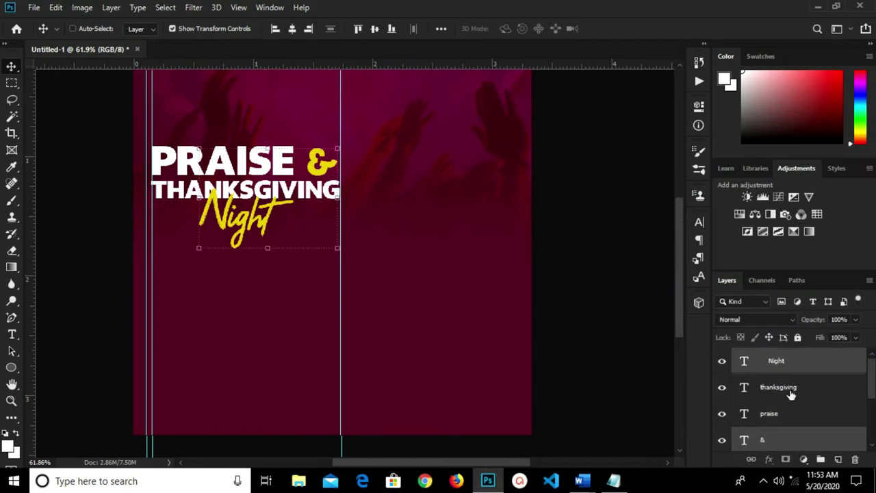
pyautogui.keyDown('ctrl'); pyautogui.click(790, 393); pyautogui.keyUp('ctrl')
pyautogui.keyDown('ctrl'); pyautogui.click(789, 408); pyautogui.keyUp('ctrl')
pyautogui.keyDown('ctrl'); pyautogui.click(791, 416); pyautogui.keyUp('ctrl')
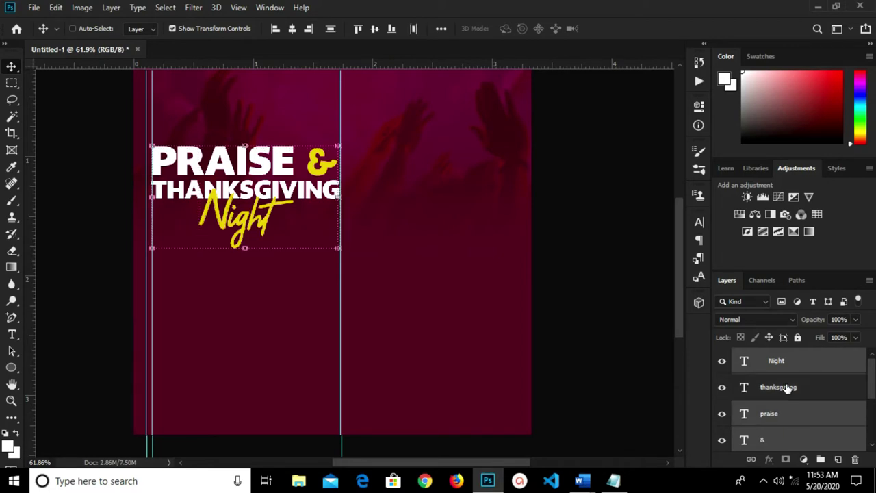
pyautogui.keyDown('ctrl'); pyautogui.click(787, 388); pyautogui.keyUp('ctrl')
pyautogui.scroll(-3, 800, 396)
pyautogui.scroll(3, 799, 397)
pyautogui.hotkey('ctrl', 'g')
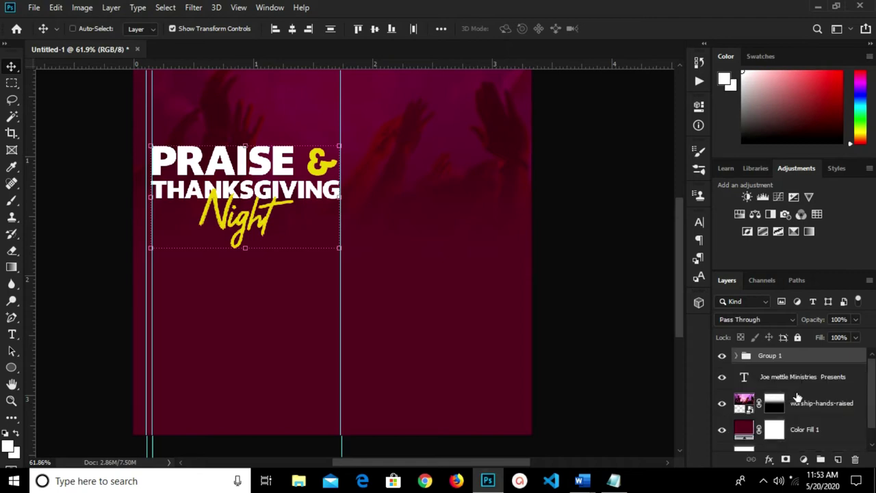
# Hide and show the title group to check what it contains, then deselect it
pyautogui.click(722, 358)
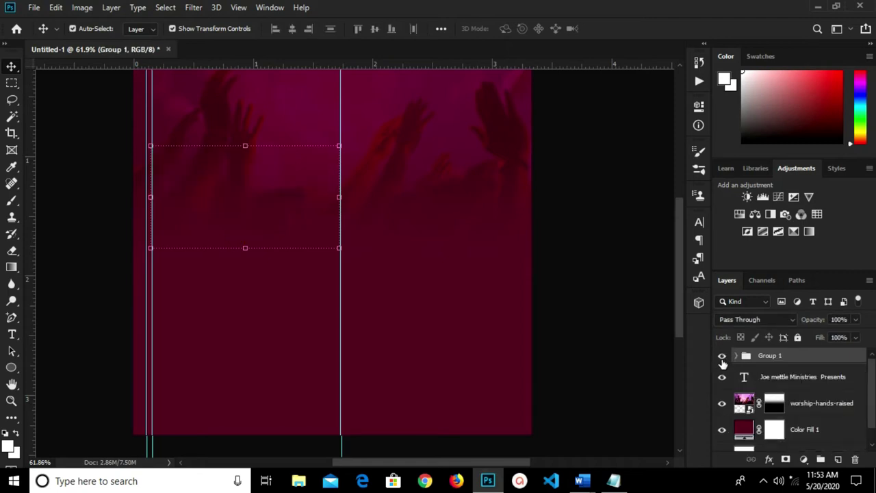
pyautogui.click(723, 357)
pyautogui.click(580, 276)
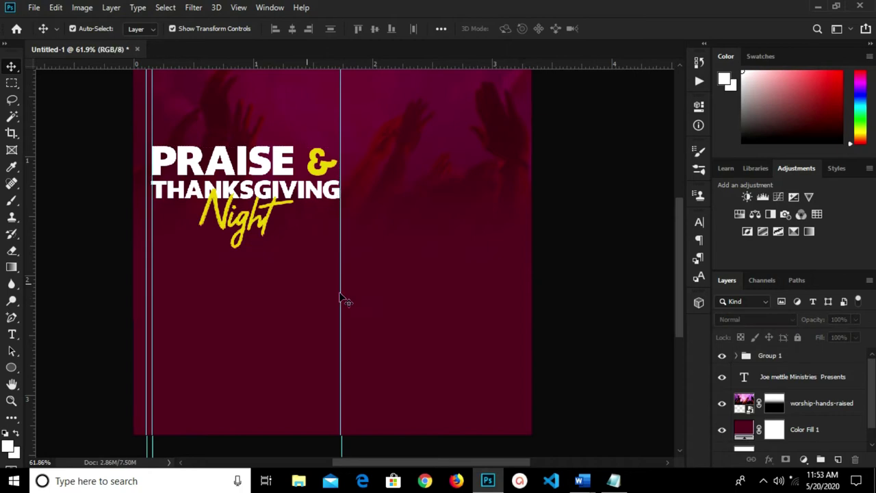
# Set up the Type tool with the Avalon font at 9 pt and the yellow text color dbc400
pyautogui.click(12, 334)
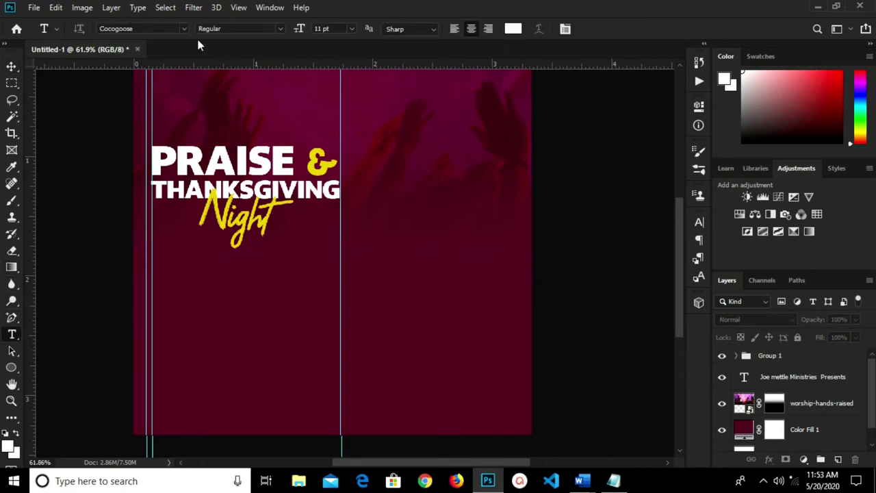
pyautogui.click(183, 26)
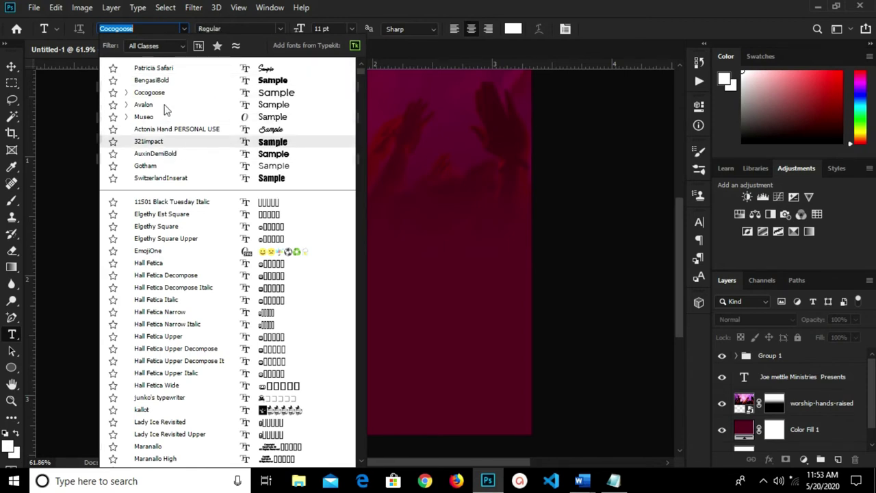
pyautogui.click(164, 110)
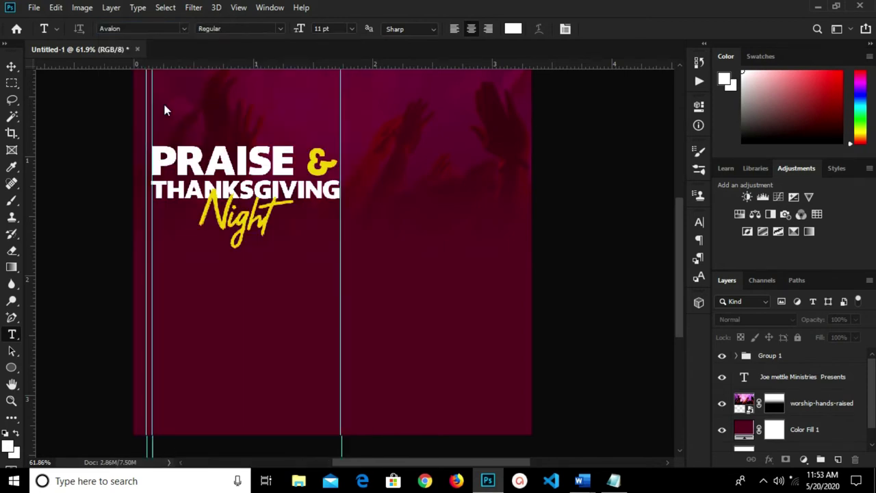
pyautogui.click(350, 27)
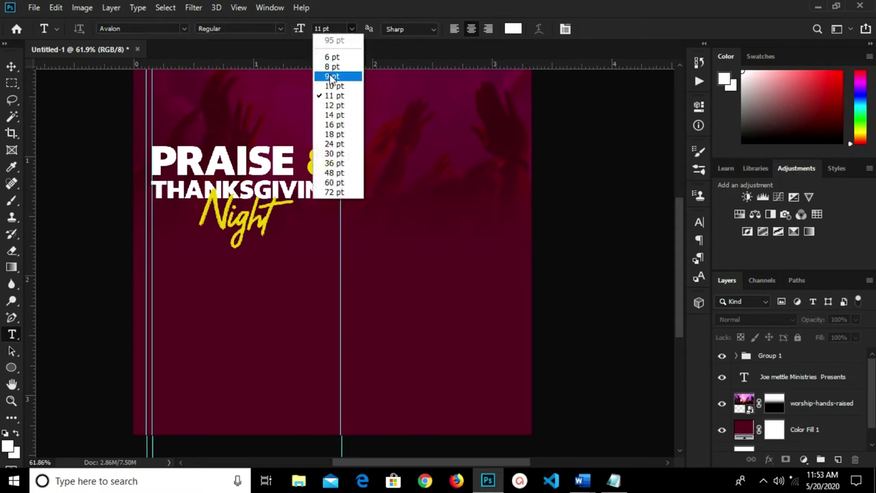
pyautogui.click(331, 77)
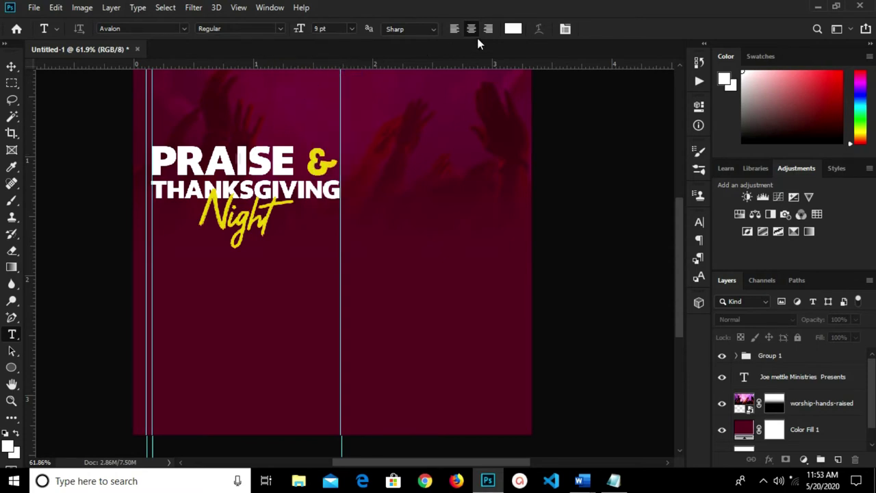
pyautogui.click(513, 29)
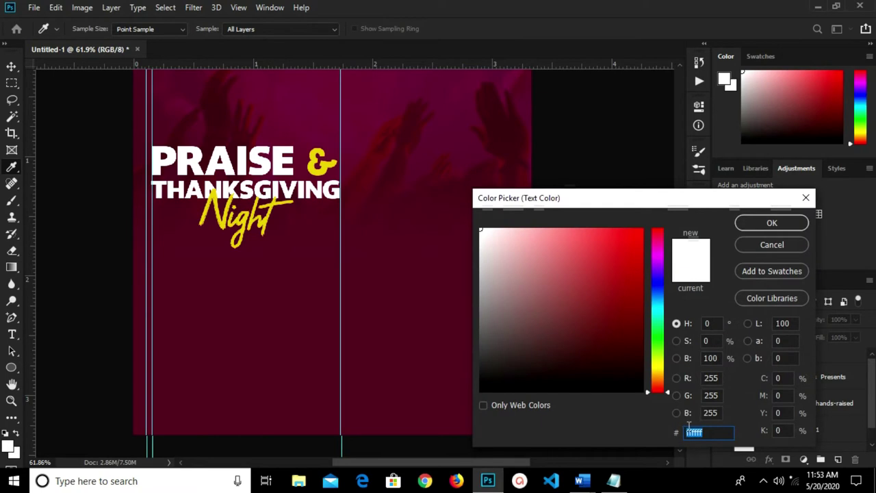
pyautogui.rightClick(692, 434)
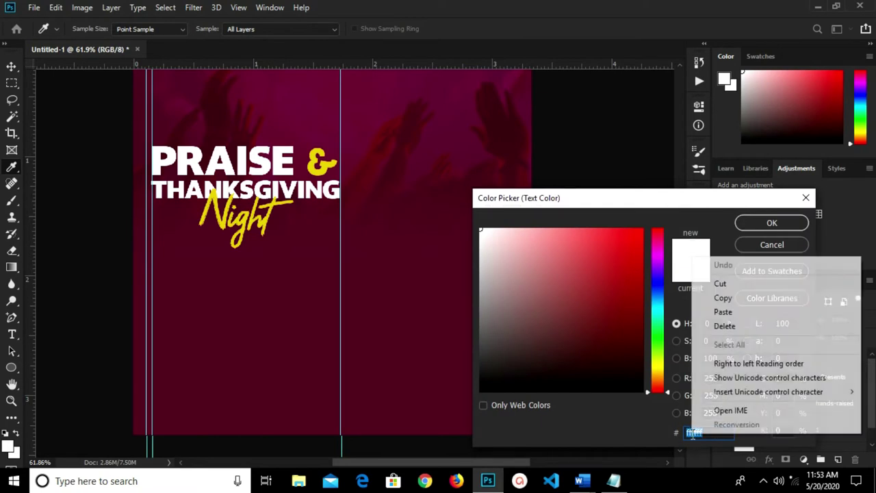
pyautogui.click(725, 309)
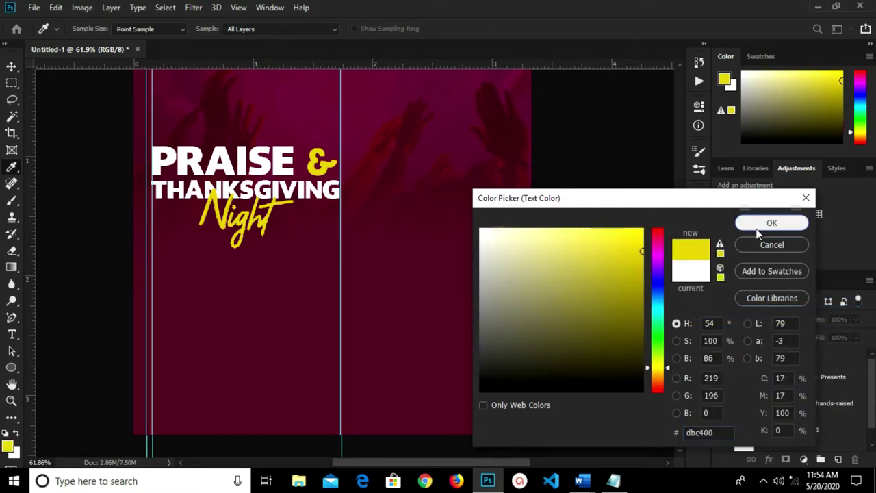
pyautogui.click(771, 223)
# Add the text "Theme:" and place it below "Night", roughly centered under the title, then deselect it
pyautogui.scroll(1, 200, 321)
pyautogui.scroll(1, 200, 321)
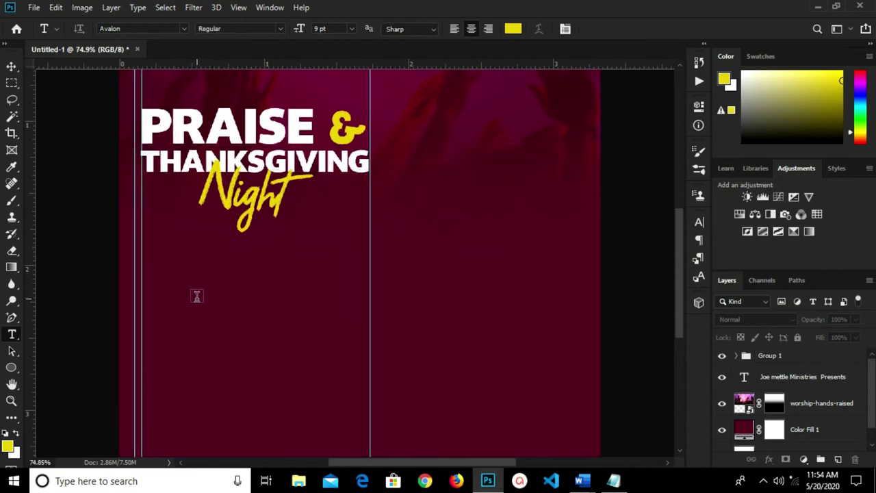
pyautogui.click(196, 296)
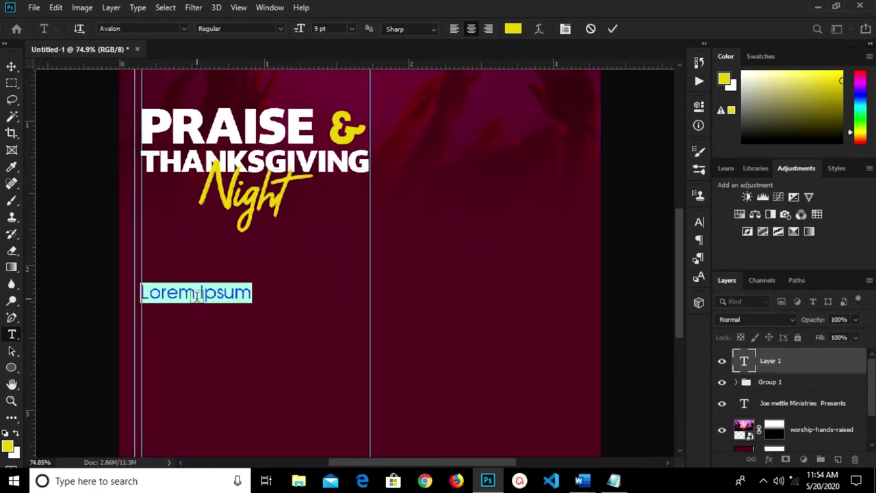
pyautogui.press('BackSpace')
pyautogui.write('Theme')
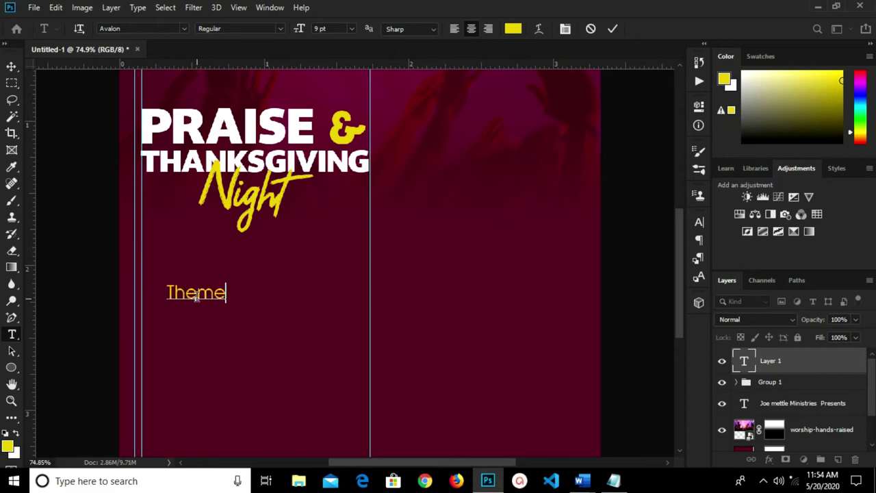
pyautogui.write(':')
pyautogui.click(613, 29)
pyautogui.press('v')
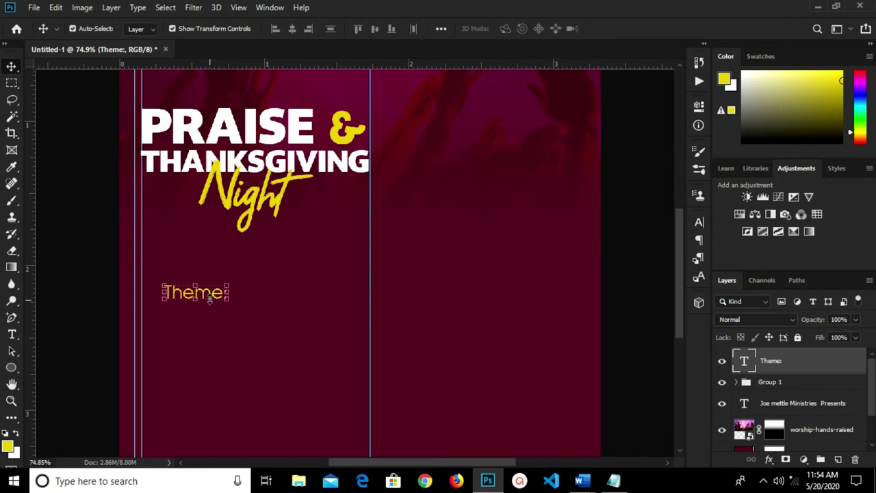
pyautogui.moveTo(208, 299); pyautogui.dragTo(256, 264)
pyautogui.click(254, 301)
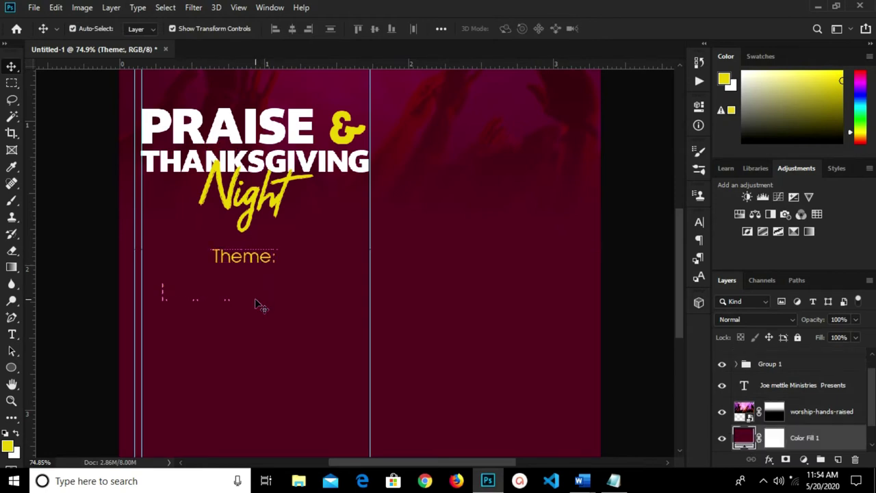
# Draw a yellow rounded rectangle about 475 × 34 px below "Theme:", spanning the width of the title between the guides
pyautogui.rightClick(11, 370)
pyautogui.click(65, 377)
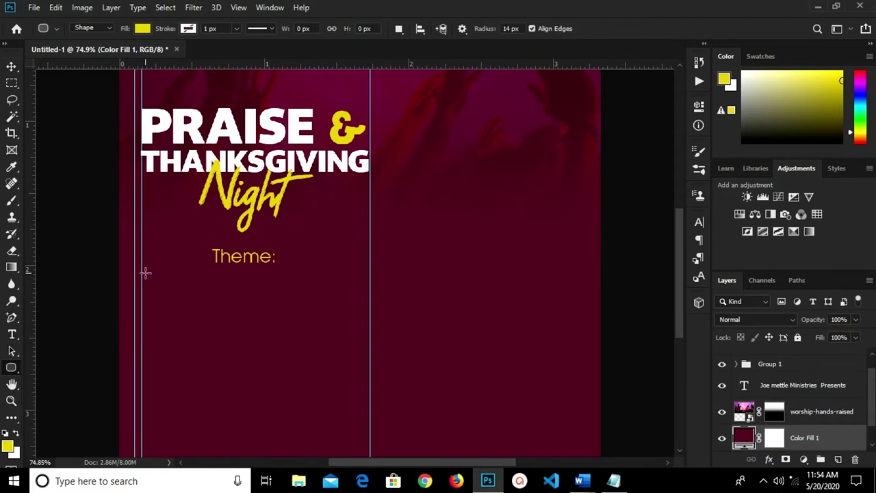
pyautogui.moveTo(142, 271); pyautogui.dragTo(372, 286)
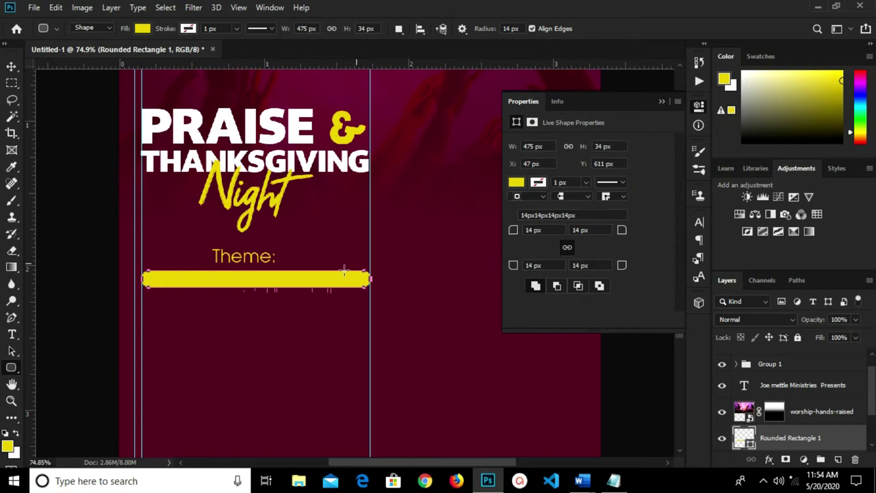
# Stretch the yellow bar downward to a height of about 41 px, keeping its width
pyautogui.press('v')
pyautogui.scroll(2, 260, 291)
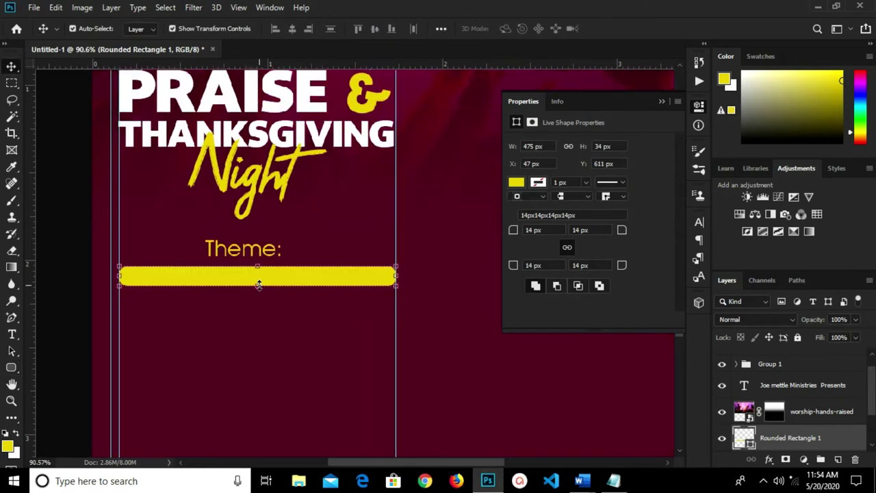
pyautogui.hotkey('ctrl', 't')
pyautogui.moveTo(259, 286); pyautogui.dragTo(259, 290)
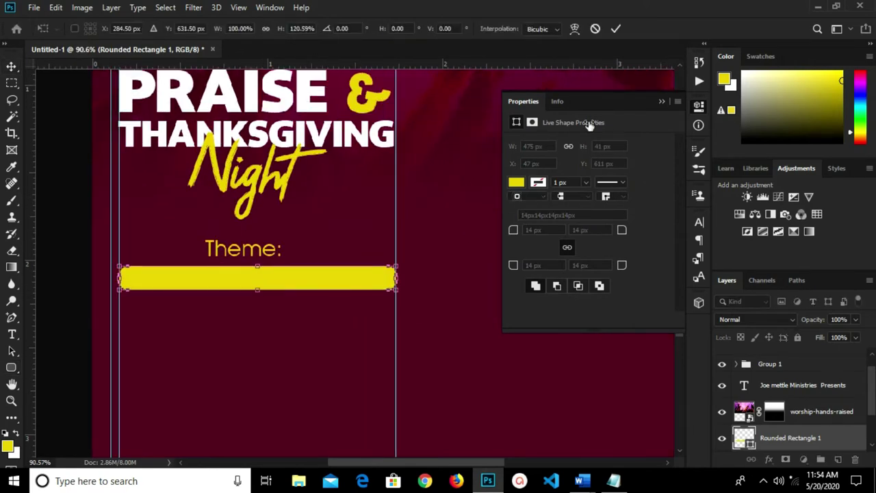
pyautogui.click(614, 30)
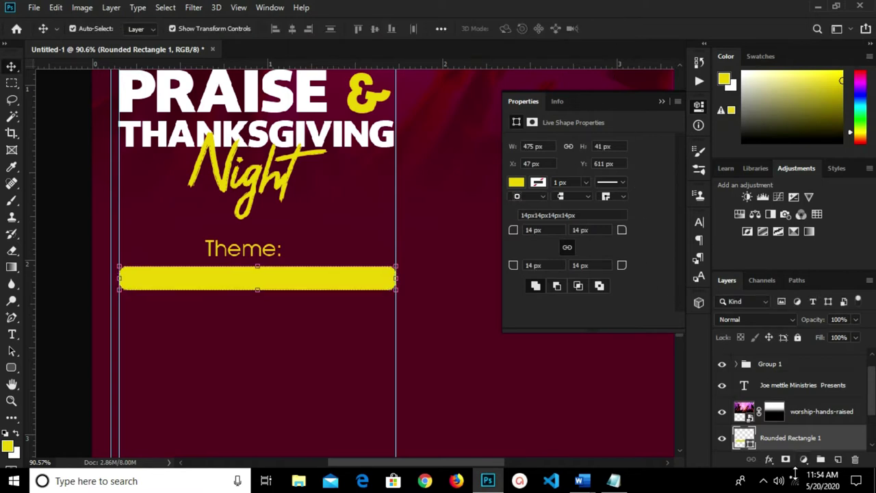
# Add a Gradient Overlay to the yellow bar and open its gradient for editing with the green color stop at 0% selected
pyautogui.click(805, 460)
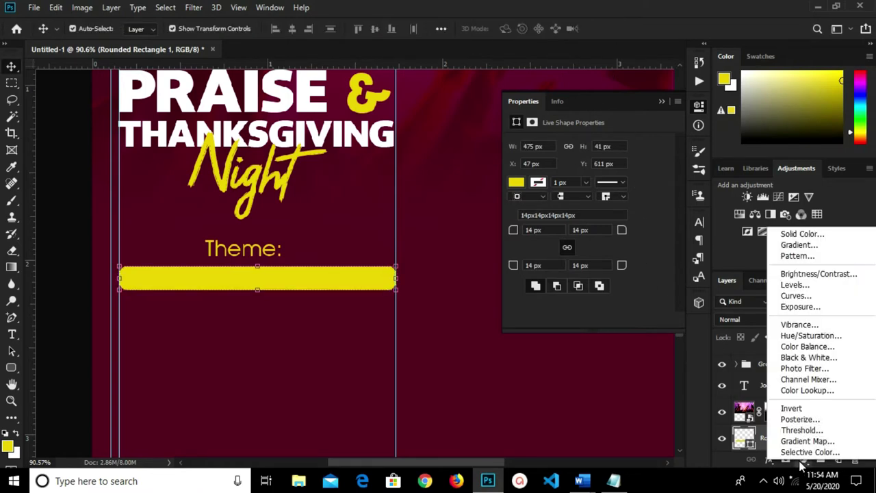
pyautogui.click(667, 411)
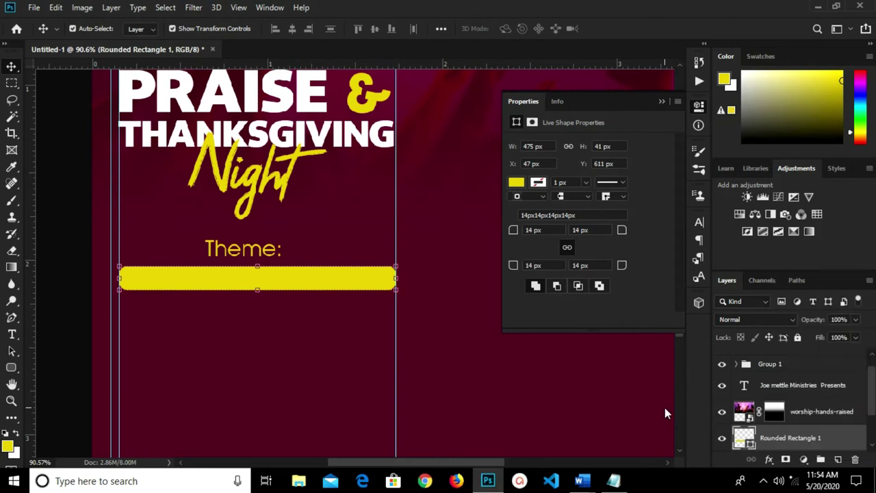
pyautogui.click(768, 459)
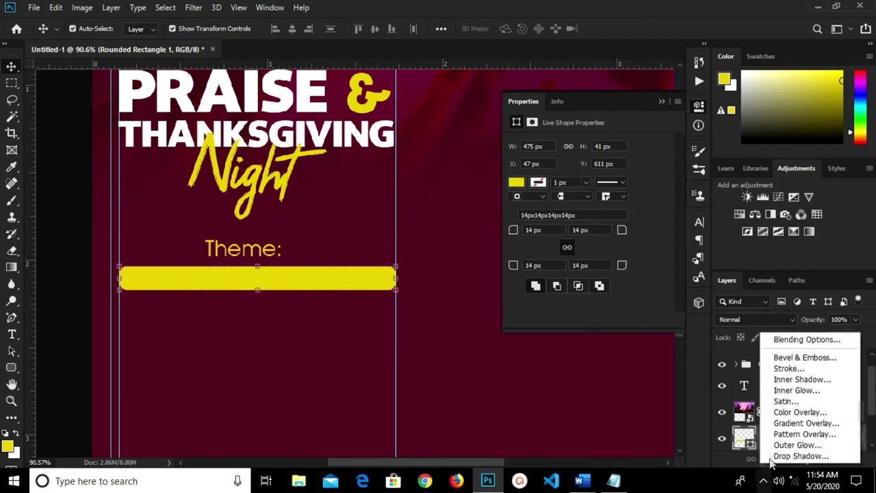
pyautogui.click(784, 423)
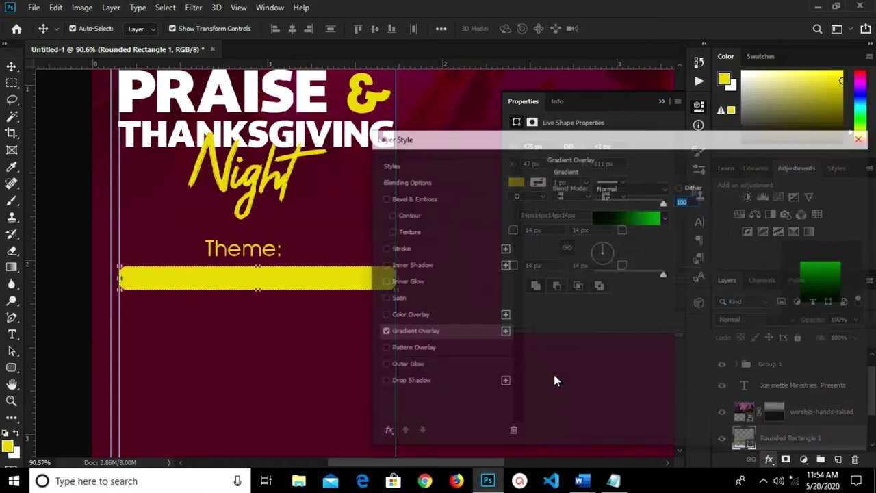
pyautogui.click(651, 218)
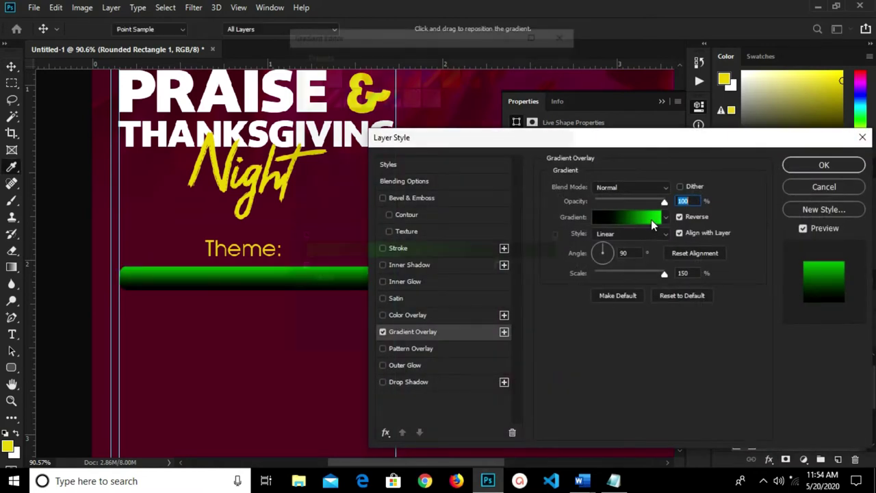
pyautogui.click(301, 269)
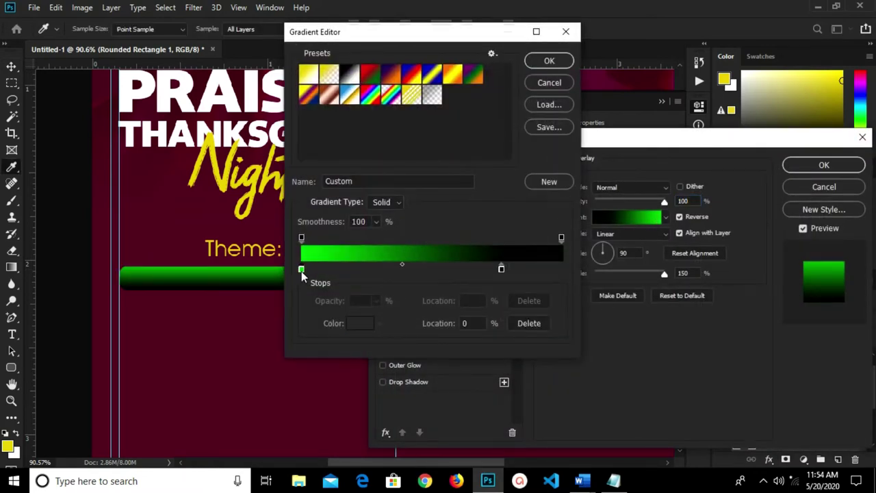
# Copy the hex code 5b062a from the praise notes in Notepad and apply it to the gradient's green stop at 0%
pyautogui.click(614, 481)
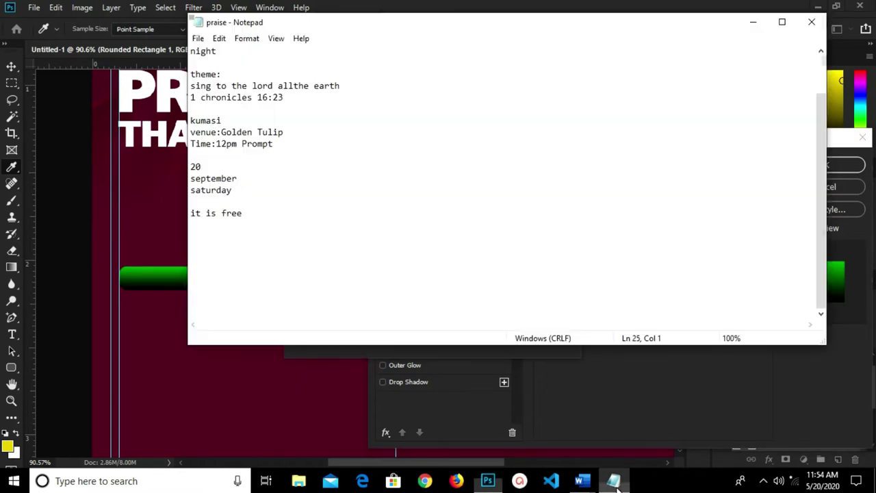
pyautogui.moveTo(235, 256); pyautogui.dragTo(174, 257)
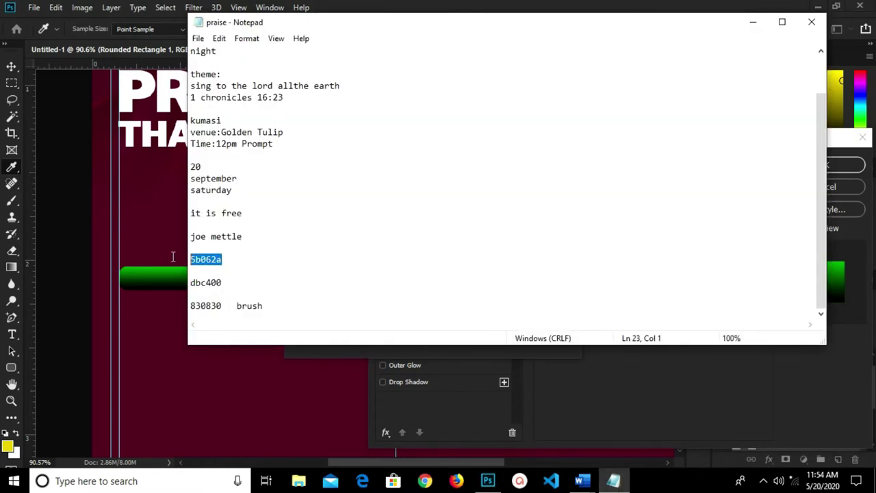
pyautogui.rightClick(207, 254)
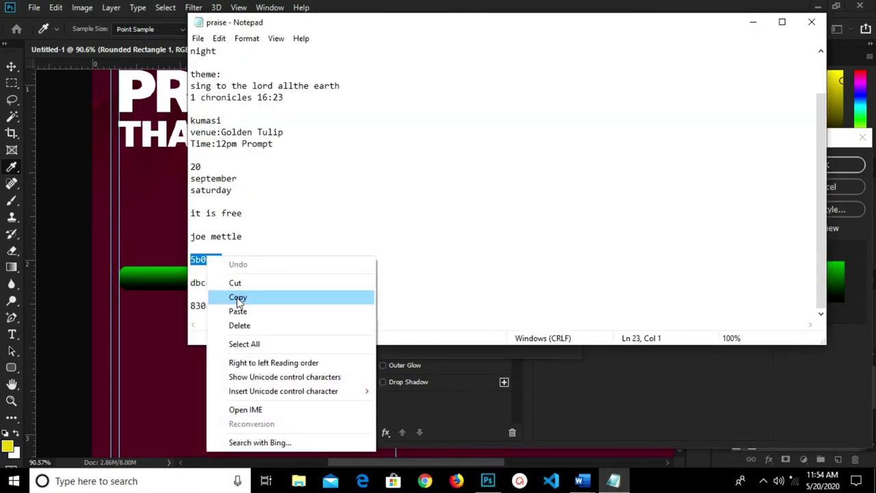
pyautogui.click(236, 299)
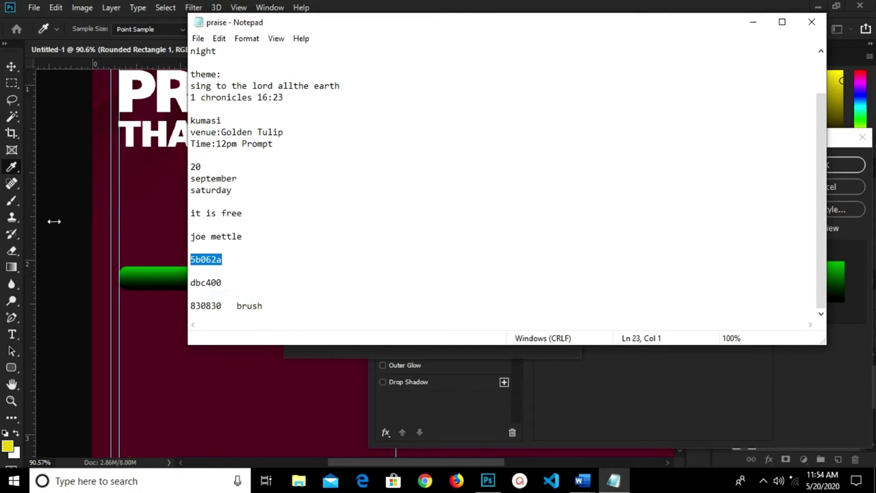
pyautogui.click(54, 221)
pyautogui.click(362, 329)
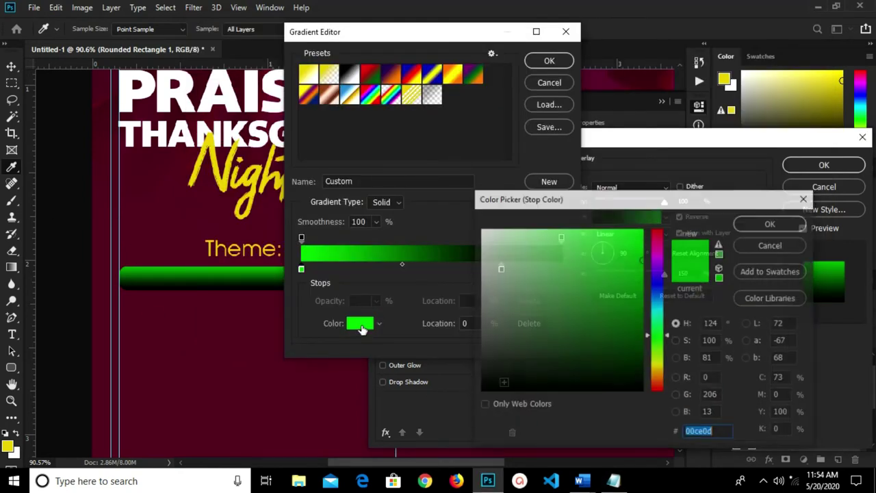
pyautogui.rightClick(706, 426)
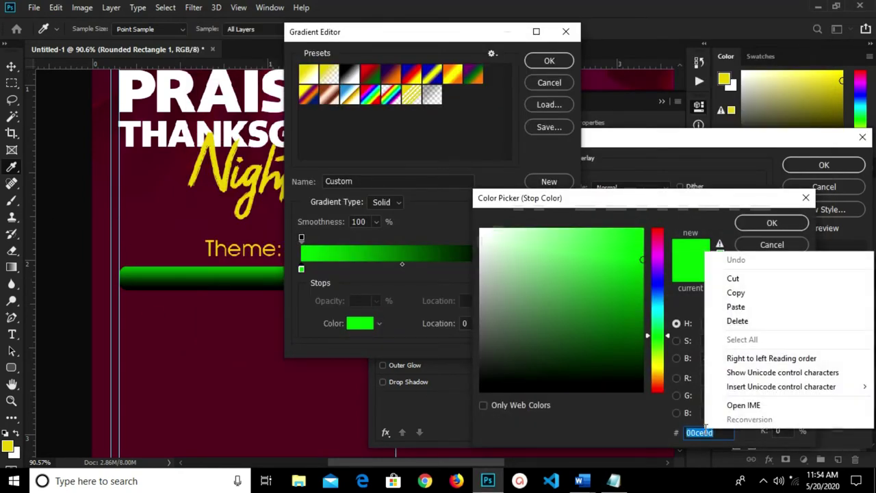
pyautogui.click(727, 309)
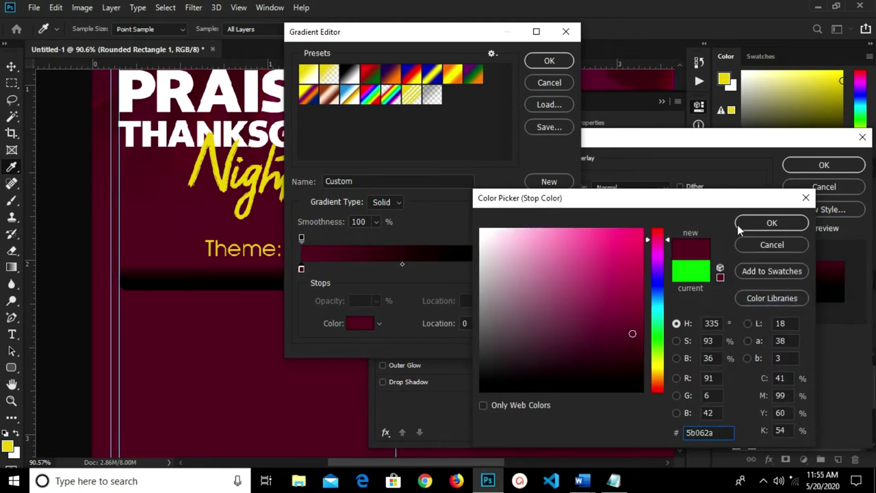
pyautogui.click(772, 223)
# Copy the hex code 830830 from the Notepad notes and apply it to the gradient's dark stop at 77%
pyautogui.click(501, 268)
pyautogui.click(365, 325)
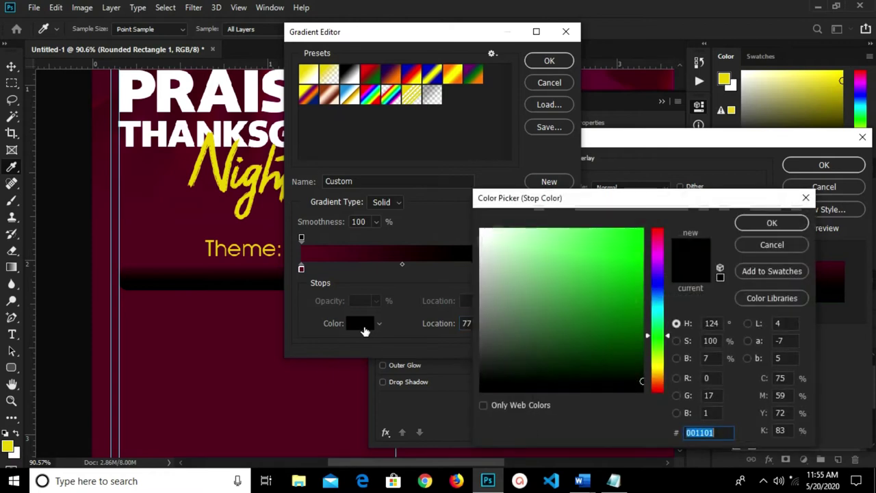
pyautogui.moveTo(613, 480)
pyautogui.click(618, 432)
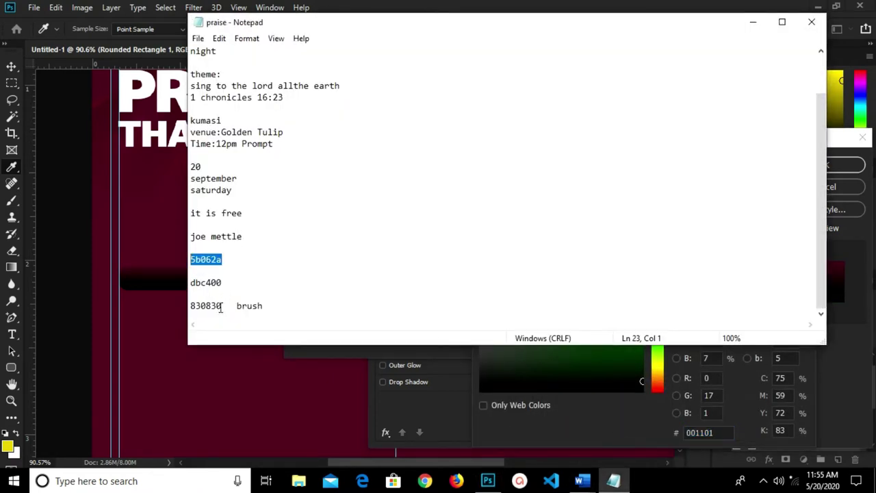
pyautogui.moveTo(221, 308); pyautogui.dragTo(191, 306)
pyautogui.rightClick(199, 299)
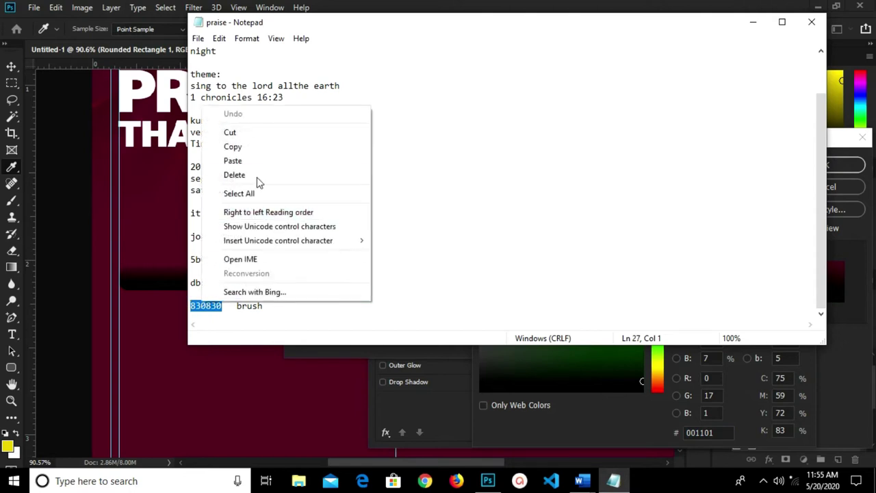
pyautogui.click(253, 148)
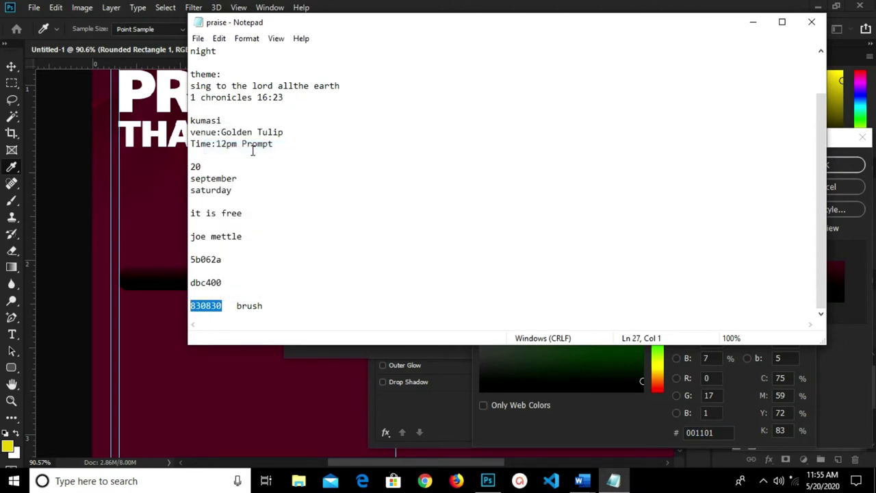
pyautogui.click(534, 432)
pyautogui.rightClick(699, 439)
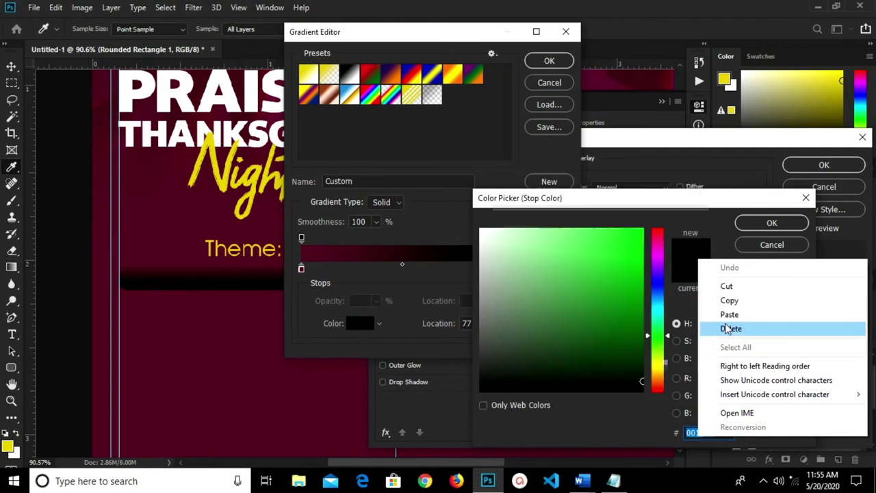
pyautogui.click(731, 313)
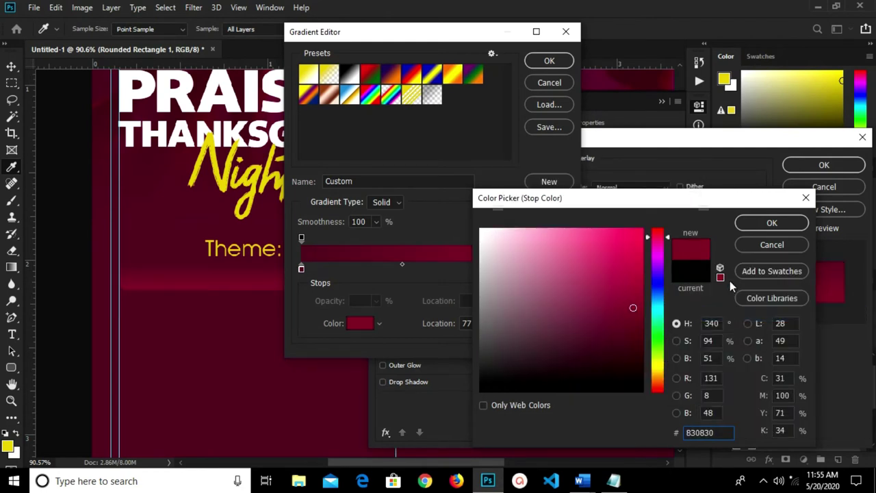
pyautogui.click(751, 224)
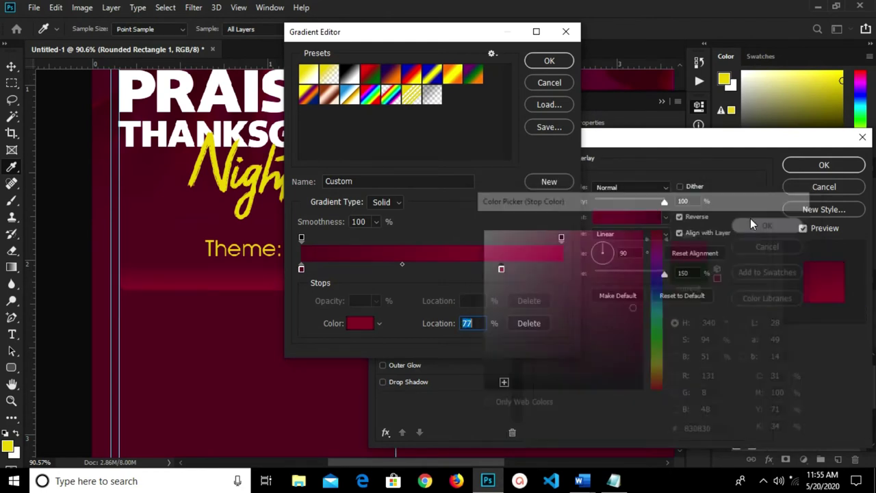
# Accept the edited gradient, set the Gradient Overlay angle to 8°, and apply the layer style to the bar
pyautogui.click(549, 60)
pyautogui.press('Tab')
pyautogui.write('8')
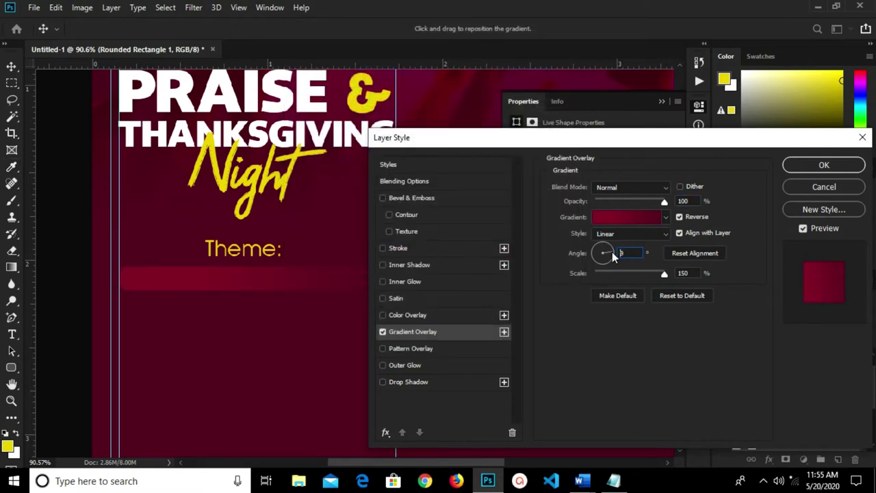
pyautogui.press('Return')
pyautogui.click(795, 171)
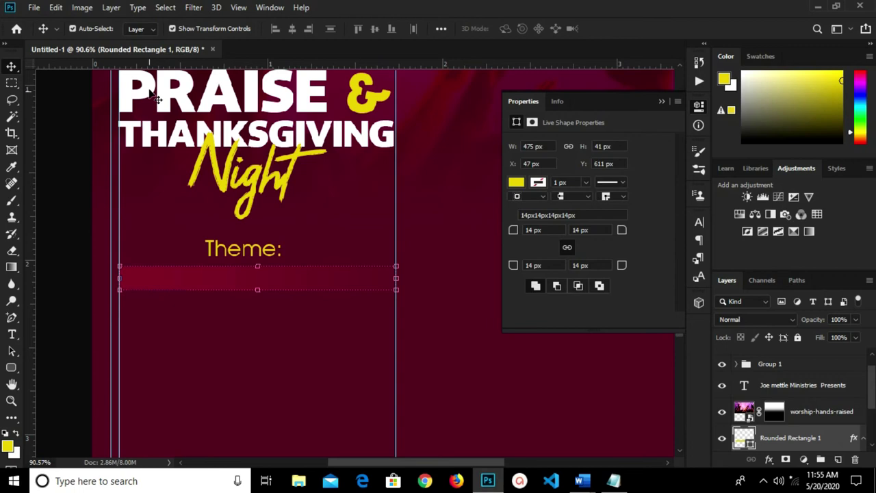
# Give the rounded bar a solid yellow stroke using the Rounded Rectangle tool's shape options
pyautogui.click(10, 368)
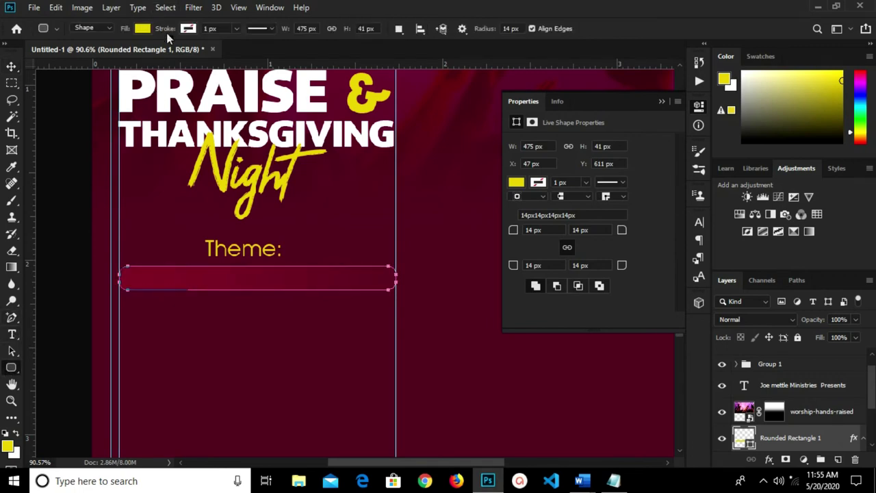
pyautogui.click(187, 28)
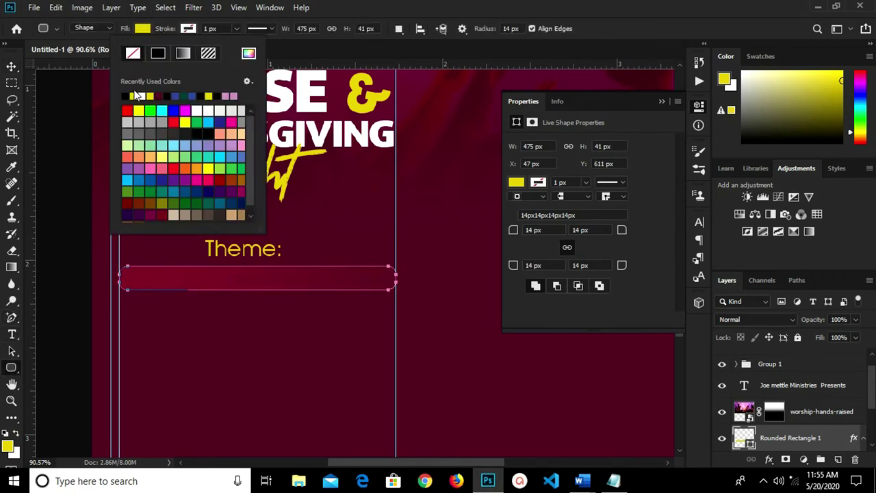
pyautogui.click(139, 95)
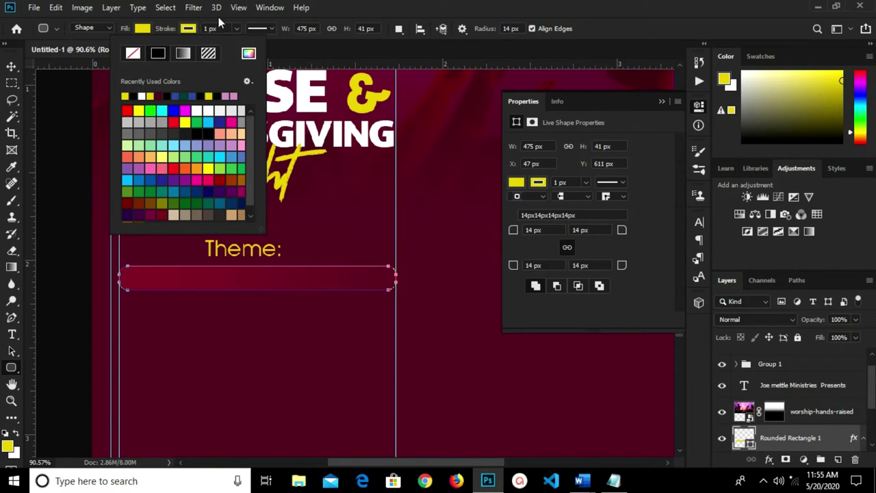
# Try stroke widths of 12.87 px and 6 px on the rounded bar's yellow outline
pyautogui.click(236, 28)
pyautogui.moveTo(238, 43); pyautogui.dragTo(241, 43)
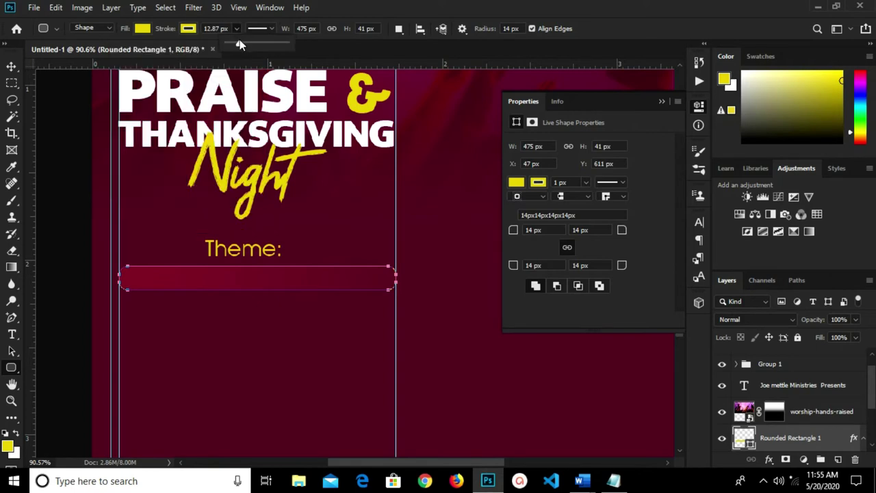
pyautogui.moveTo(227, 27); pyautogui.dragTo(201, 28)
pyautogui.write('6')
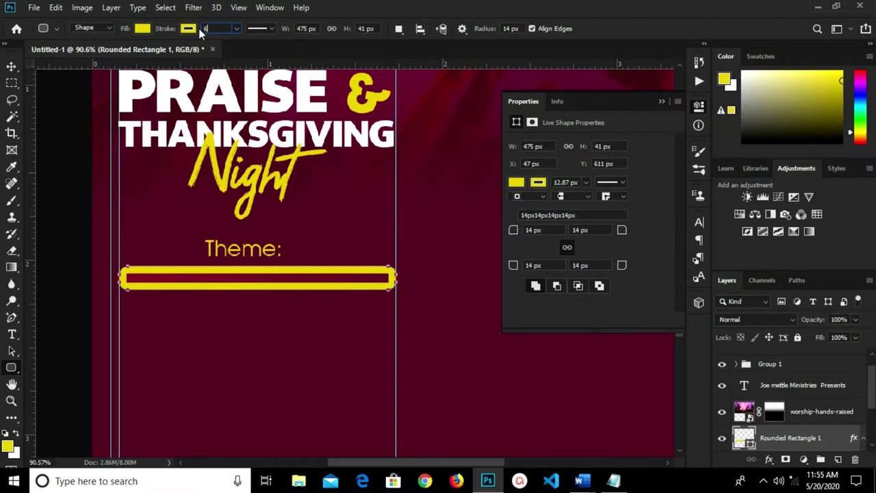
pyautogui.press('Return')
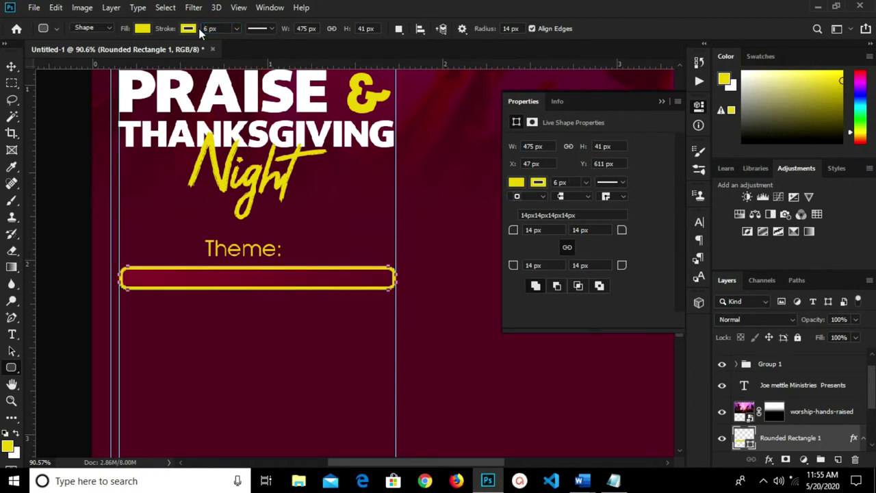
# Set the rounded bar's stroke width to 3 px and deselect the shape
pyautogui.click(218, 29)
pyautogui.write('3')
pyautogui.press('Return')
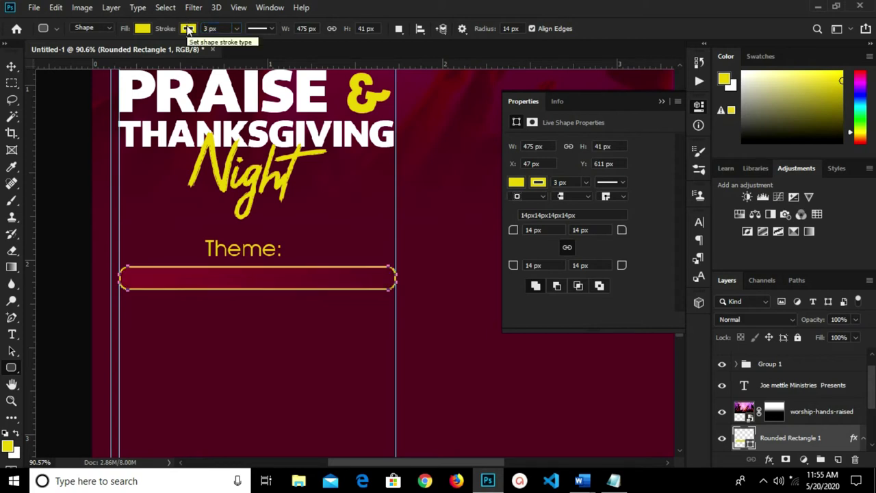
pyautogui.click(11, 64)
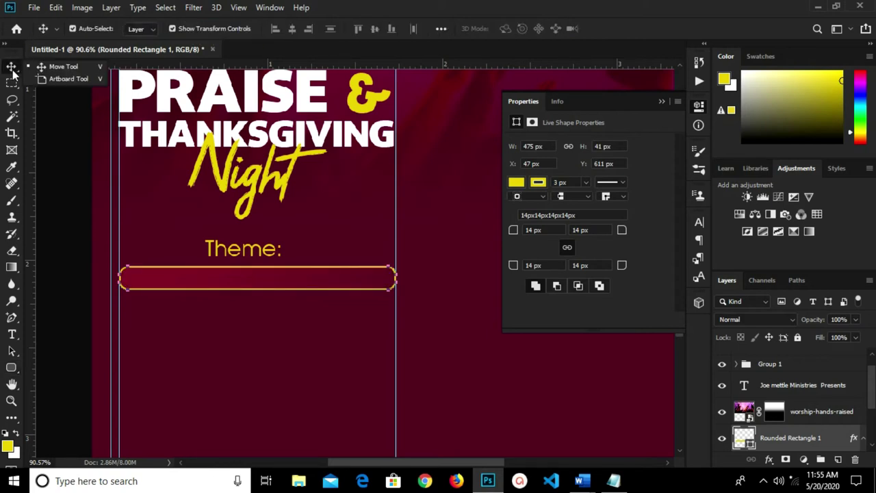
pyautogui.click(258, 334)
# Duplicate the "Theme:" text straight down to just below the rounded bar
pyautogui.click(262, 257)
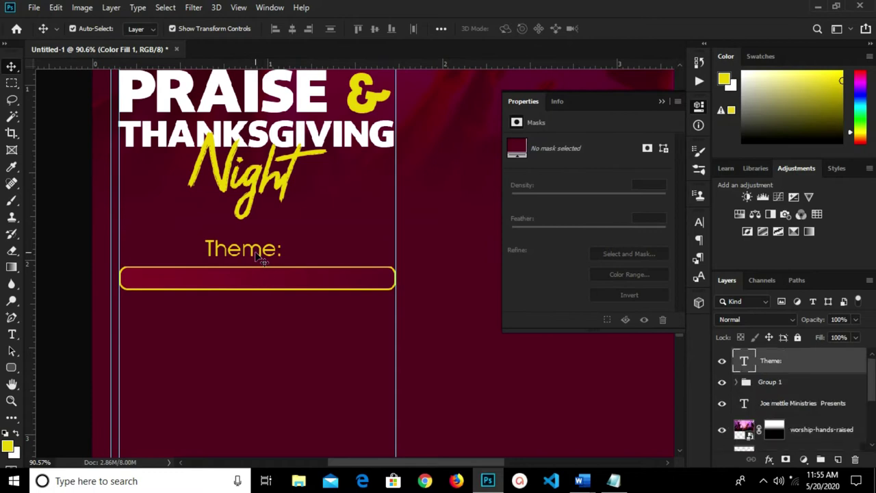
pyautogui.moveTo(257, 255); pyautogui.dragTo(255, 320)
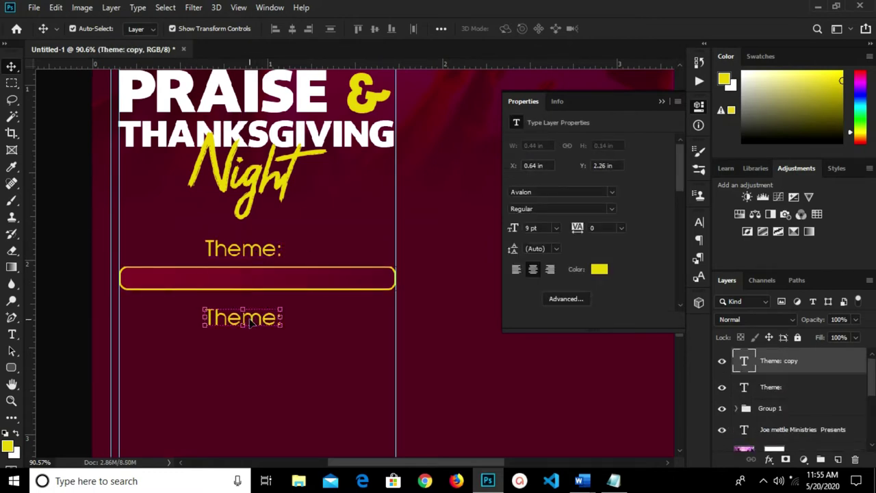
pyautogui.press('t')
pyautogui.click(241, 316)
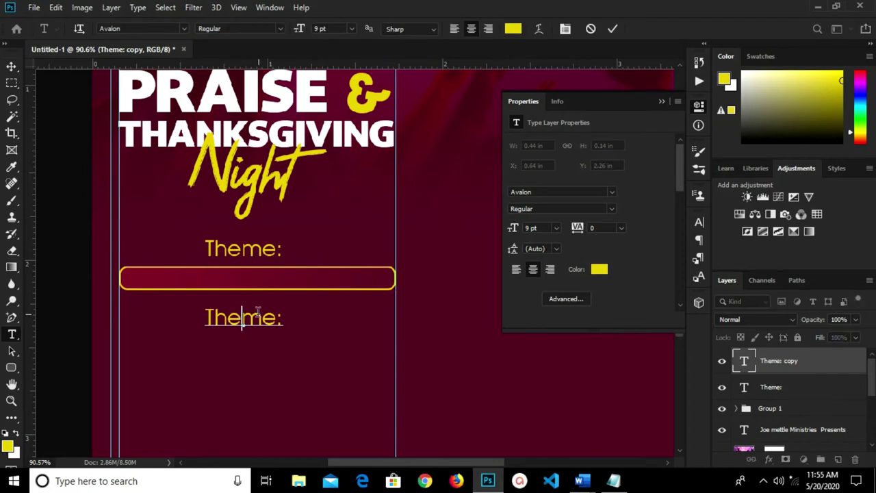
pyautogui.click(611, 34)
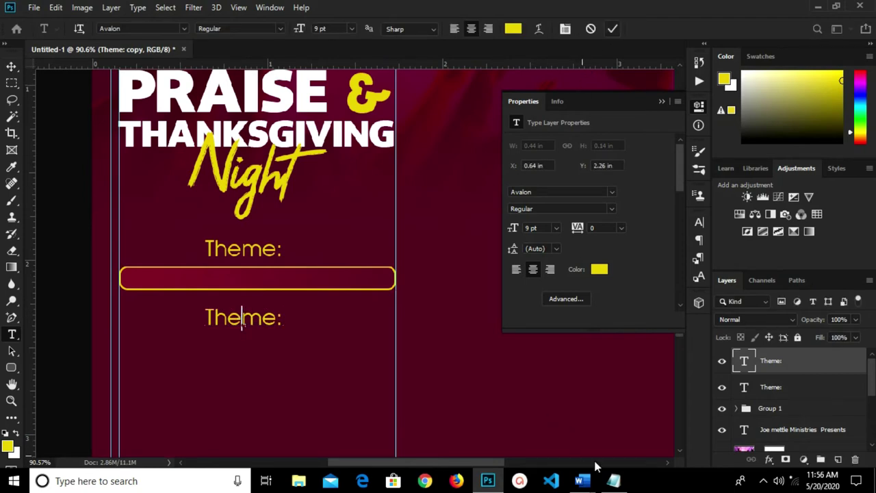
# Copy "sing to the lord allthe earth" from the Notepad notes and replace the duplicated "Theme:" text with it
pyautogui.click(613, 480)
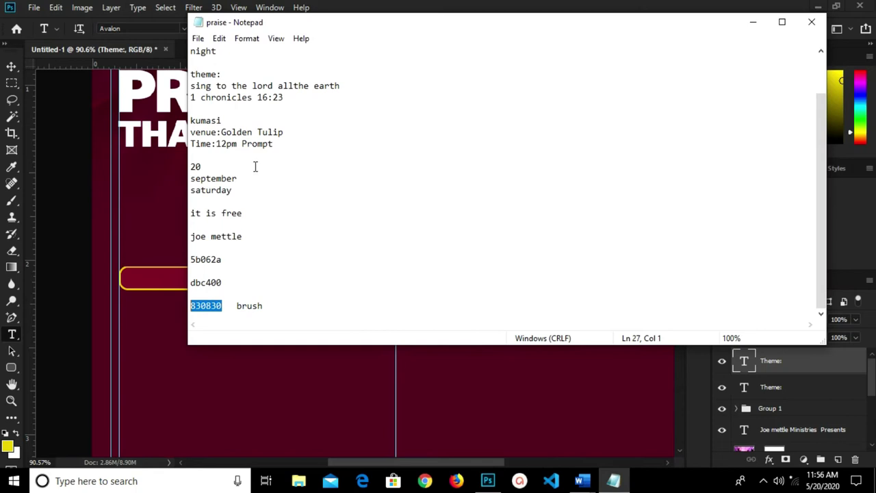
pyautogui.moveTo(190, 85); pyautogui.dragTo(340, 86)
pyautogui.rightClick(326, 89)
pyautogui.click(346, 130)
pyautogui.click(138, 313)
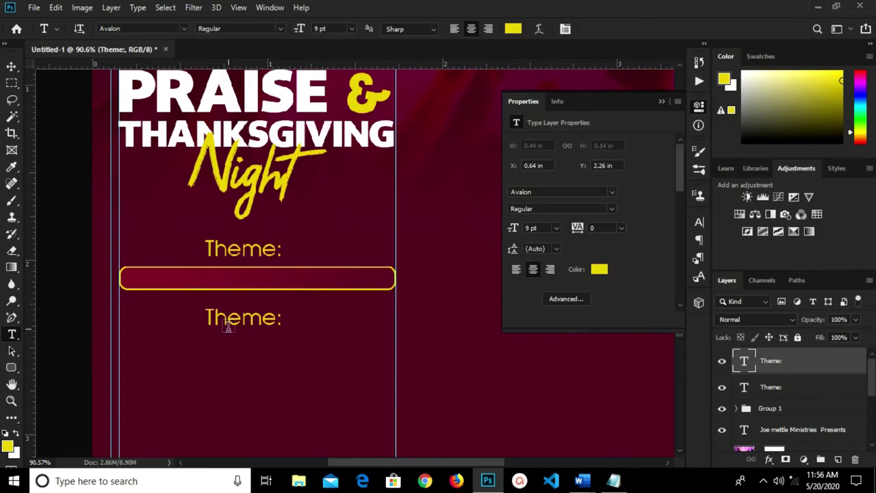
pyautogui.click(231, 318)
pyautogui.hotkey('ctrl', 'a')
pyautogui.hotkey('ctrl', 'v')
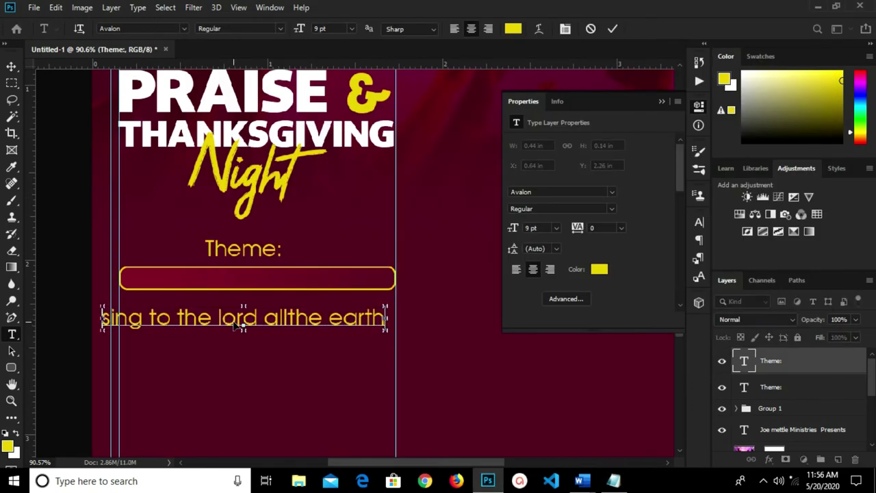
pyautogui.click(611, 29)
# Capitalize the first letter of the theme line so it begins with "Sing"
pyautogui.scroll(3, 107, 320)
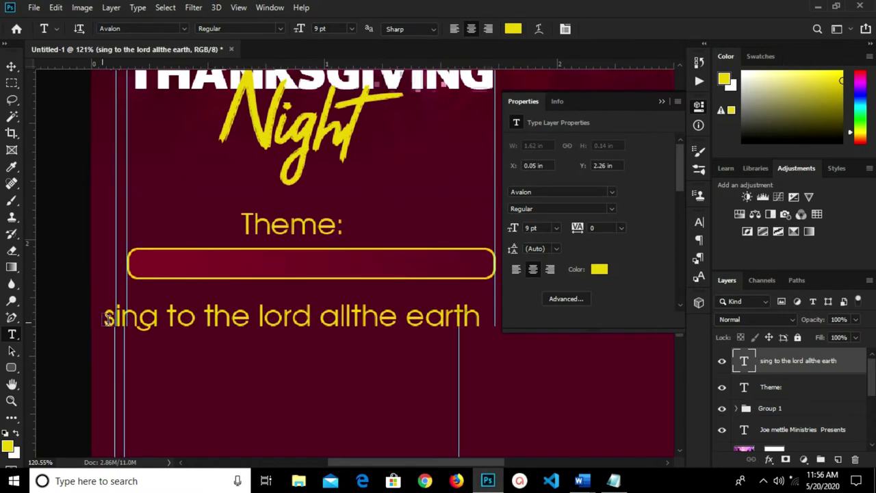
pyautogui.click(110, 319)
pyautogui.press('Delete')
pyautogui.write('S')
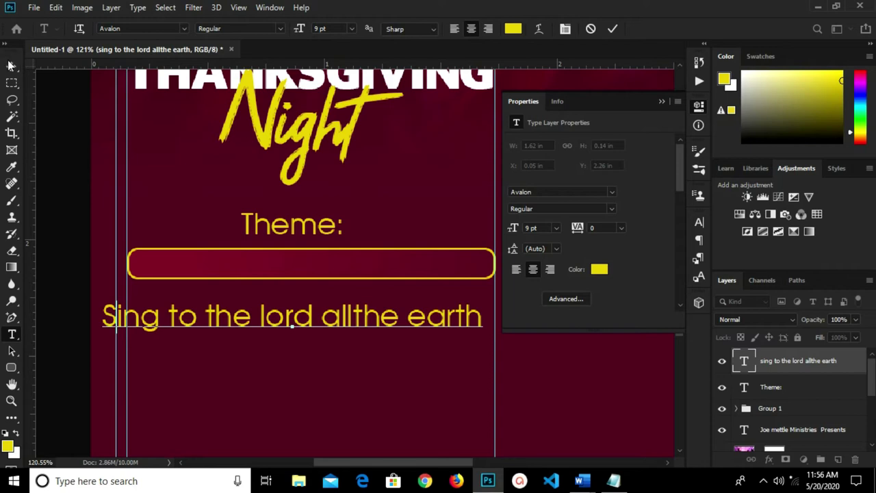
# Format the word "lord" in the theme line as all caps and commit the text edit
pyautogui.moveTo(260, 316); pyautogui.dragTo(313, 319)
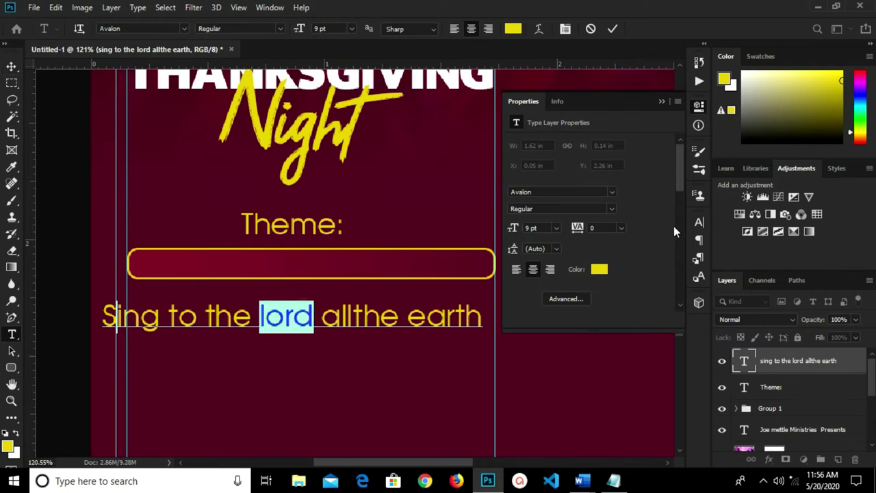
pyautogui.click(699, 222)
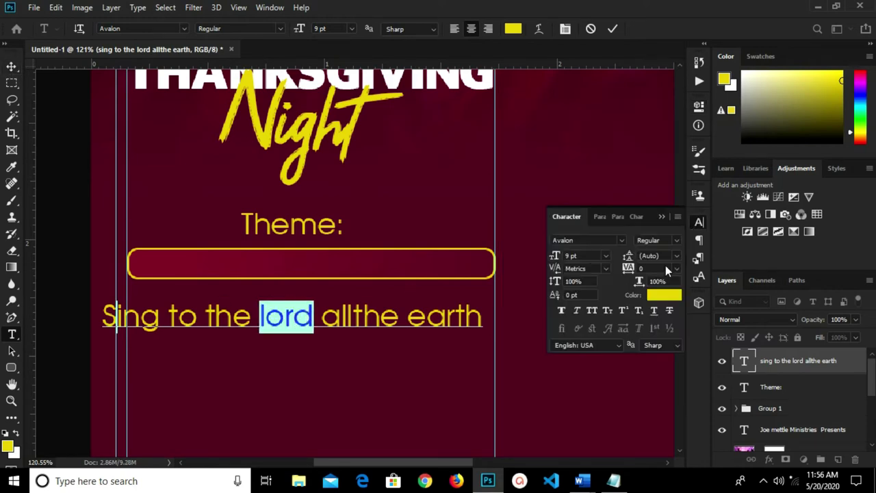
pyautogui.click(591, 311)
pyautogui.click(662, 217)
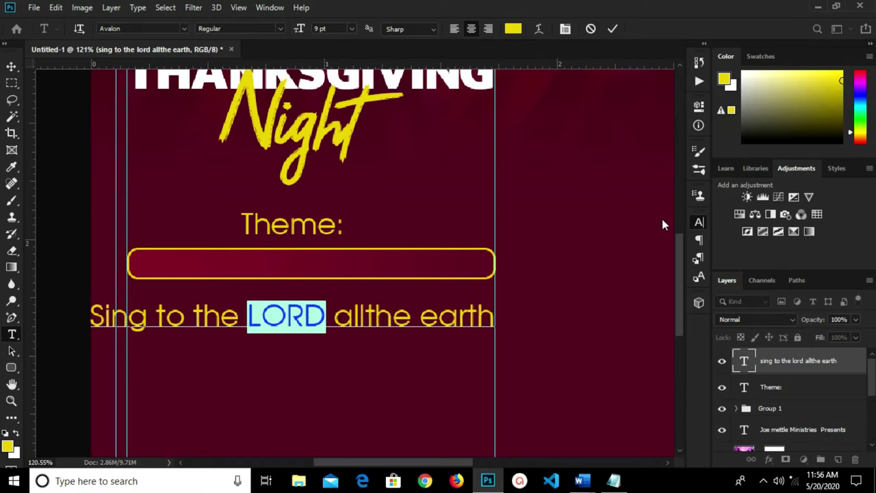
pyautogui.click(611, 28)
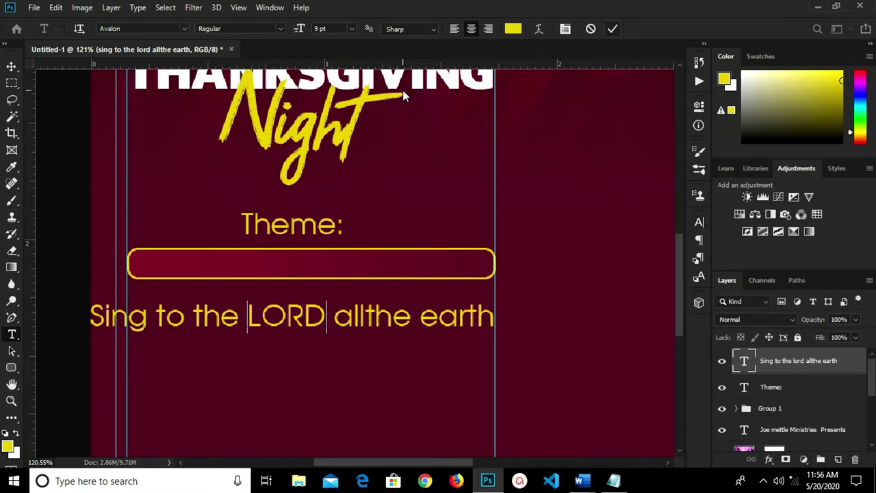
# Move the "Sing to the LORD" theme line up onto the rounded bar
pyautogui.scroll(-1, 155, 242)
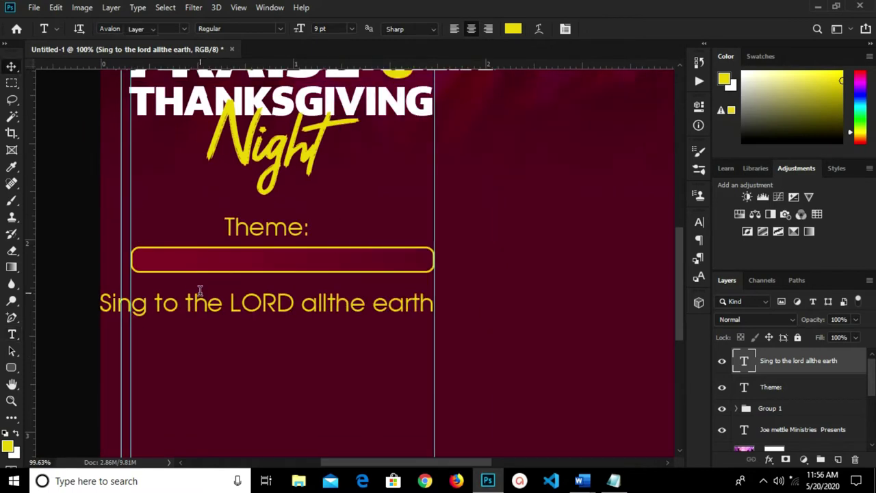
pyautogui.press('v')
pyautogui.moveTo(226, 299); pyautogui.dragTo(252, 270)
pyautogui.moveTo(262, 265); pyautogui.dragTo(254, 265)
# Try a font size of 8 pt for the theme line
pyautogui.click(700, 225)
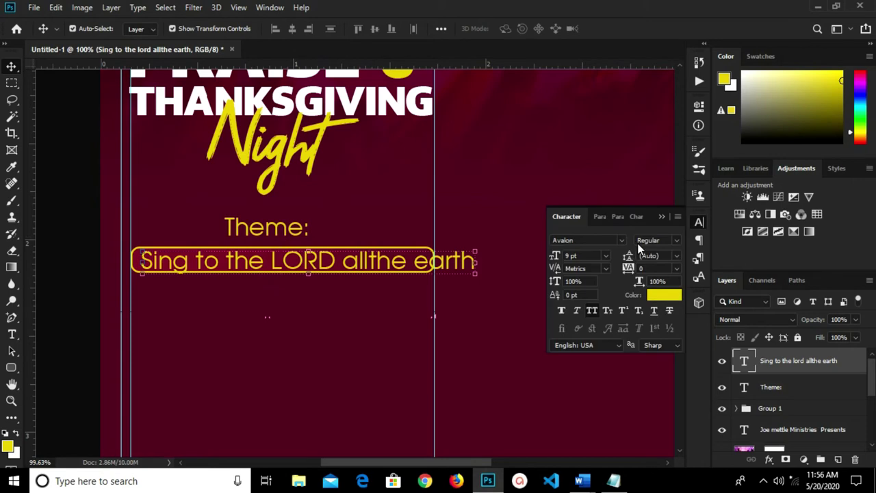
pyautogui.click(607, 256)
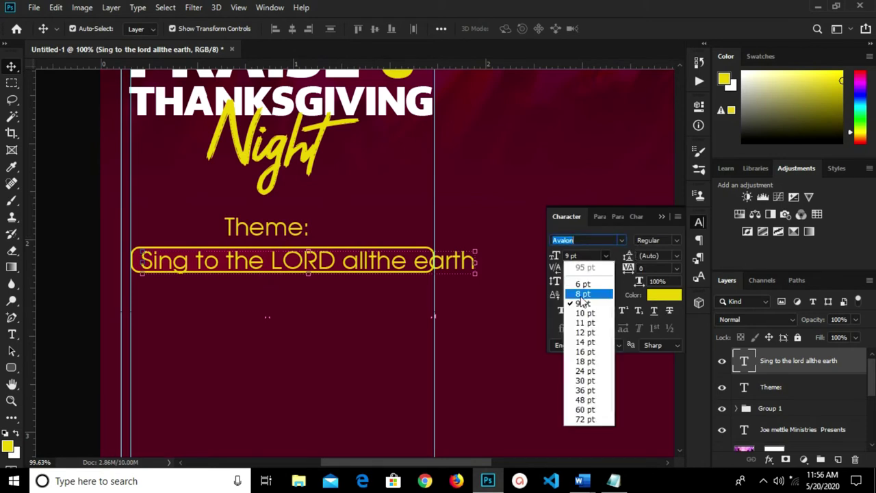
pyautogui.click(581, 295)
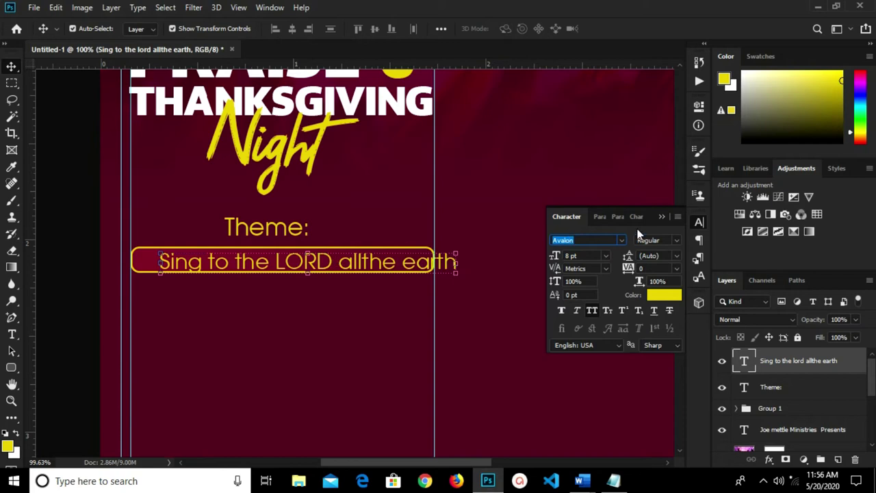
pyautogui.click(661, 216)
# Scale the theme line proportionally to about 81% and position it so it fits inside the rounded bar
pyautogui.scroll(2, 329, 256)
pyautogui.moveTo(294, 266); pyautogui.dragTo(327, 262)
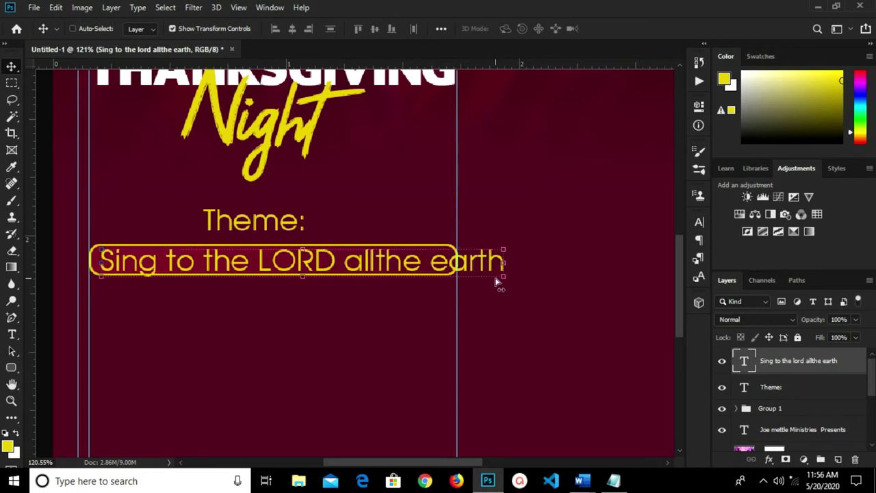
pyautogui.click(497, 280)
pyautogui.moveTo(505, 277); pyautogui.dragTo(443, 267)
pyautogui.moveTo(97, 249); pyautogui.dragTo(108, 252)
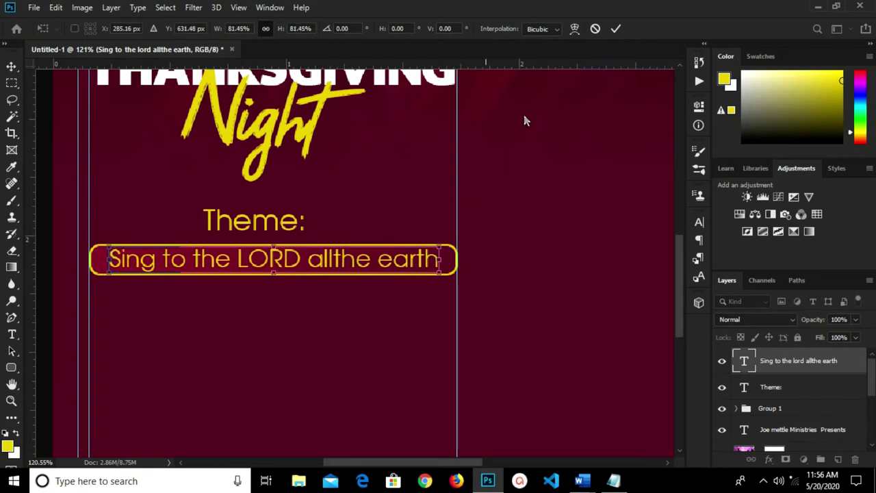
pyautogui.click(620, 30)
# Insert the missing space between "all" and "the" in the theme line
pyautogui.scroll(3, 342, 263)
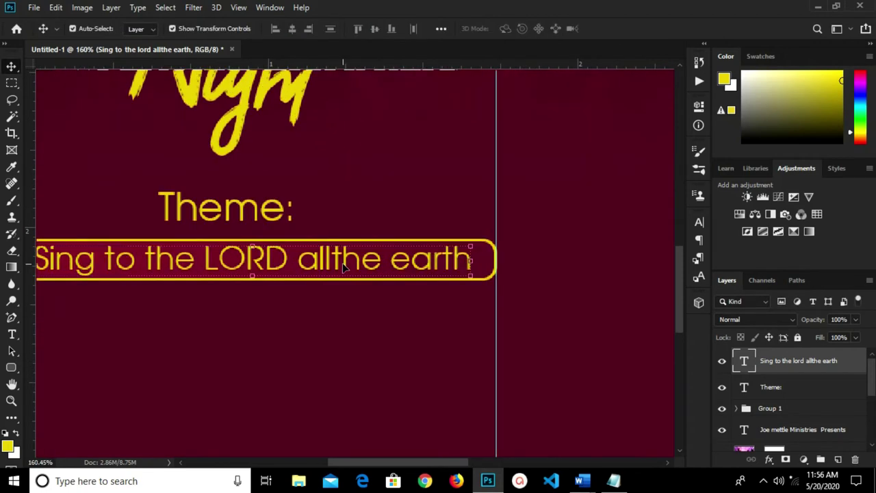
pyautogui.press('t')
pyautogui.click(335, 260)
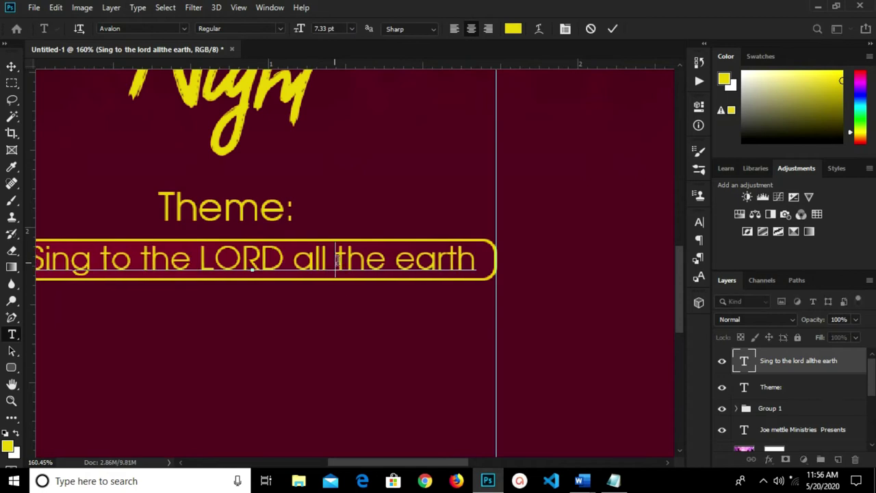
pyautogui.click(613, 29)
# Copy "1 chronicles 16:23" from the Notepad notes and switch back to Photoshop
pyautogui.scroll(-3, 310, 263)
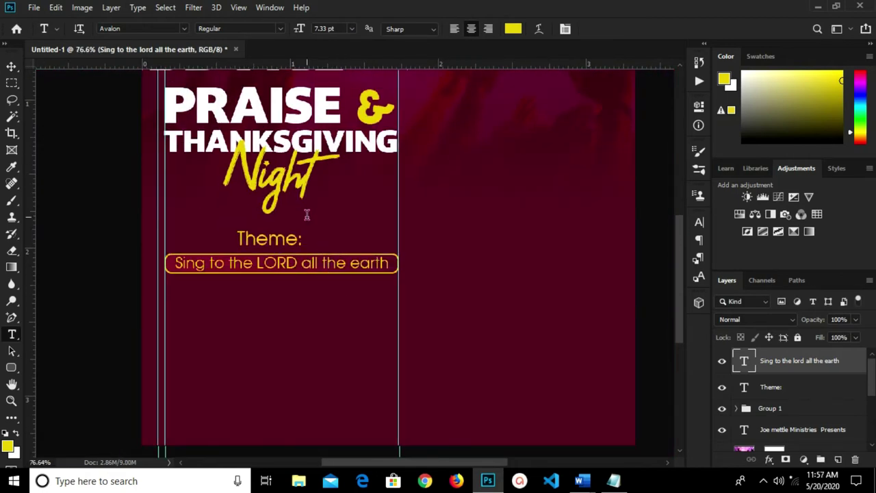
pyautogui.press('v')
pyautogui.click(613, 480)
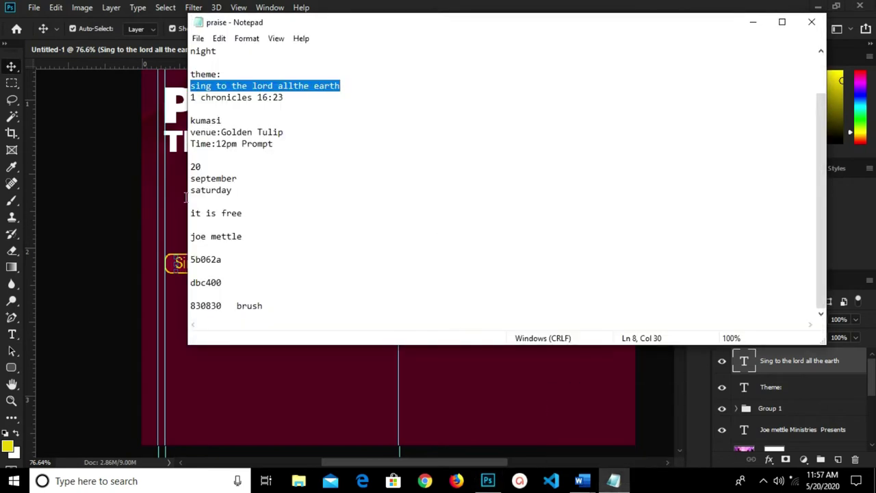
pyautogui.moveTo(294, 97); pyautogui.dragTo(187, 95)
pyautogui.click(487, 480)
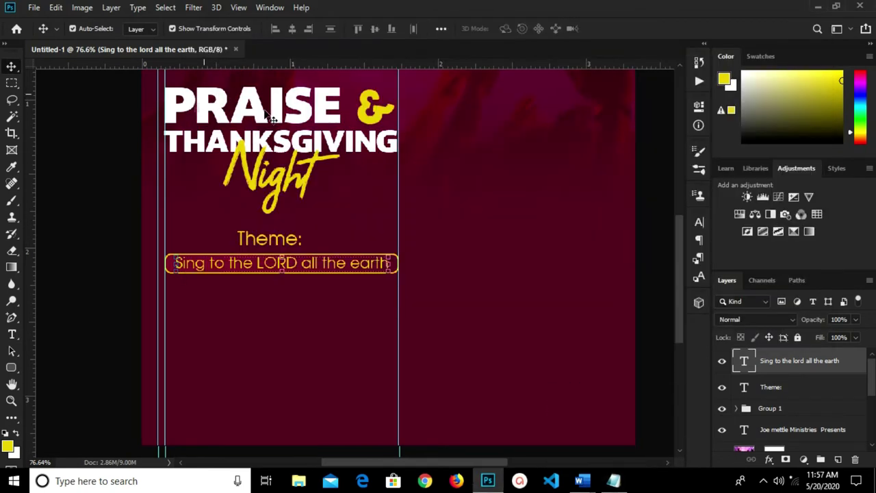
pyautogui.moveTo(613, 480)
pyautogui.click(589, 417)
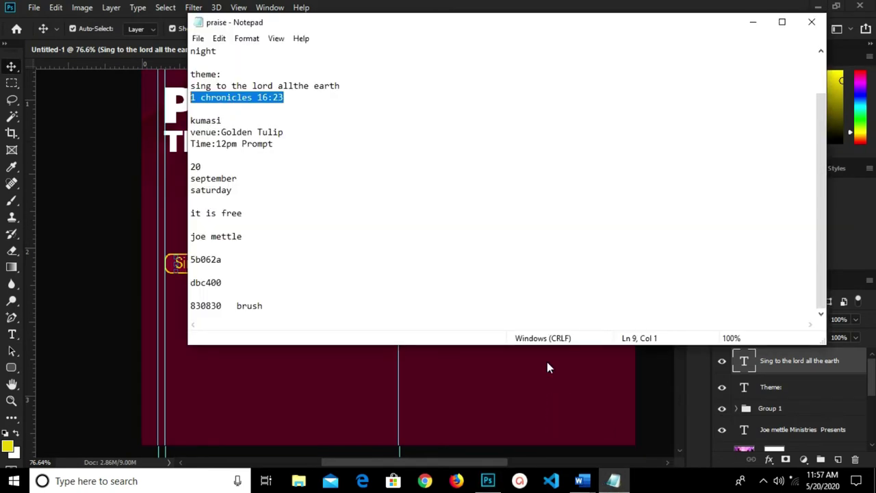
pyautogui.rightClick(264, 101)
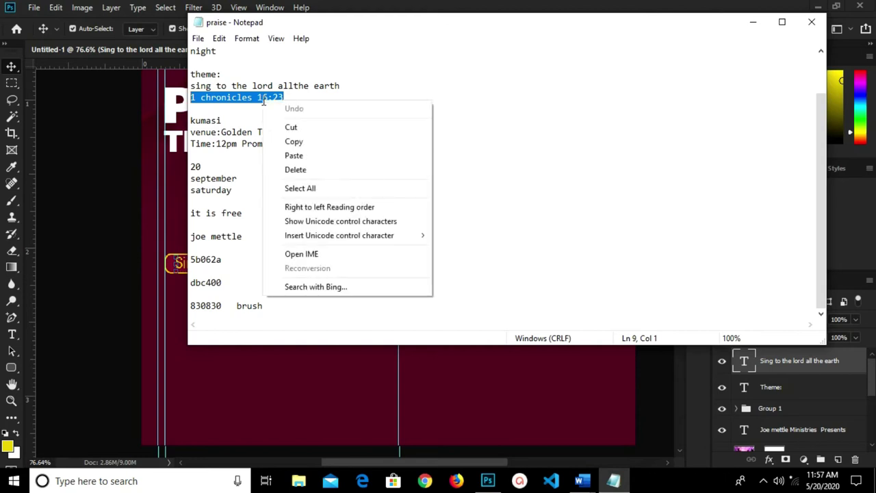
pyautogui.click(299, 142)
pyautogui.moveTo(241, 144); pyautogui.dragTo(299, 142)
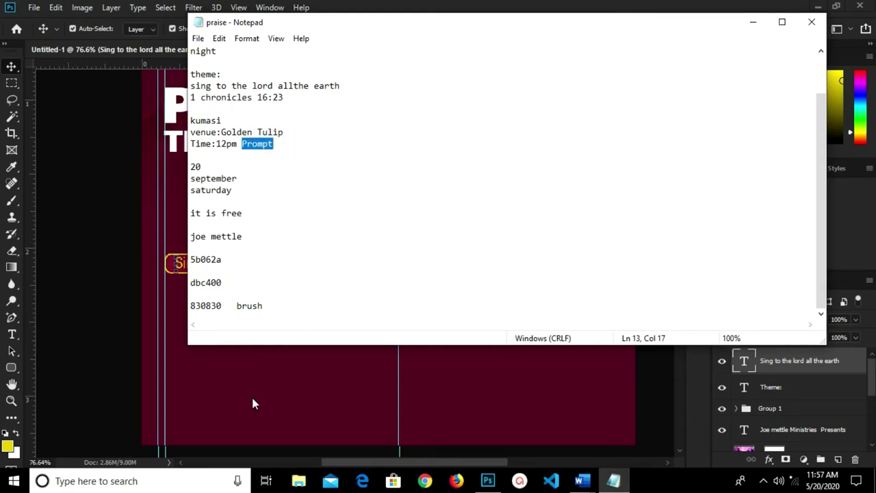
pyautogui.click(286, 409)
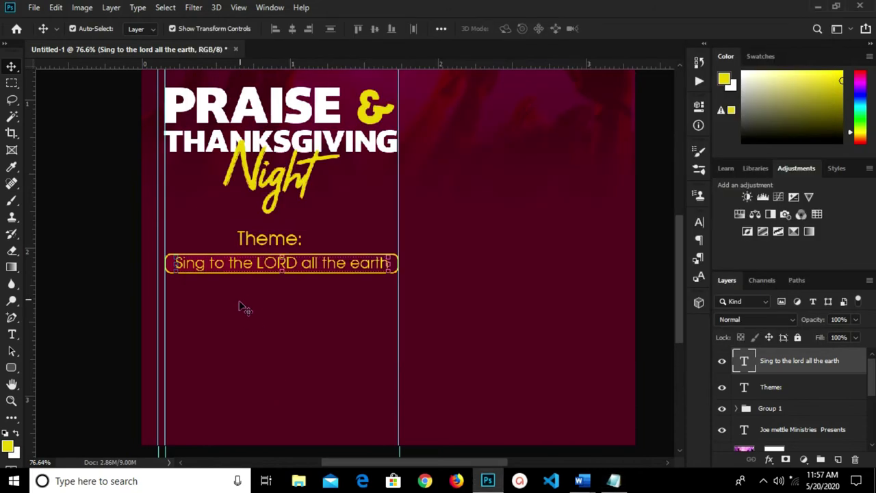
# Paste the verse reference as a new text line below the rounded bar and capitalize it as "1 Chronicles 16:23"
pyautogui.press('t')
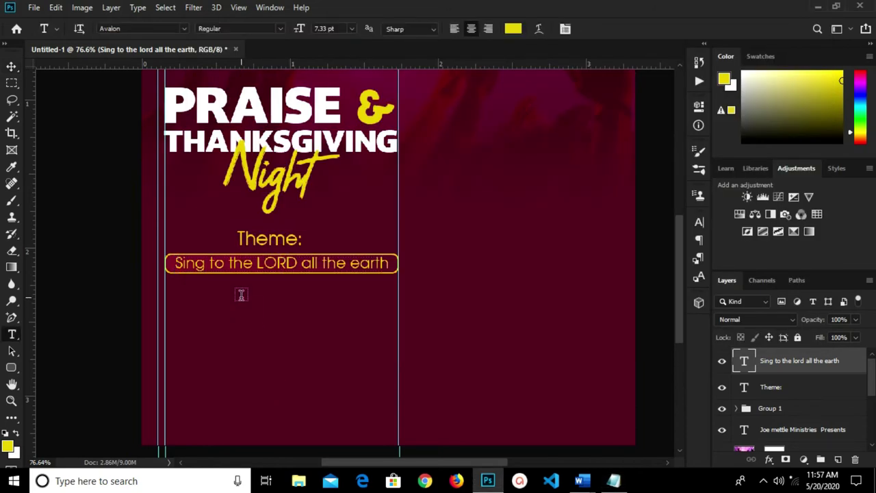
pyautogui.click(241, 294)
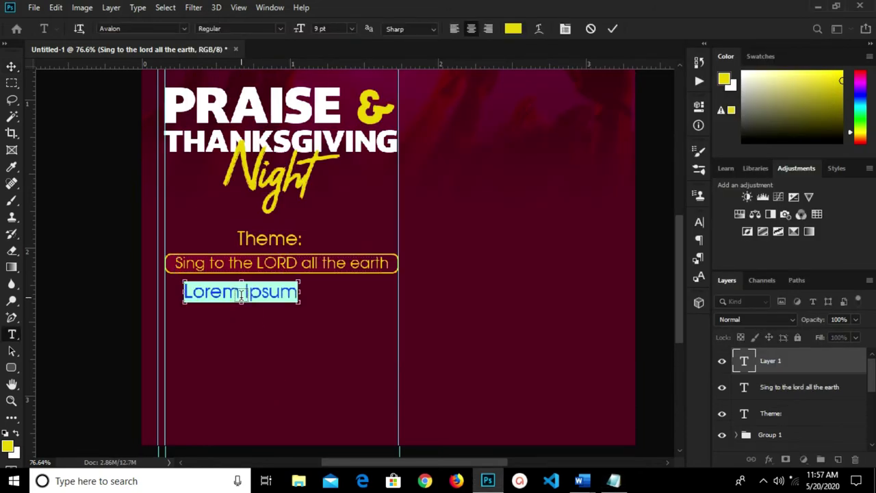
pyautogui.hotkey('ctrl', 'v')
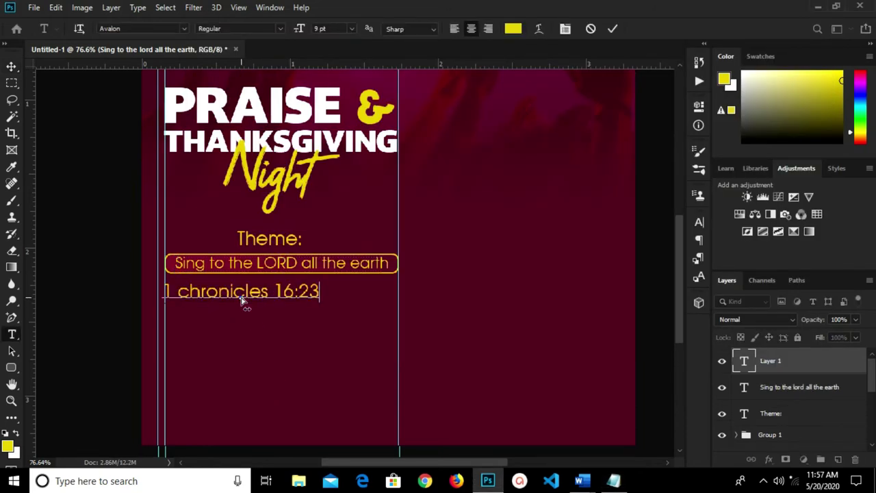
pyautogui.click(190, 293)
pyautogui.press('BackSpace')
pyautogui.write('C')
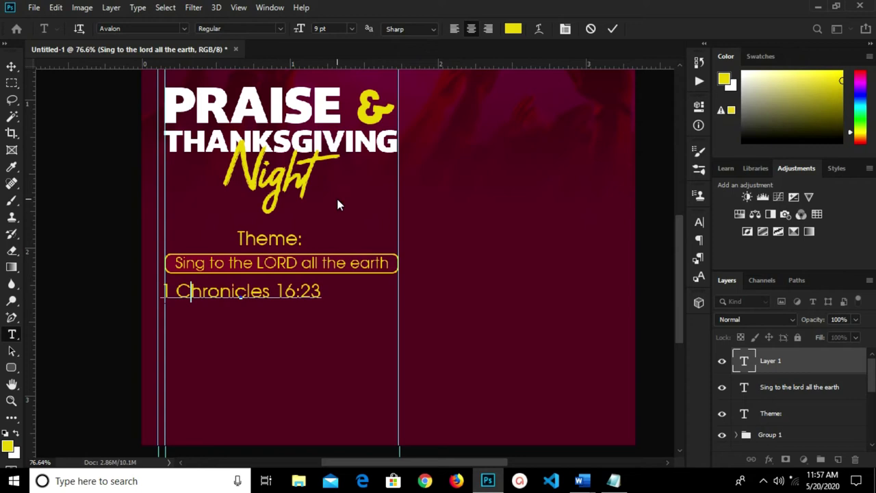
pyautogui.click(613, 29)
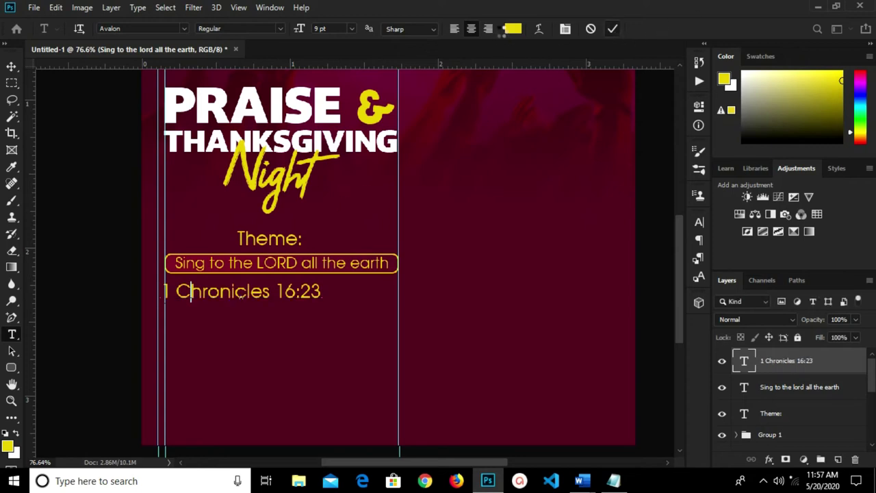
# Change the verse reference's text color to white
pyautogui.click(513, 29)
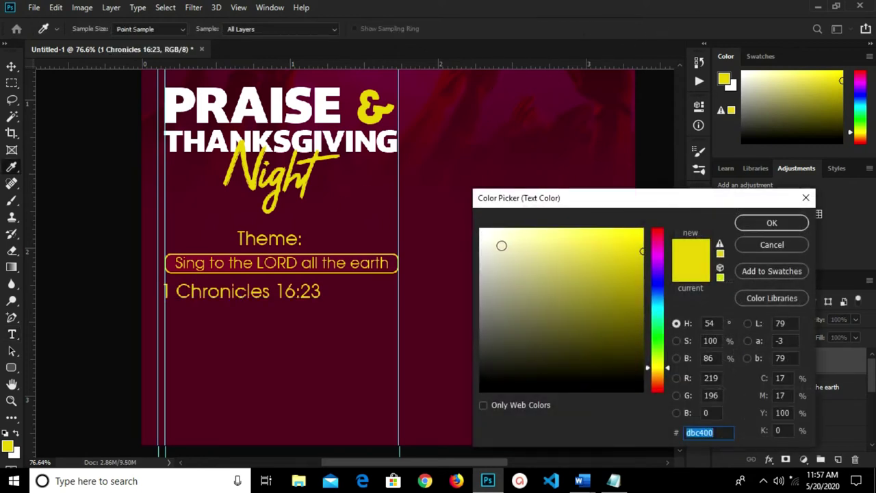
pyautogui.moveTo(505, 245); pyautogui.dragTo(466, 228)
pyautogui.click(771, 222)
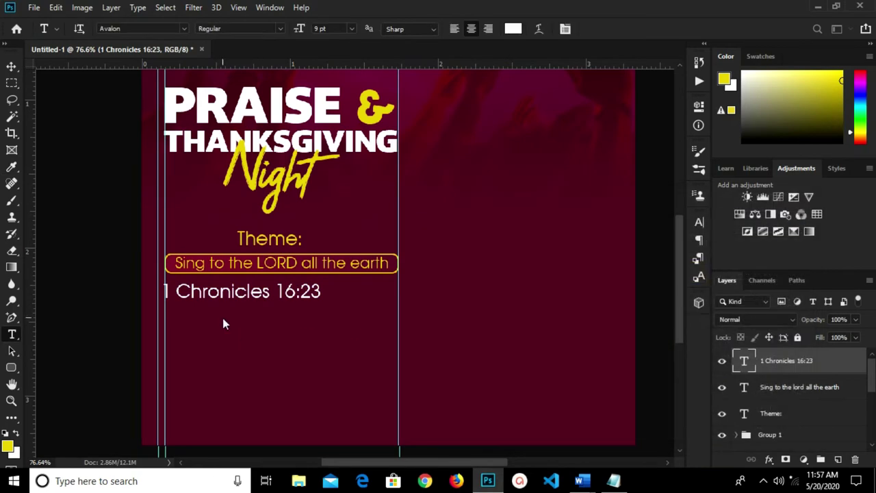
# Set the verse reference's font size to 7 pt
pyautogui.press('v')
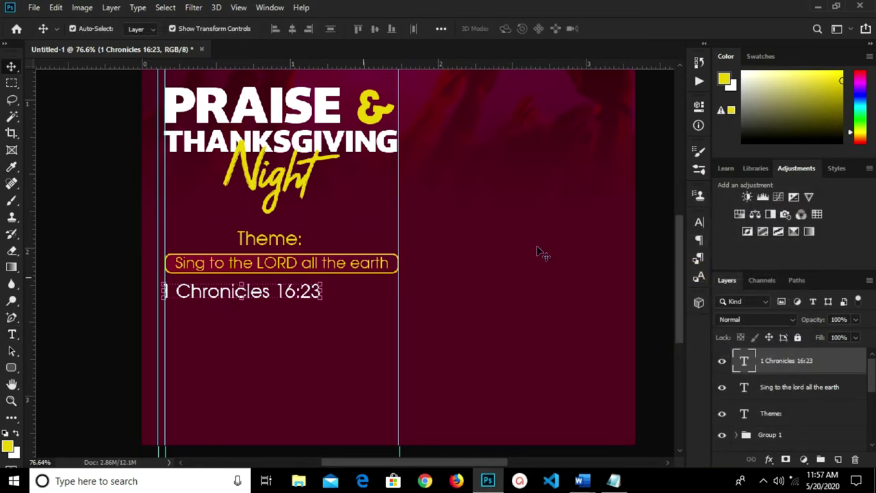
pyautogui.click(699, 222)
pyautogui.click(575, 240)
pyautogui.press('Tab')
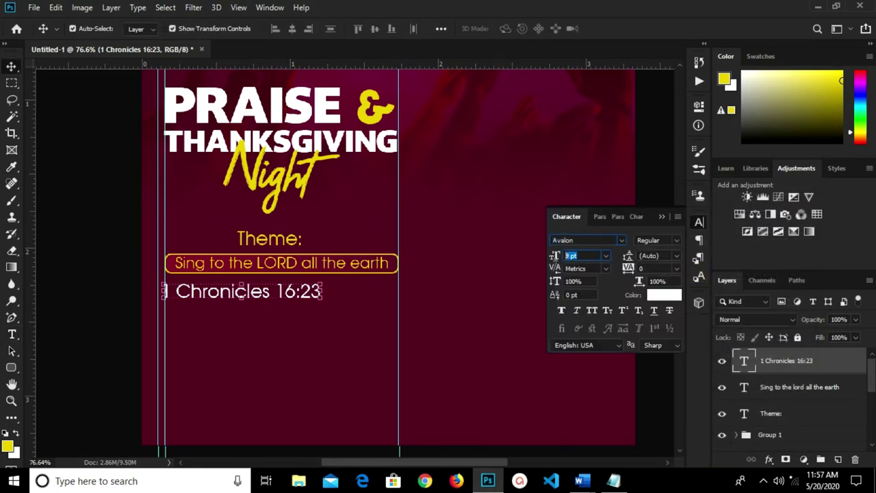
pyautogui.write('7')
pyautogui.press('Return')
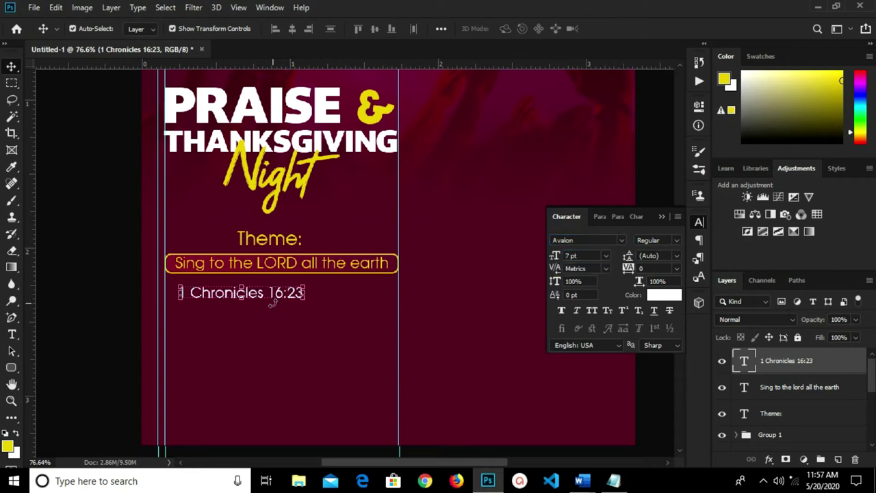
# Move the verse reference so it sits centered just below the rounded bar, and deselect it
pyautogui.scroll(1, 268, 305)
pyautogui.scroll(1, 269, 305)
pyautogui.moveTo(254, 296); pyautogui.dragTo(288, 288)
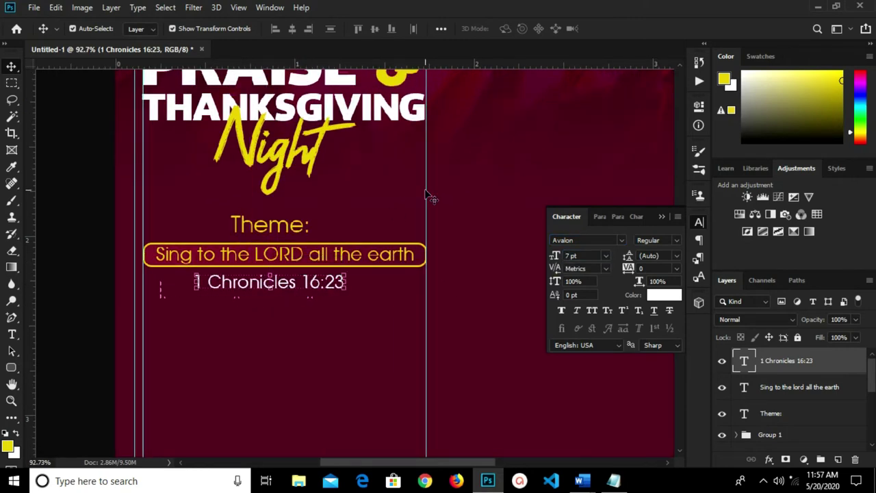
pyautogui.click(470, 197)
# Draw a thin vertical yellow rectangle about 3 px wide and 177 px high below the verse reference
pyautogui.scroll(-5, 298, 224)
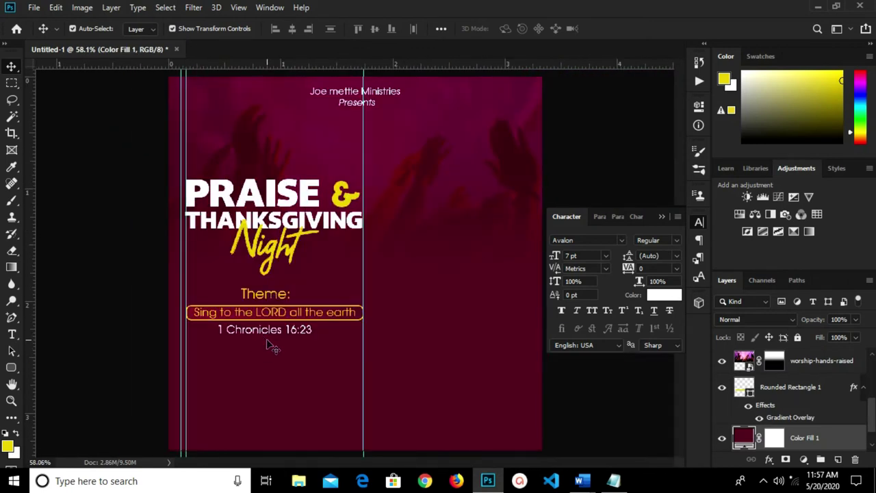
pyautogui.click(11, 367)
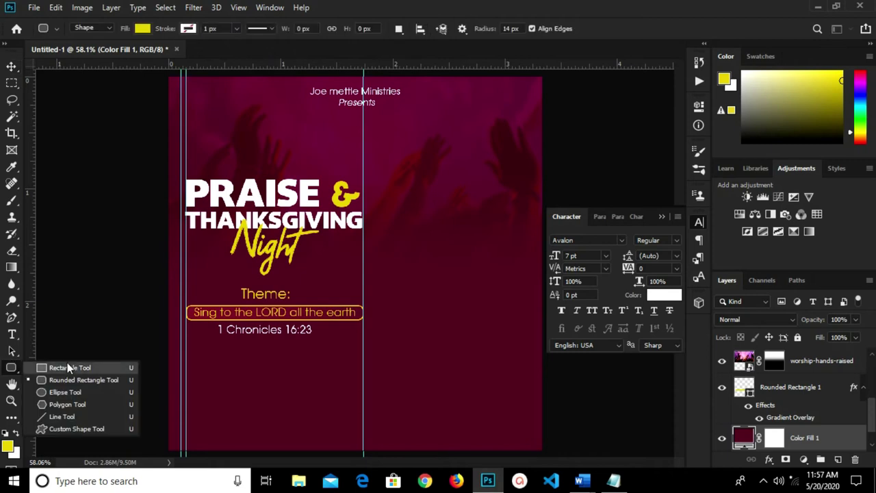
pyautogui.click(85, 367)
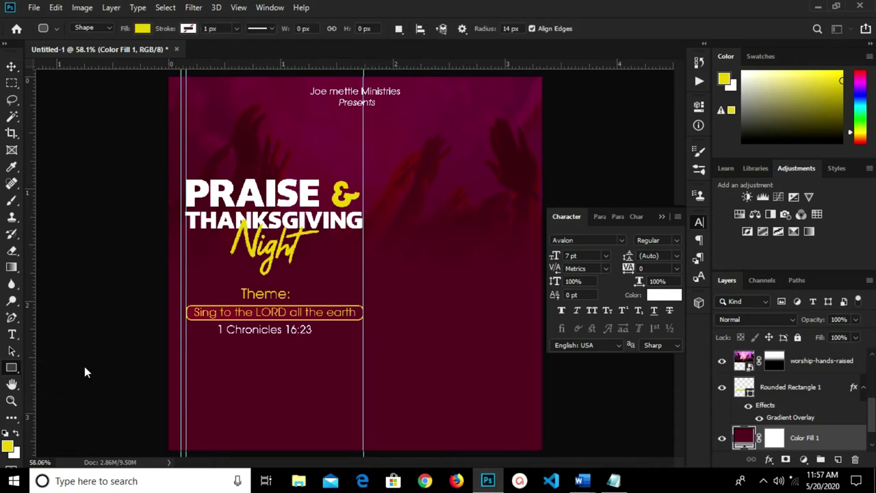
pyautogui.scroll(2, 229, 393)
pyautogui.moveTo(210, 350); pyautogui.dragTo(213, 428)
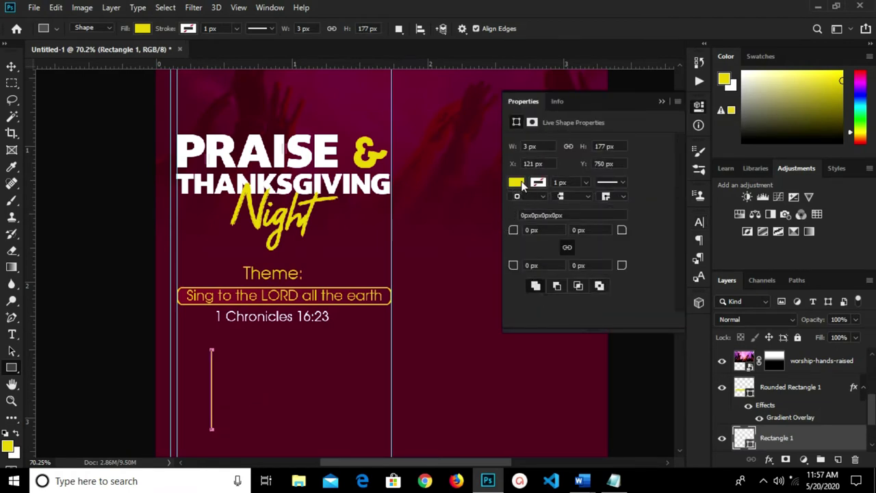
pyautogui.click(670, 103)
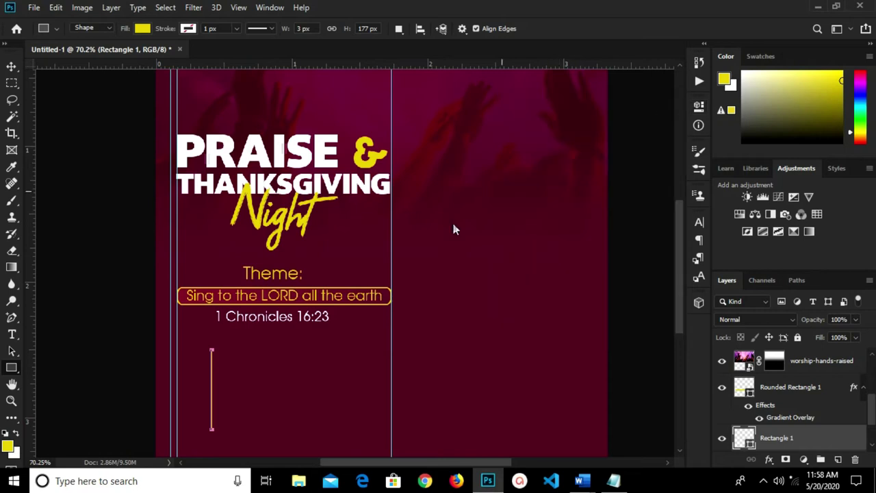
# Move the thin vertical yellow line to the right until it lines up with the start of "Theme:", and deselect it
pyautogui.press('v')
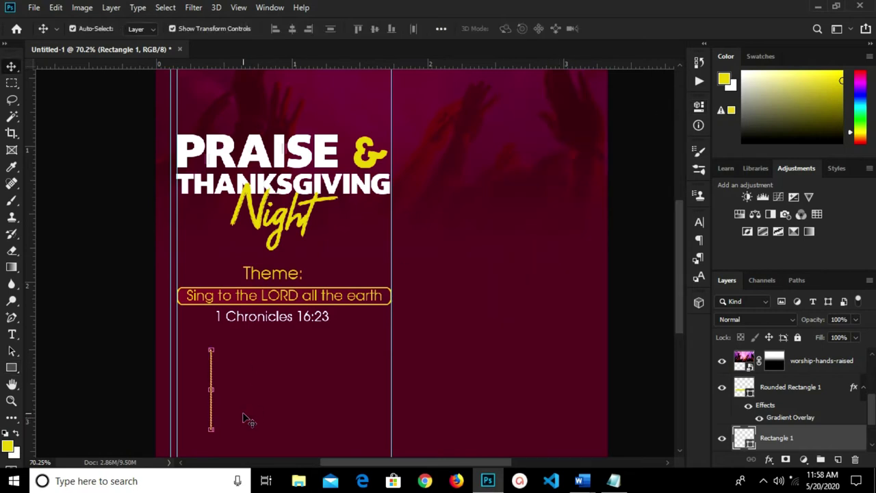
pyautogui.press('Right')
pyautogui.press('Right')
pyautogui.press('Right')
pyautogui.press('Right')
pyautogui.press('Right')
pyautogui.press('Right')
pyautogui.press('Right')
pyautogui.press('Right')
pyautogui.press('Right')
pyautogui.press('Right')
pyautogui.press('Right')
pyautogui.press('Right')
pyautogui.press('Right')
pyautogui.press('Right')
pyautogui.press('Right')
pyautogui.press('Right')
pyautogui.press('Right')
pyautogui.press('Right')
pyautogui.press('Right')
pyautogui.press('Right')
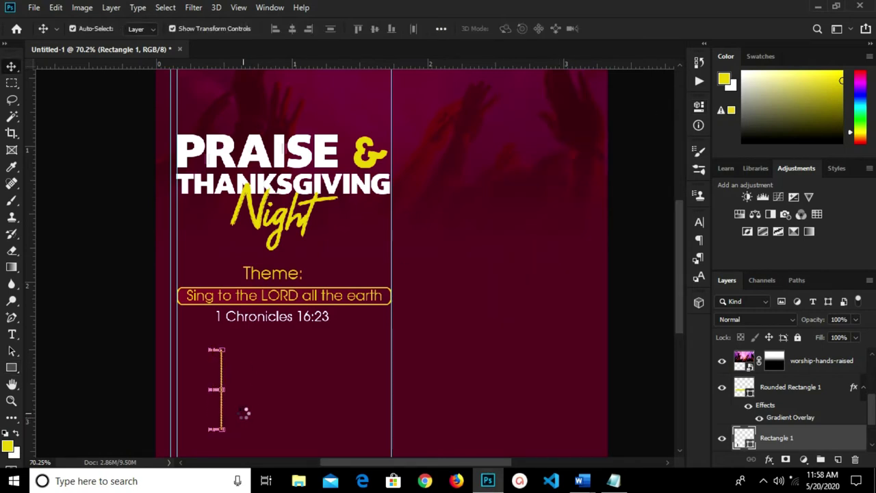
pyautogui.press('Right')
pyautogui.press('Right')
pyautogui.press('Right')
pyautogui.press('Right')
pyautogui.press('Right')
pyautogui.press('Right')
pyautogui.press('Right')
pyautogui.press('Right')
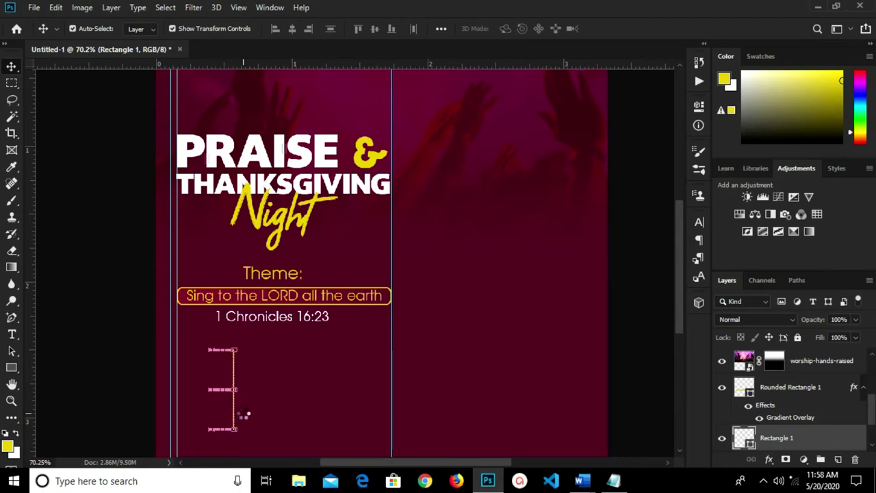
pyautogui.press('Right')
pyautogui.press('Right')
pyautogui.press('Right')
pyautogui.press('Right')
pyautogui.press('Right')
pyautogui.press('Right')
pyautogui.press('Right')
pyautogui.press('Right')
pyautogui.press('Right')
pyautogui.press('Right')
pyautogui.press('Right')
pyautogui.press('Right')
pyautogui.press('Right')
pyautogui.press('Right')
pyautogui.press('Right')
pyautogui.press('Right')
pyautogui.press('Right')
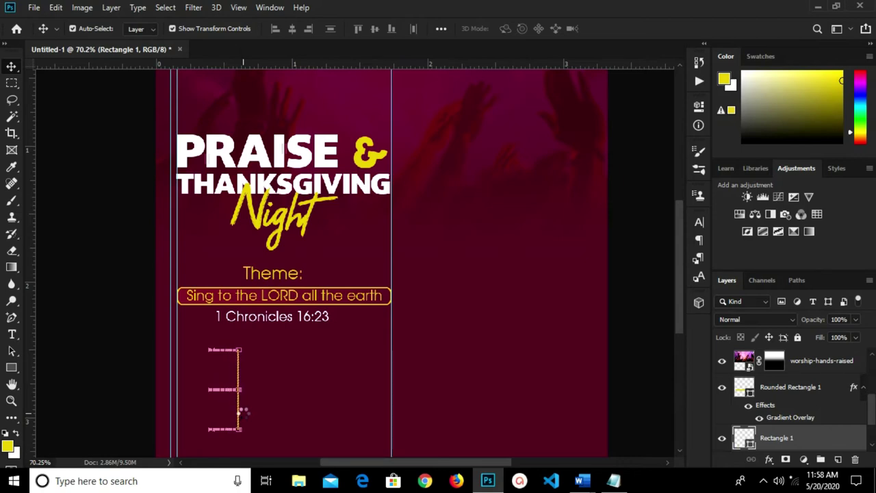
pyautogui.click(278, 401)
pyautogui.scroll(1, 241, 411)
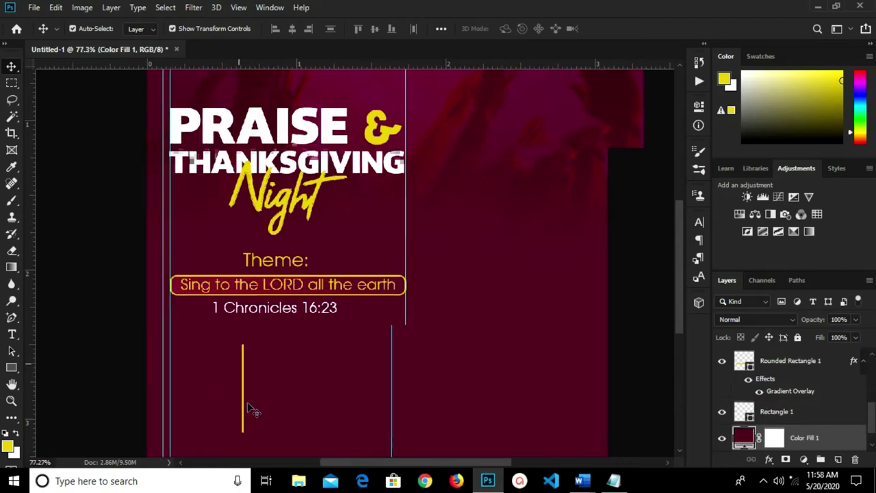
pyautogui.scroll(-1, 247, 405)
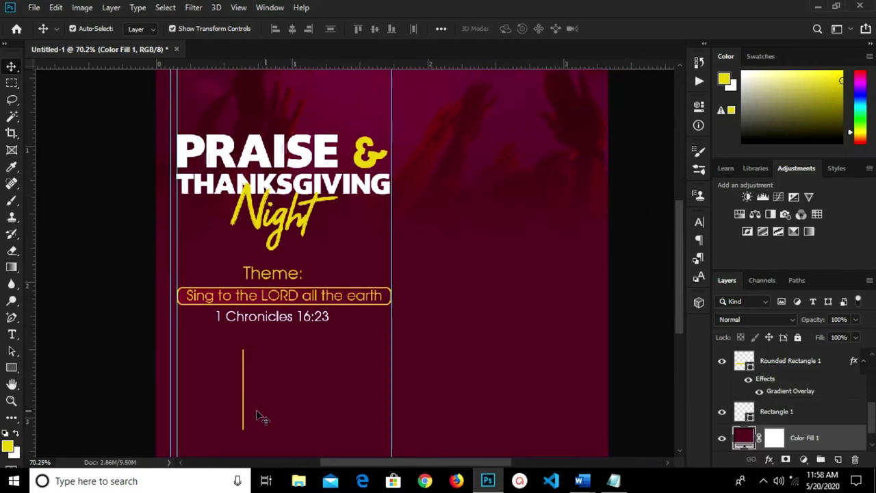
# Draw a yellow rectangle about 266 px wide and 65 px high just right of the upper part of the vertical line
pyautogui.click(11, 369)
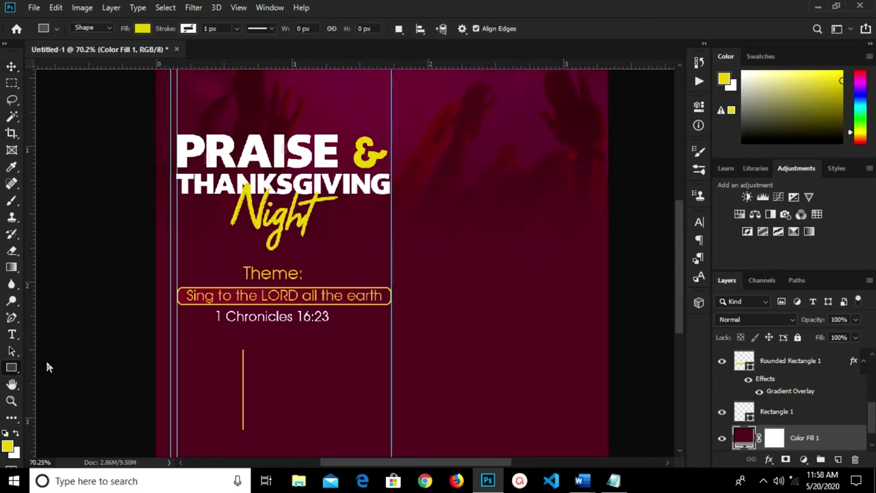
pyautogui.click(143, 29)
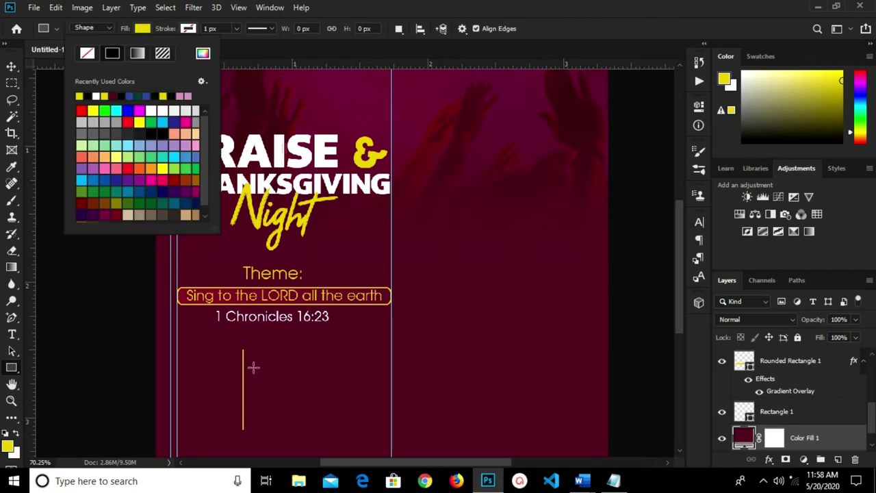
pyautogui.press('Escape')
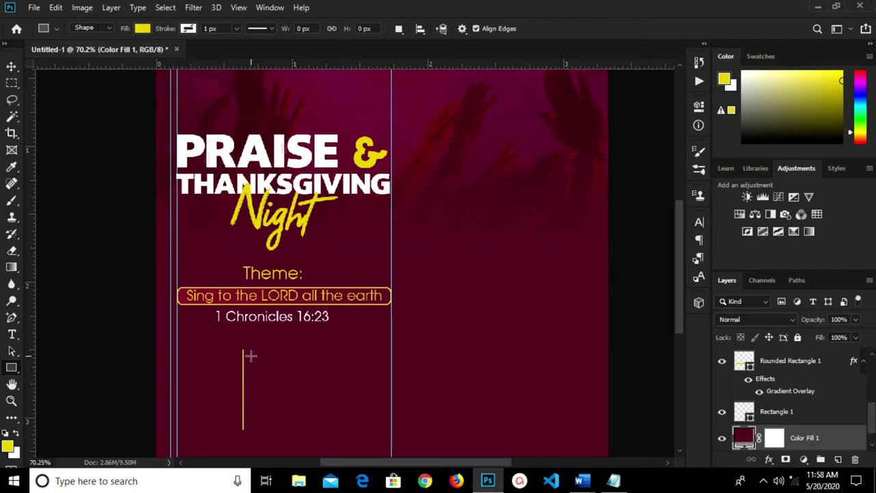
pyautogui.moveTo(249, 353); pyautogui.dragTo(370, 385)
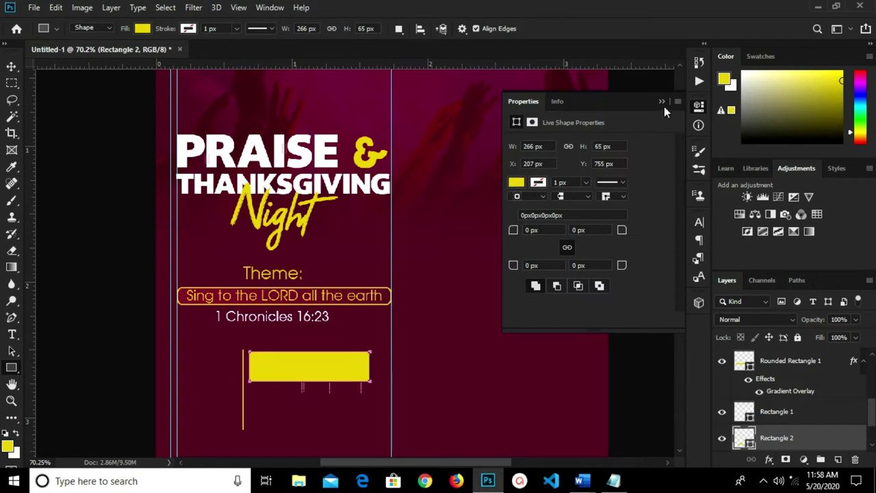
pyautogui.click(661, 102)
pyautogui.press('v')
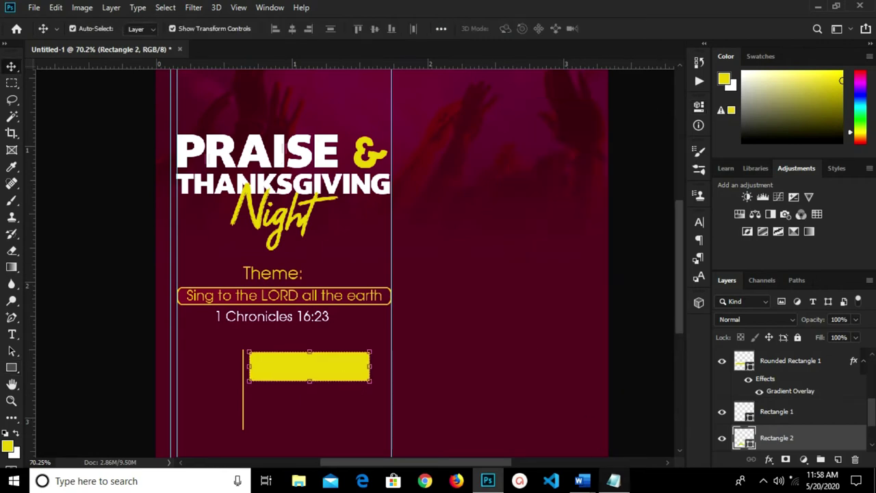
# Switch to the praise notes in Notepad, copy the word "kumasi", and return to the flyer in Photoshop
pyautogui.click(614, 480)
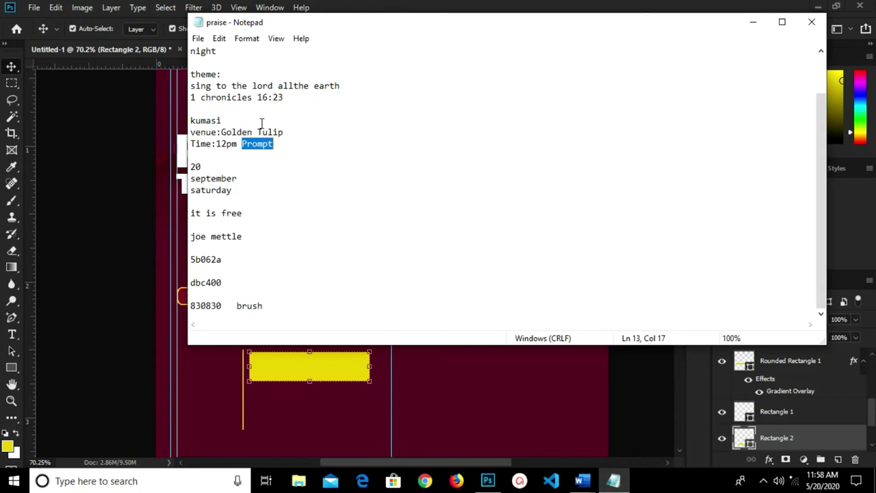
pyautogui.moveTo(240, 121); pyautogui.dragTo(114, 121)
pyautogui.rightClick(218, 121)
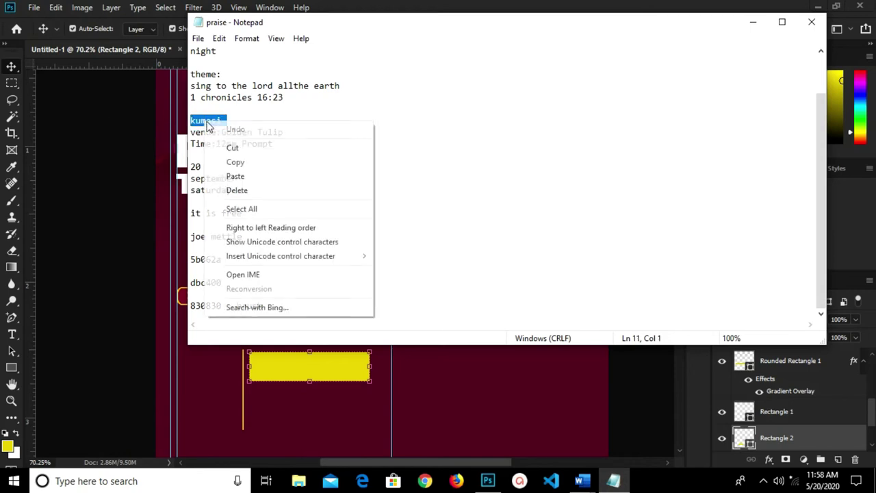
pyautogui.click(237, 161)
pyautogui.click(338, 431)
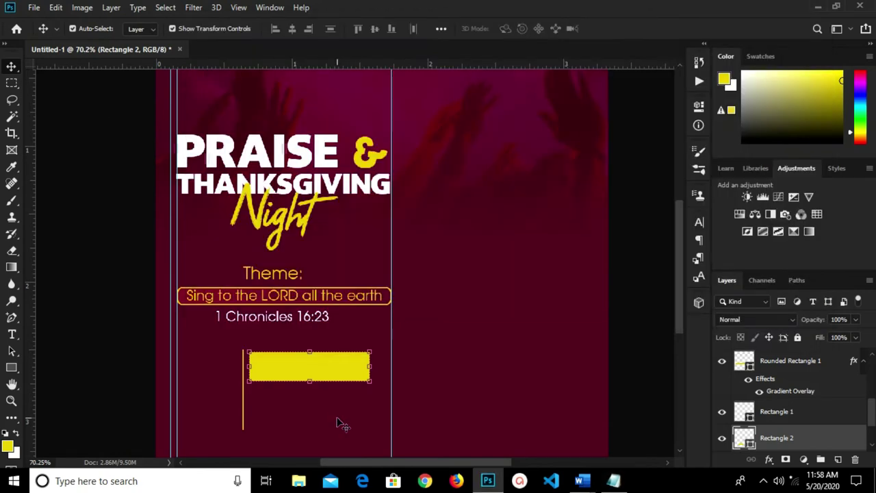
# Start a new text layer on the empty maroon area above and to the right of the yellow rectangle
pyautogui.press('t')
pyautogui.click(434, 328)
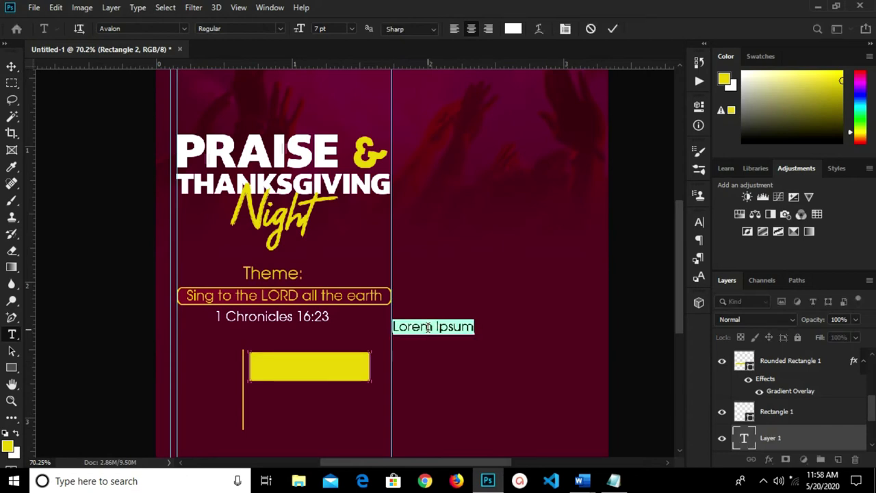
# Paste "kumasi" as a new text layer, then set it in the BengasiBold font with All Caps
pyautogui.hotkey('ctrl', 'v')
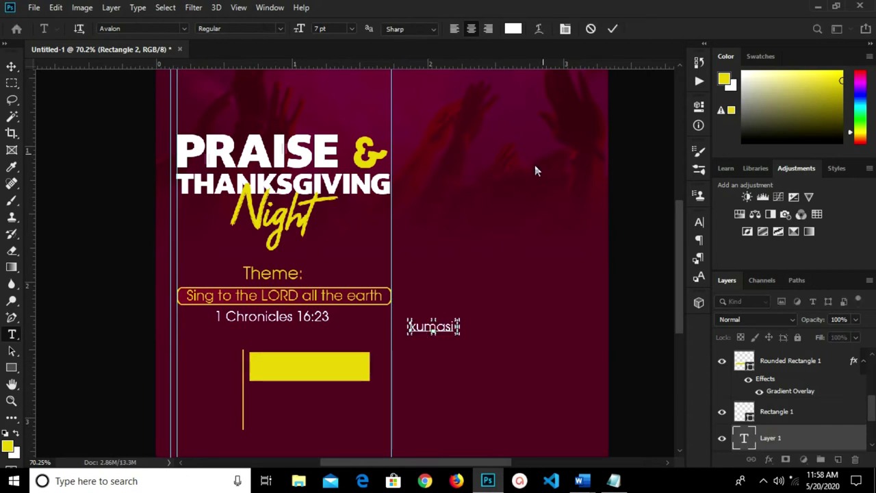
pyautogui.click(615, 29)
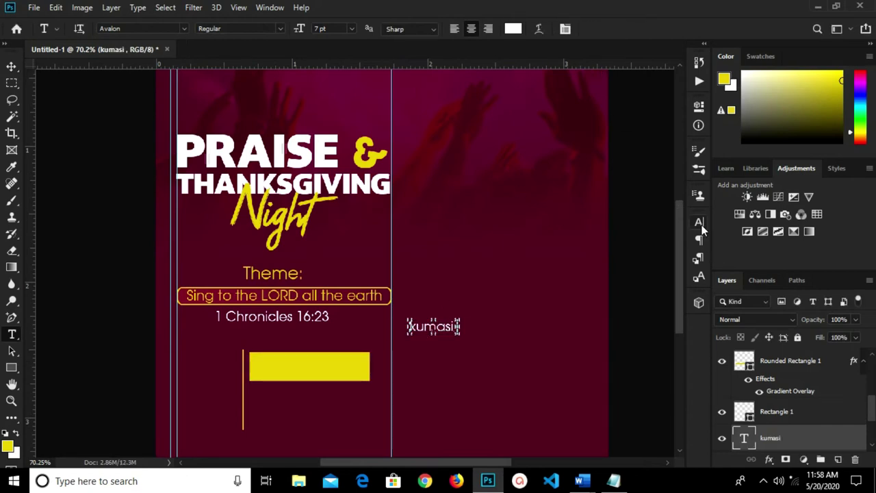
pyautogui.click(698, 222)
pyautogui.click(620, 241)
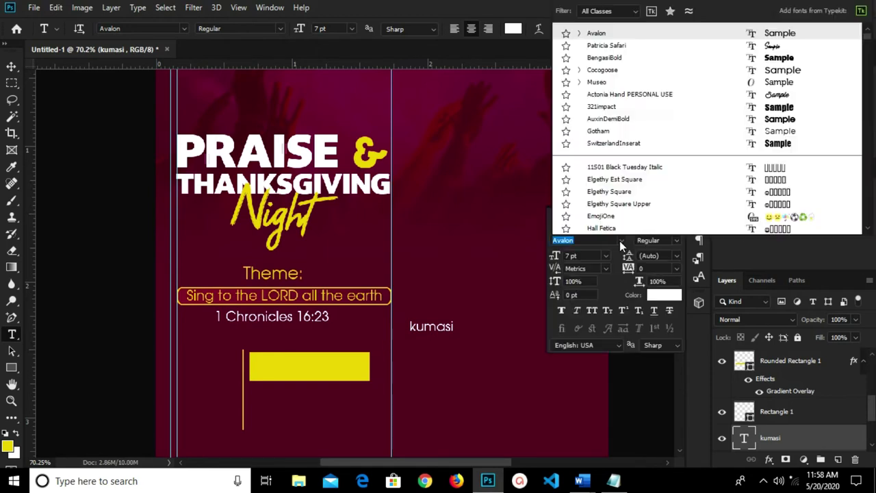
pyautogui.click(619, 57)
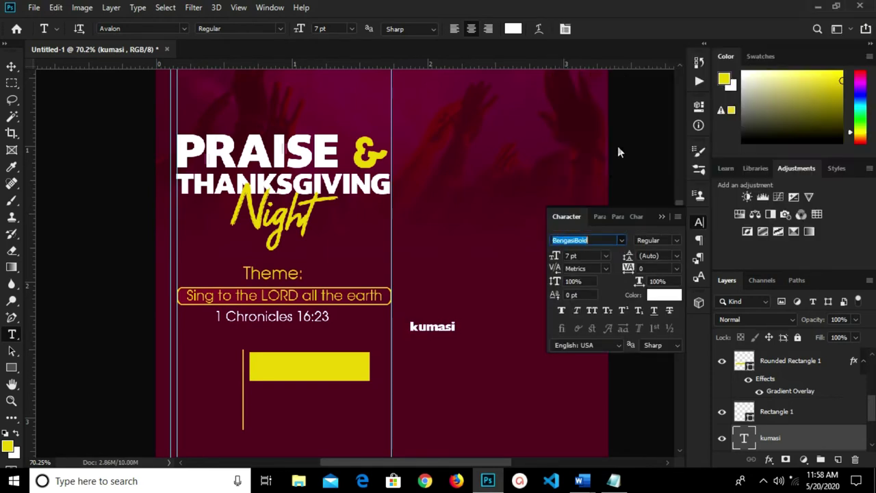
pyautogui.click(591, 310)
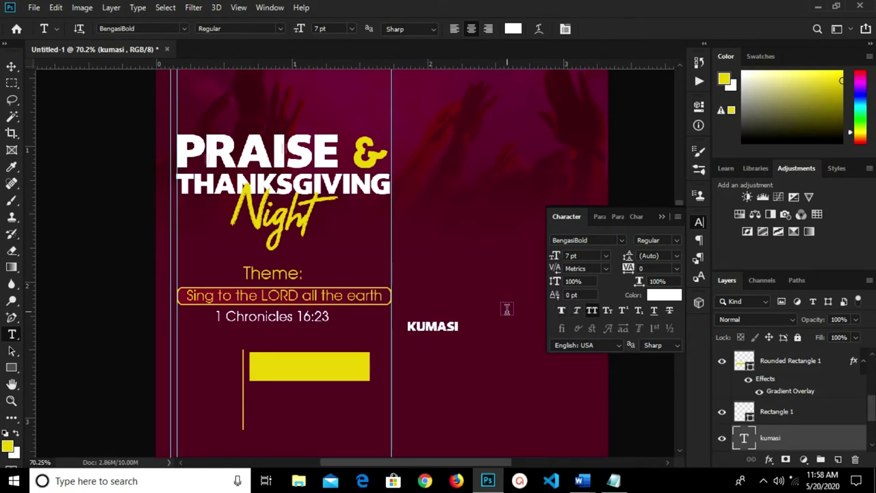
# Move the KUMASI text onto the yellow rectangle and colour it with the background maroon, 5b062a
pyautogui.press('v')
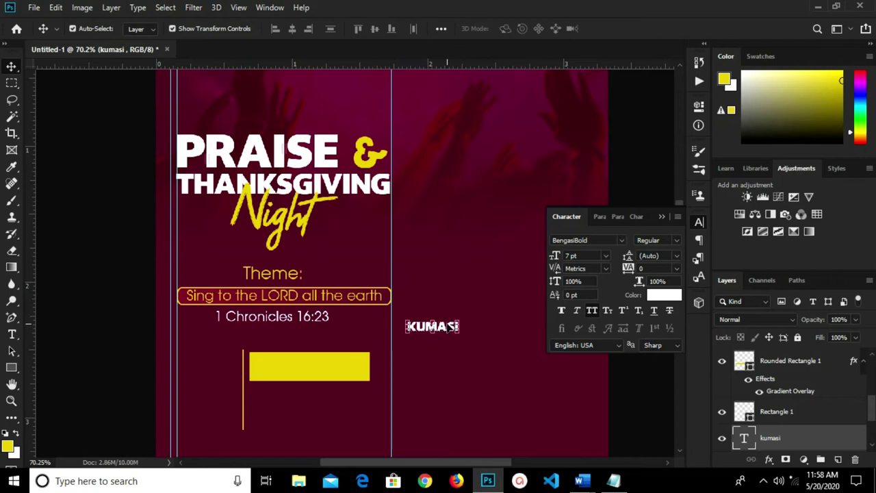
pyautogui.moveTo(450, 326); pyautogui.dragTo(338, 362)
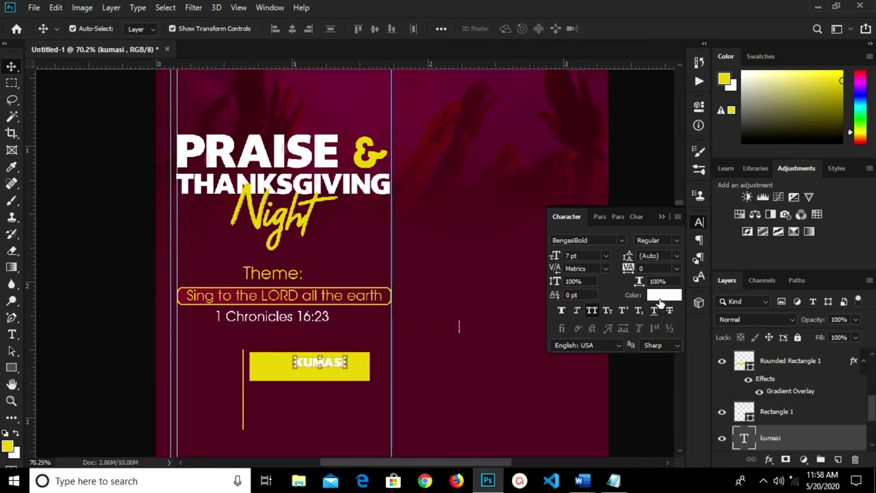
pyautogui.click(661, 300)
pyautogui.click(442, 347)
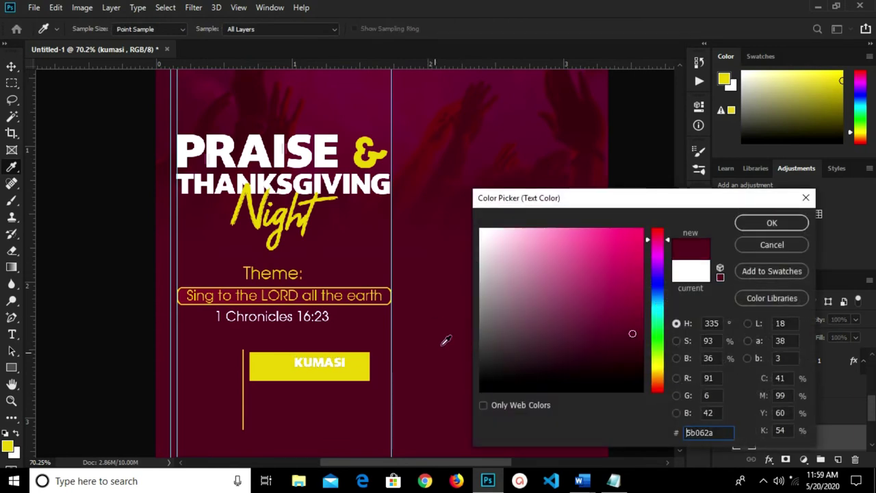
pyautogui.click(767, 223)
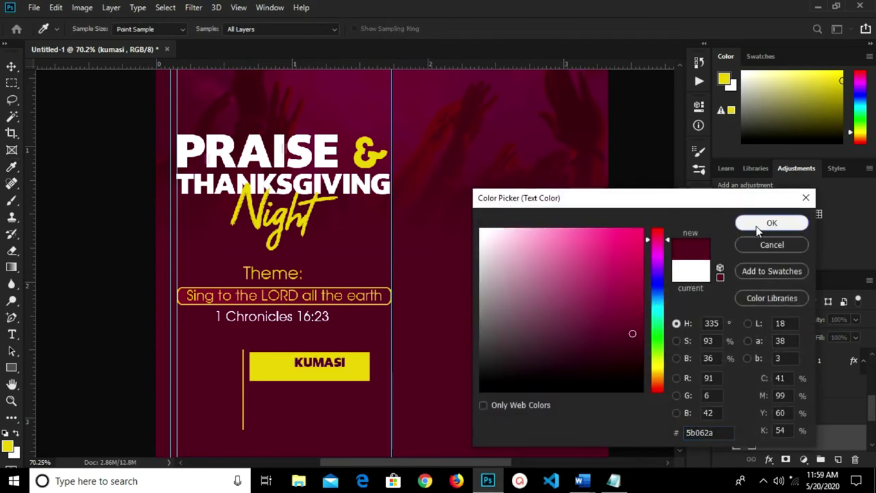
# Set the KUMASI text size to 15 pt and centre it inside the yellow rectangle
pyautogui.click(585, 254)
pyautogui.write('15')
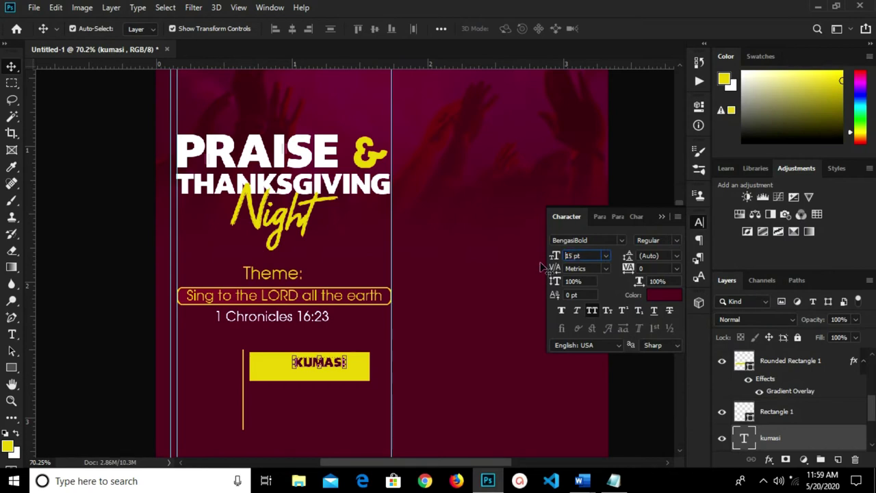
pyautogui.write('5')
pyautogui.press('Return')
pyautogui.scroll(2, 317, 363)
pyautogui.moveTo(317, 363); pyautogui.dragTo(304, 373)
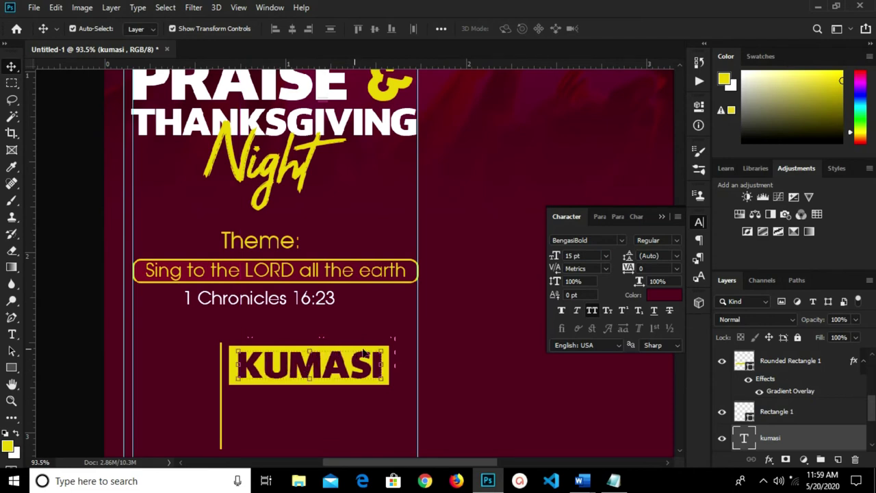
pyautogui.click(446, 345)
# Switch to the praise file in Notepad and copy the "venue:Golden Tulip" and "Time:12pm Prompt" lines
pyautogui.click(613, 480)
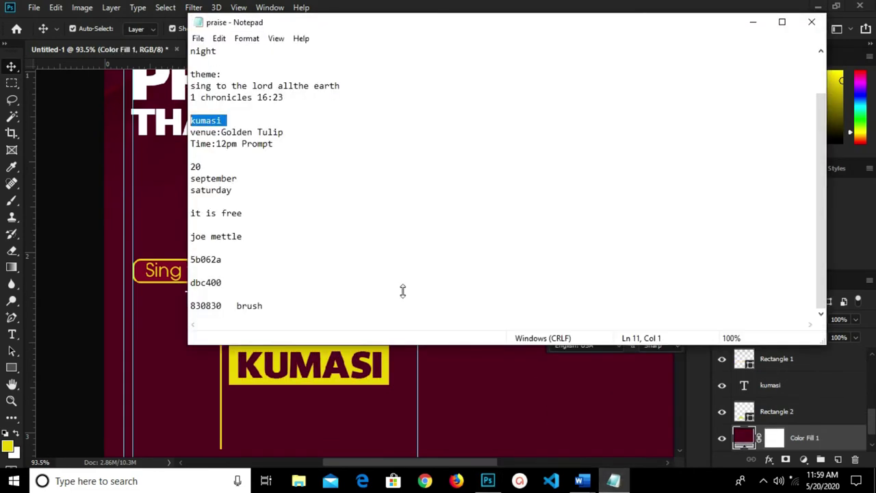
pyautogui.moveTo(285, 132)
pyautogui.mouseDown()
pyautogui.moveTo(202, 135)
pyautogui.moveTo(282, 145)
pyautogui.mouseUp()
pyautogui.click(192, 132)
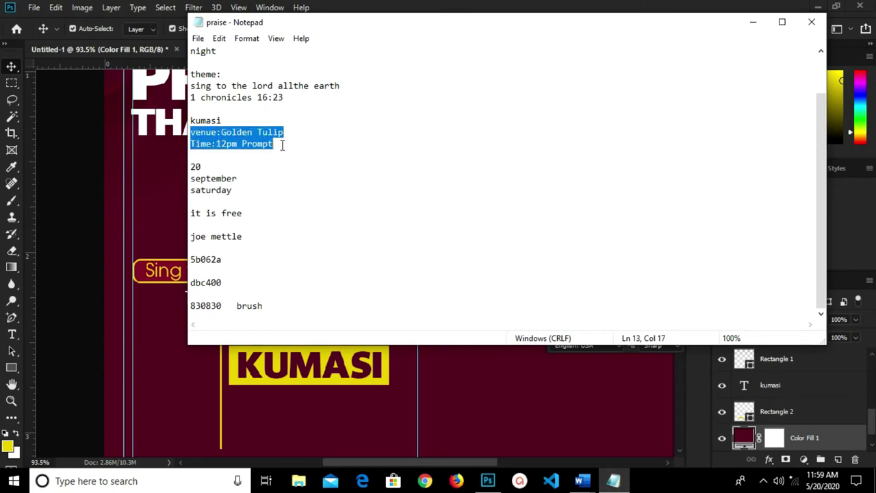
pyautogui.rightClick(248, 135)
pyautogui.click(290, 182)
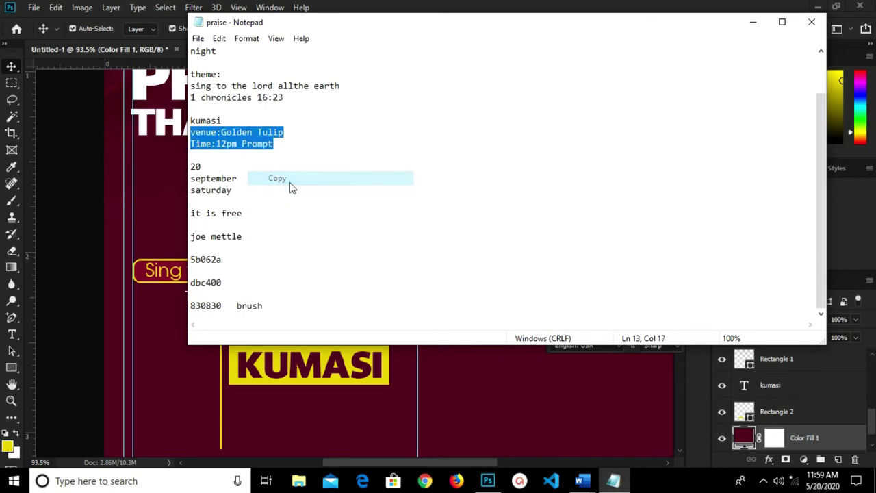
# Return to Photoshop and paste the venue and time lines as 9 pt text below the KUMASI rectangle
pyautogui.click(329, 415)
pyautogui.press('t')
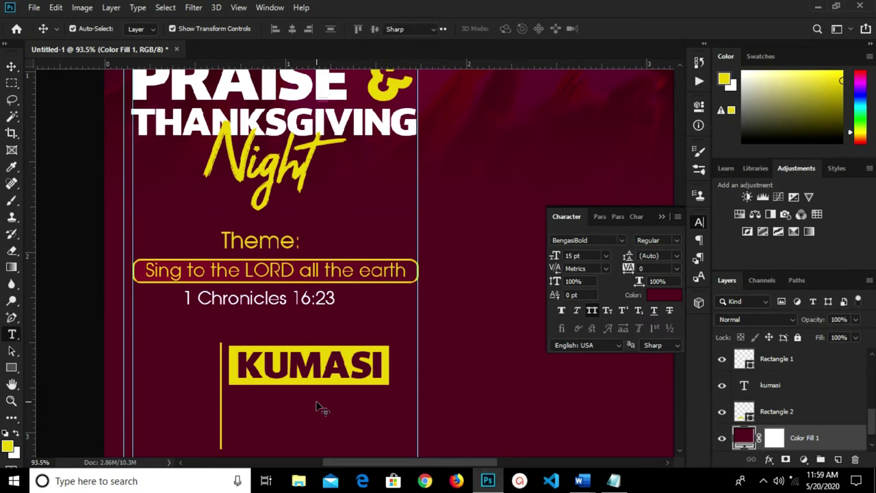
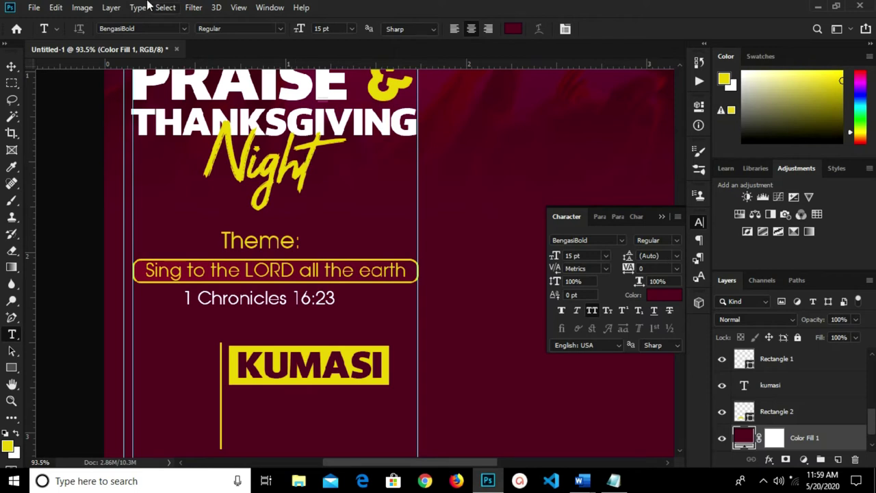
pyautogui.click(352, 28)
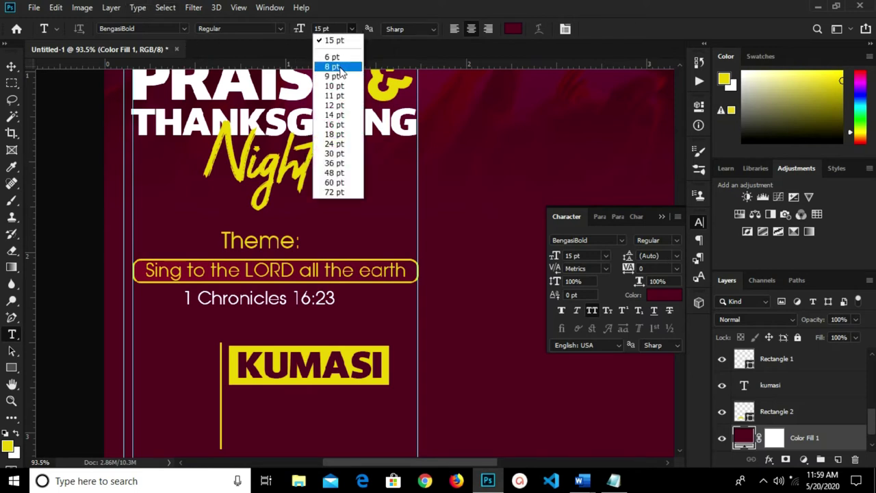
pyautogui.click(337, 76)
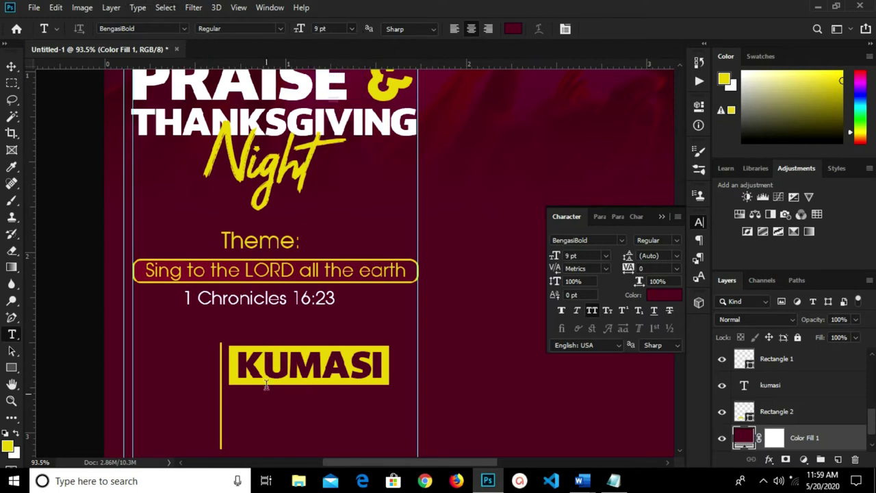
pyautogui.click(258, 409)
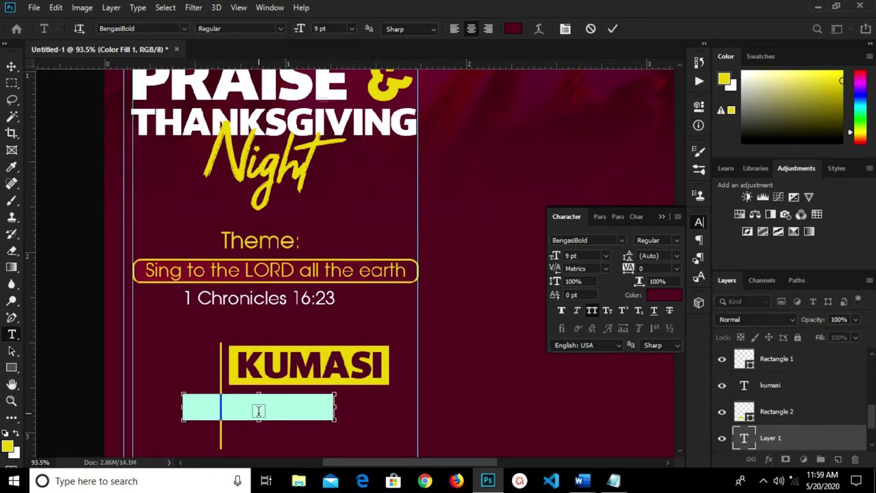
pyautogui.press('BackSpace')
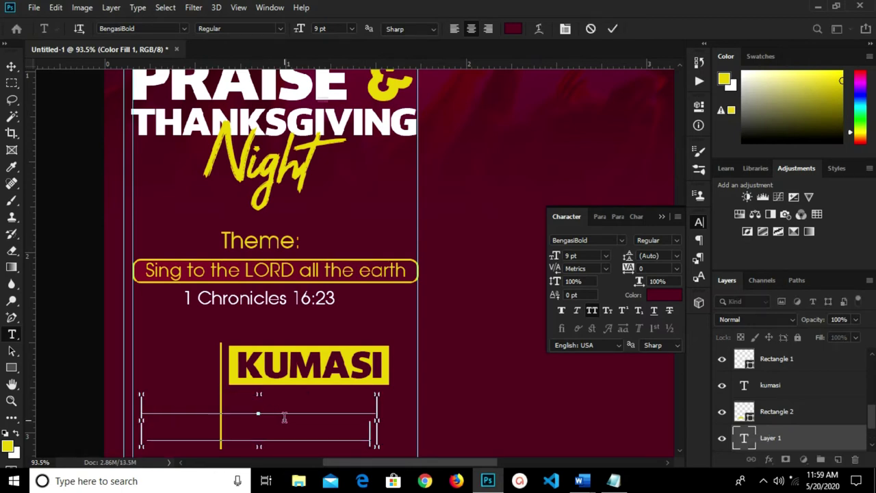
pyautogui.click(614, 30)
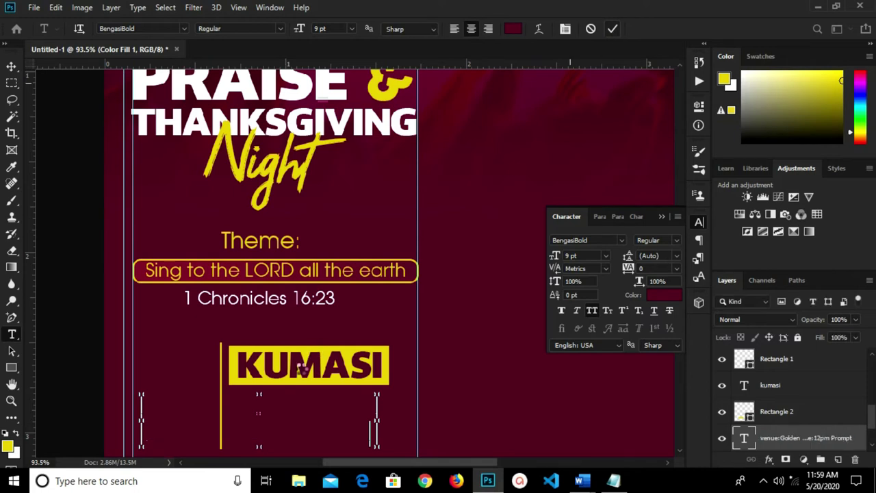
# Recolour the venue and time text with the yellow of the KUMASI rectangle, dbc400
pyautogui.click(657, 299)
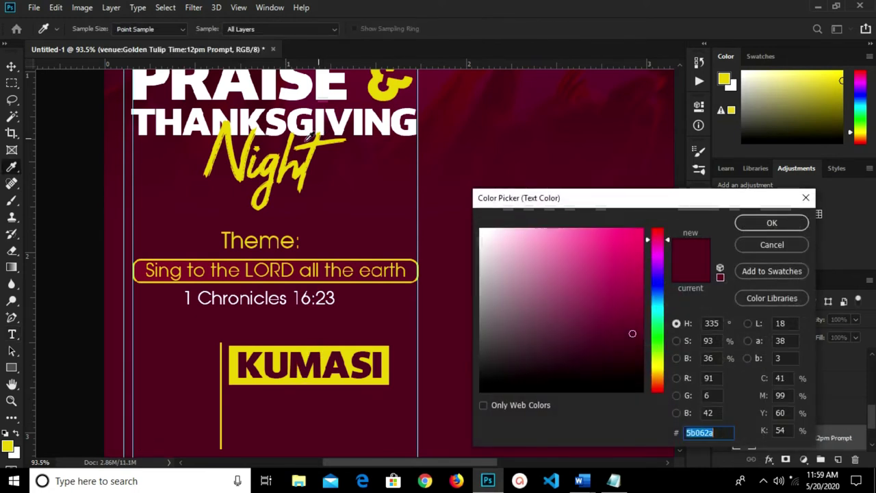
pyautogui.click(329, 348)
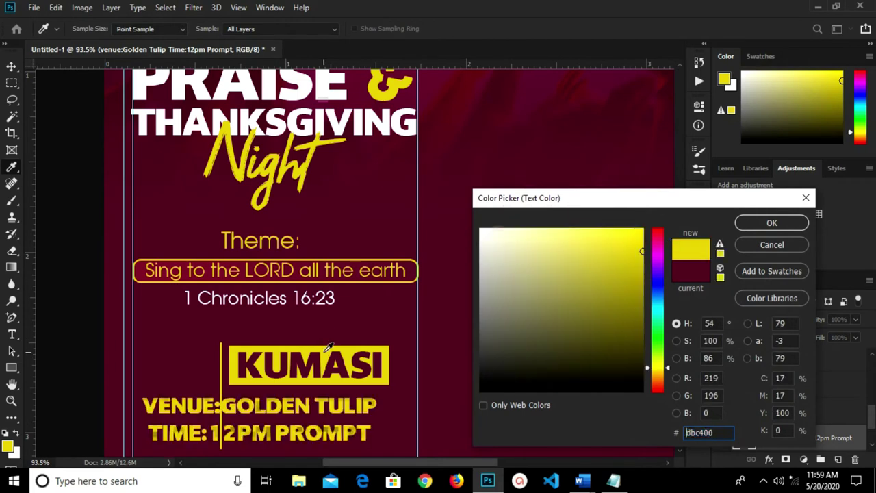
pyautogui.click(760, 223)
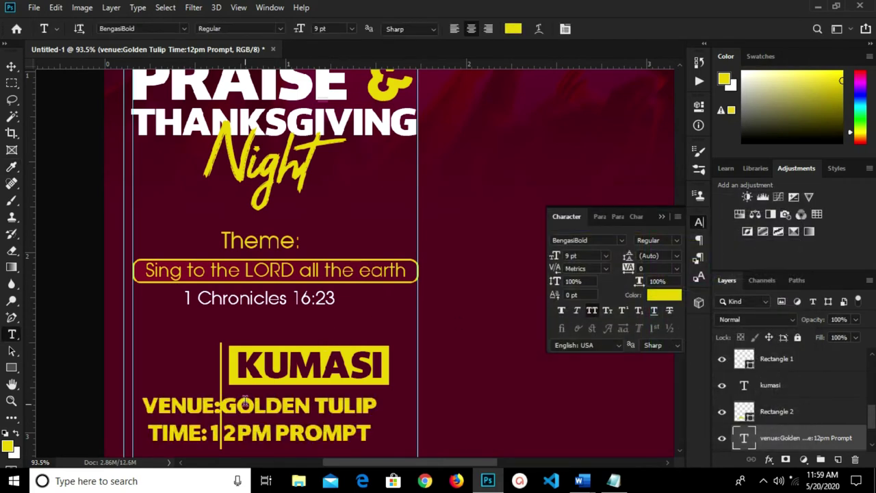
# Move the venue and time text beside the vertical yellow line under KUMASI and turn off All Caps
pyautogui.press('v')
pyautogui.moveTo(253, 408); pyautogui.dragTo(346, 406)
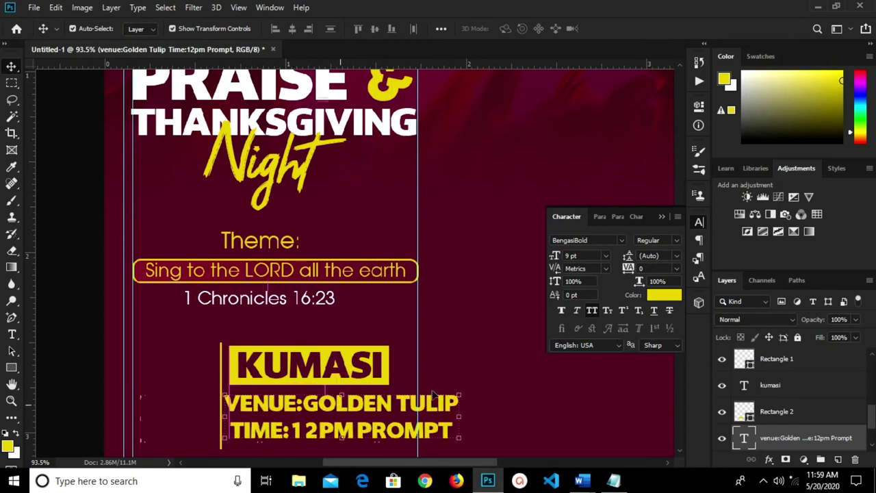
pyautogui.click(594, 311)
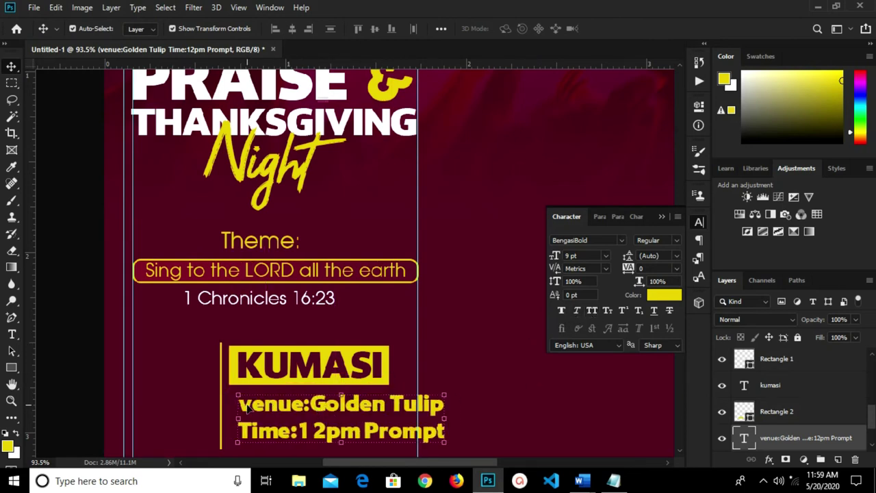
# Capitalize the first letter of "venue" in the venue and time text
pyautogui.press('t')
pyautogui.moveTo(253, 402); pyautogui.dragTo(240, 402)
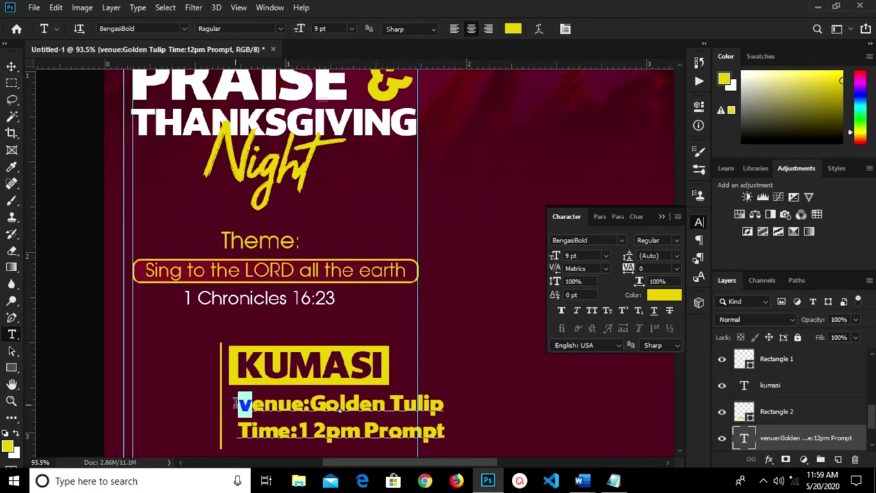
pyautogui.write('V')
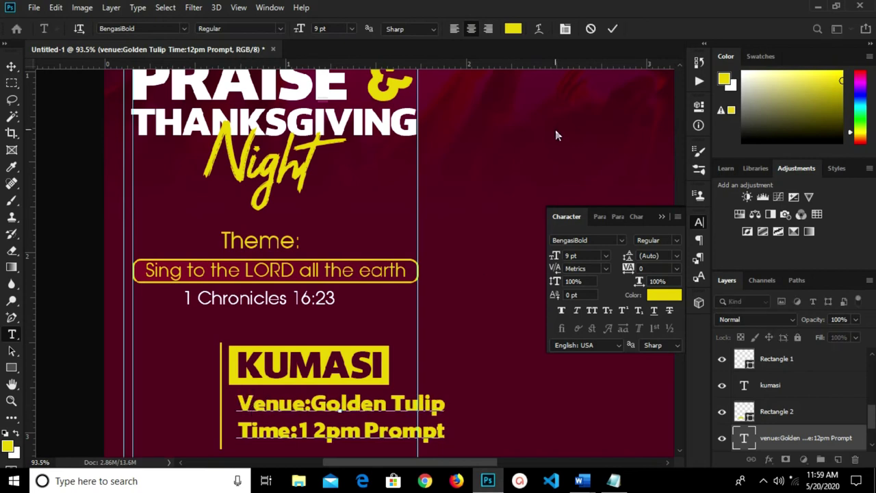
pyautogui.click(614, 30)
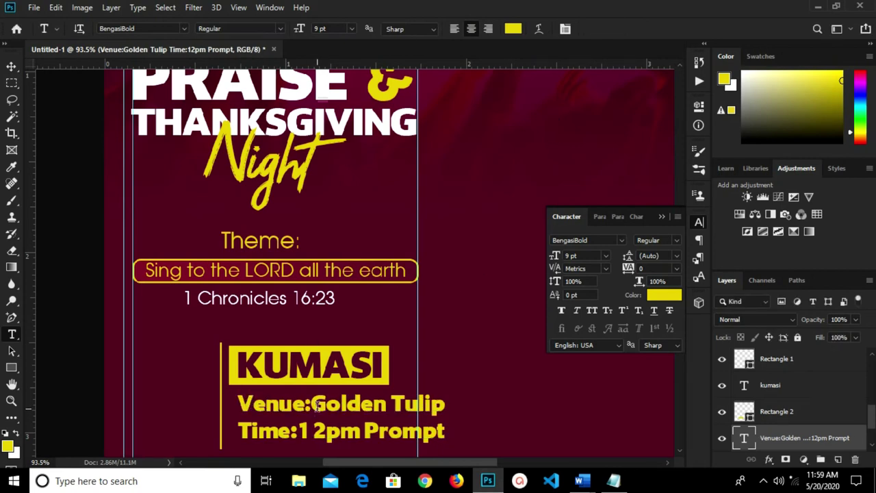
# Insert a space after "Venue:" and colour "Golden Tulip" white, ffffff
pyautogui.click(316, 405)
pyautogui.moveTo(313, 404); pyautogui.dragTo(450, 406)
pyautogui.click(656, 298)
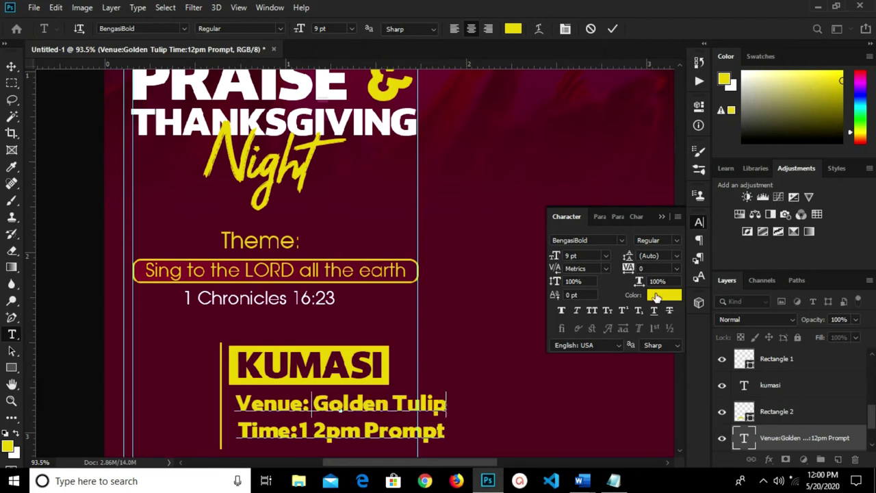
pyautogui.click(499, 238)
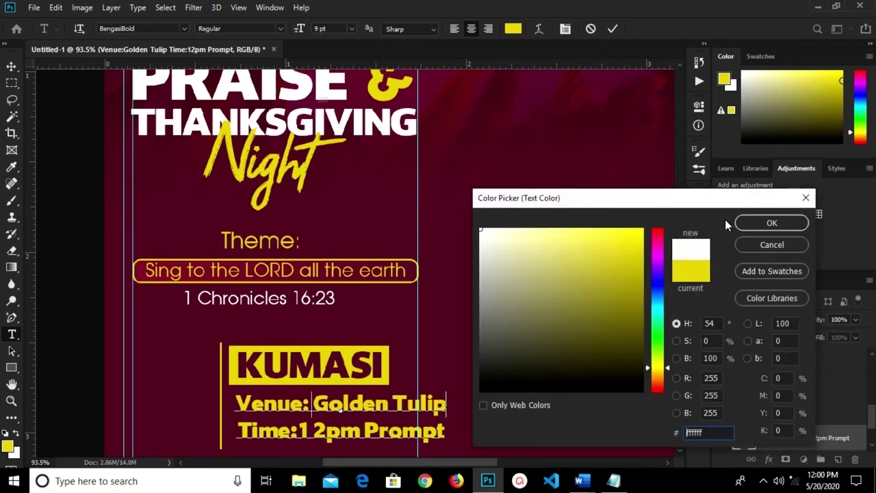
pyautogui.click(771, 222)
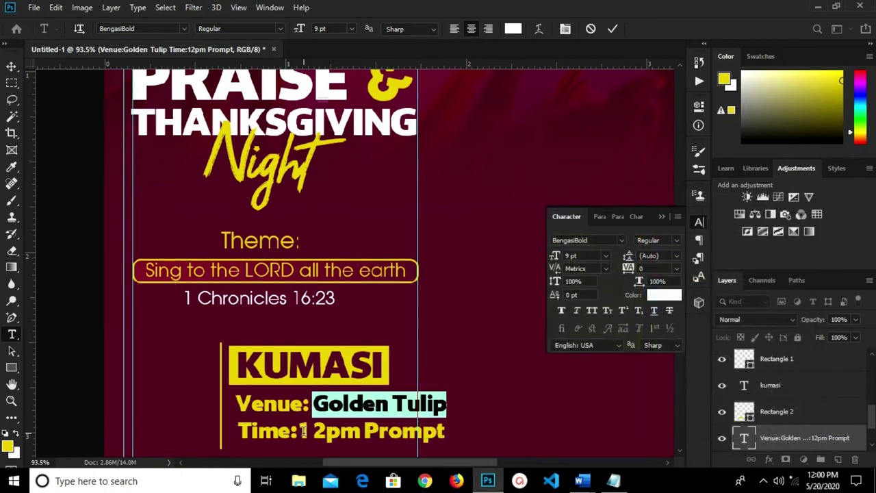
# Colour the "12pm Prompt" part of the venue and time text white
pyautogui.moveTo(312, 431); pyautogui.dragTo(435, 432)
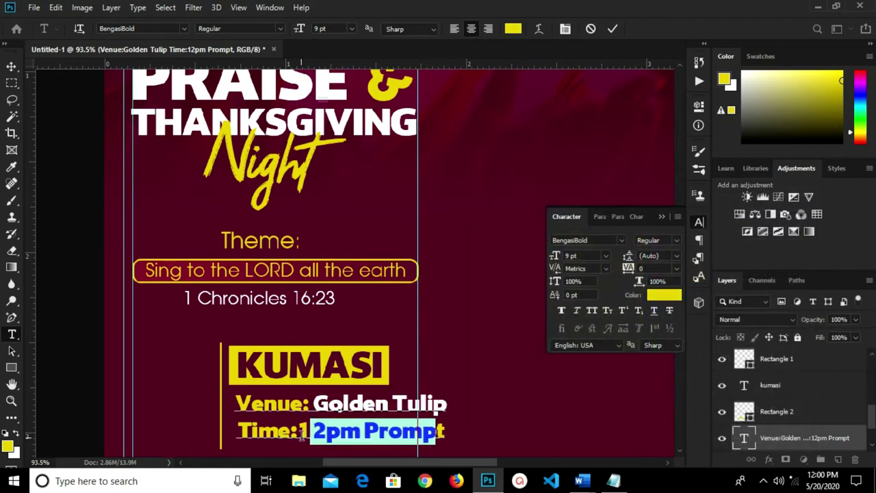
pyautogui.click(302, 433)
pyautogui.moveTo(299, 431); pyautogui.dragTo(454, 432)
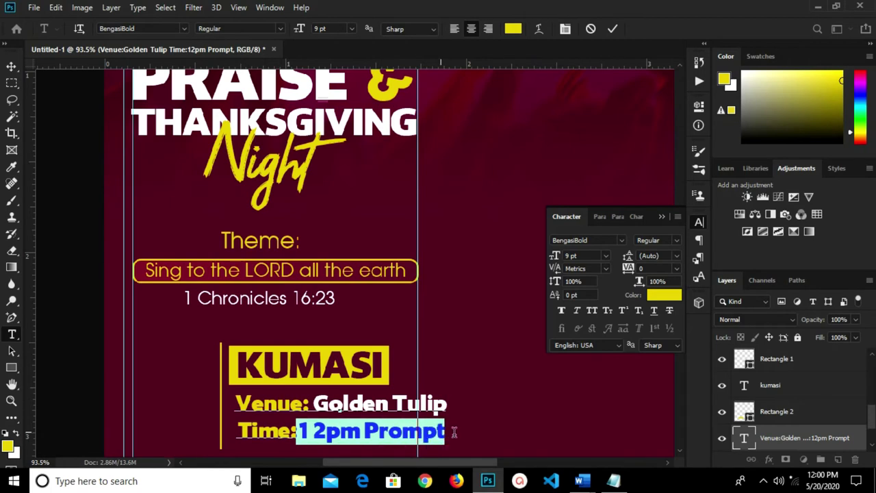
pyautogui.click(669, 296)
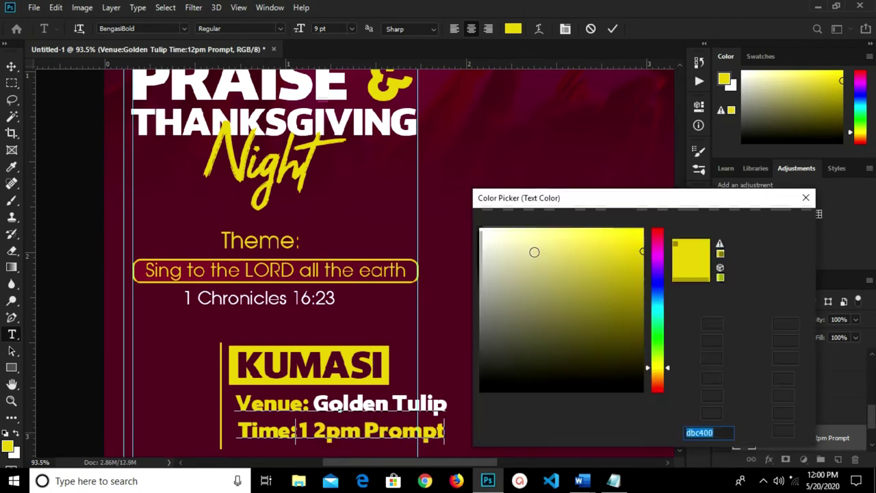
pyautogui.moveTo(504, 249); pyautogui.dragTo(485, 215)
pyautogui.click(771, 223)
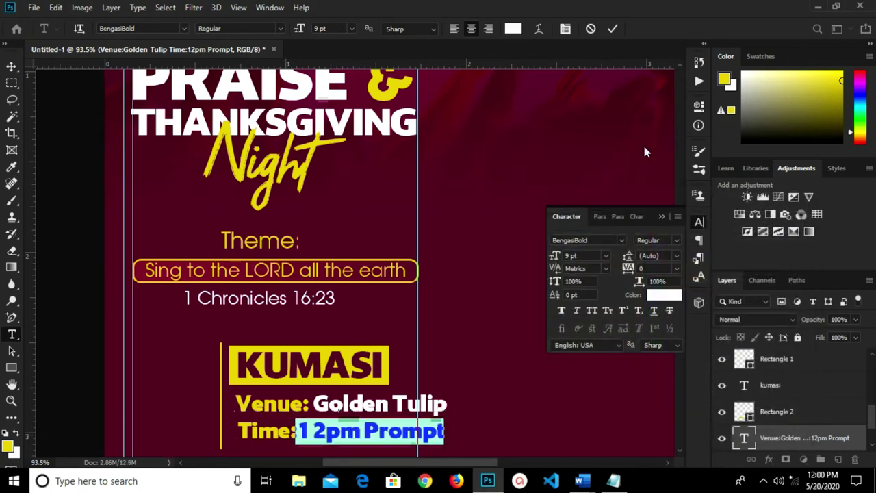
pyautogui.click(612, 30)
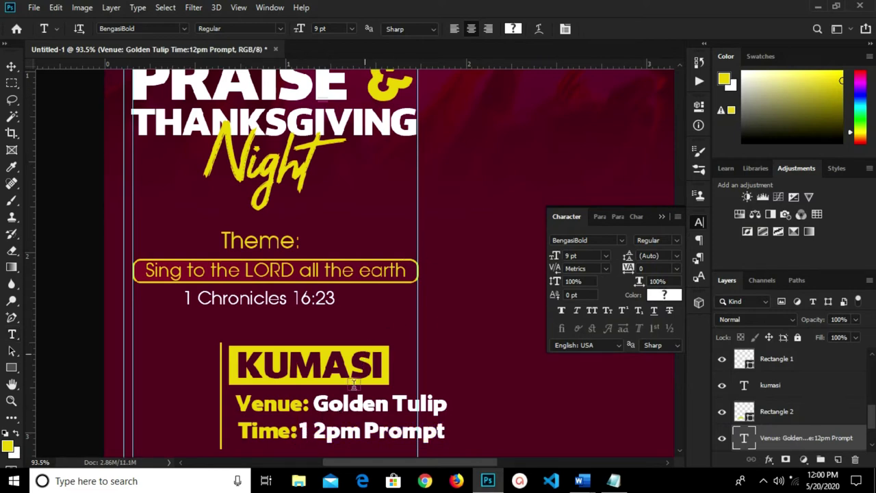
# Nudge the venue and time text left to line up with the left edge of the yellow KUMASI rectangle
pyautogui.press('v')
pyautogui.press('Left')
pyautogui.press('Left')
pyautogui.press('Left')
pyautogui.press('Left')
pyautogui.press('Left')
pyautogui.press('Left')
pyautogui.press('Left')
pyautogui.press('Left')
pyautogui.press('Left')
pyautogui.press('Left')
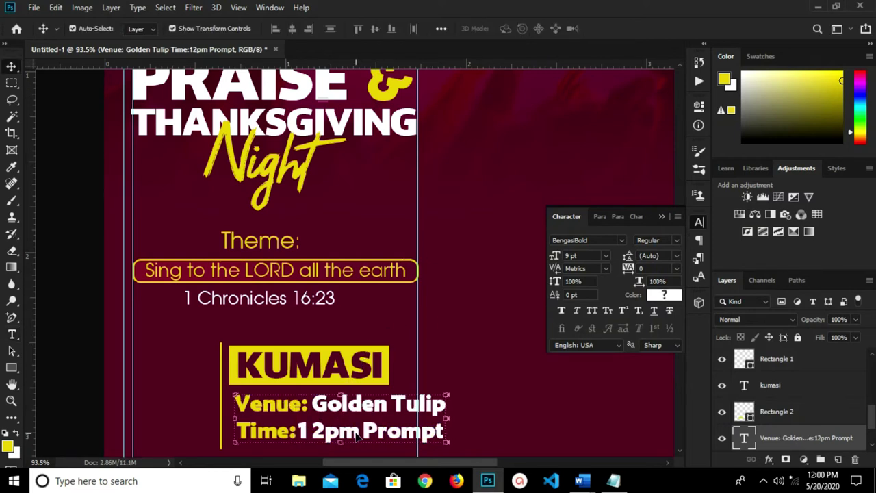
# Try leadings of 30, 12 and 10 pt on the venue and time text and settle on 9 pt
pyautogui.click(677, 257)
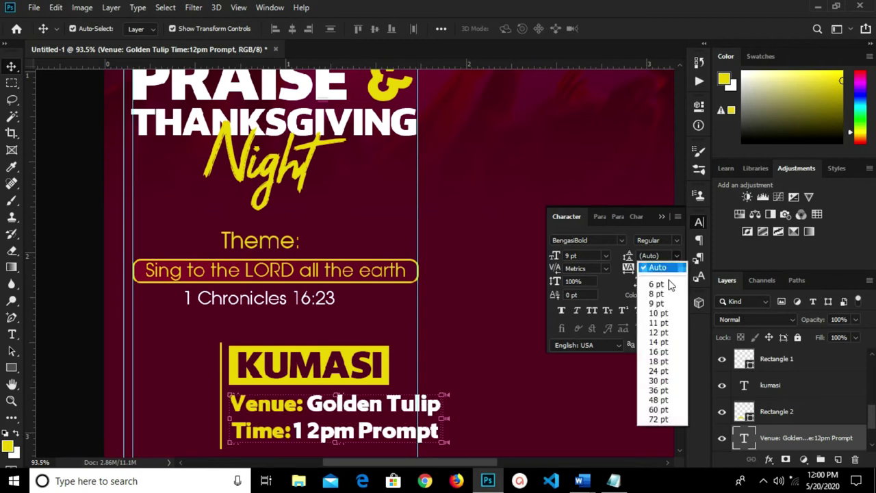
pyautogui.click(659, 381)
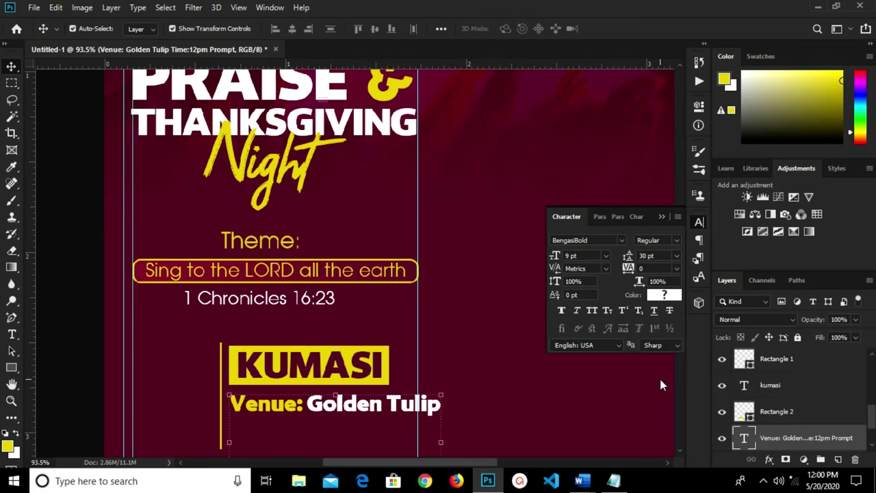
pyautogui.hotkey('ctrl', '0')
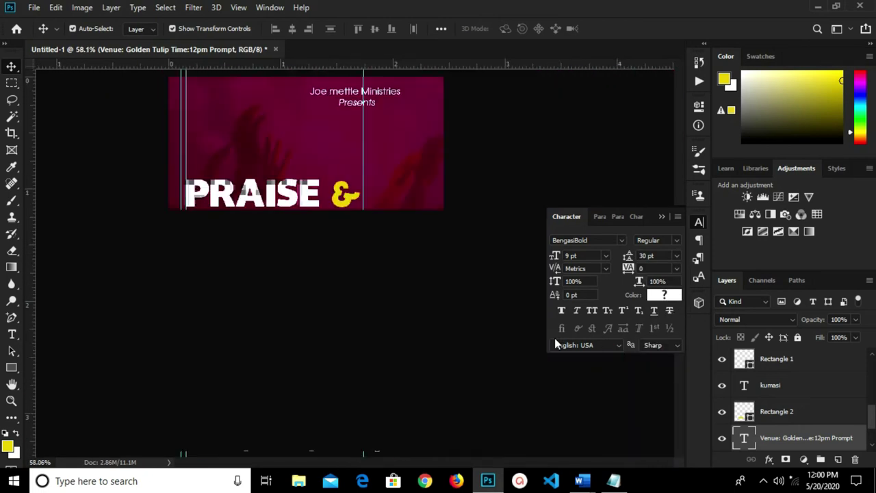
pyautogui.click(674, 258)
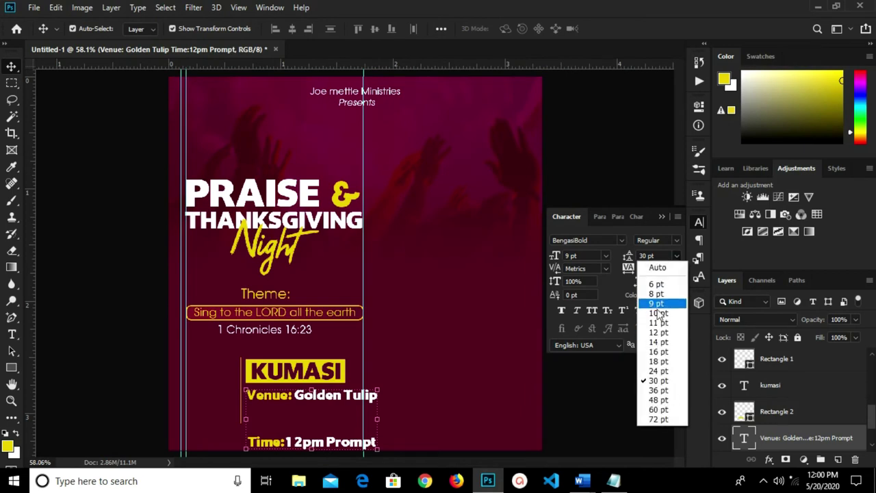
pyautogui.click(658, 332)
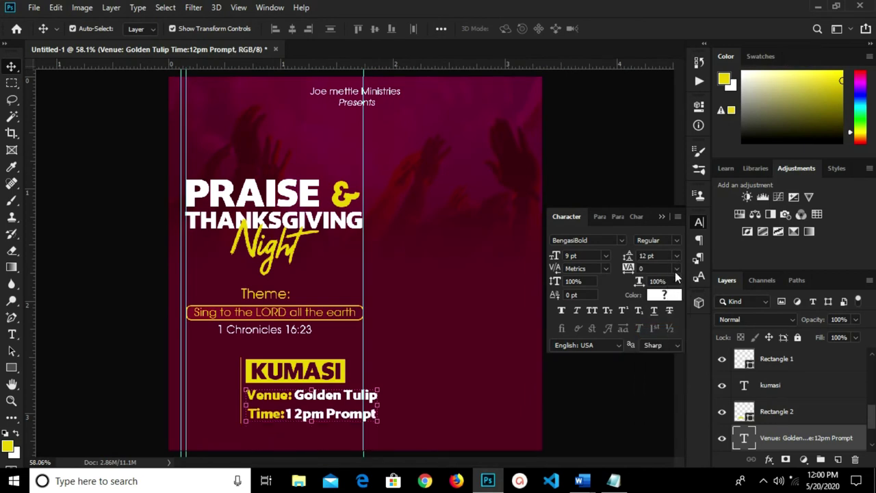
pyautogui.click(676, 256)
pyautogui.click(660, 312)
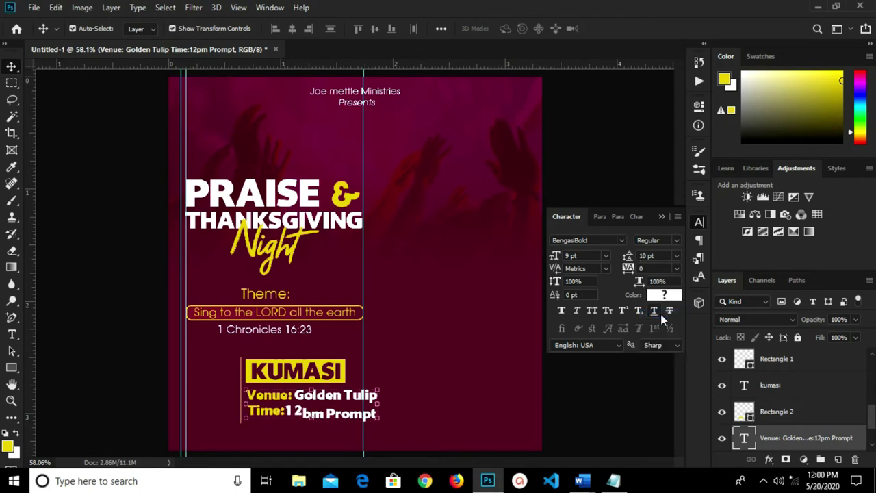
pyautogui.click(675, 256)
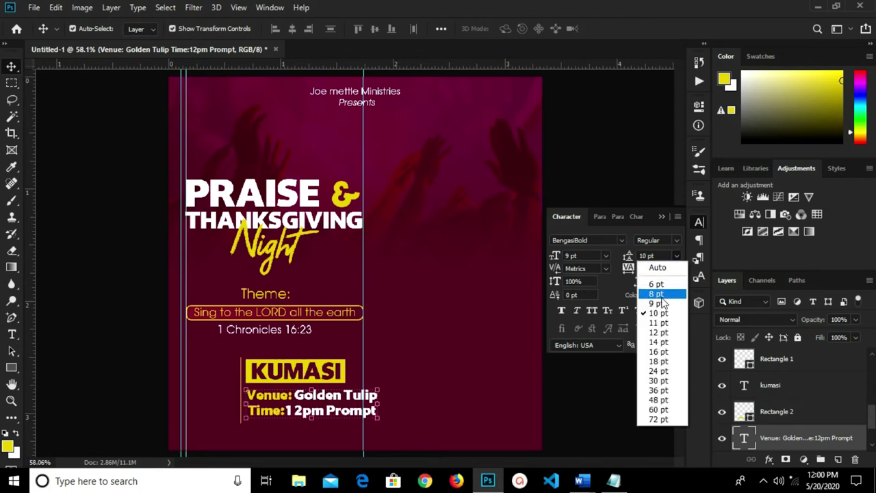
pyautogui.click(659, 304)
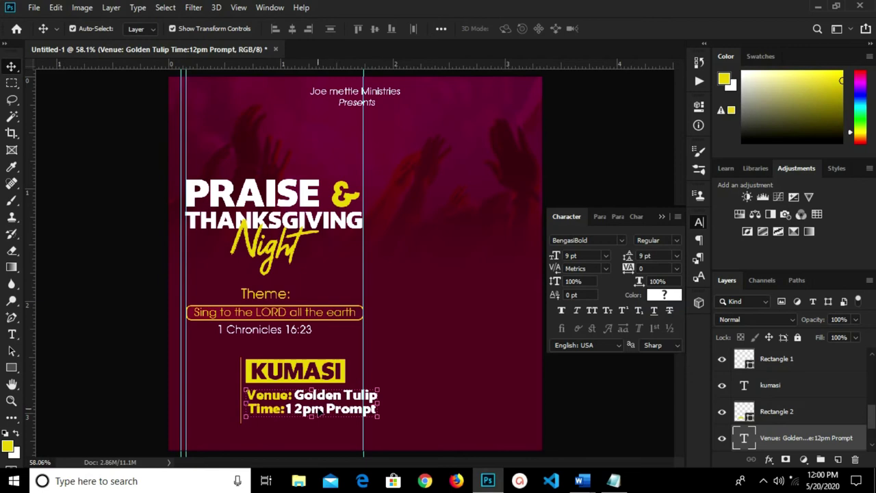
# Scale the venue and time text down proportionally to about 77% to match the width of the KUMASI rectangle
pyautogui.scroll(3, 319, 411)
pyautogui.scroll(1, 319, 413)
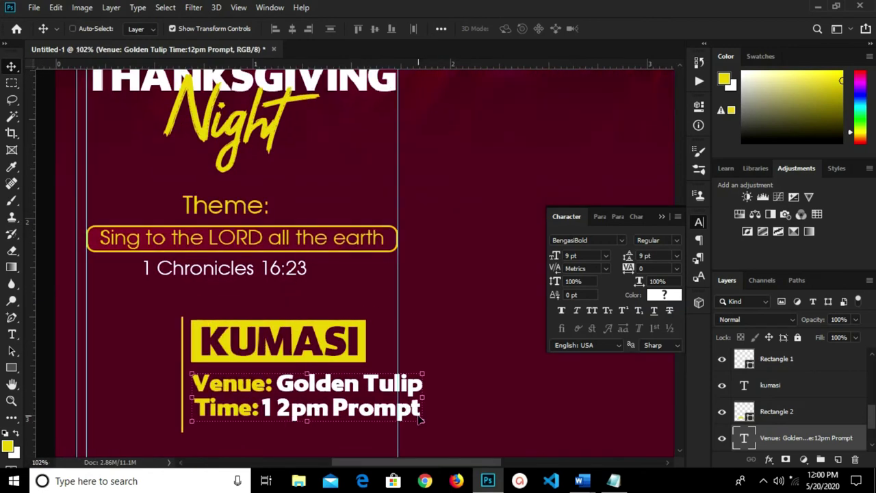
pyautogui.hotkey('ctrl', 't')
pyautogui.moveTo(422, 424); pyautogui.dragTo(369, 397)
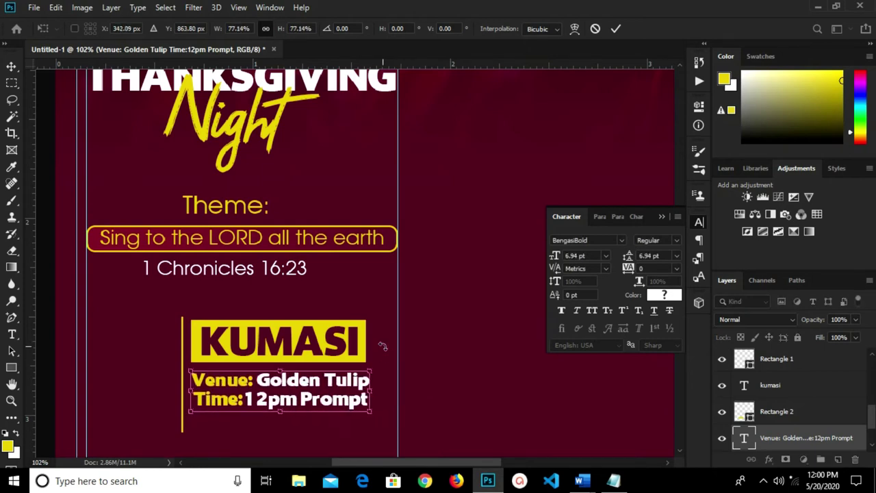
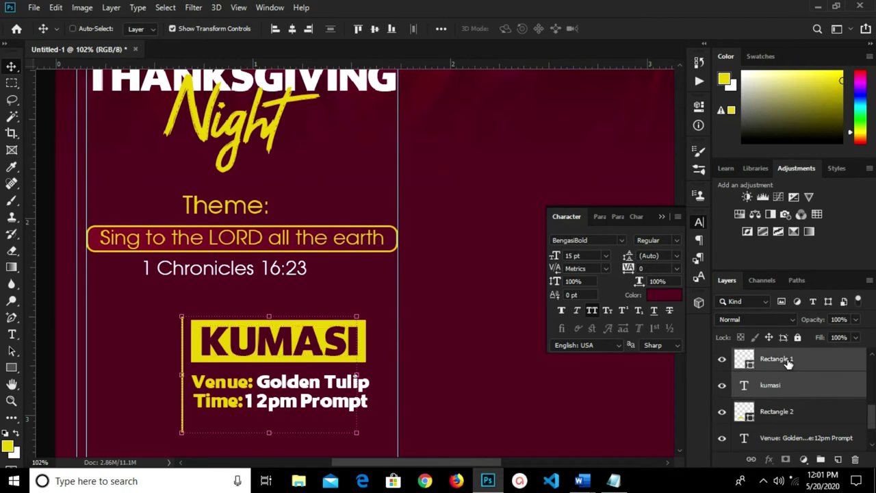
# Group the kumasi text with its yellow Rectangle 2, and hide and show the group to check its contents
pyautogui.press('ctrl')
pyautogui.click(789, 411)
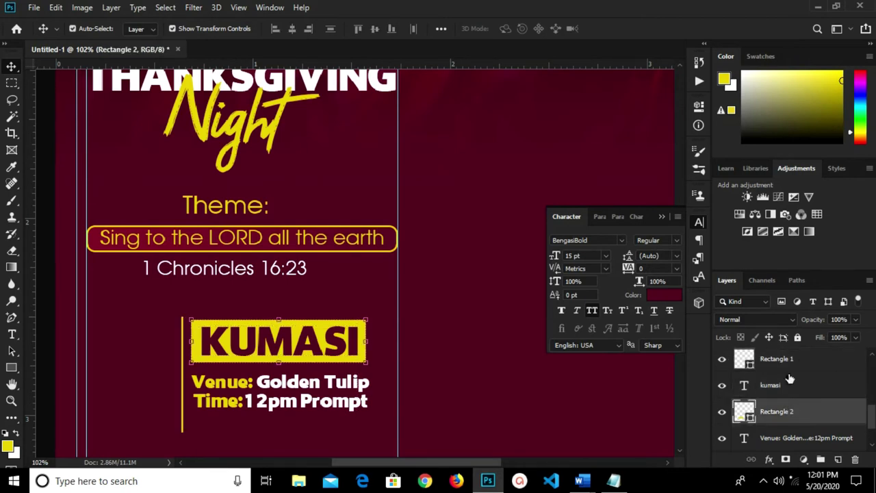
pyautogui.keyDown('ctrl'); pyautogui.click(787, 361); pyautogui.keyUp('ctrl')
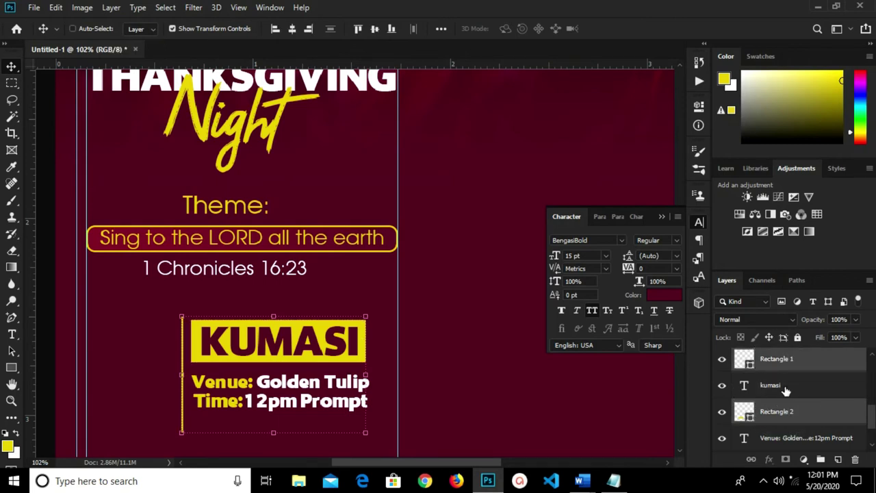
pyautogui.keyDown('ctrl'); pyautogui.click(786, 387); pyautogui.keyUp('ctrl')
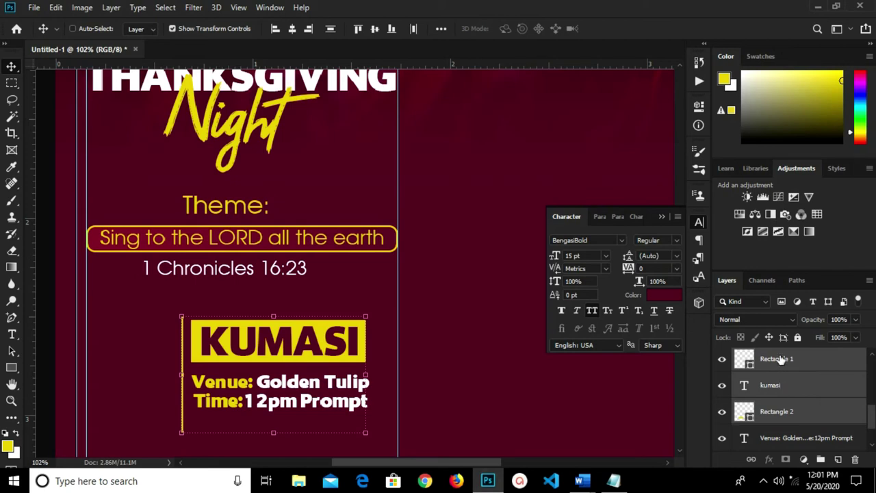
pyautogui.keyDown('ctrl'); pyautogui.click(778, 363); pyautogui.keyUp('ctrl')
pyautogui.hotkey('ctrl', 'g')
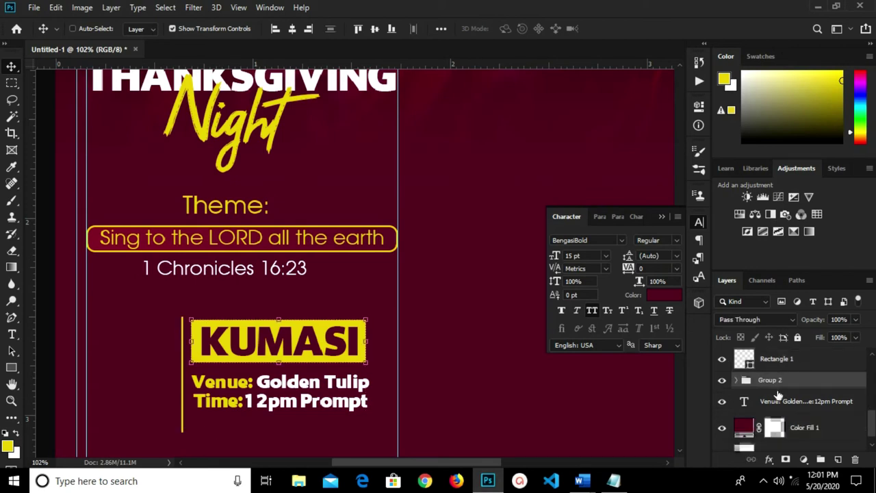
pyautogui.click(722, 380)
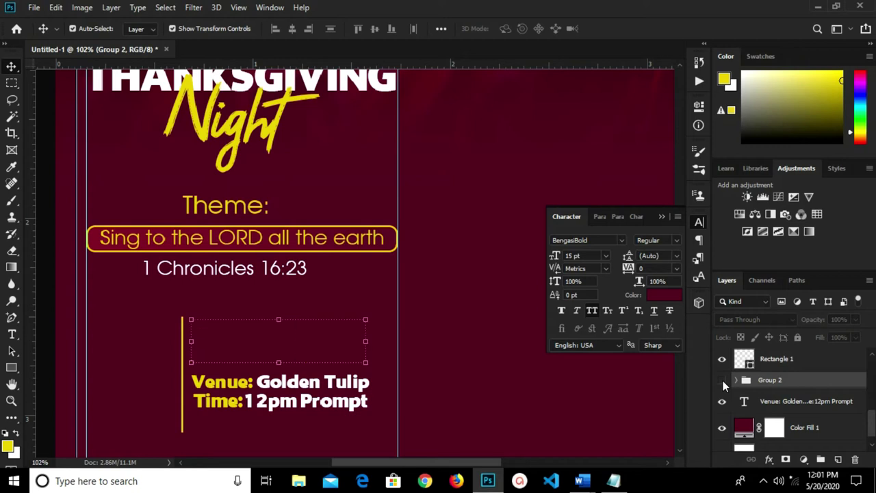
pyautogui.click(722, 380)
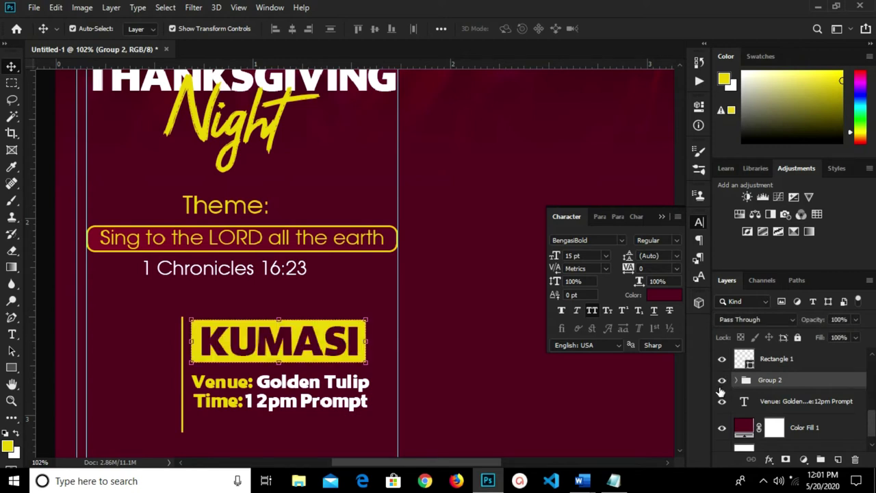
# Nudge the KUMASI group down until it sits just above the venue line
pyautogui.press('Down')
pyautogui.press('Down')
pyautogui.press('Down')
pyautogui.press('Down')
pyautogui.press('Down')
pyautogui.press('Down')
pyautogui.press('Down')
pyautogui.press('Down')
pyautogui.press('Down')
pyautogui.press('Down')
pyautogui.press('Down')
pyautogui.press('Down')
pyautogui.press('Down')
pyautogui.press('Down')
pyautogui.press('Down')
pyautogui.press('Down')
pyautogui.press('Down')
pyautogui.press('Down')
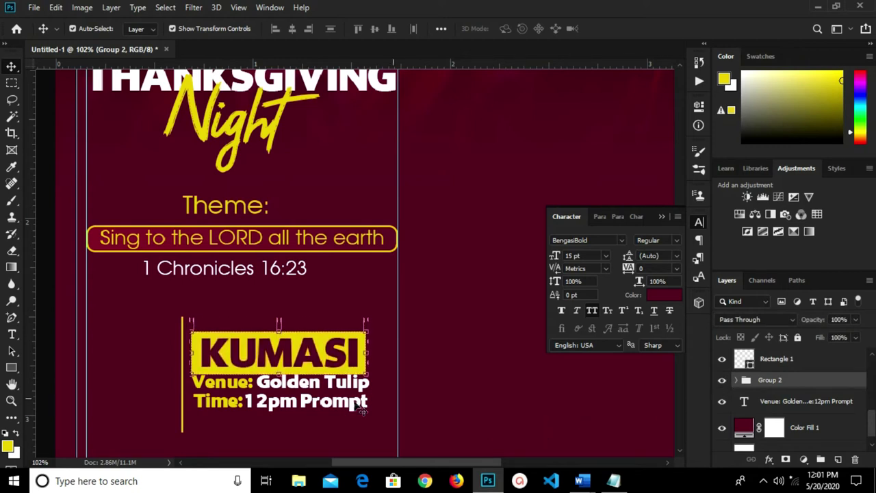
# Nudge the venue and time text down to leave a small gap below the KUMASI rectangle
pyautogui.click(290, 408)
pyautogui.press('Down')
pyautogui.press('Down')
pyautogui.press('Down')
pyautogui.press('Down')
pyautogui.press('Down')
pyautogui.press('Down')
pyautogui.press('Down')
pyautogui.press('Down')
pyautogui.press('Down')
pyautogui.press('Down')
pyautogui.press('Down')
pyautogui.press('Down')
pyautogui.press('Down')
pyautogui.press('Down')
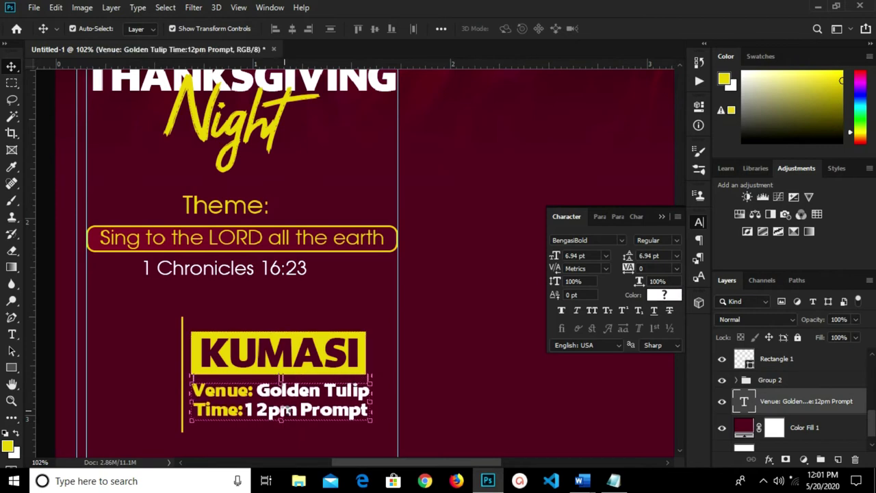
# Select the KUMASI group again and nudge it slightly further down towards the venue line
pyautogui.doubleClick(780, 380)
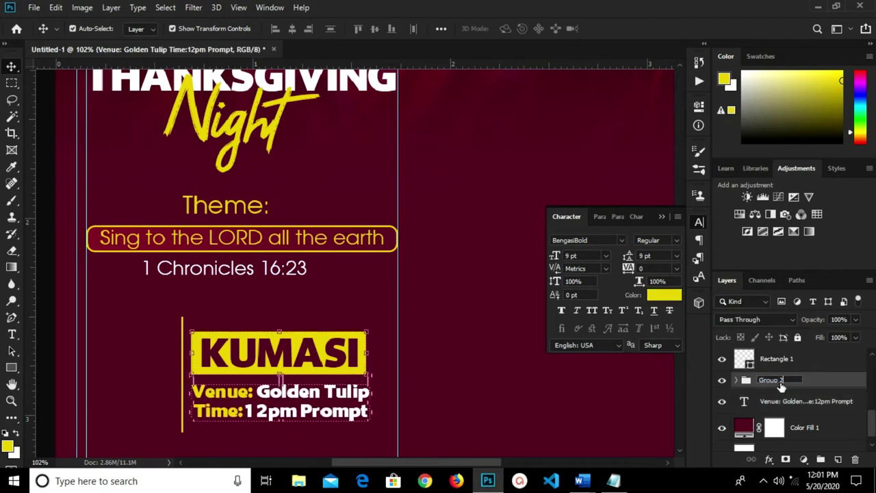
pyautogui.press('Return')
pyautogui.press('Down')
pyautogui.press('Down')
pyautogui.press('Down')
pyautogui.press('Down')
pyautogui.press('Down')
pyautogui.press('Down')
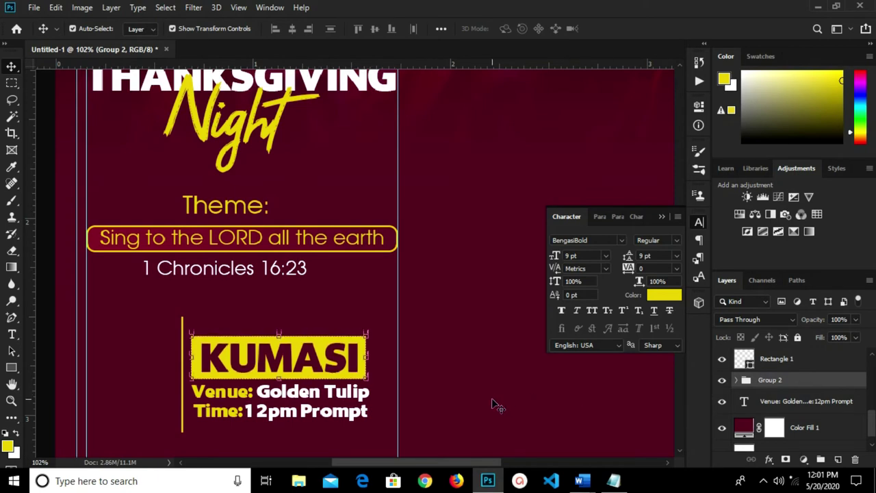
# Switch to the praise file in Notepad and copy the lines "20", "september" and "saturday"
pyautogui.click(613, 480)
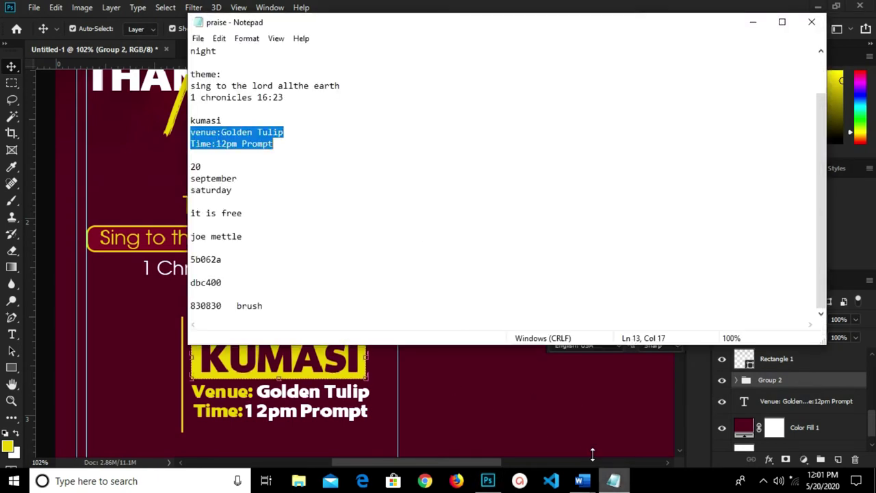
pyautogui.moveTo(191, 166); pyautogui.dragTo(233, 191)
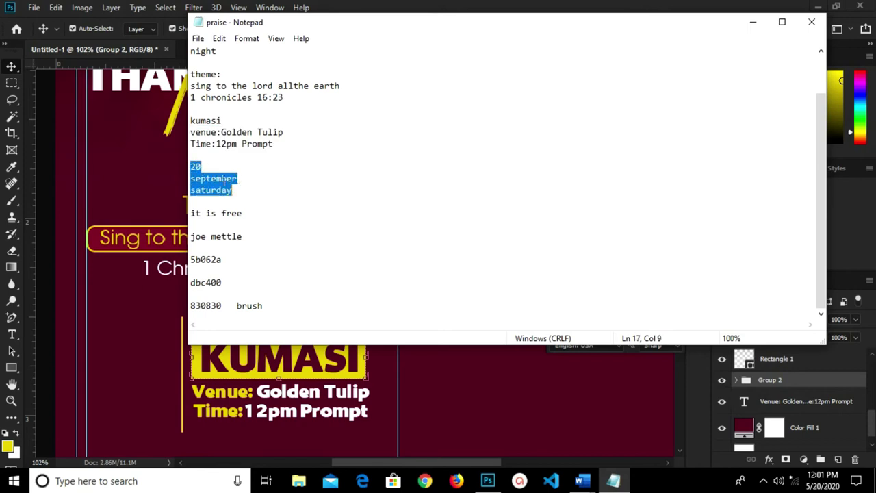
pyautogui.rightClick(215, 181)
pyautogui.click(263, 230)
# Return to Photoshop and paste the copied date lines as a new text layer near the upper right of KUMASI
pyautogui.click(459, 393)
pyautogui.press('t')
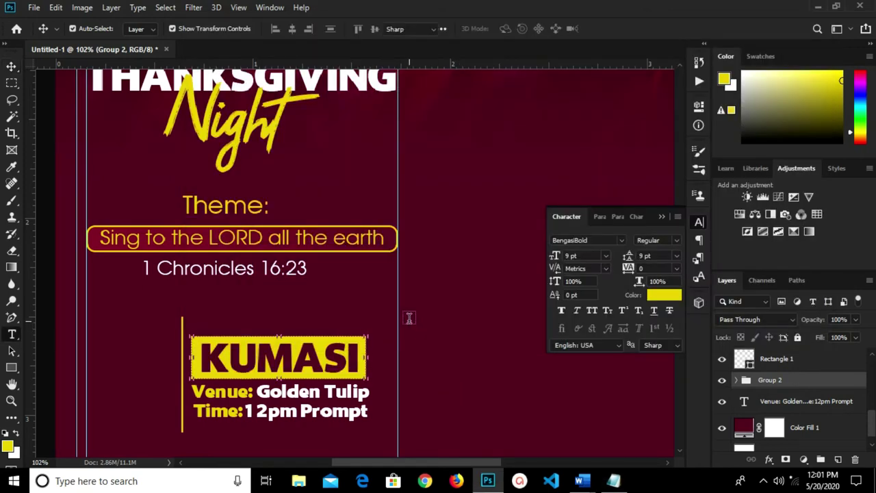
pyautogui.click(413, 314)
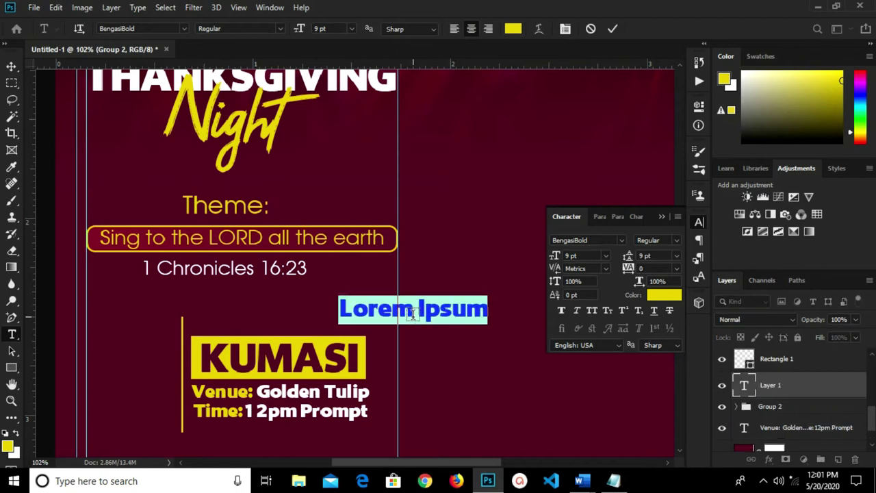
pyautogui.hotkey('ctrl', 'v')
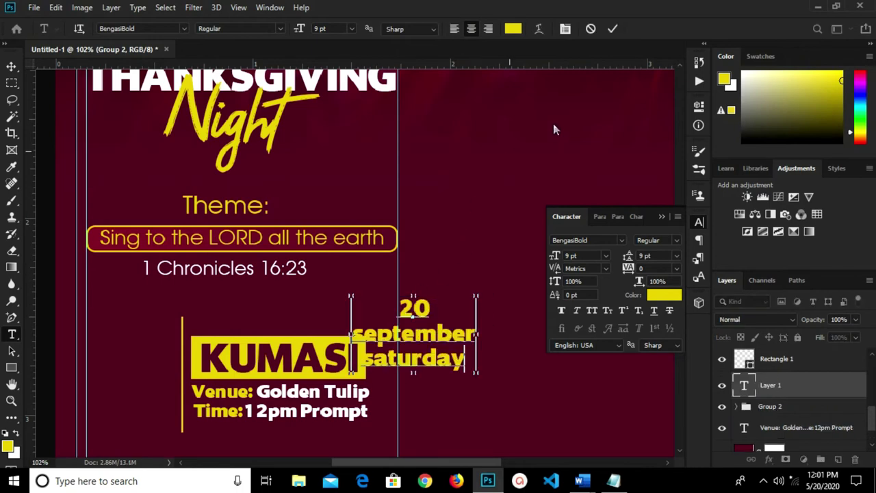
pyautogui.click(614, 29)
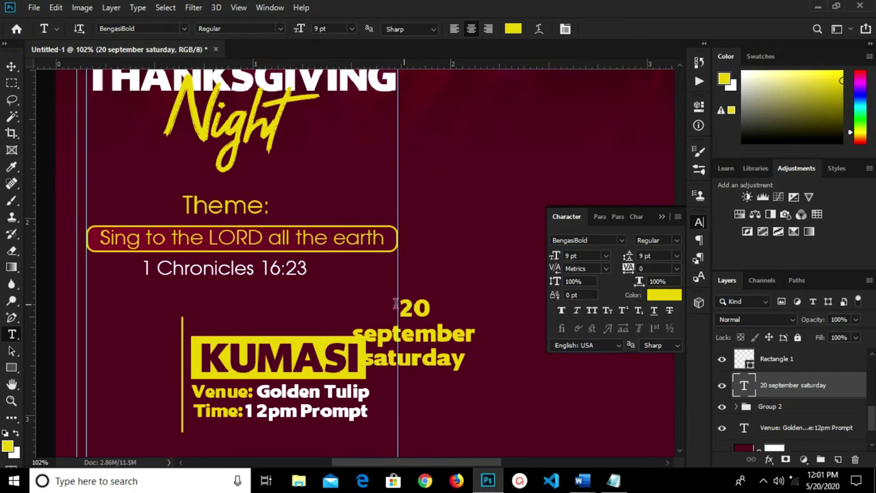
# Delete "20" from the pasted date text
pyautogui.moveTo(430, 310); pyautogui.dragTo(392, 309)
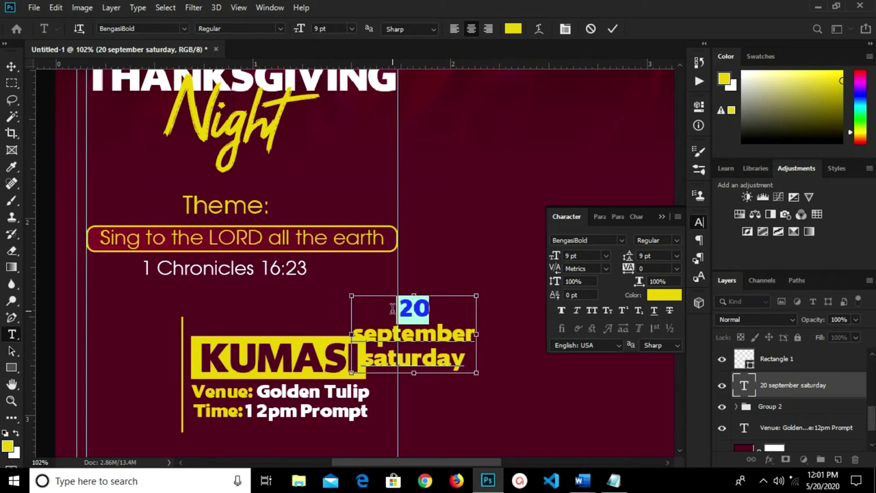
pyautogui.press('BackSpace')
pyautogui.click(612, 29)
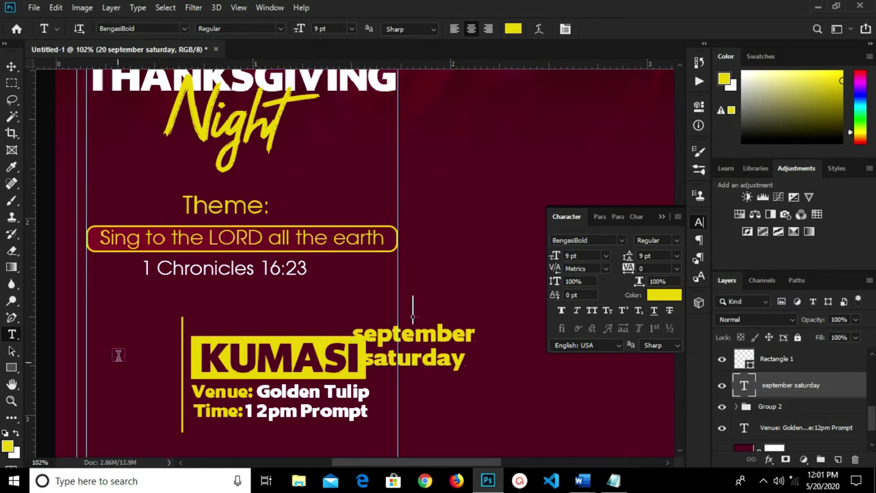
# Add a new text layer reading "20" beside the vertical divider line, opposite KUMASI, and set its size to 27 pt
pyautogui.click(107, 336)
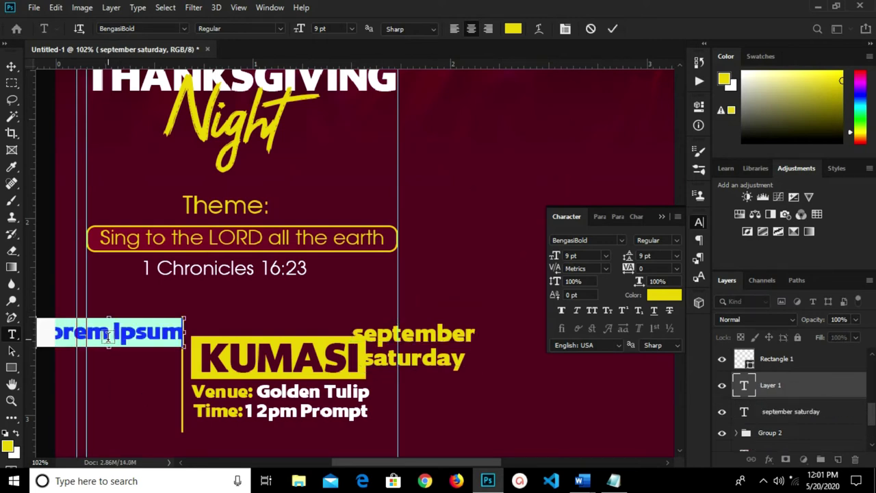
pyautogui.write('20')
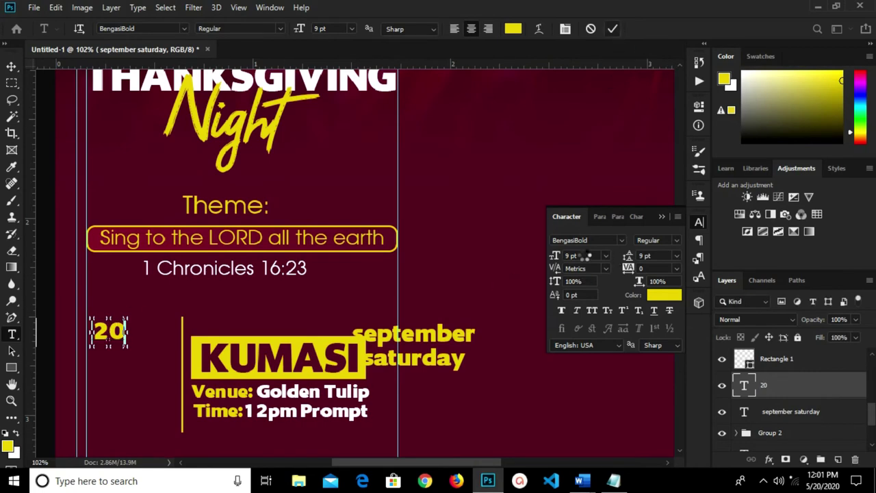
pyautogui.hotkey('ctrl', 'Return')
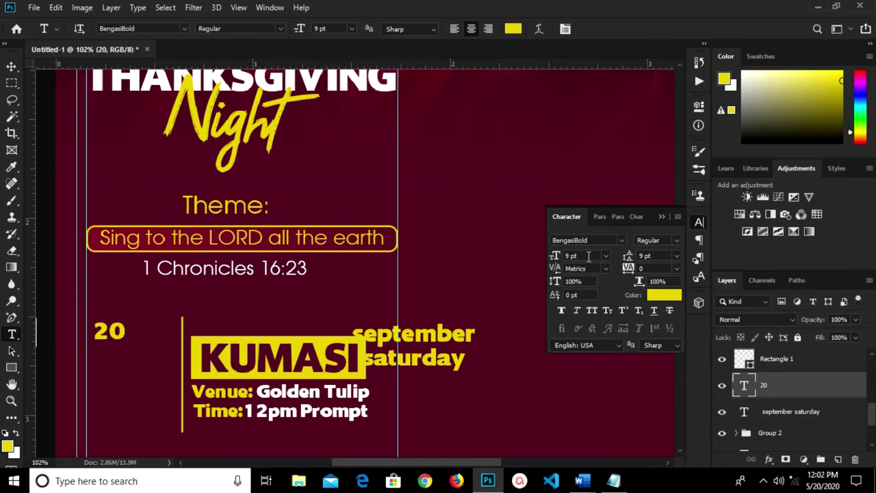
pyautogui.write('3')
pyautogui.press('Return')
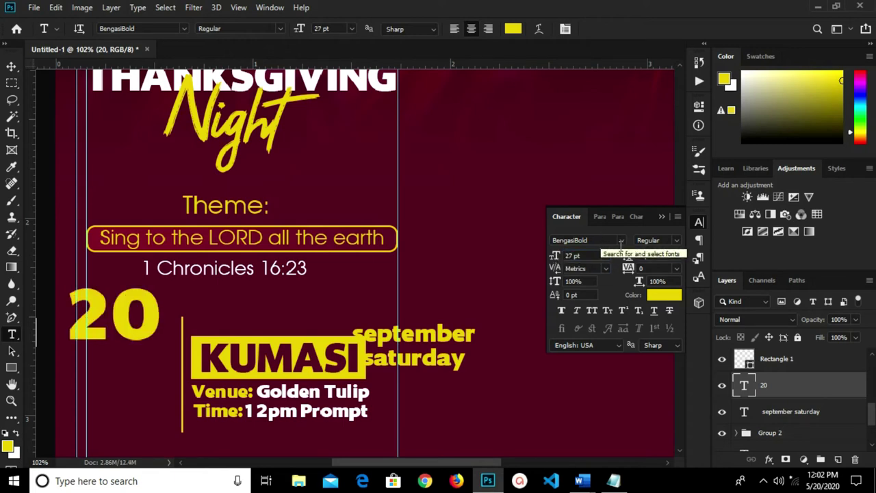
# Move the "20" down between the inner left guide and the divider line, level with KUMASI
pyautogui.press('v')
pyautogui.moveTo(124, 313); pyautogui.dragTo(144, 359)
pyautogui.press('Left')
pyautogui.press('Left')
pyautogui.press('Left')
pyautogui.press('Left')
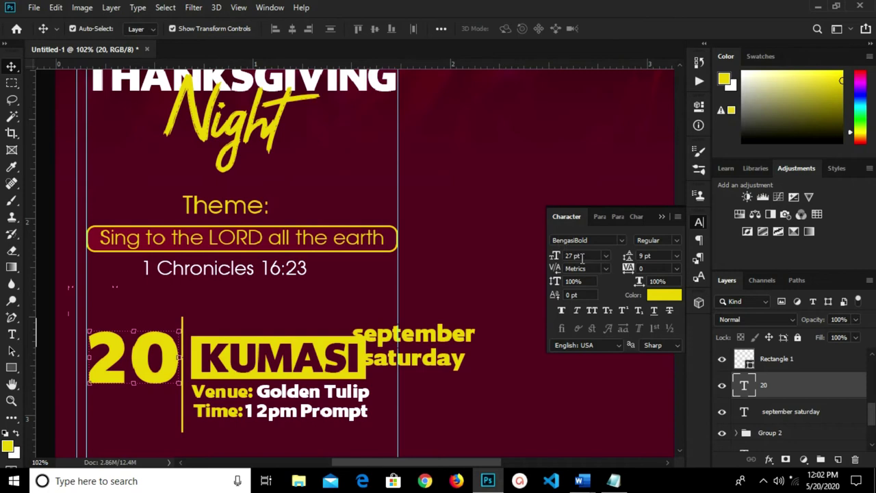
# Set the "september saturday" text in all caps and move it beneath the "20"
pyautogui.moveTo(448, 352); pyautogui.dragTo(490, 361)
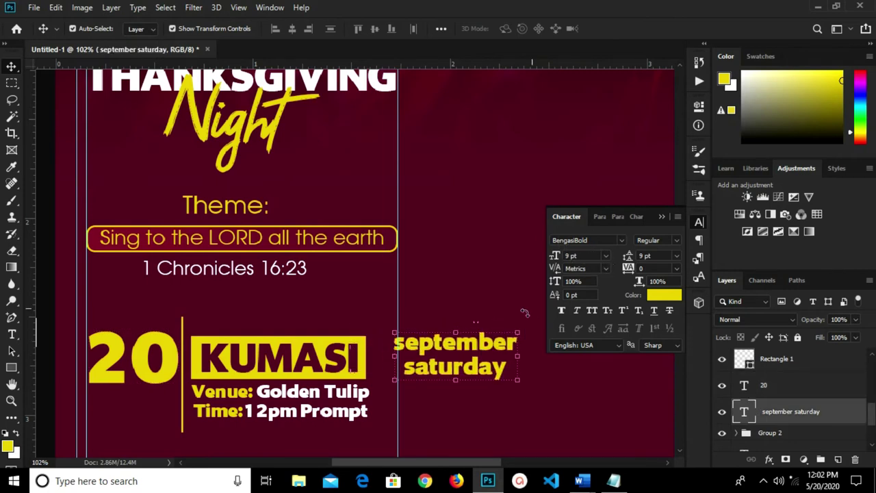
pyautogui.click(594, 312)
pyautogui.moveTo(470, 349); pyautogui.dragTo(170, 403)
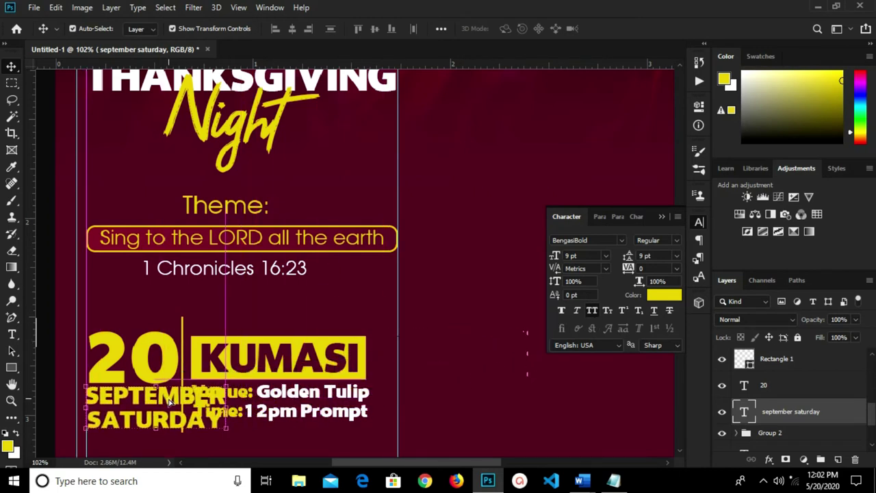
# Reduce the "september saturday" text to 6 pt and fit it under the "20", between the inner left guide and the divider line
pyautogui.click(604, 256)
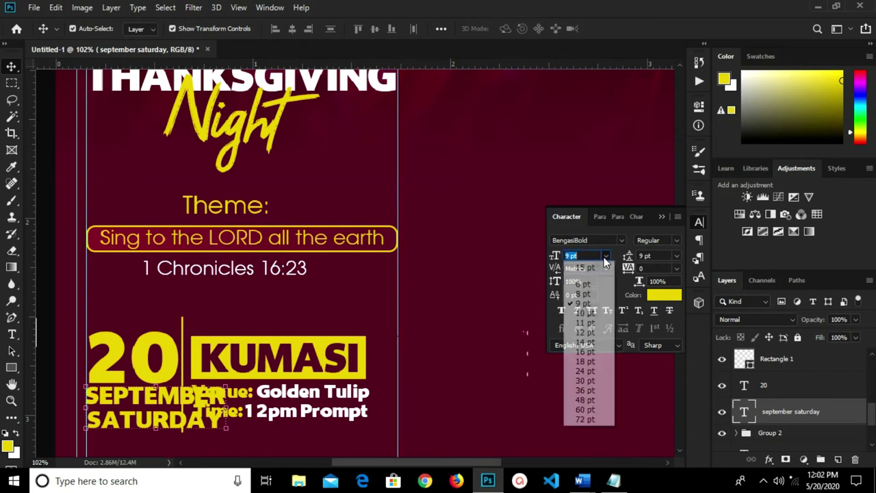
pyautogui.click(592, 286)
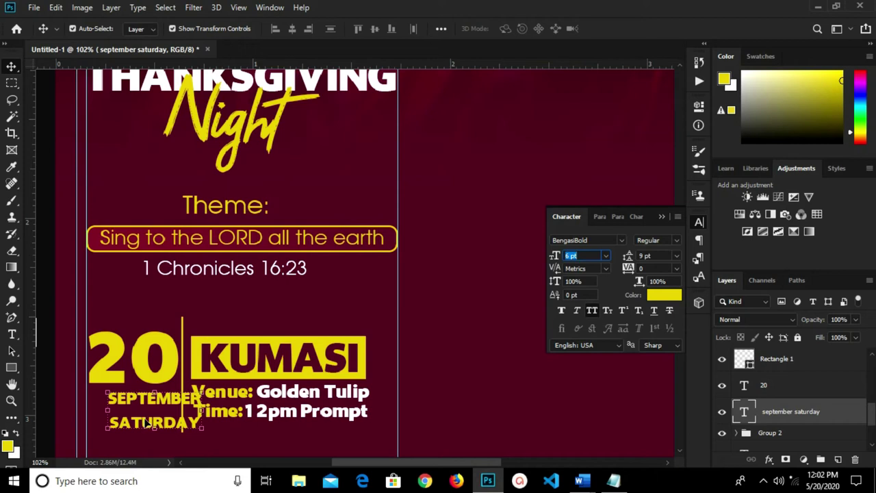
pyautogui.click(457, 320)
pyautogui.scroll(3, 156, 429)
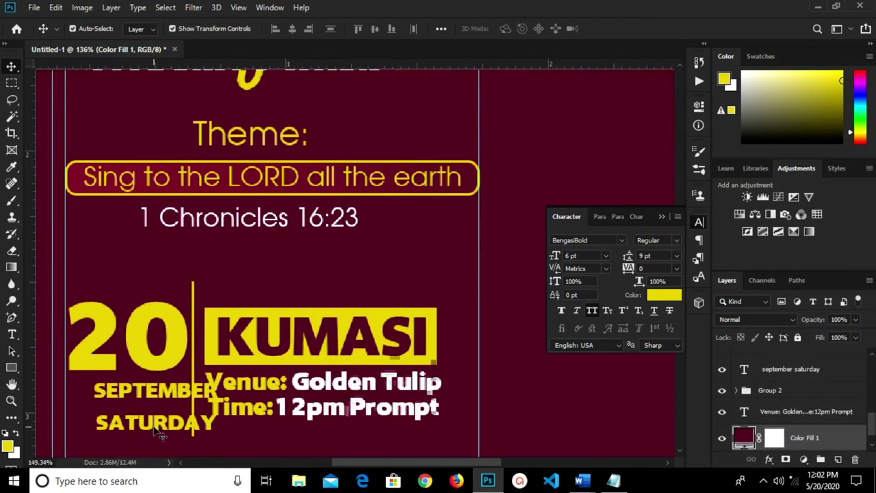
pyautogui.click(156, 430)
pyautogui.press('t')
pyautogui.moveTo(122, 423); pyautogui.dragTo(136, 423)
pyautogui.click(130, 417)
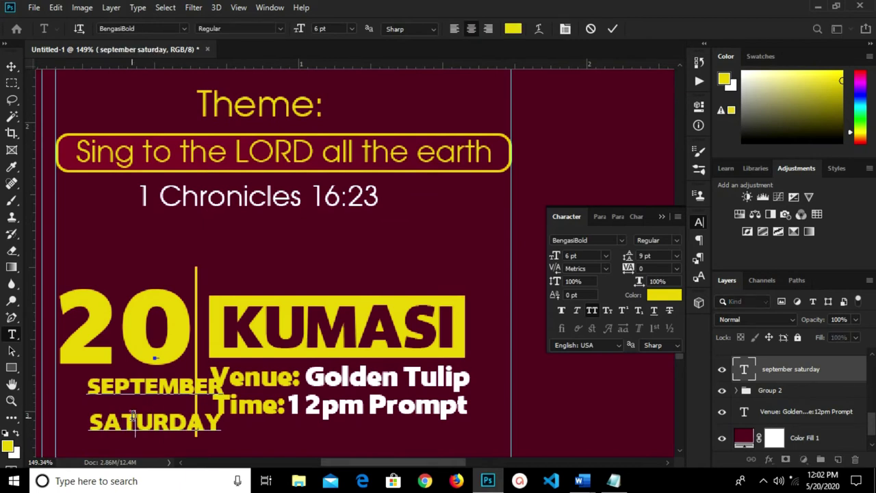
pyautogui.click(610, 30)
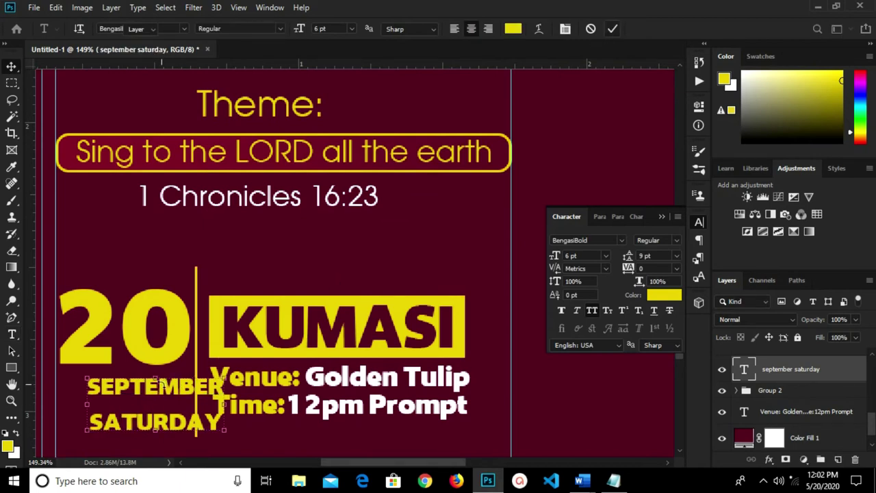
pyautogui.press('v')
pyautogui.moveTo(171, 425); pyautogui.dragTo(150, 422)
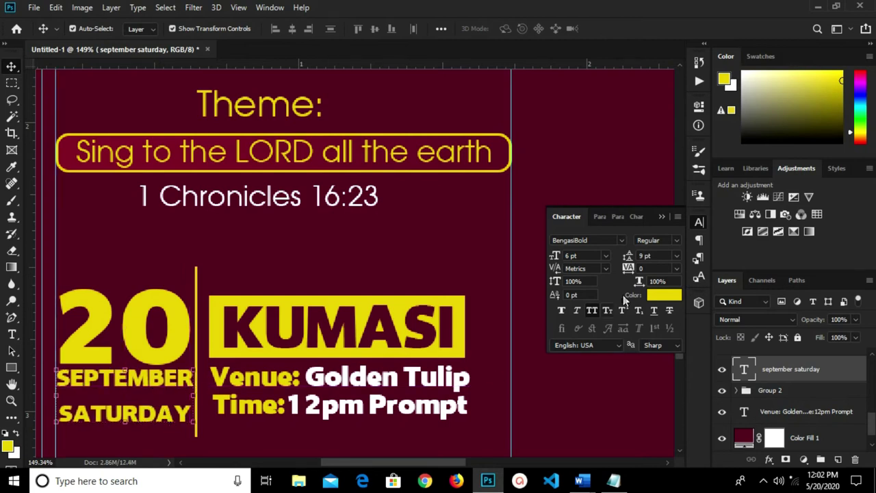
# Set the leading of the "september saturday" text to 6 pt and lower it just clear of the "20"
pyautogui.click(674, 255)
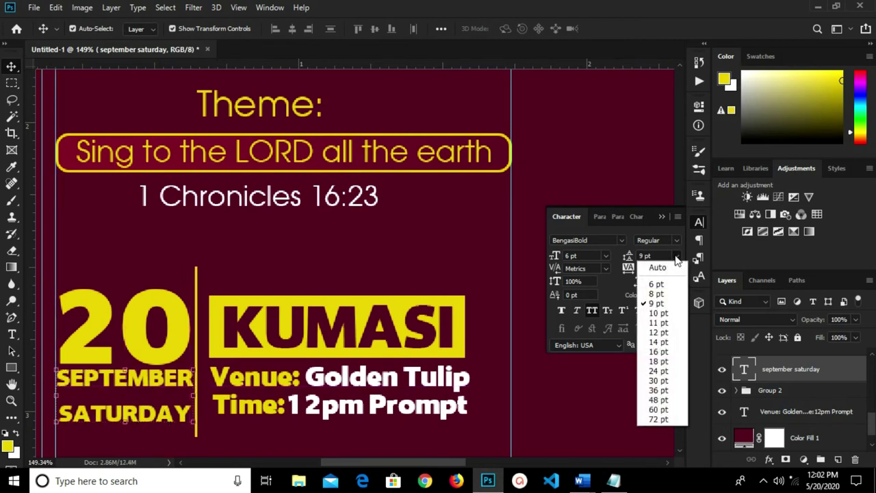
pyautogui.click(656, 284)
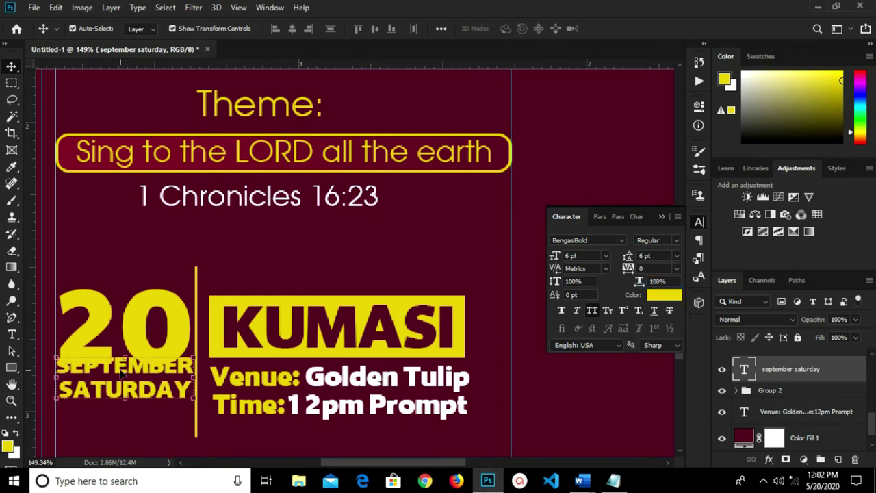
pyautogui.scroll(-3, 175, 361)
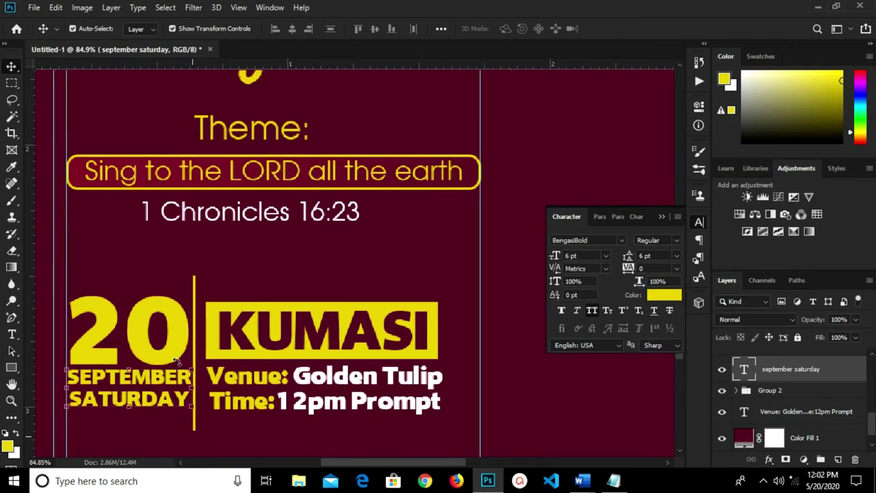
pyautogui.scroll(-2, 176, 362)
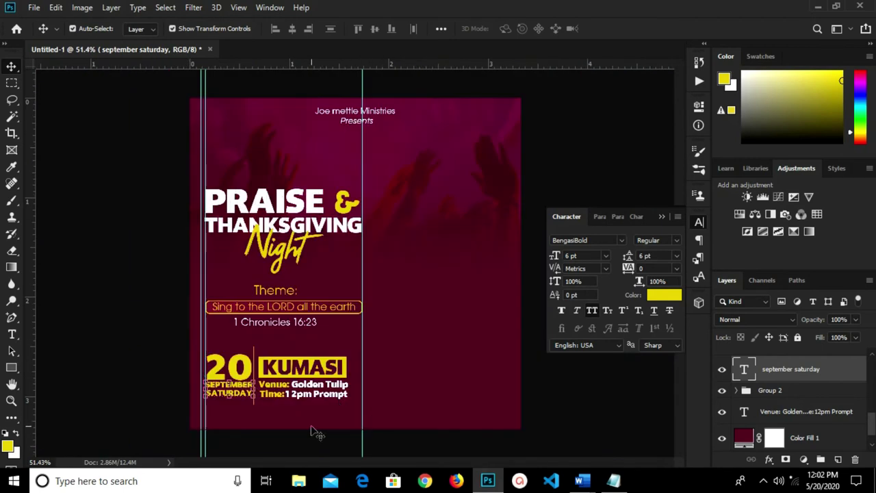
# Select the "20" and nudge it slightly up from the SEPTEMBER line, then deselect it
pyautogui.click(524, 419)
pyautogui.click(243, 385)
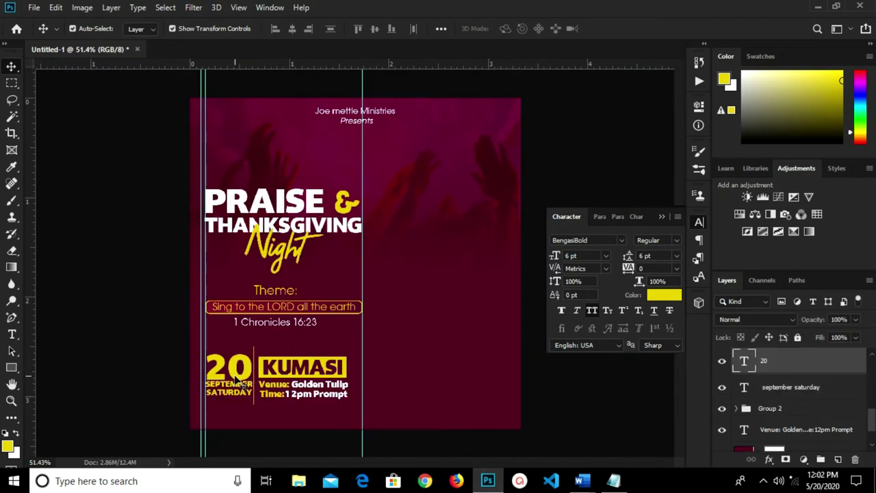
pyautogui.click(131, 387)
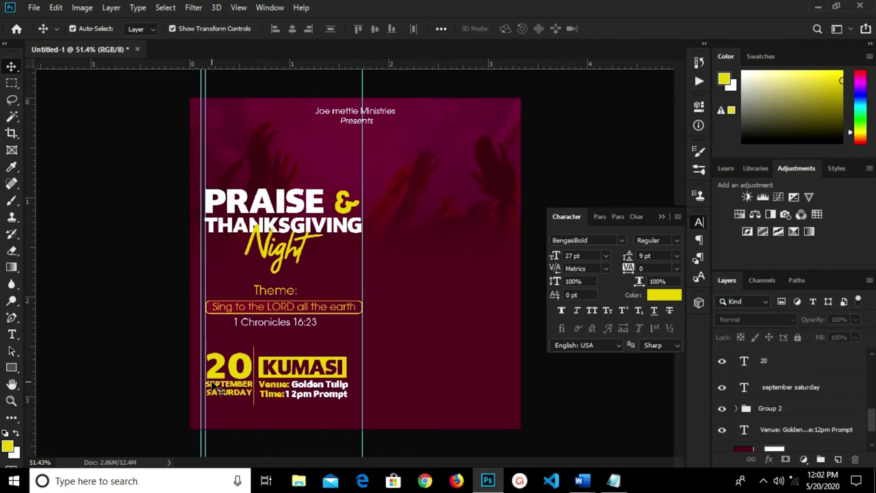
# Widen the vertical divider line between the date and KUMASI to 133.33% of its width
pyautogui.scroll(1, 218, 388)
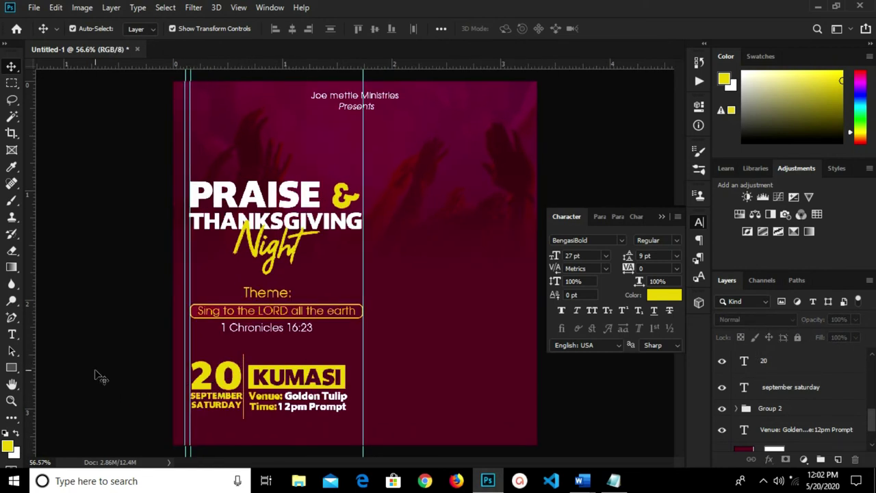
pyautogui.scroll(3, 233, 395)
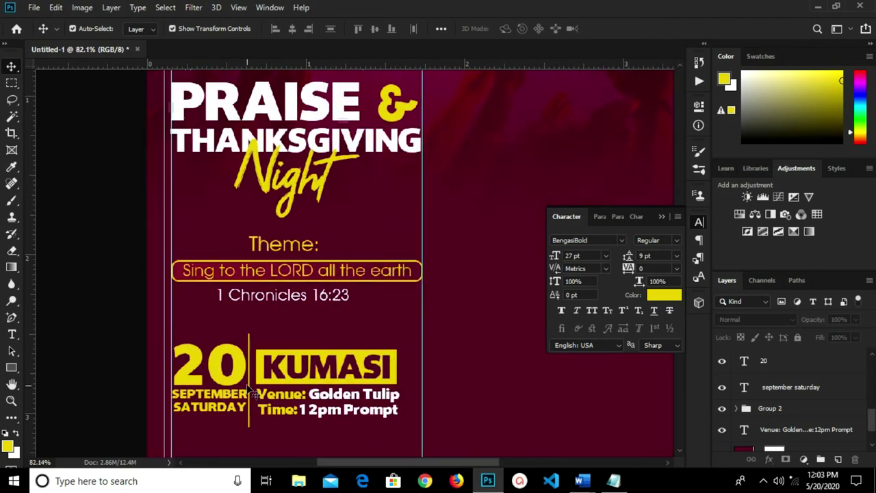
pyautogui.scroll(3, 252, 388)
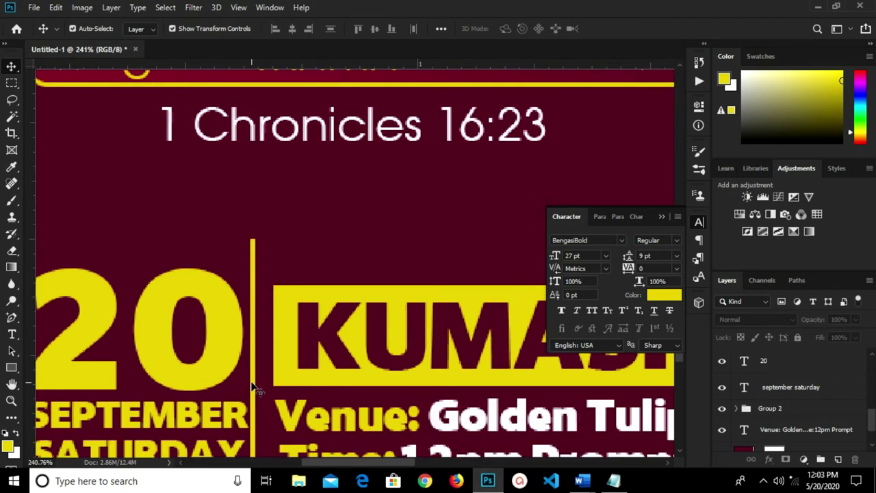
pyautogui.click(253, 387)
pyautogui.scroll(3, 253, 377)
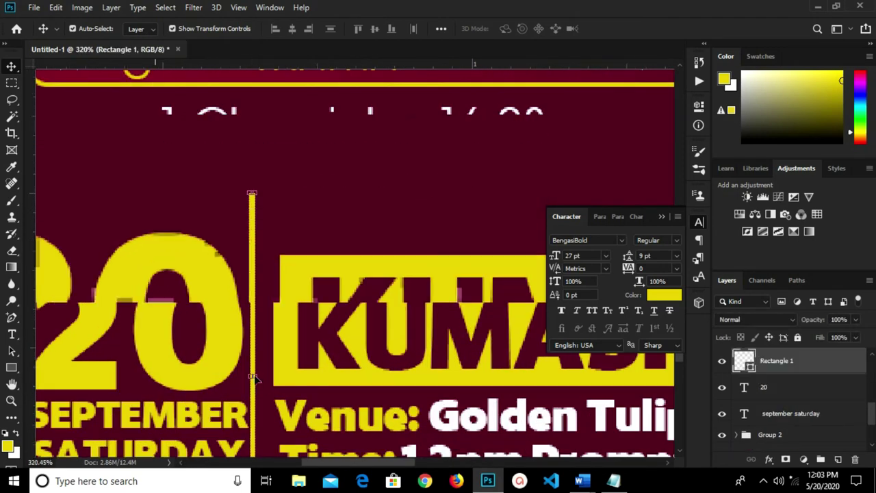
pyautogui.moveTo(254, 376); pyautogui.dragTo(260, 378)
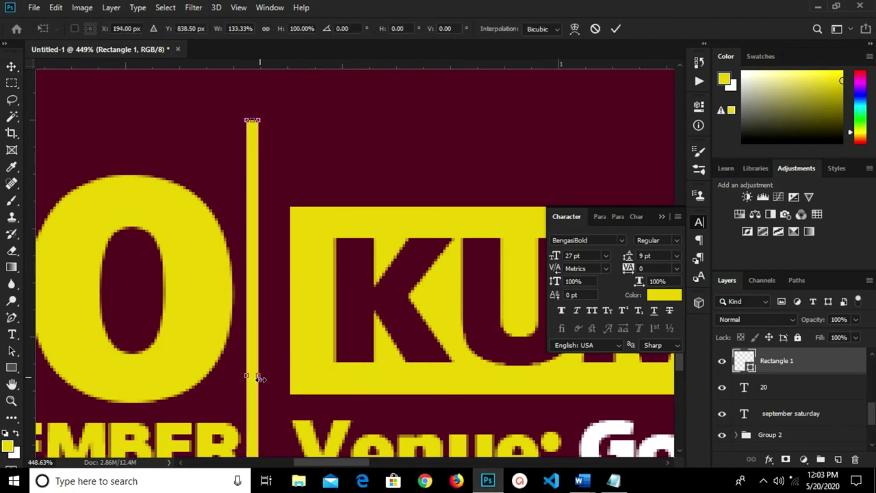
pyautogui.click(614, 29)
pyautogui.scroll(-3, 479, 180)
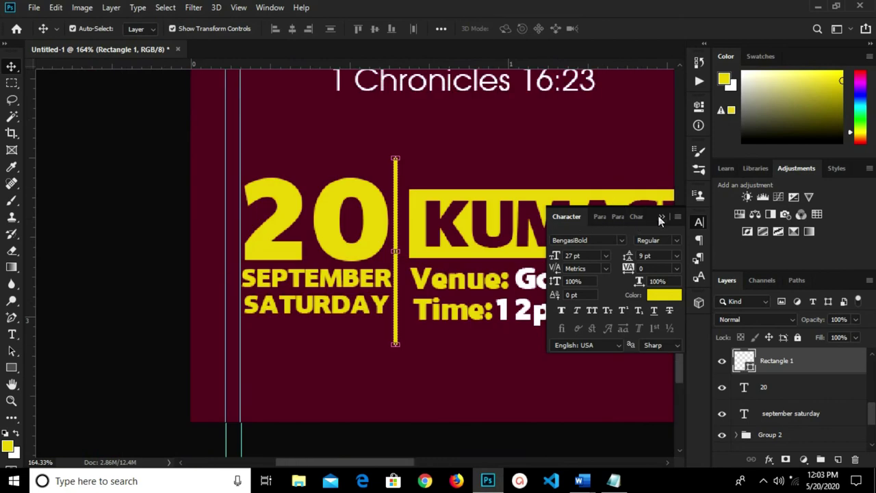
# Collapse the character settings and deselect the divider line
pyautogui.click(661, 216)
pyautogui.scroll(-2, 471, 210)
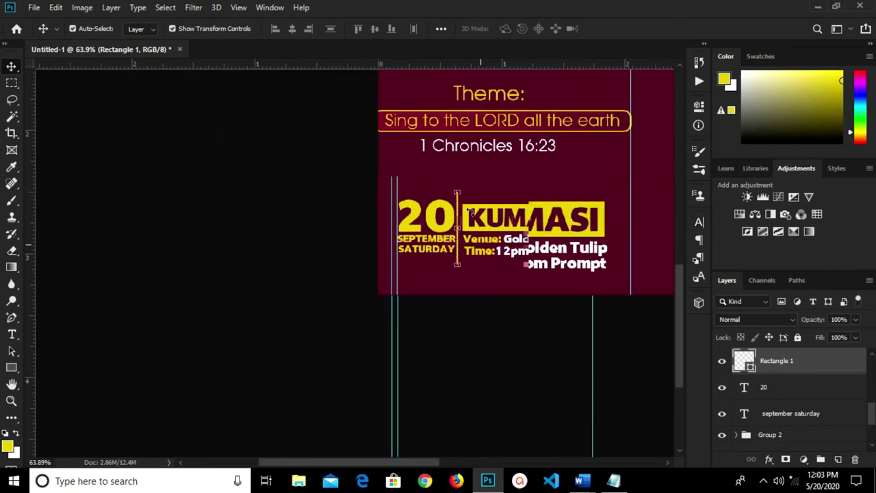
pyautogui.scroll(-1, 472, 212)
pyautogui.scroll(1, 420, 274)
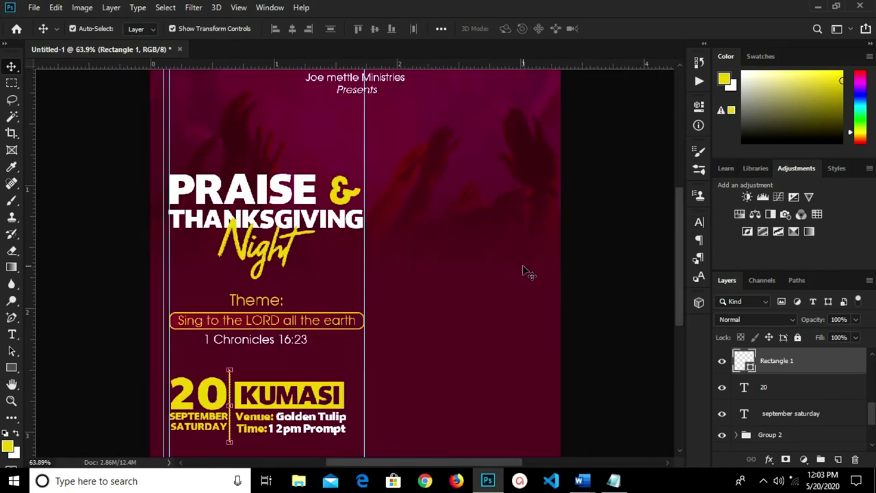
pyautogui.click(553, 281)
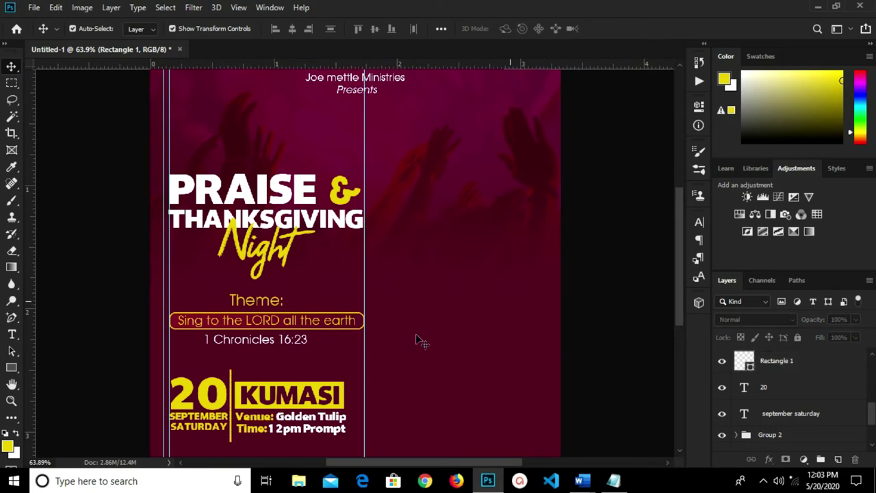
# Draw a yellow upright rectangle about 110 by 253 px overlapping the flyer's top edge near its upper right corner
pyautogui.click(12, 367)
pyautogui.rightClick(18, 368)
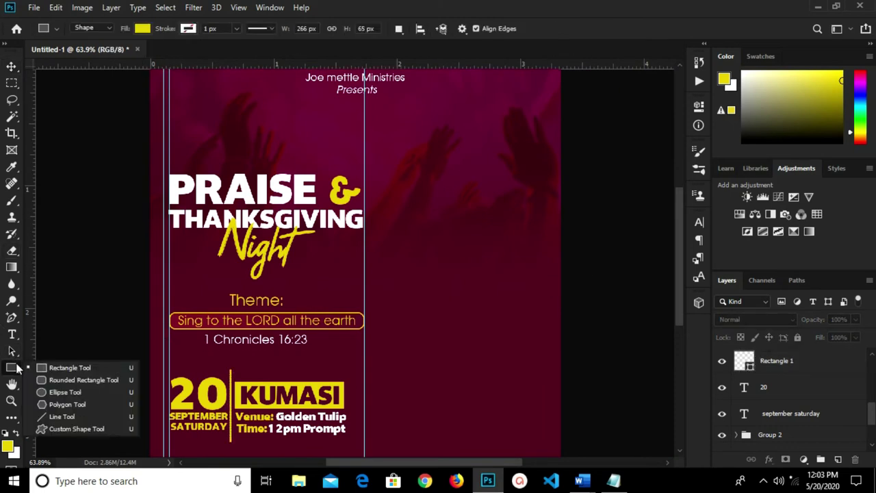
pyautogui.click(42, 369)
pyautogui.scroll(-2, 471, 85)
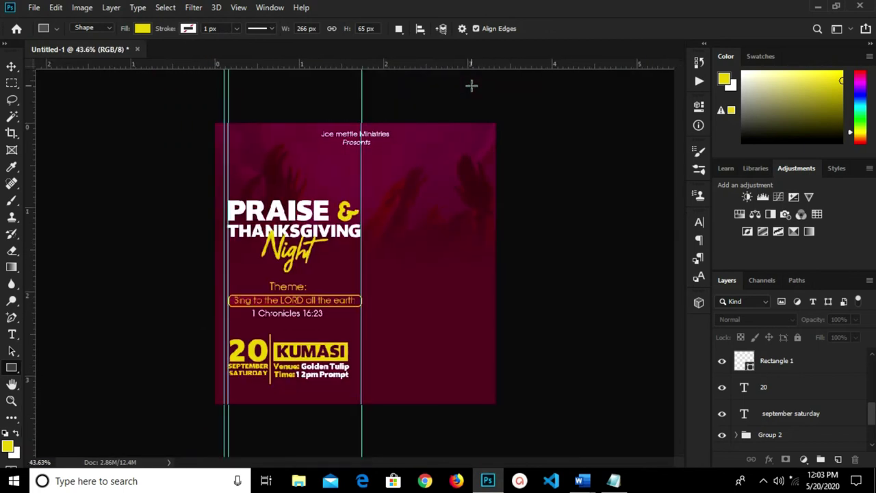
pyautogui.moveTo(442, 104); pyautogui.dragTo(472, 174)
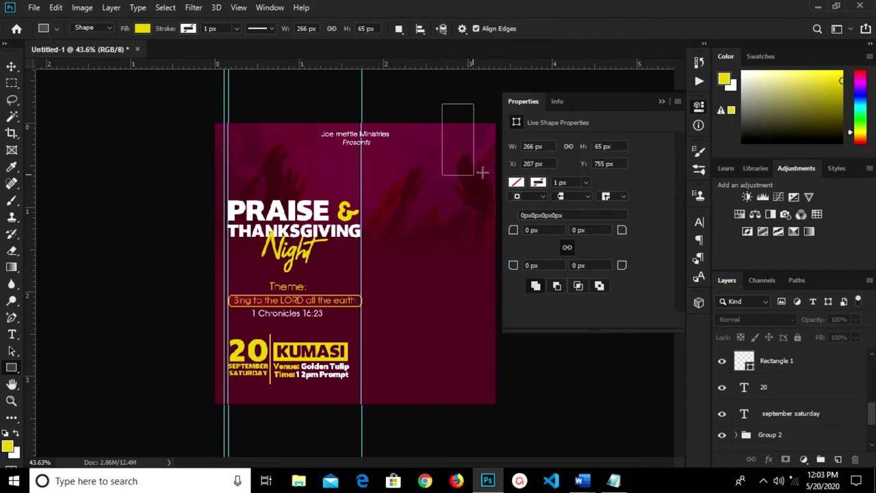
# Round all corners of the yellow rectangle to 50 px and move it slightly further up past the flyer's top edge
pyautogui.click(578, 230)
pyautogui.write('50')
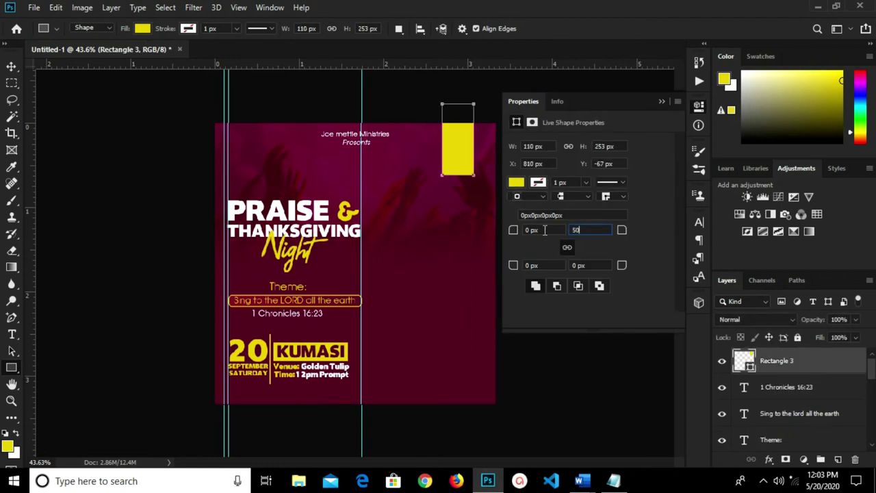
pyautogui.press('Return')
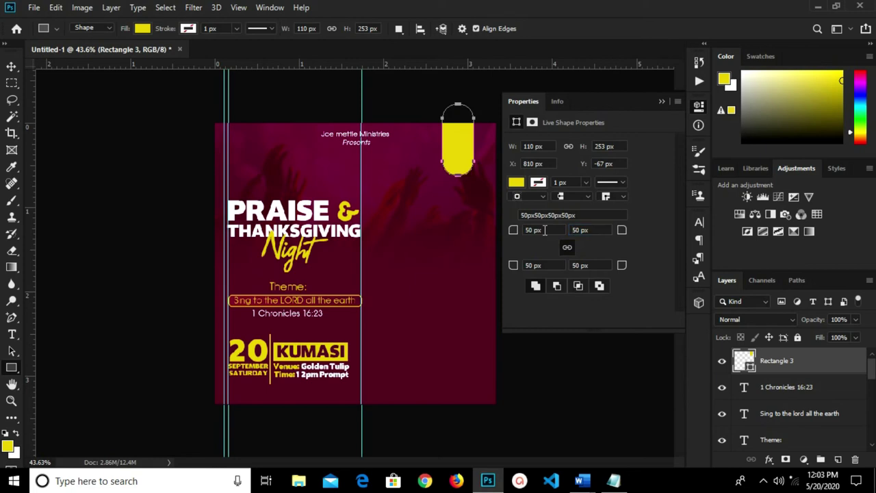
pyautogui.click(662, 100)
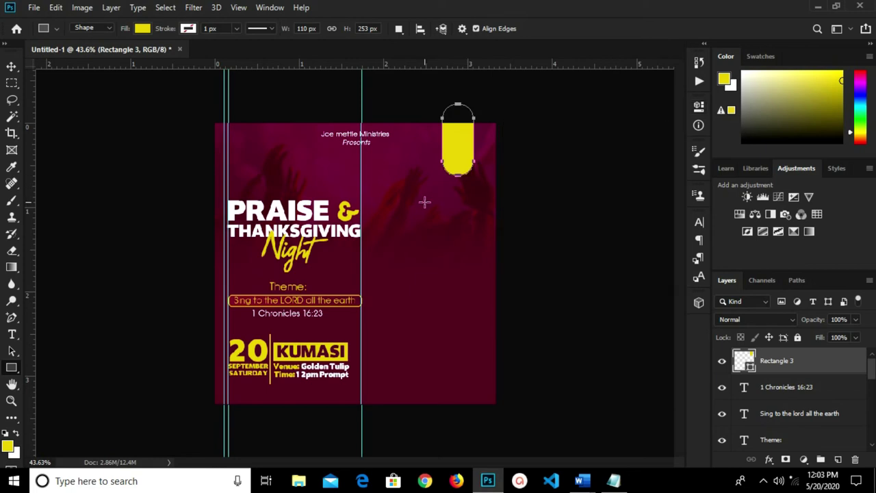
pyautogui.press('v')
pyautogui.moveTo(462, 160); pyautogui.dragTo(461, 152)
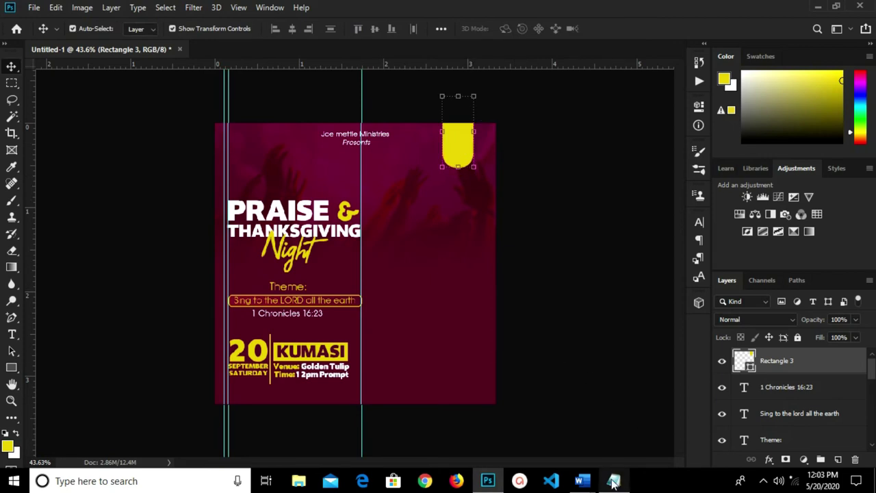
# Copy the phrase "it is free" from the praise notes in Notepad and return to the flyer in Photoshop
pyautogui.click(614, 482)
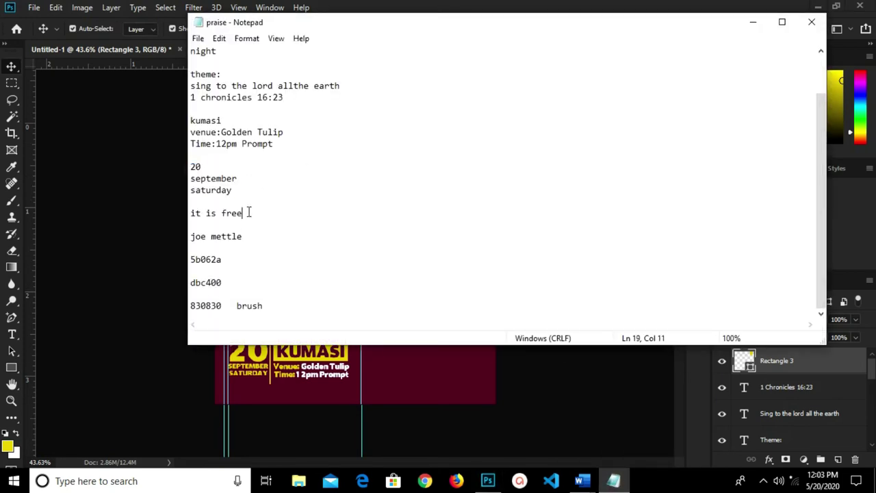
pyautogui.moveTo(249, 213); pyautogui.dragTo(191, 212)
pyautogui.rightClick(211, 215)
pyautogui.click(243, 255)
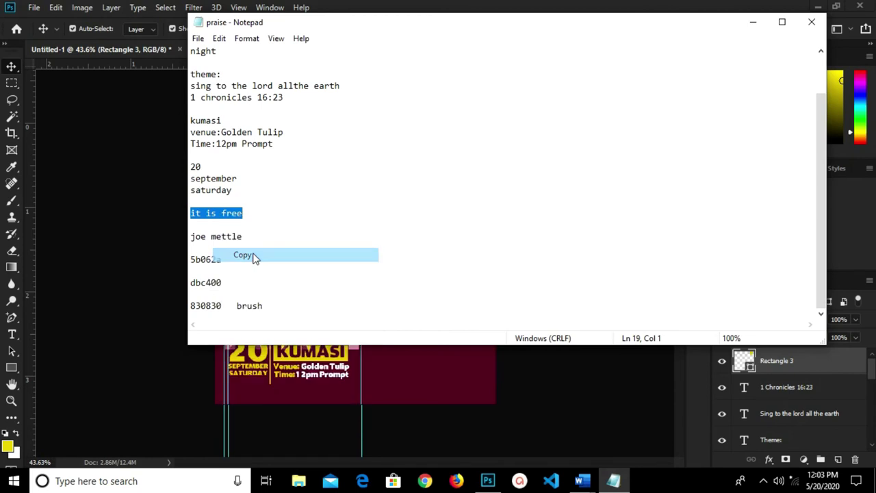
pyautogui.click(449, 386)
# Add the text "it is free" at 6 pt on the flyer, beside the yellow tag
pyautogui.hotkey('ctrl', '0')
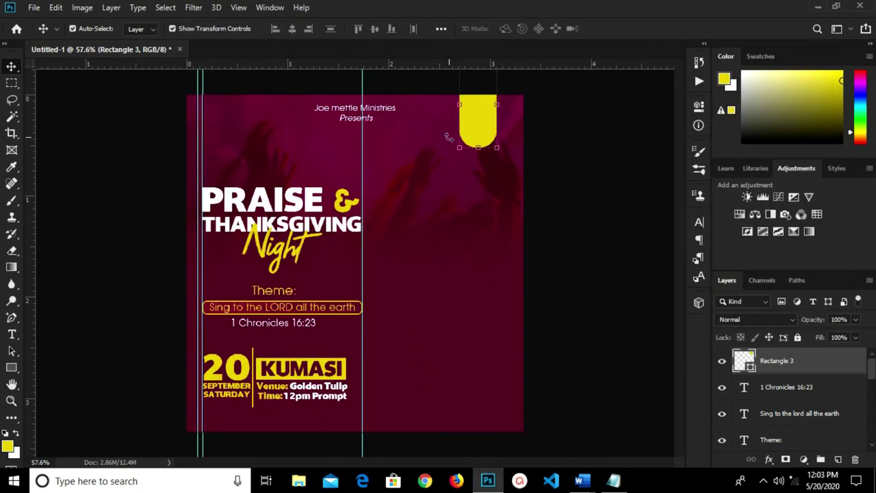
pyautogui.press('t')
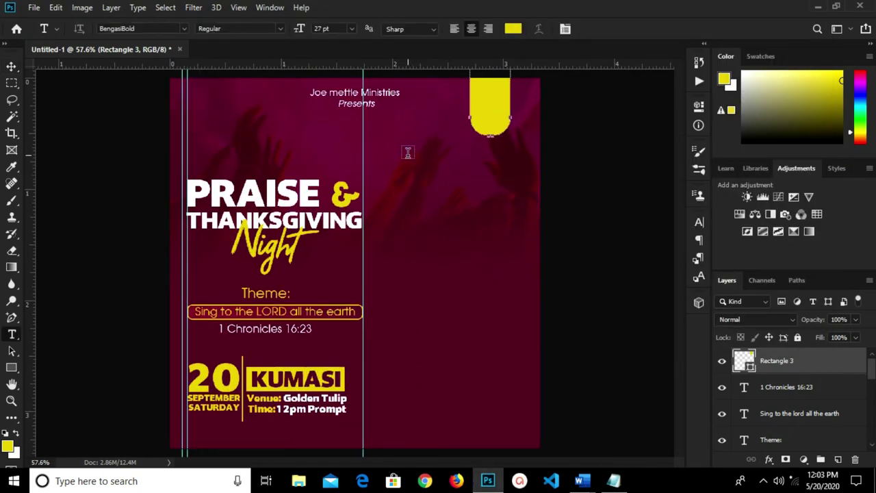
pyautogui.click(351, 29)
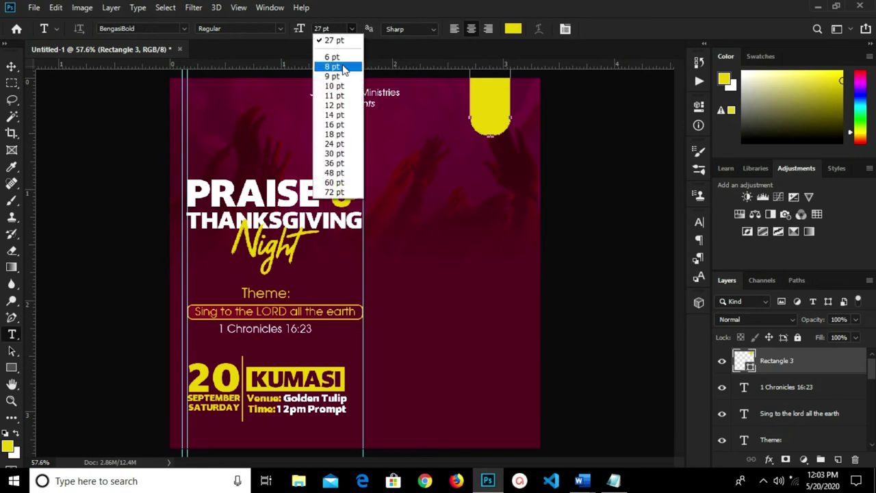
pyautogui.click(335, 57)
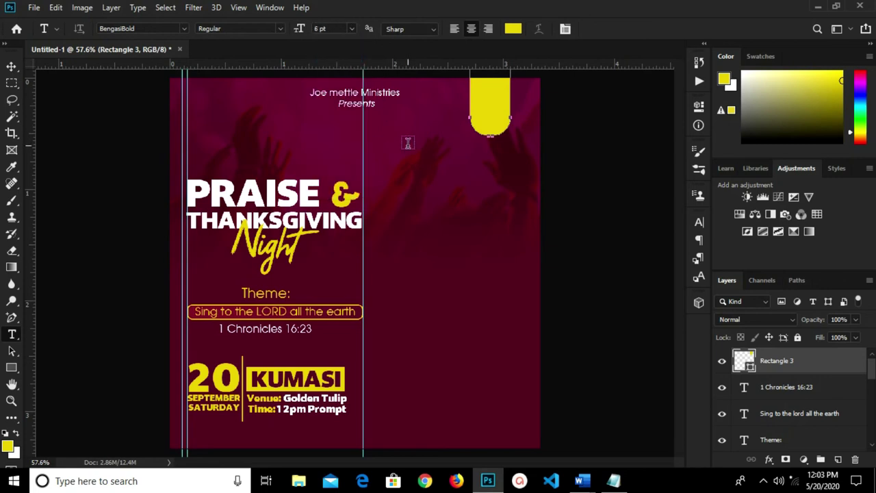
pyautogui.click(407, 143)
pyautogui.write('it is free')
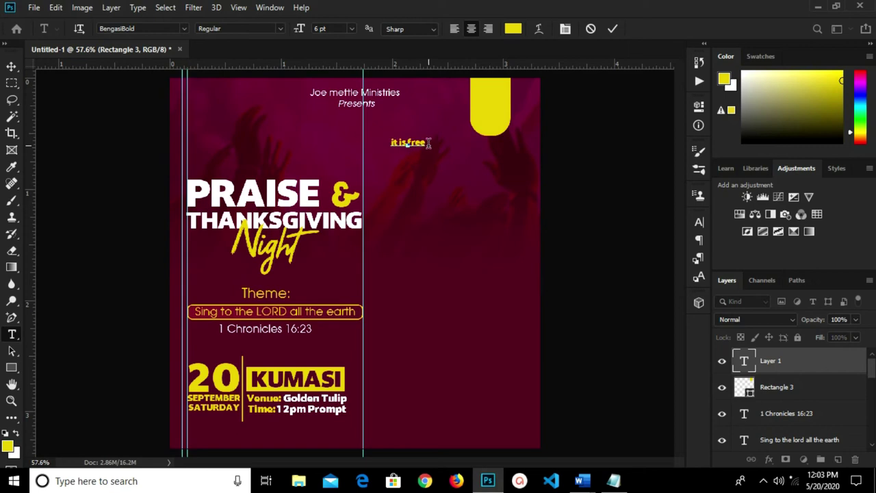
pyautogui.click(615, 28)
# Recolour the "it is free" text to the flyer's dark maroon 5b062a and place it on the yellow tag
pyautogui.press('v')
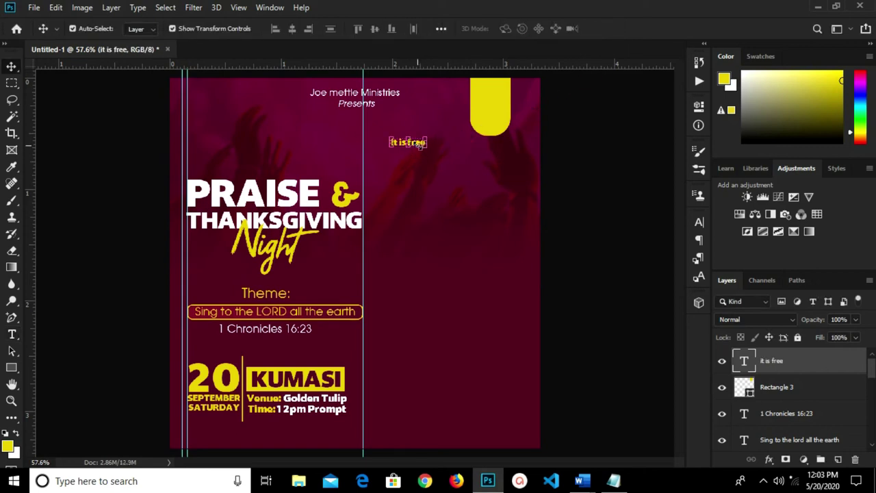
pyautogui.click(699, 223)
pyautogui.click(670, 300)
pyautogui.click(438, 301)
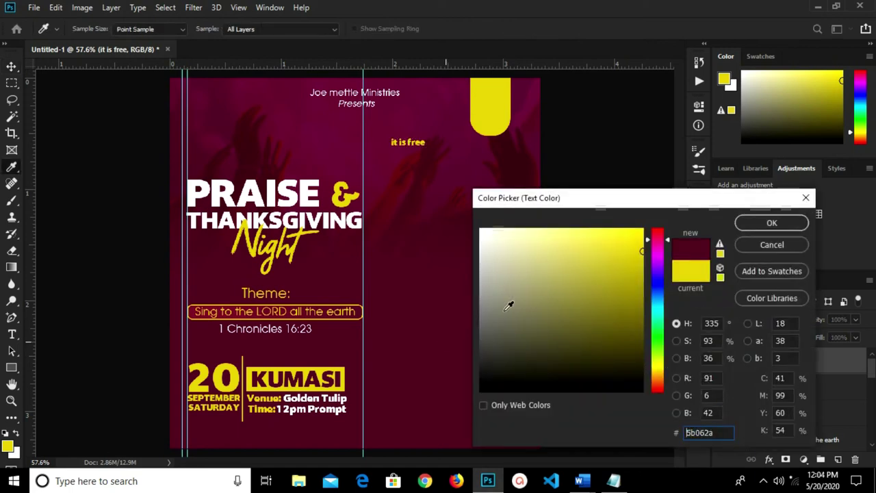
pyautogui.click(771, 223)
pyautogui.moveTo(404, 144); pyautogui.dragTo(493, 96)
# Put the word "free" on a second line of the tag text and format it in all caps at 9 pt
pyautogui.scroll(3, 492, 96)
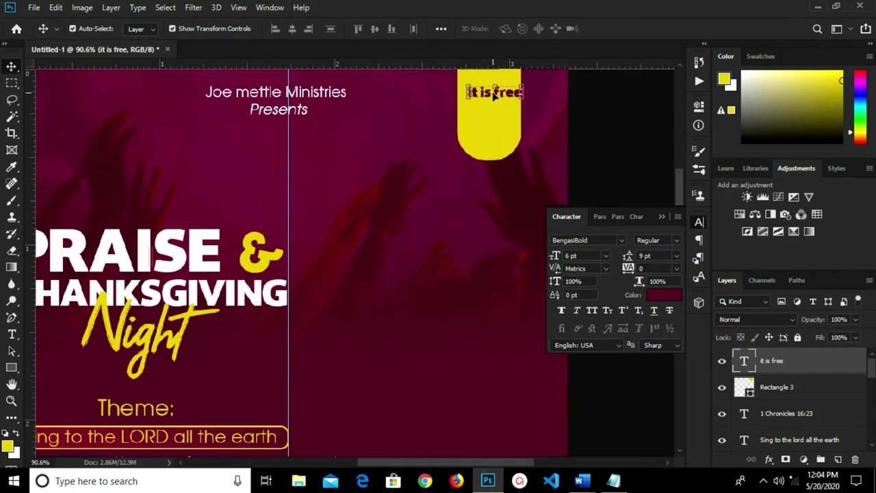
pyautogui.press('t')
pyautogui.click(494, 93)
pyautogui.press('Return')
pyautogui.moveTo(482, 114); pyautogui.dragTo(460, 113)
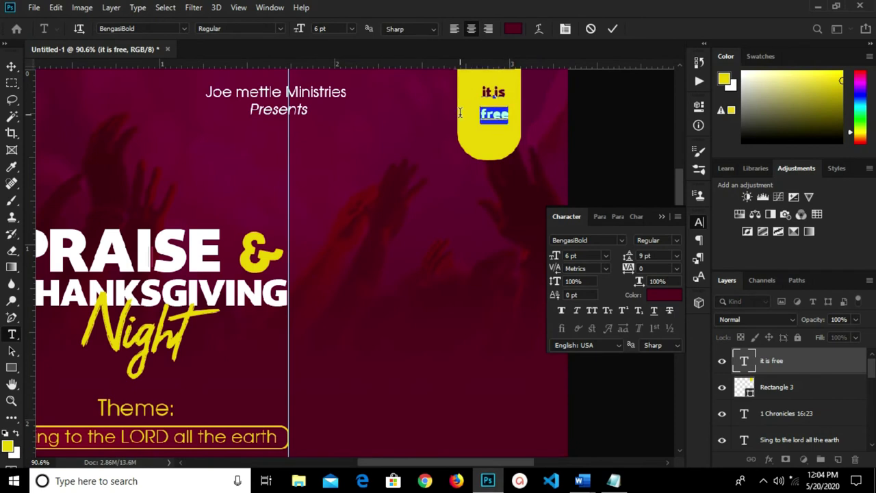
pyautogui.click(594, 309)
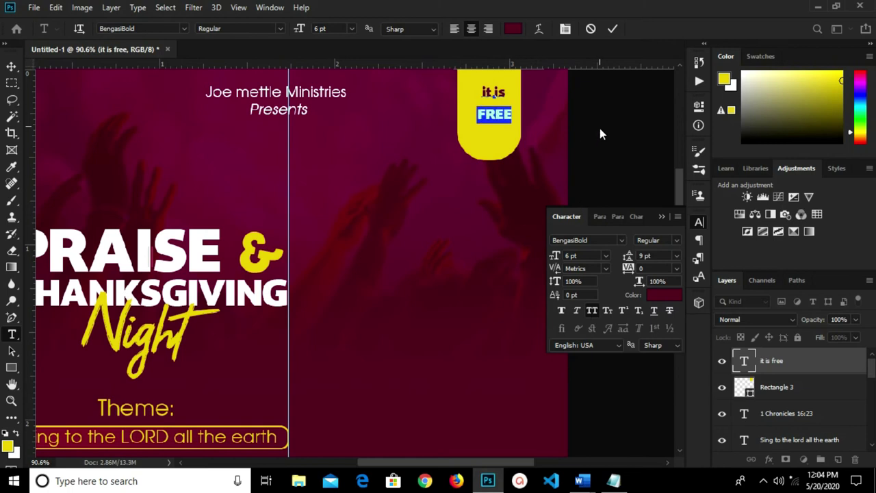
pyautogui.click(605, 256)
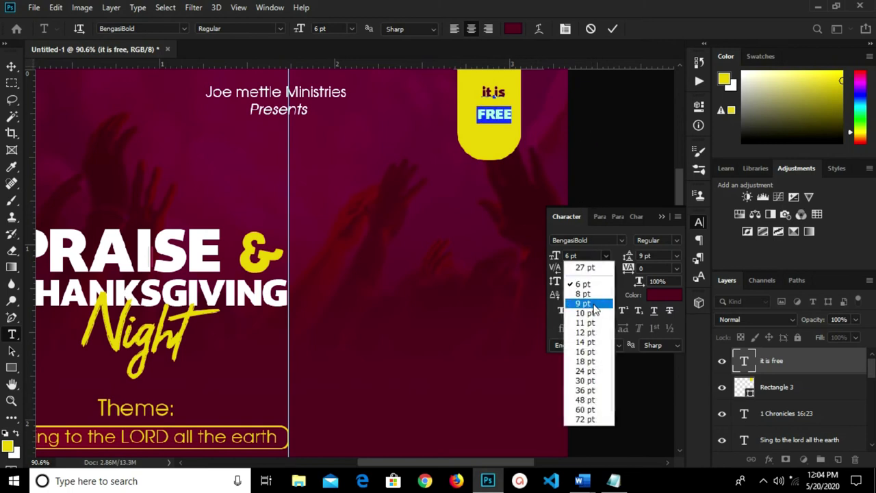
pyautogui.click(590, 303)
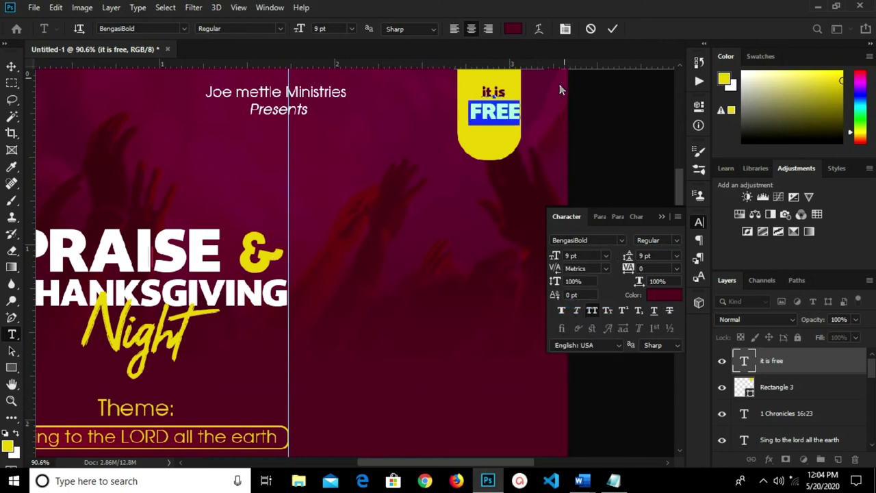
# Set the words "it is" in the tag text to 9 pt
pyautogui.click(512, 112)
pyautogui.moveTo(483, 91); pyautogui.dragTo(507, 91)
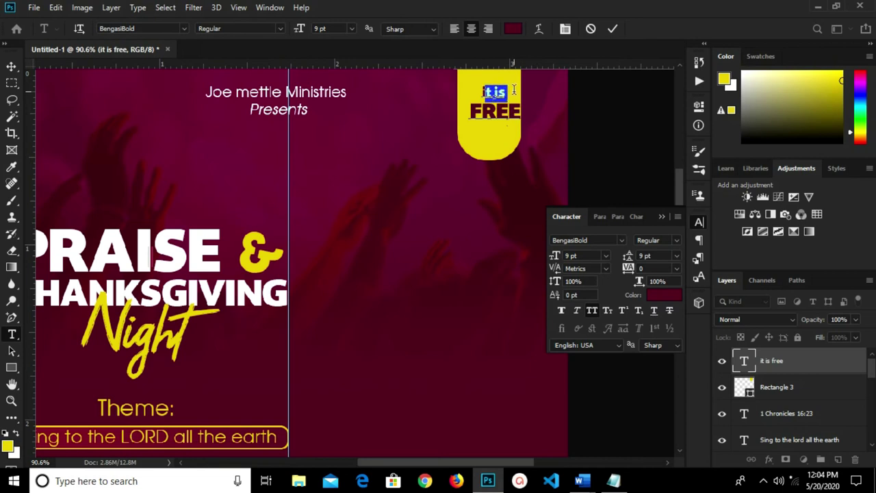
pyautogui.moveTo(504, 91); pyautogui.dragTo(466, 92)
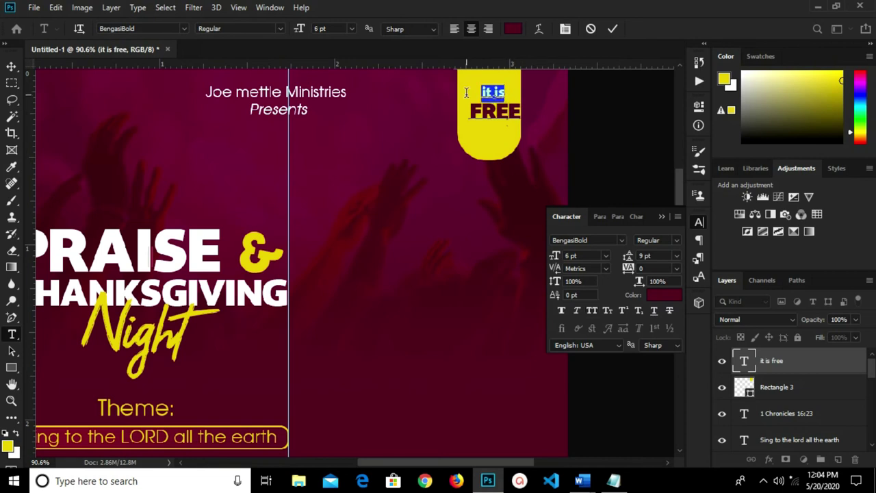
pyautogui.click(606, 256)
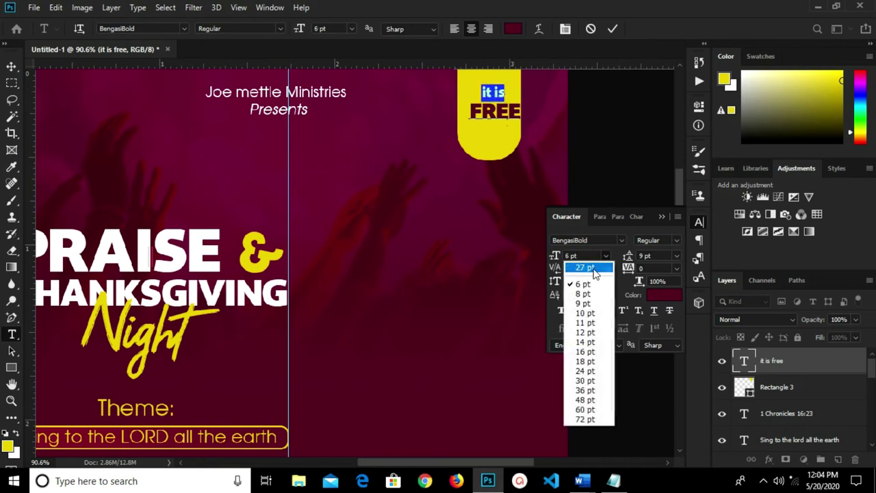
pyautogui.click(584, 303)
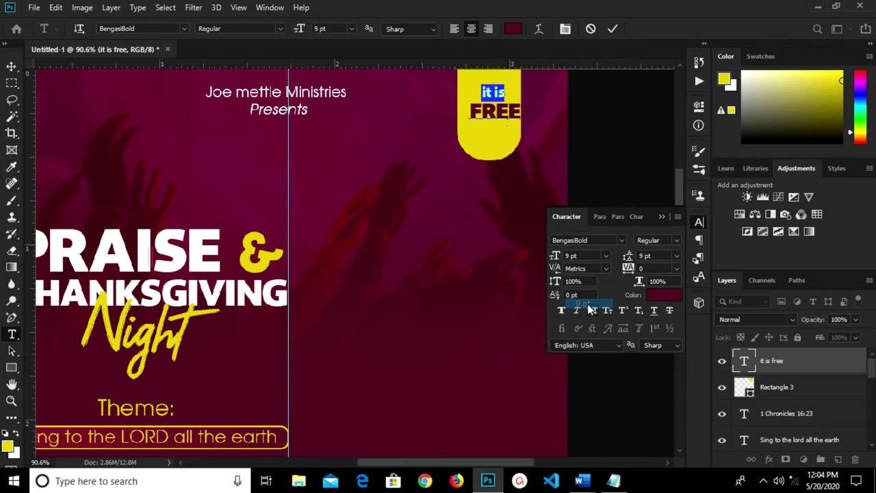
pyautogui.click(612, 30)
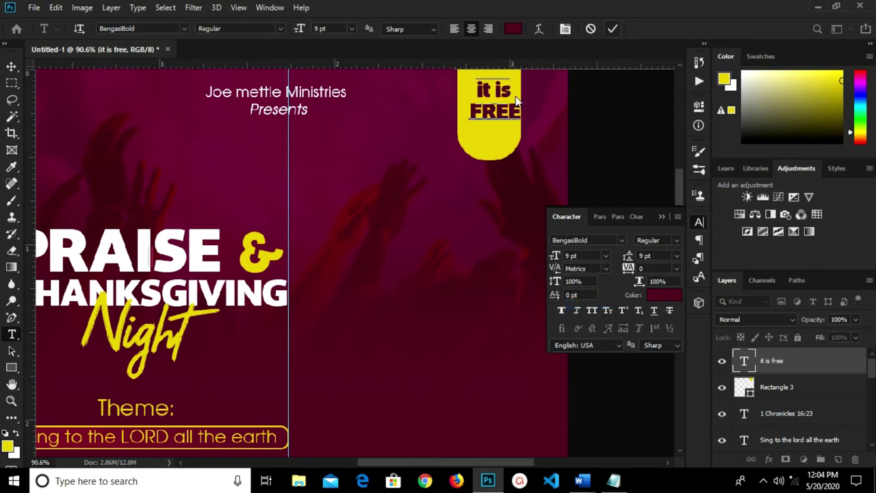
# Centre the two-line text horizontally on the yellow tag and tighten its line spacing slightly
pyautogui.scroll(-3, 496, 102)
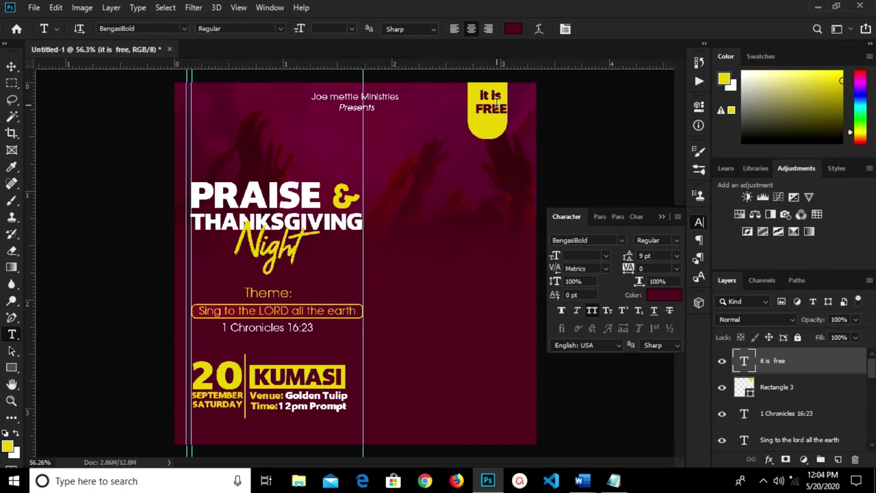
pyautogui.press('v')
pyautogui.scroll(3, 497, 104)
pyautogui.moveTo(496, 109)
pyautogui.mouseDown()
pyautogui.moveTo(484, 111)
pyautogui.moveTo(491, 115)
pyautogui.mouseUp()
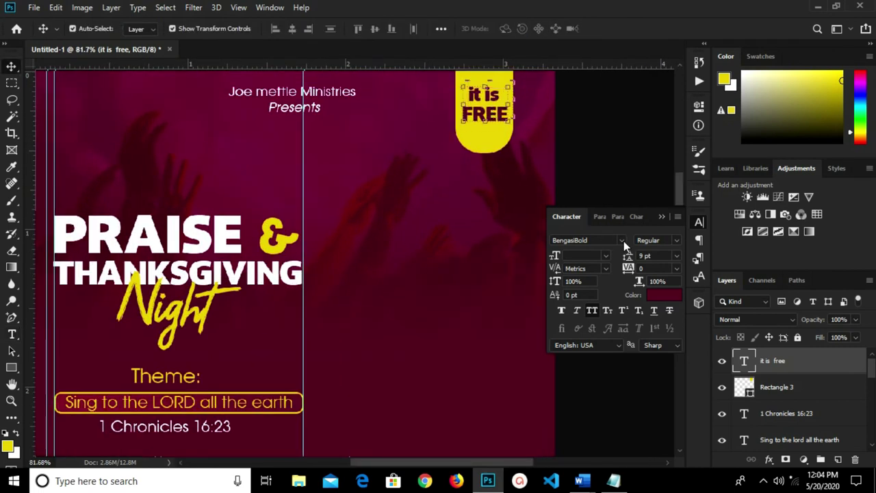
pyautogui.click(676, 256)
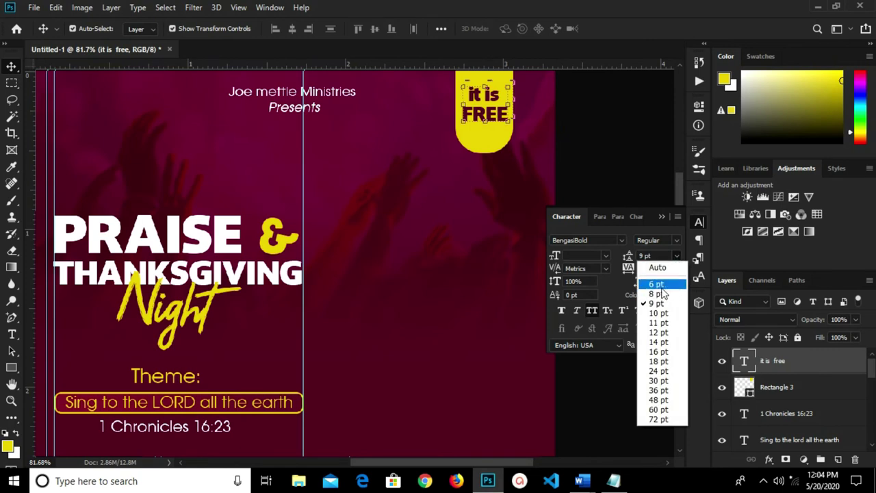
pyautogui.click(661, 287)
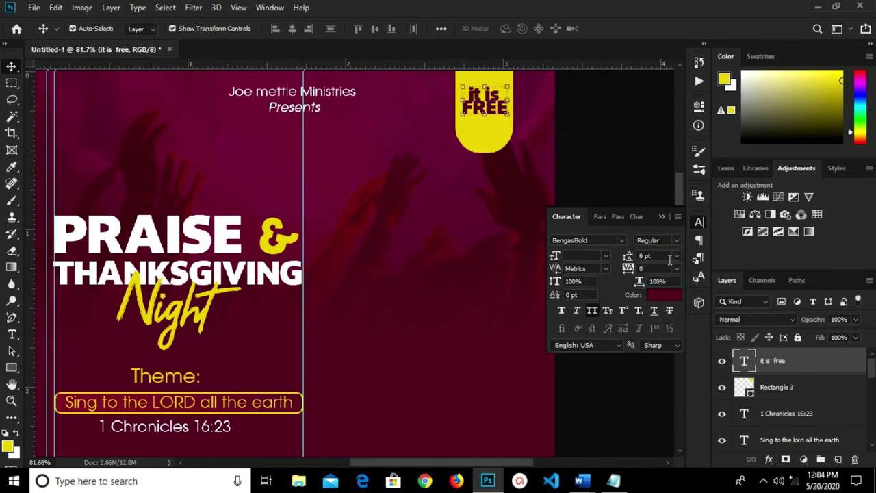
pyautogui.click(676, 256)
pyautogui.click(661, 284)
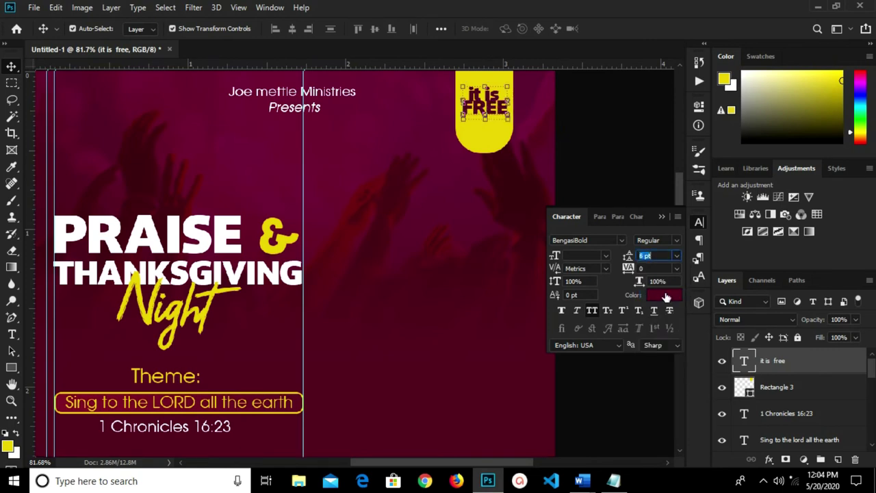
pyautogui.press('Up')
pyautogui.press('Up')
pyautogui.click(660, 216)
pyautogui.click(584, 158)
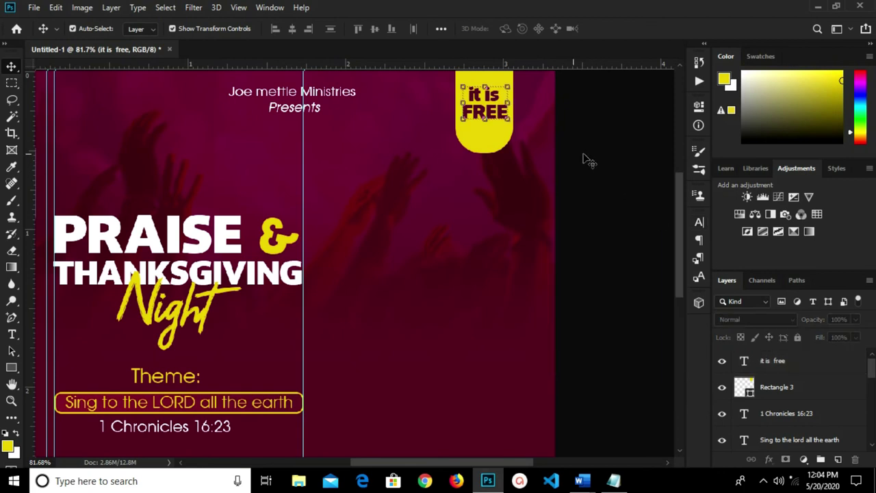
# Move the yellow tag slightly up behind the "it is FREE" text and deselect it
pyautogui.scroll(-2, 502, 134)
pyautogui.click(501, 133)
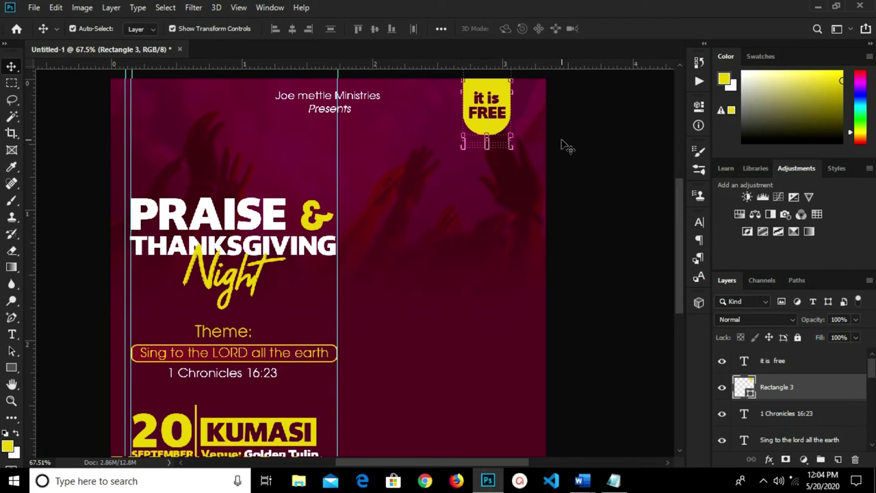
pyautogui.click(538, 144)
pyautogui.scroll(-2, 538, 149)
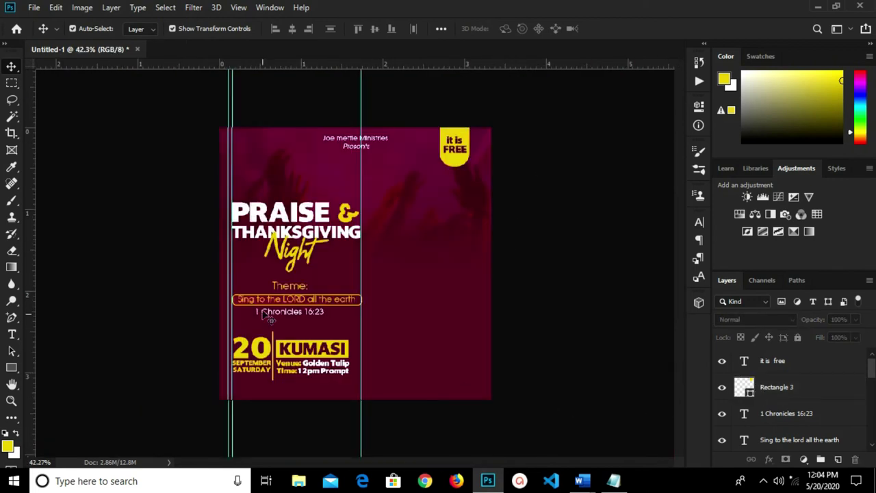
# Extend the rounded frame around "Sing to the LORD all the earth" upward to 117.07% of its height
pyautogui.scroll(2, 277, 306)
pyautogui.scroll(2, 280, 312)
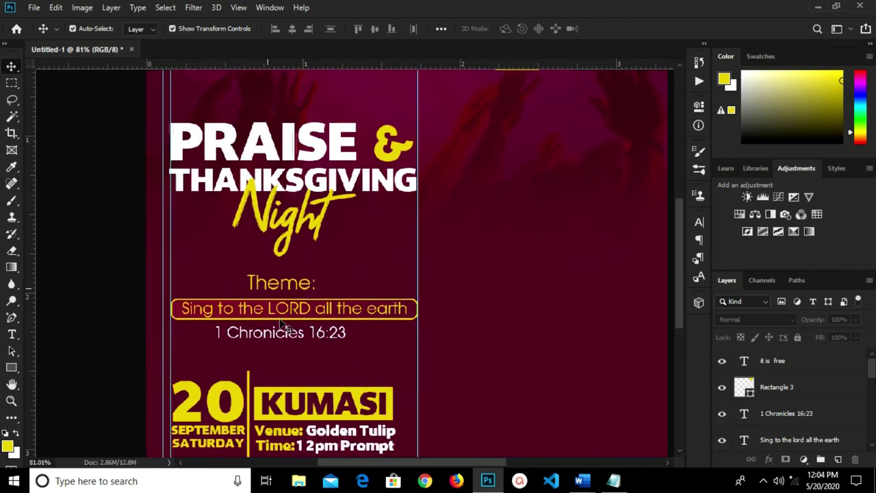
pyautogui.click(277, 317)
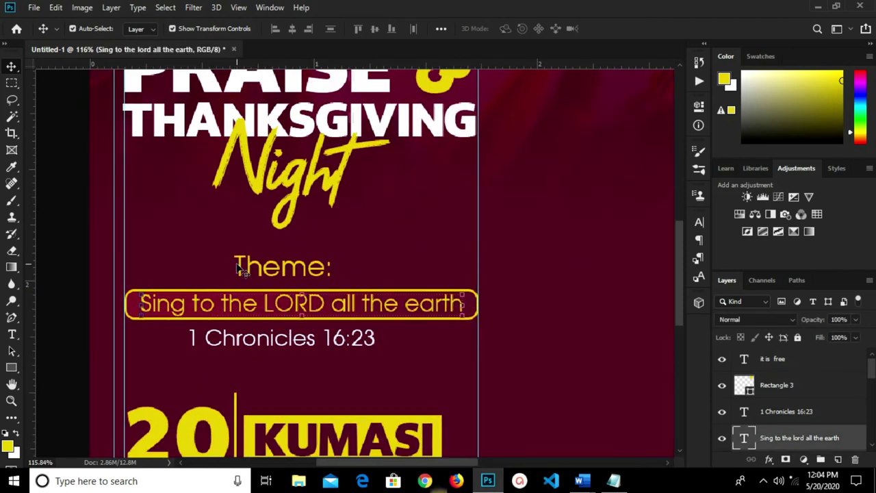
pyautogui.click(157, 238)
pyautogui.click(137, 303)
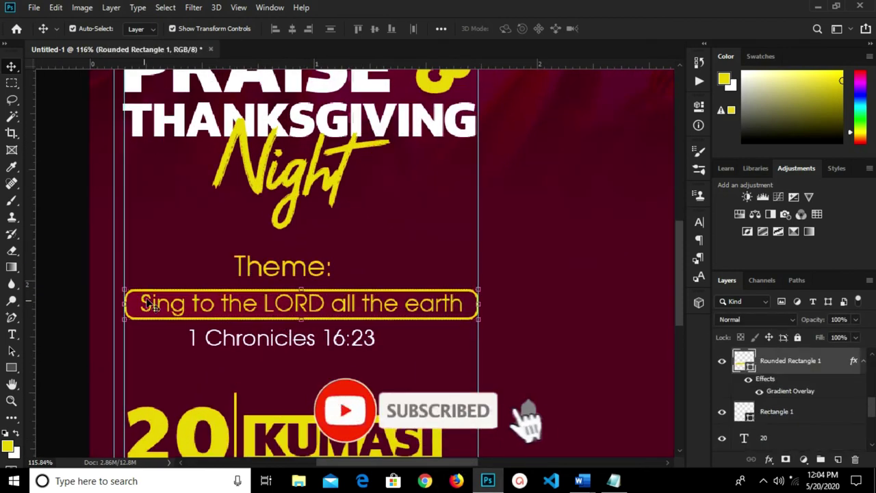
pyautogui.scroll(1, 295, 291)
pyautogui.hotkey('ctrl', 't')
pyautogui.moveTo(305, 290); pyautogui.dragTo(312, 282)
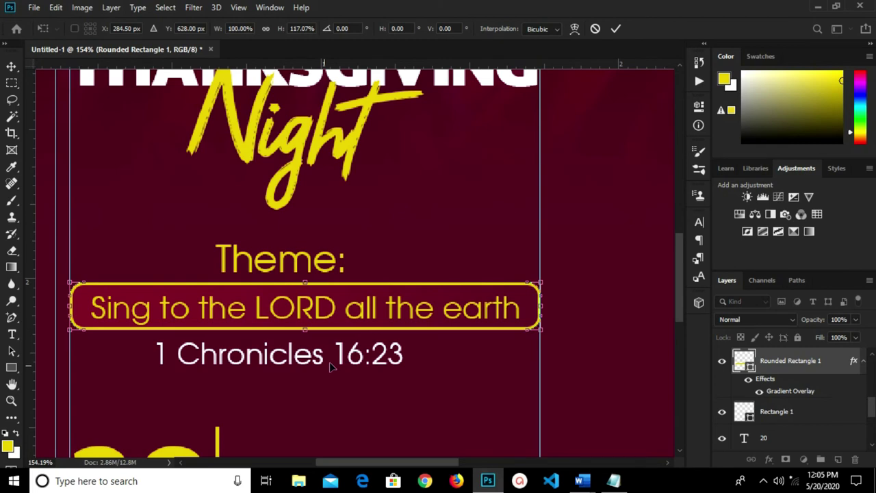
pyautogui.click(614, 30)
# Nudge the "Sing to the LORD all the earth" text slightly up inside its frame and deselect it
pyautogui.click(311, 321)
pyautogui.press('Up')
pyautogui.press('Up')
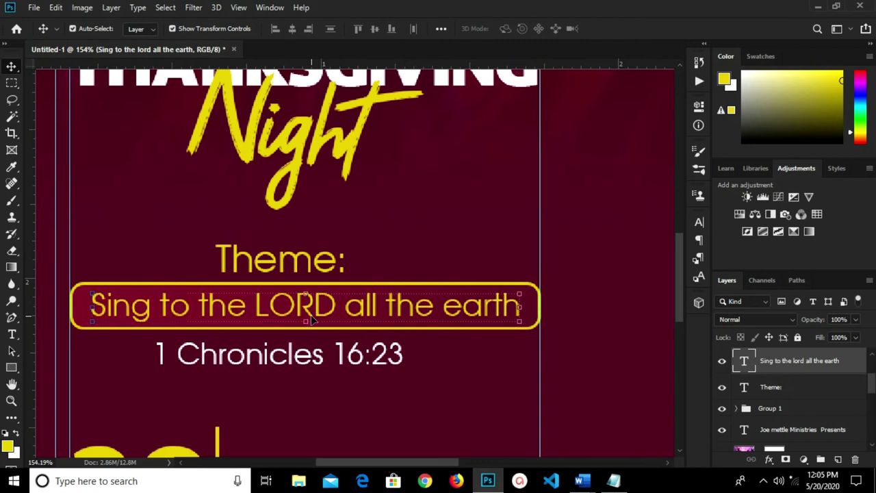
pyautogui.hotkey('ctrl', '0')
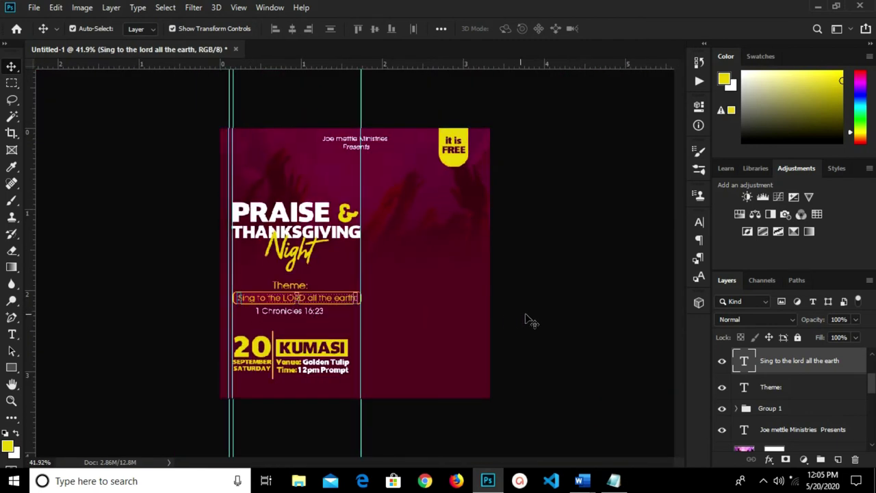
pyautogui.click(535, 322)
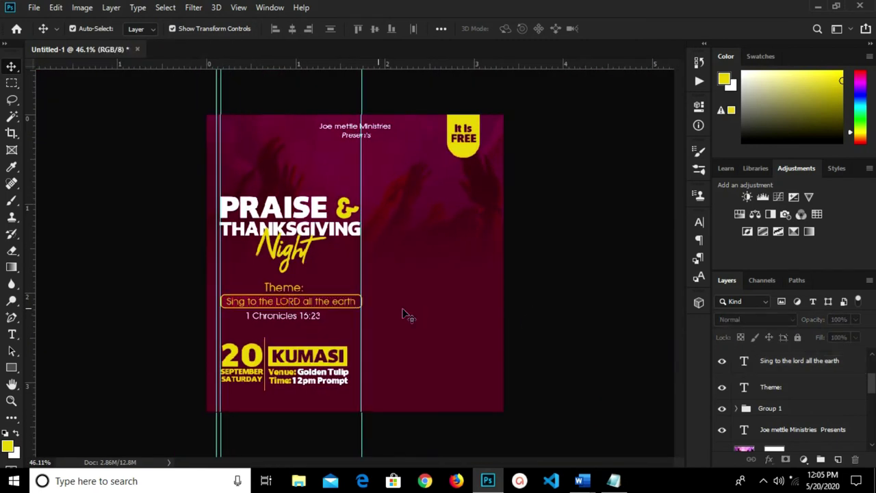
pyautogui.scroll(1, 340, 313)
pyautogui.scroll(1, 336, 314)
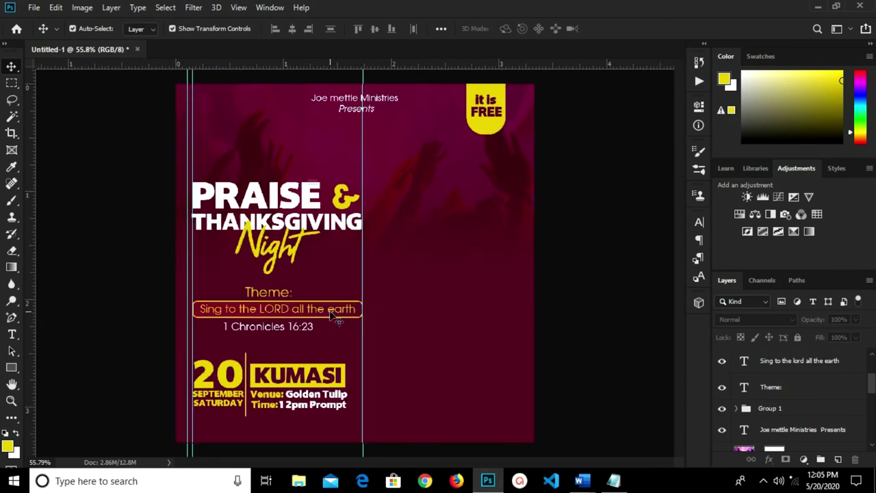
# Group the vertical divider, "20", "september saturday", the KUMASI group and the venue and time text together
pyautogui.click(335, 314)
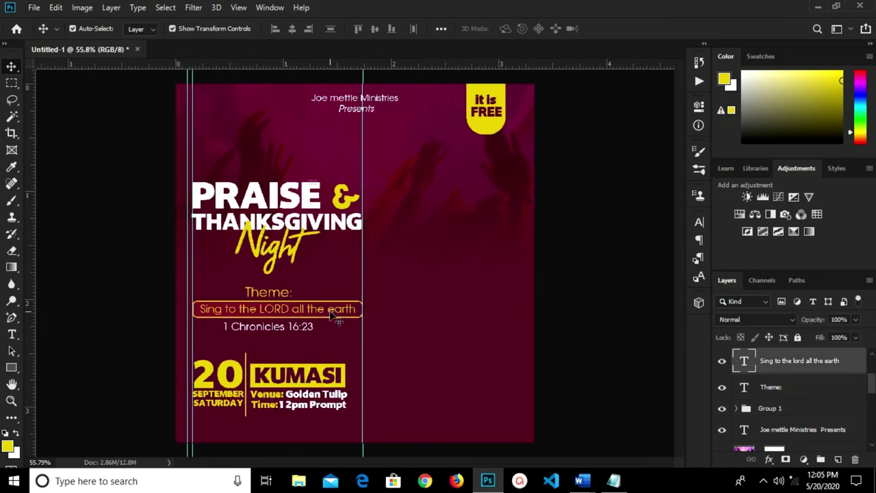
pyautogui.click(577, 299)
pyautogui.scroll(-2, 798, 385)
pyautogui.scroll(4, 802, 386)
pyautogui.scroll(1, 802, 386)
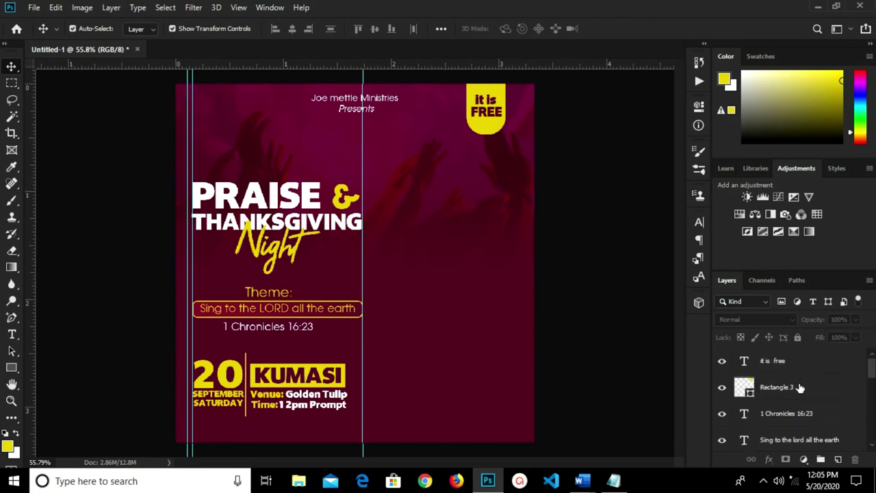
pyautogui.scroll(-2, 800, 388)
pyautogui.scroll(-5, 800, 387)
pyautogui.scroll(-3, 799, 387)
pyautogui.scroll(2, 799, 387)
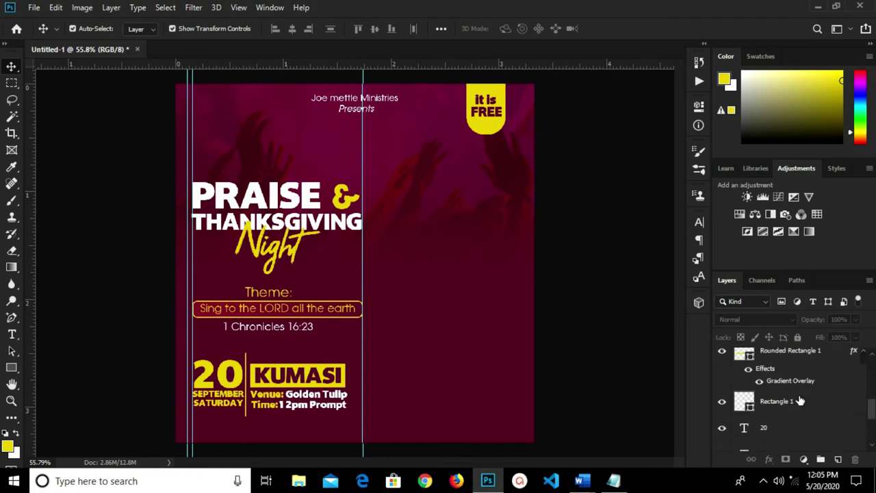
pyautogui.click(799, 401)
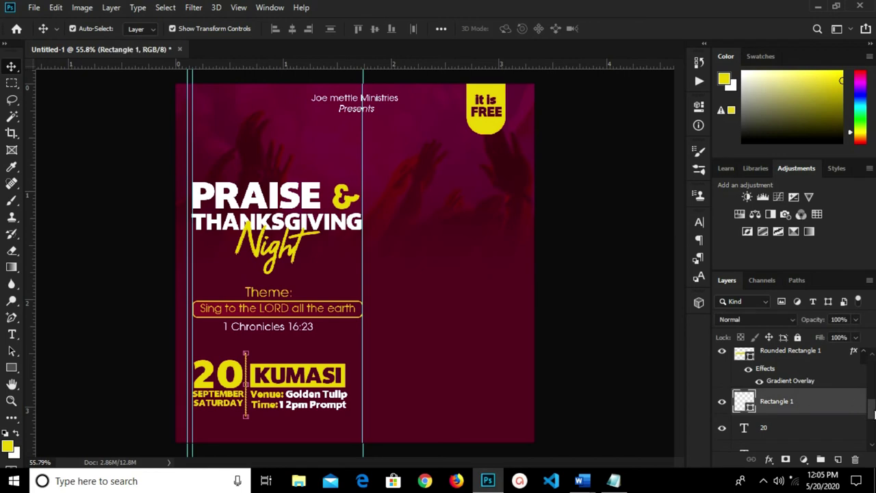
pyautogui.moveTo(872, 419); pyautogui.dragTo(872, 424)
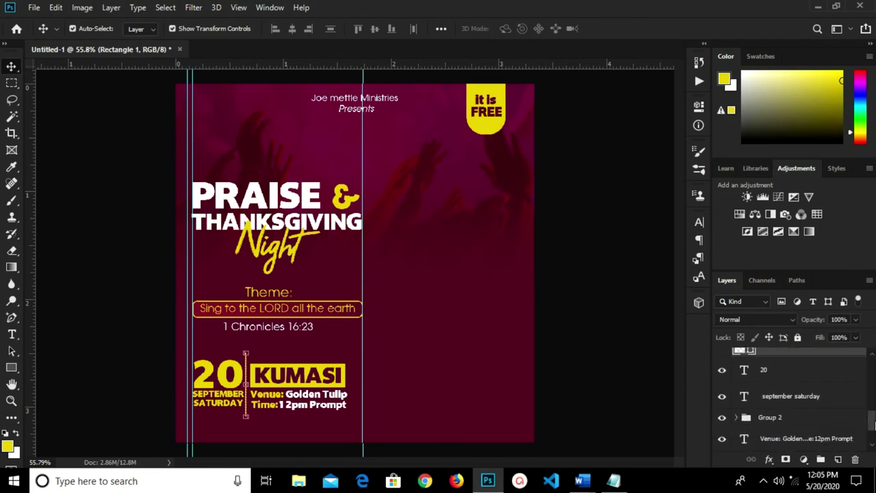
pyautogui.click(774, 402)
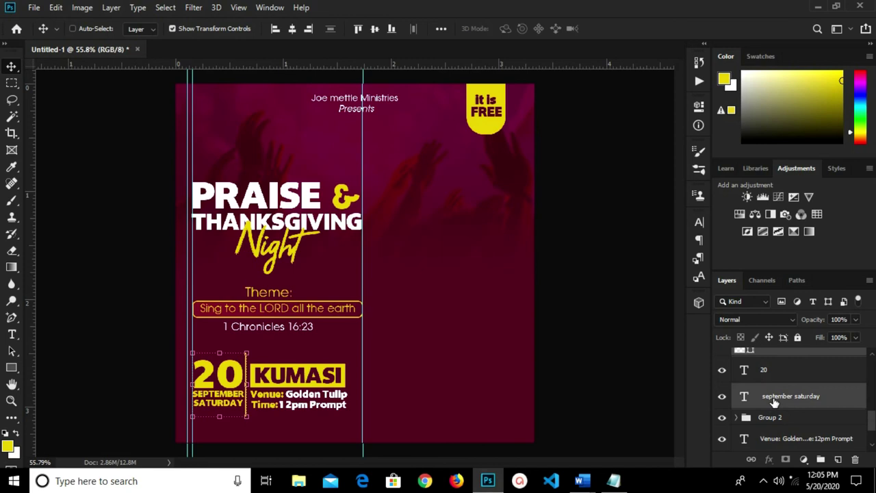
pyautogui.keyDown('shift'); pyautogui.click(770, 372); pyautogui.keyUp('shift')
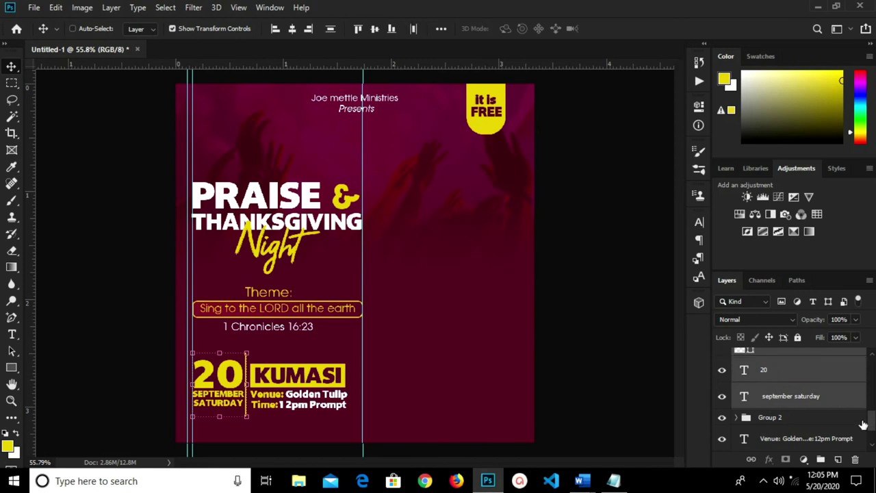
pyautogui.moveTo(873, 424); pyautogui.dragTo(873, 431)
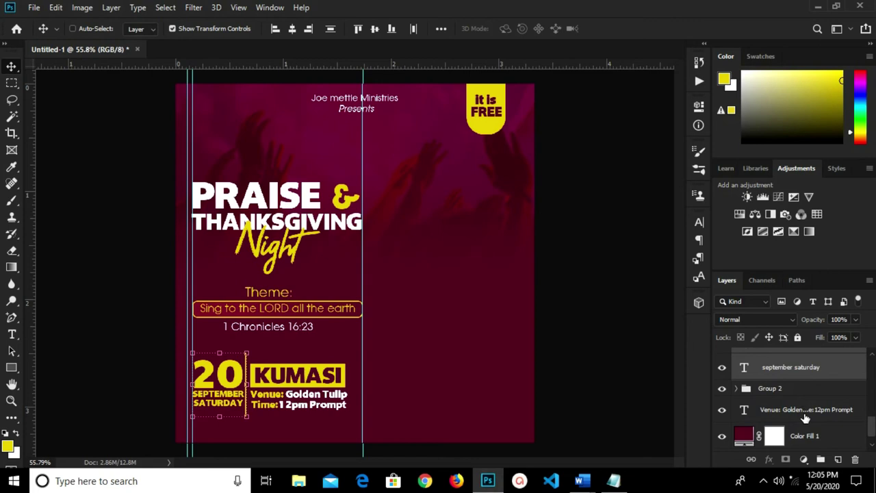
pyautogui.keyDown('shift'); pyautogui.click(804, 414); pyautogui.keyUp('shift')
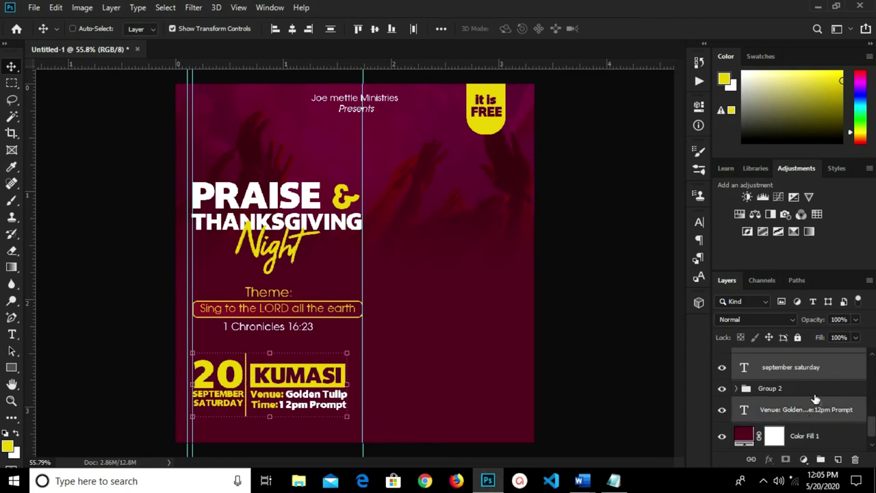
pyautogui.keyDown('shift'); pyautogui.click(804, 395); pyautogui.keyUp('shift')
pyautogui.hotkey('ctrl', 'g')
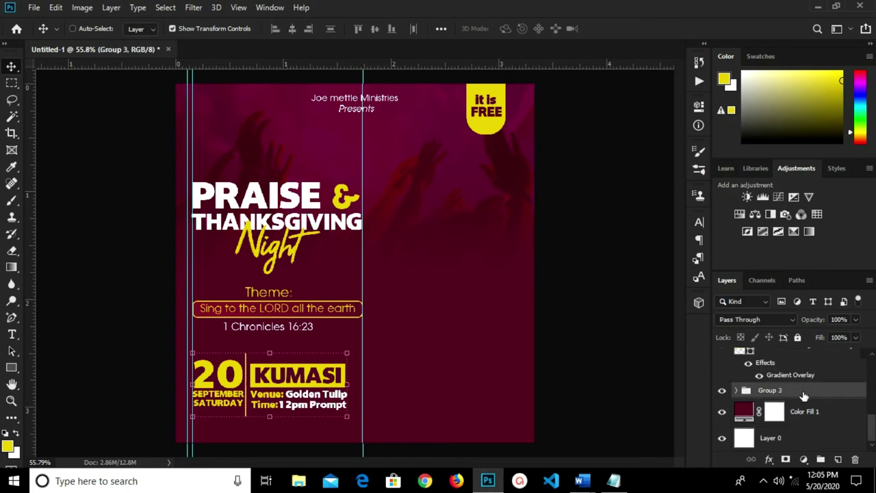
# Shift the grouped date and venue block slightly right beneath the scripture reference and deselect it
pyautogui.click(723, 392)
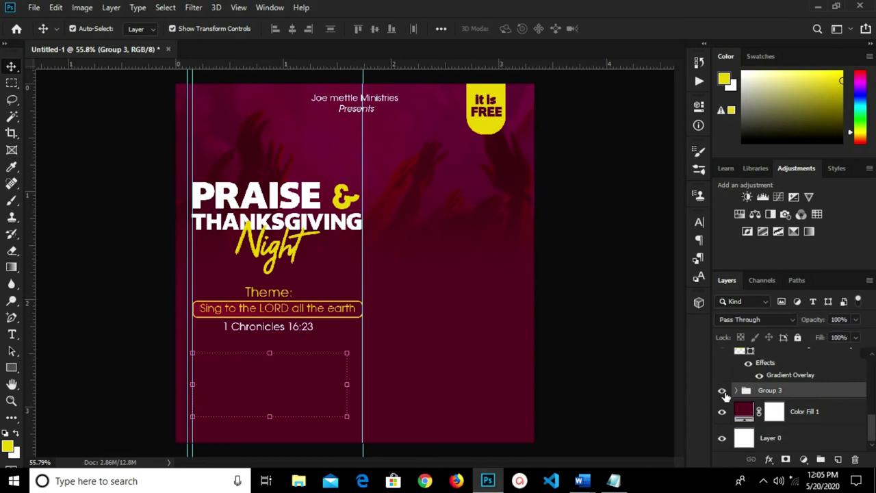
pyautogui.moveTo(340, 373); pyautogui.dragTo(348, 374)
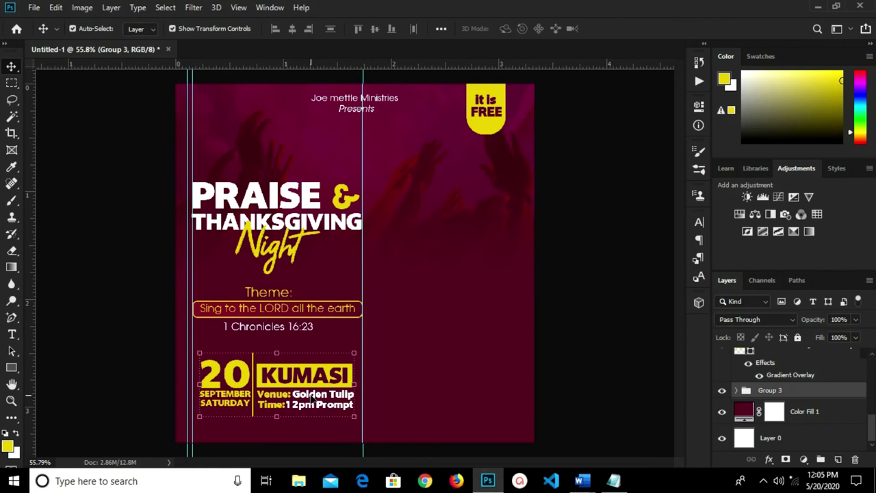
pyautogui.click(561, 342)
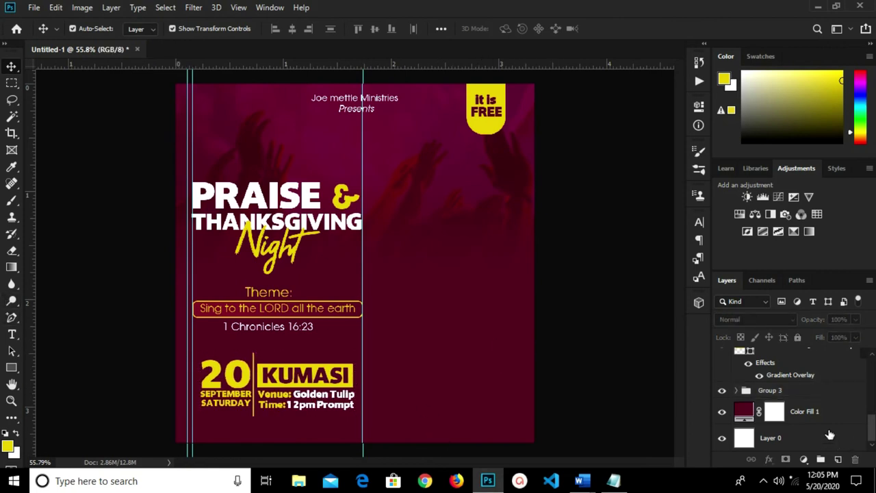
# Create a new empty layer above the "it is free" text layer
pyautogui.scroll(5, 829, 435)
pyautogui.click(831, 372)
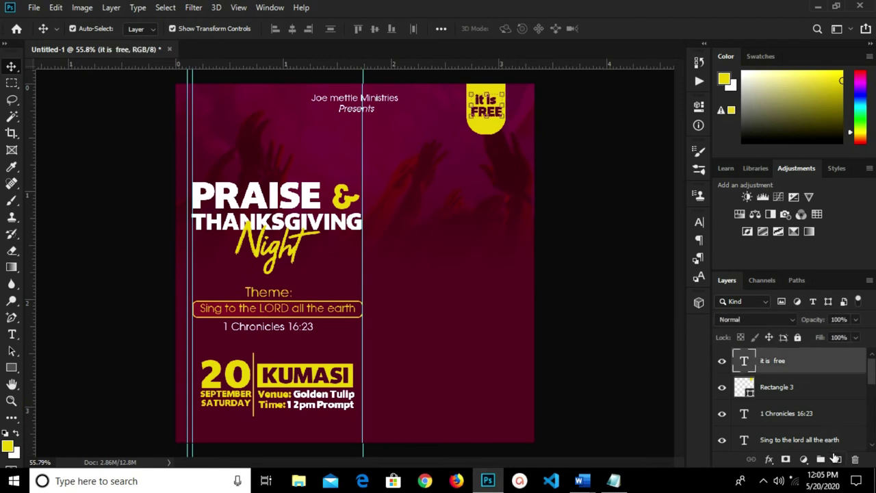
pyautogui.click(838, 460)
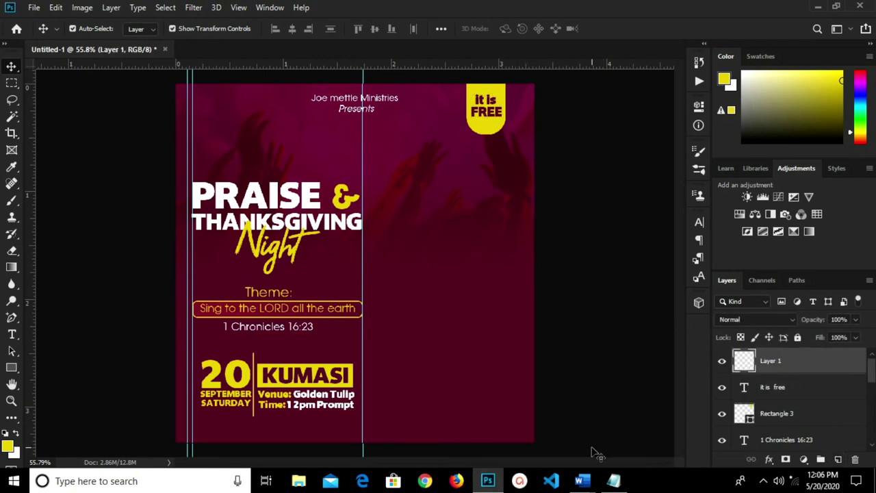
# Switch to the praise file in Notepad, copy the brush colour code 830830 and return to Photoshop
pyautogui.click(613, 481)
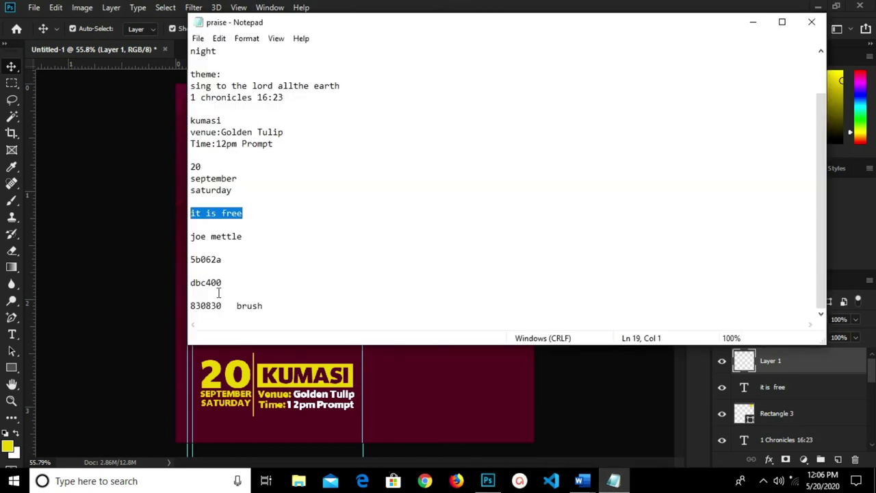
pyautogui.moveTo(229, 306); pyautogui.dragTo(183, 310)
pyautogui.rightClick(205, 308)
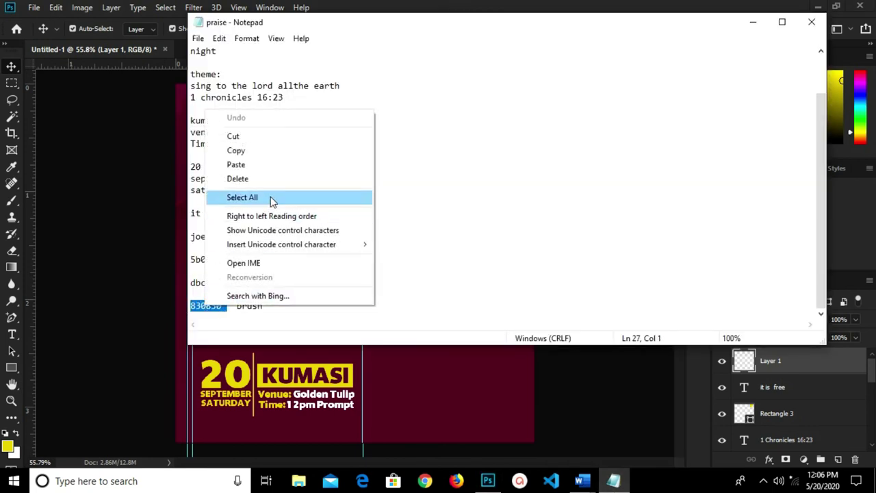
pyautogui.click(255, 151)
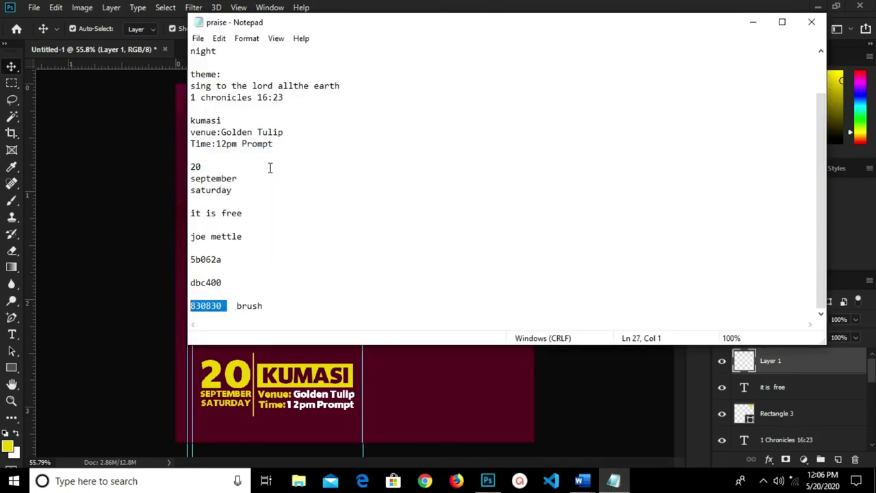
pyautogui.click(419, 405)
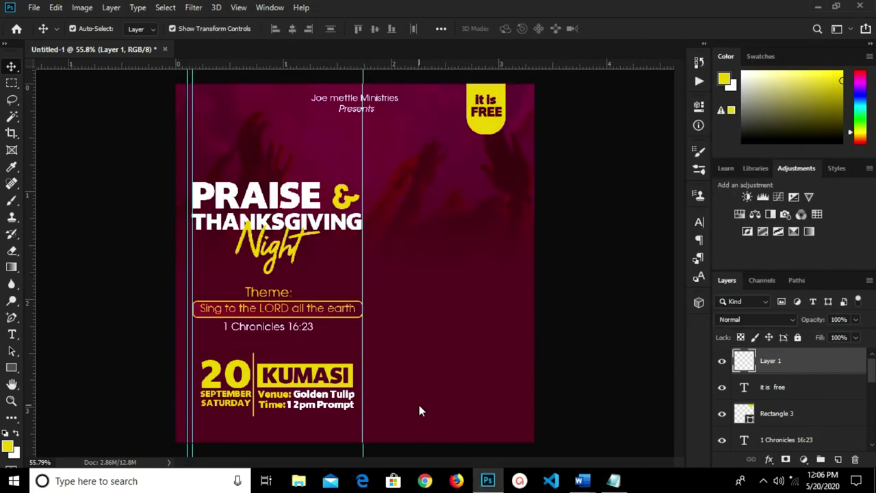
# Choose the Brush tool and enlarge the soft round brush to 1100 px
pyautogui.click(11, 200)
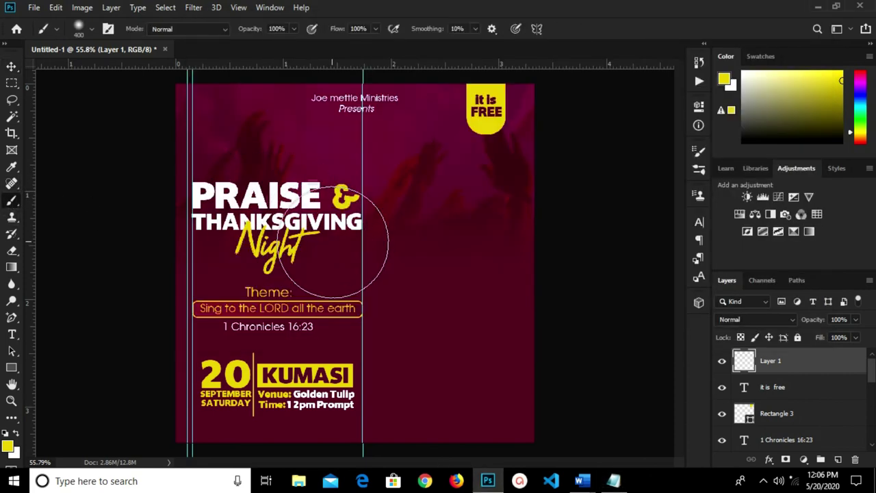
pyautogui.press(']')
pyautogui.press(']')
pyautogui.press(']')
pyautogui.press(']')
pyautogui.press(']')
pyautogui.press(']')
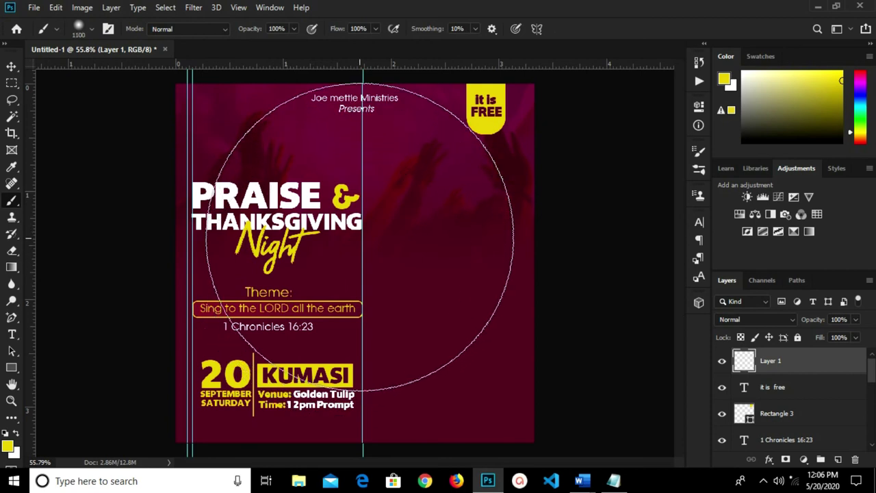
# Set the foreground colour to 830830 and paint a single large soft glow near the centre of the flyer on the new layer
pyautogui.click(8, 445)
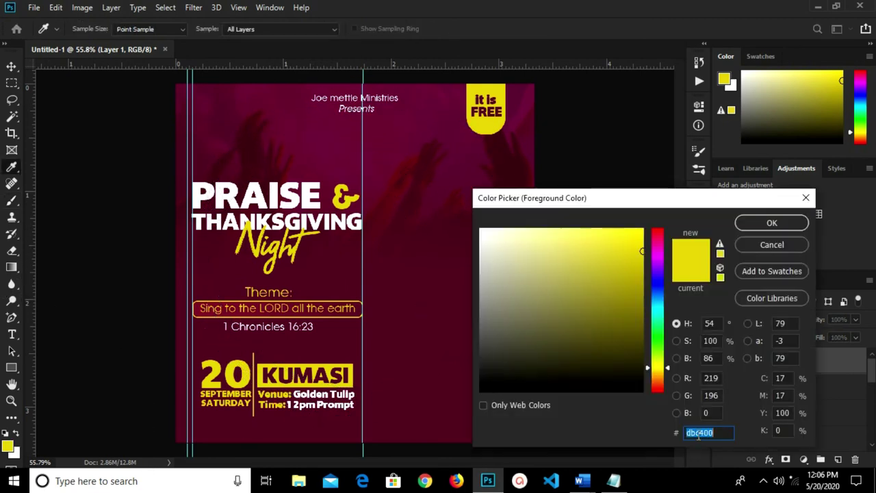
pyautogui.rightClick(698, 435)
pyautogui.click(736, 314)
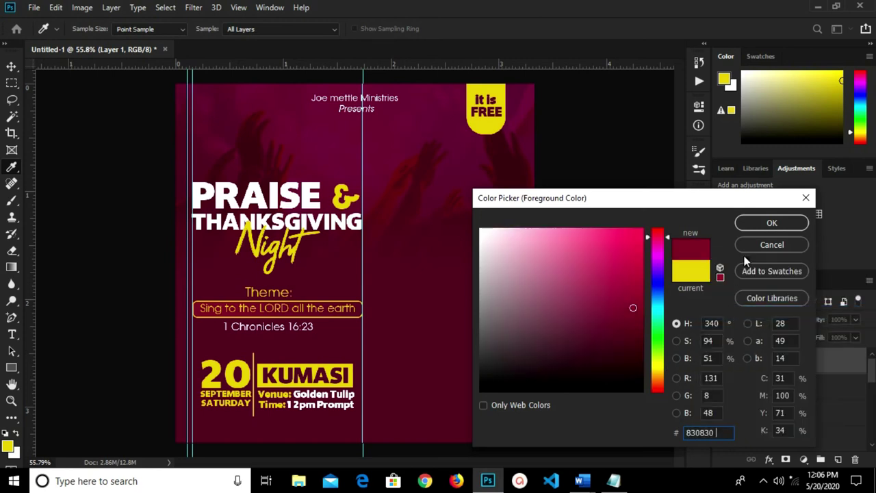
pyautogui.click(772, 222)
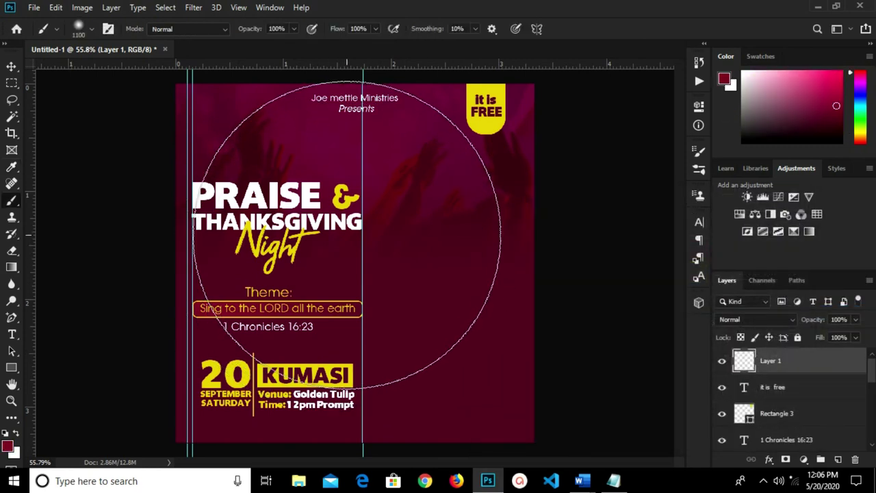
pyautogui.click(352, 231)
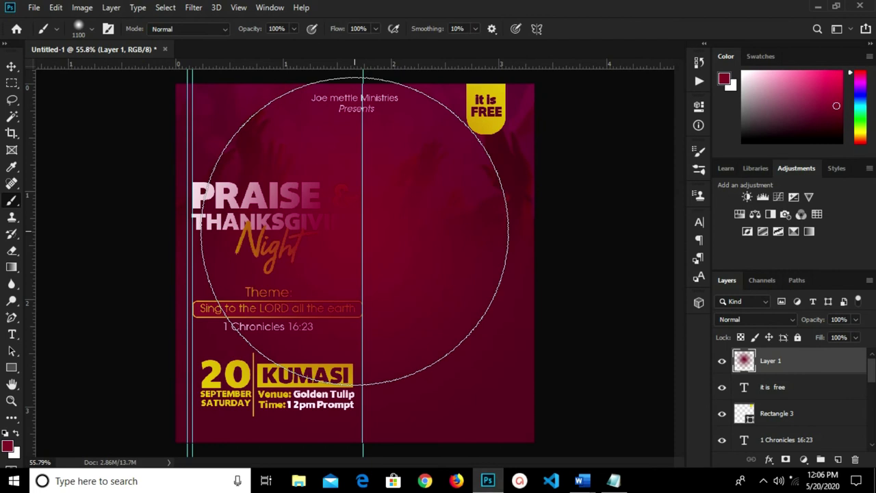
# Flip the painted glow layer vertically with Free Transform and apply the change
pyautogui.press('v')
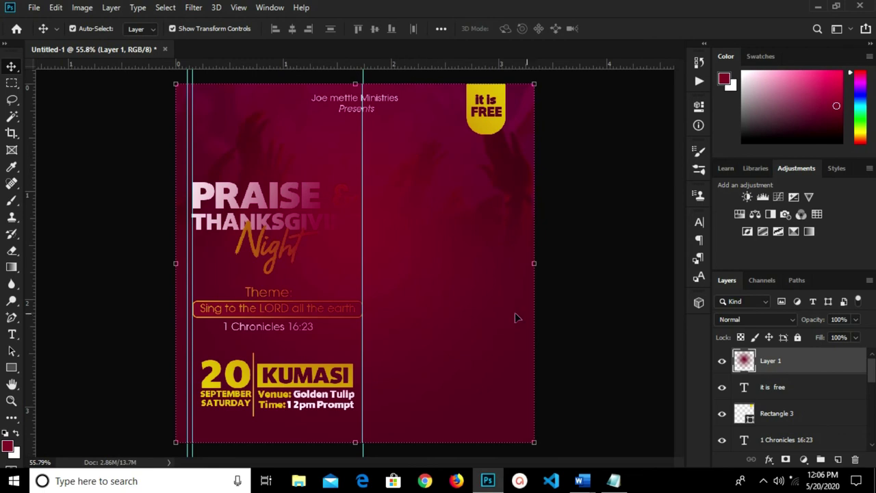
pyautogui.hotkey('ctrl', 't')
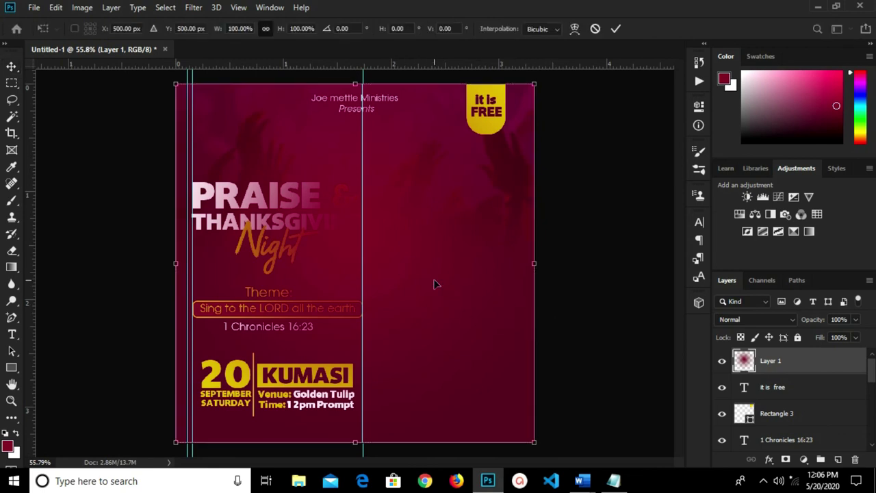
pyautogui.rightClick(434, 284)
pyautogui.click(474, 449)
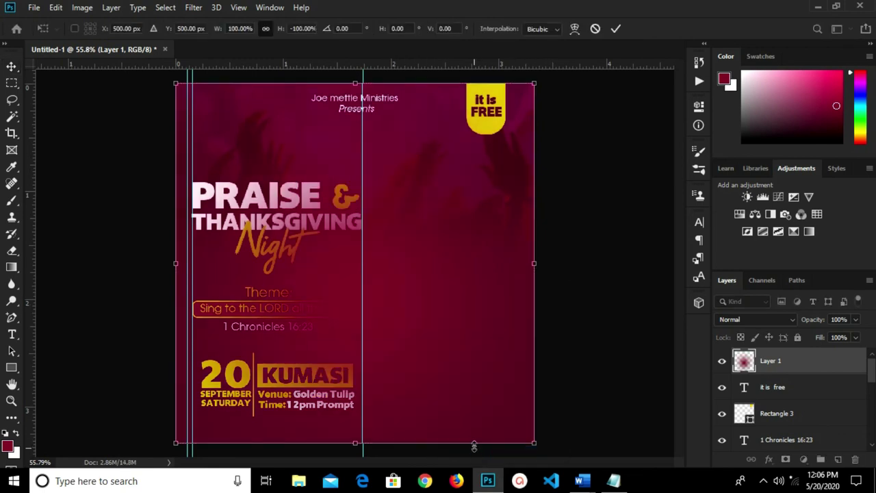
pyautogui.click(615, 31)
# Place the glow layer directly above Color Fill 1, lower its opacity to about 79% and deselect it
pyautogui.moveTo(807, 366); pyautogui.dragTo(798, 406)
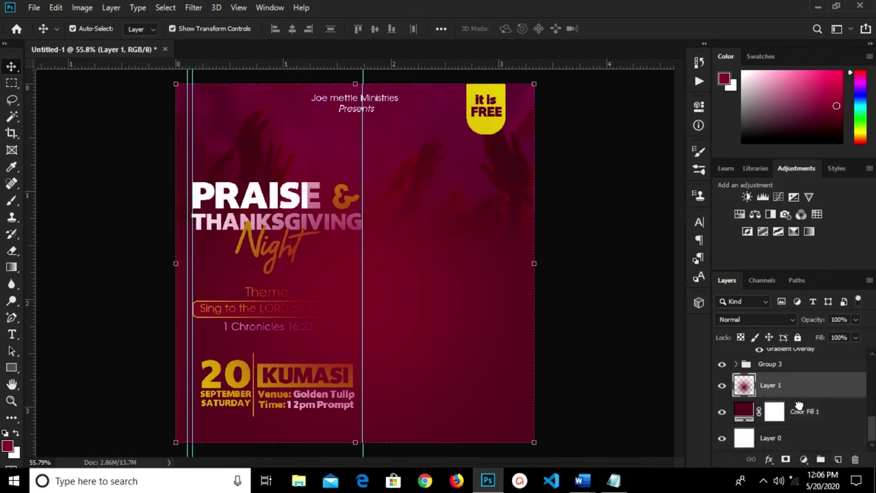
pyautogui.click(854, 319)
pyautogui.moveTo(855, 337); pyautogui.dragTo(841, 337)
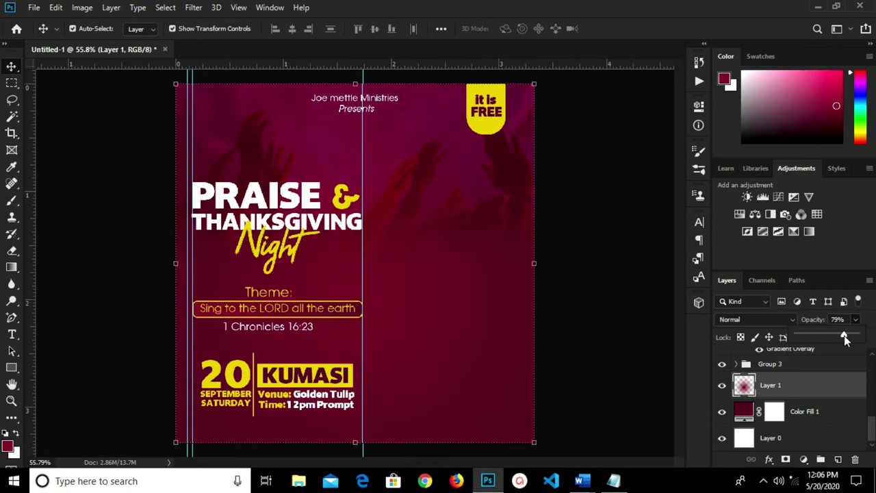
pyautogui.click(593, 320)
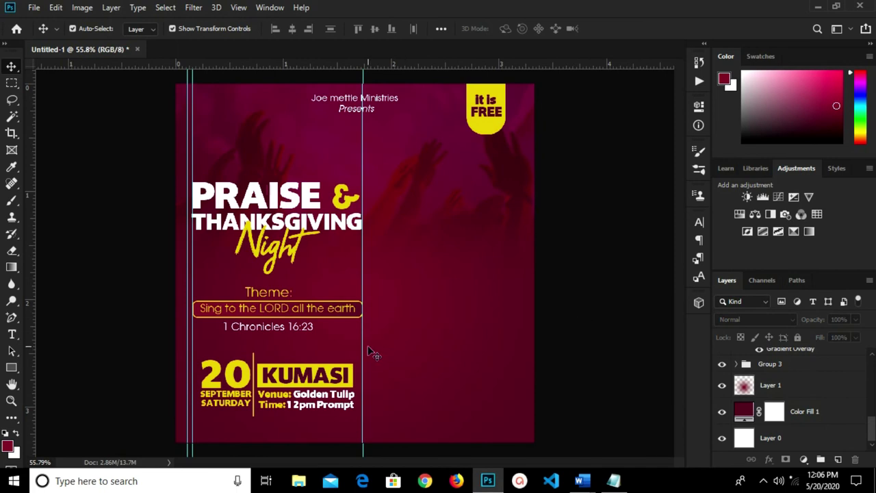
# Place the Joe mettle image from the Praise folder as an embedded object in the flyer and accept the placement
pyautogui.scroll(-2, 368, 349)
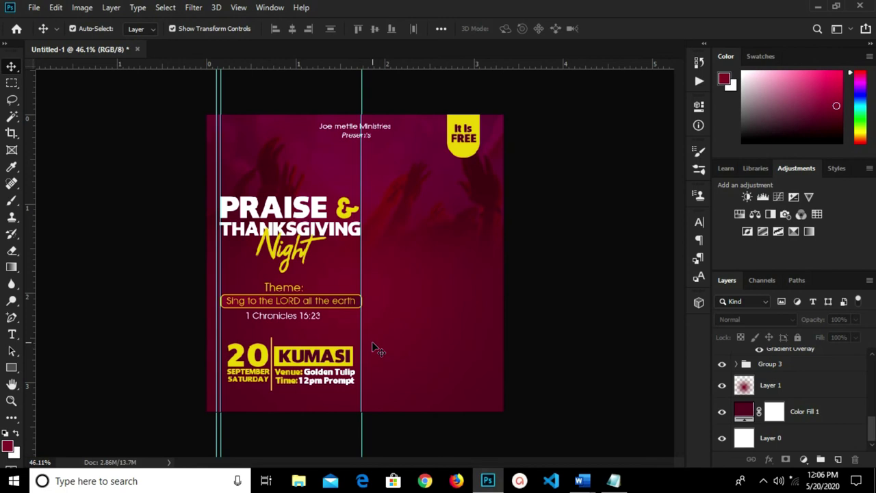
pyautogui.scroll(1, 372, 345)
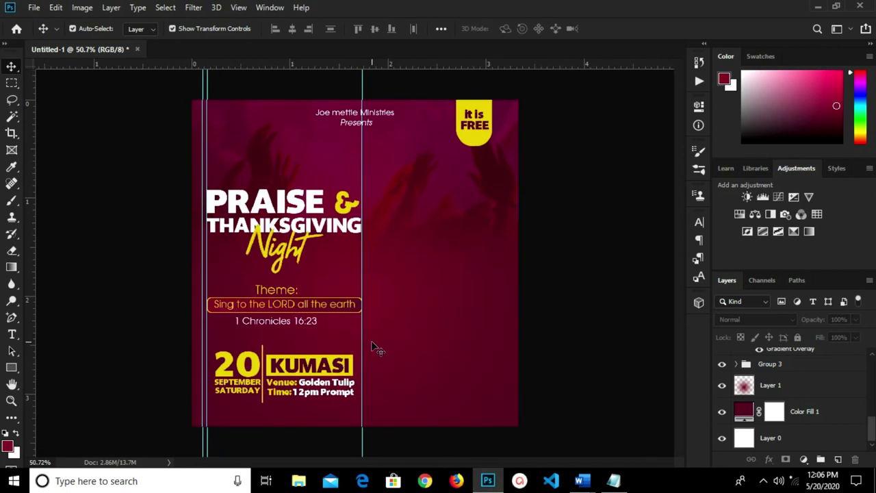
pyautogui.click(33, 7)
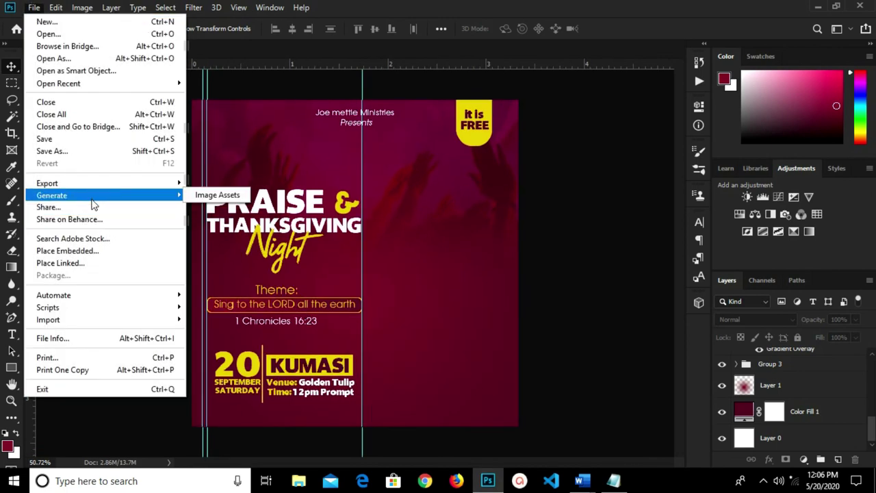
pyautogui.click(91, 252)
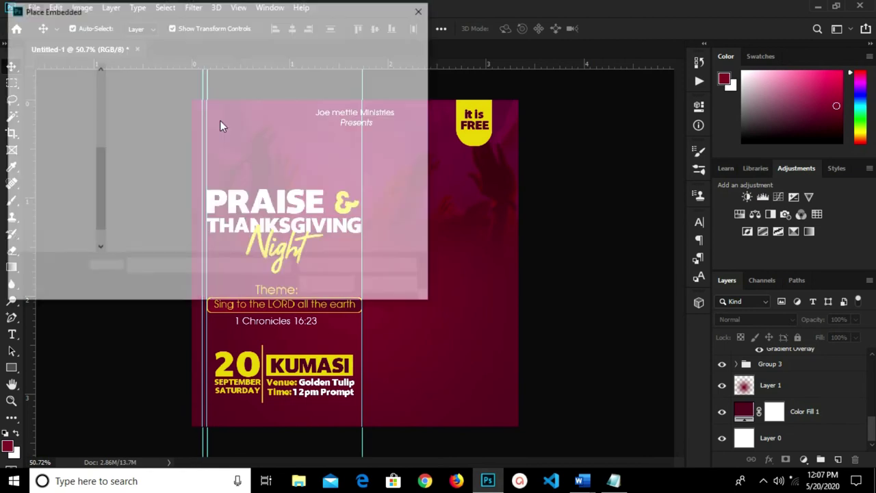
pyautogui.click(130, 120)
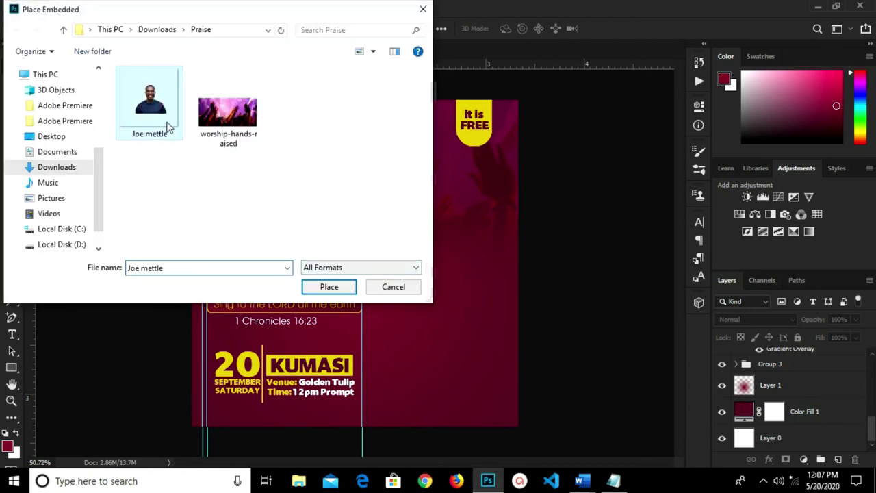
pyautogui.click(344, 287)
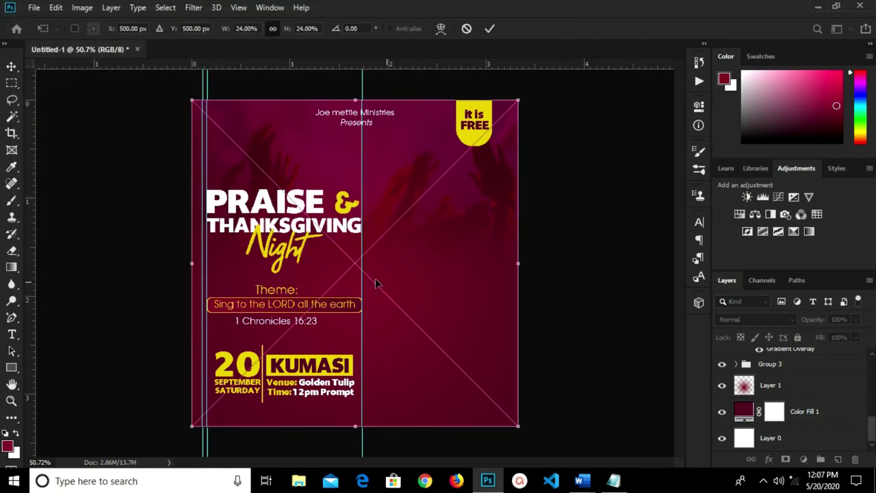
pyautogui.click(490, 27)
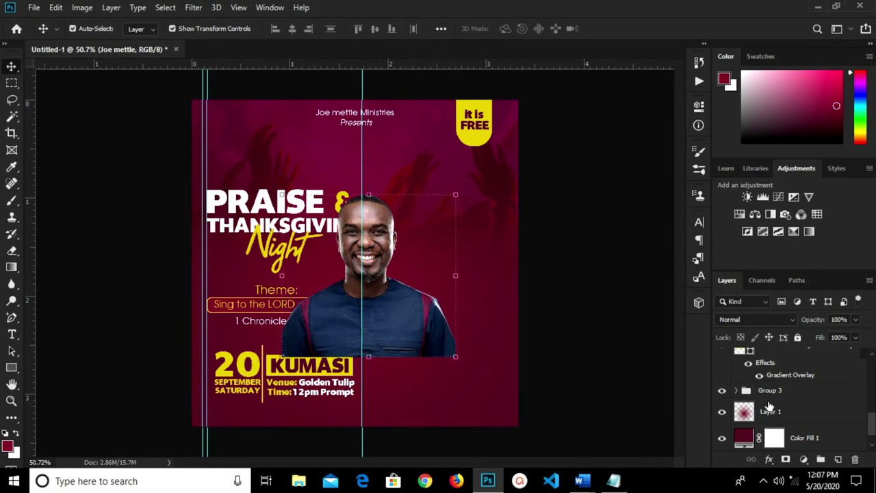
# Convert the Joe mettle portrait layer to a Smart Object
pyautogui.scroll(10, 769, 407)
pyautogui.rightClick(776, 361)
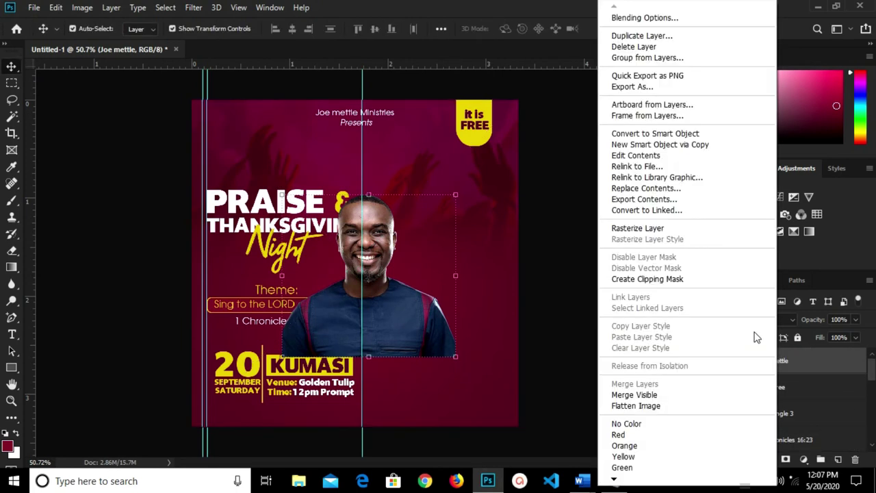
pyautogui.click(640, 134)
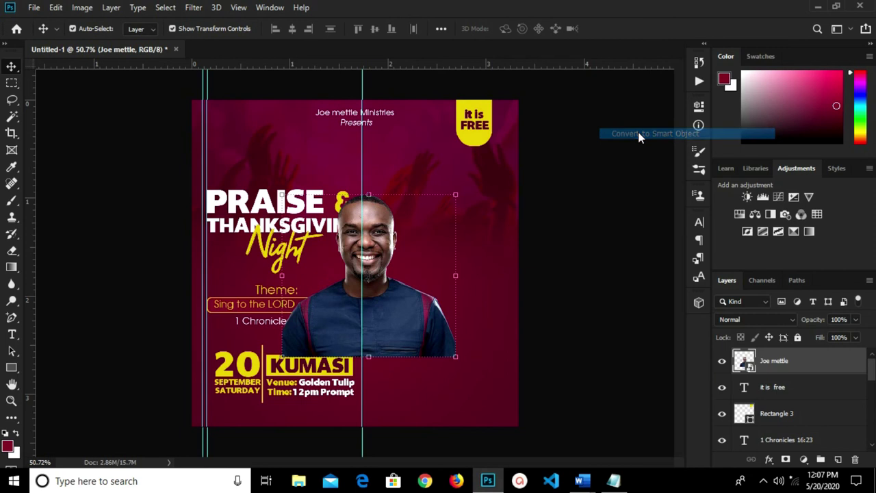
# Move the portrait into the empty area beside the title and scale it to about 80%, applying the transform
pyautogui.moveTo(379, 307); pyautogui.dragTo(464, 305)
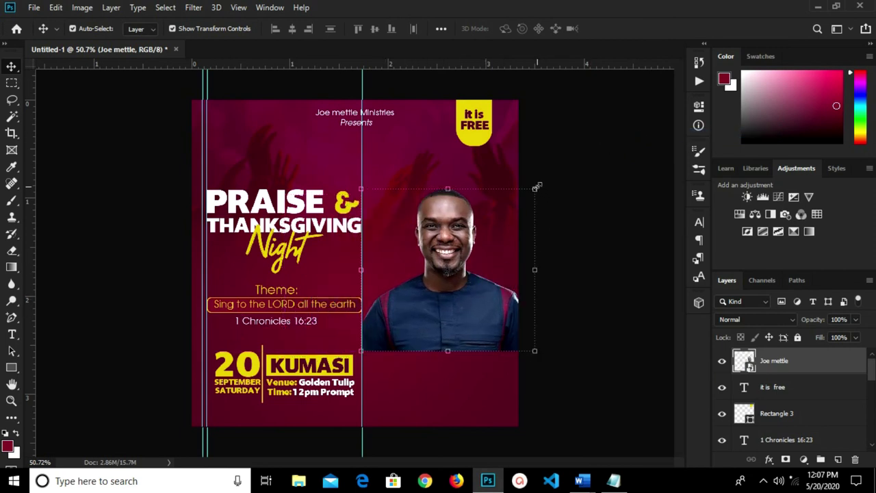
pyautogui.moveTo(538, 186); pyautogui.dragTo(501, 220)
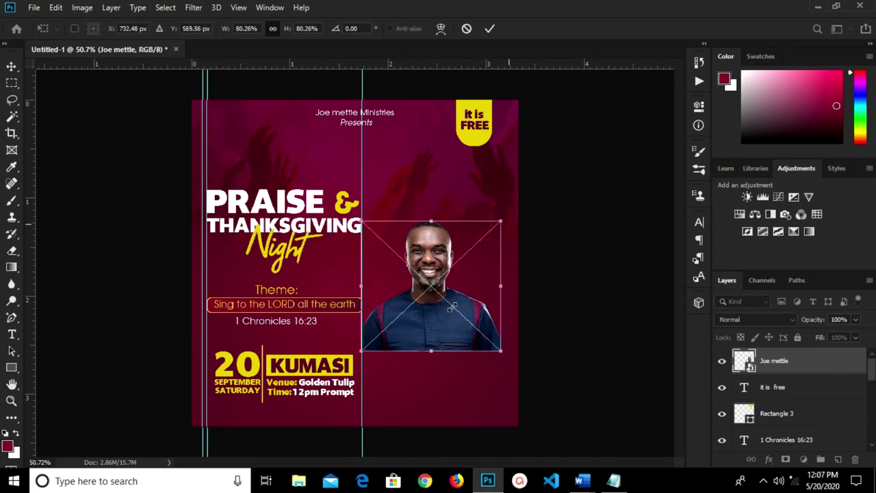
pyautogui.moveTo(452, 308); pyautogui.dragTo(462, 273)
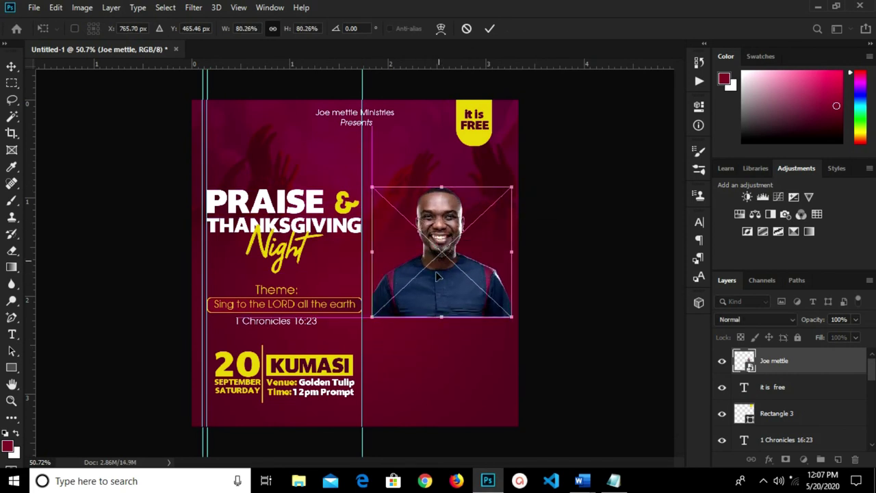
pyautogui.click(489, 28)
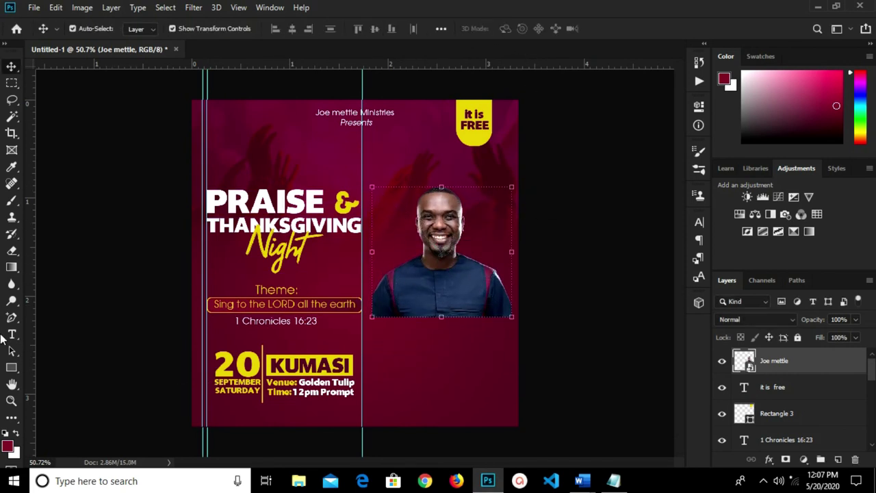
# Draw a circle about 384 px in diameter with the Ellipse tool over the lower part of the portrait
pyautogui.click(11, 367)
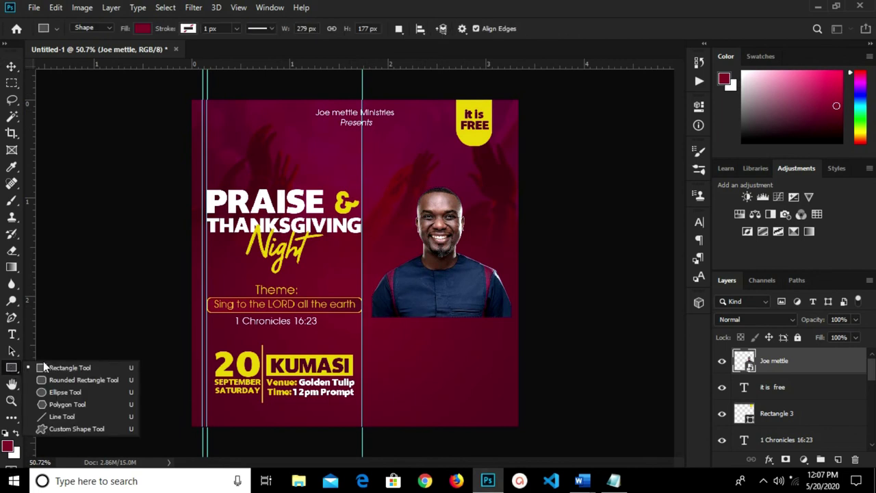
pyautogui.click(68, 388)
pyautogui.moveTo(394, 285); pyautogui.dragTo(522, 445)
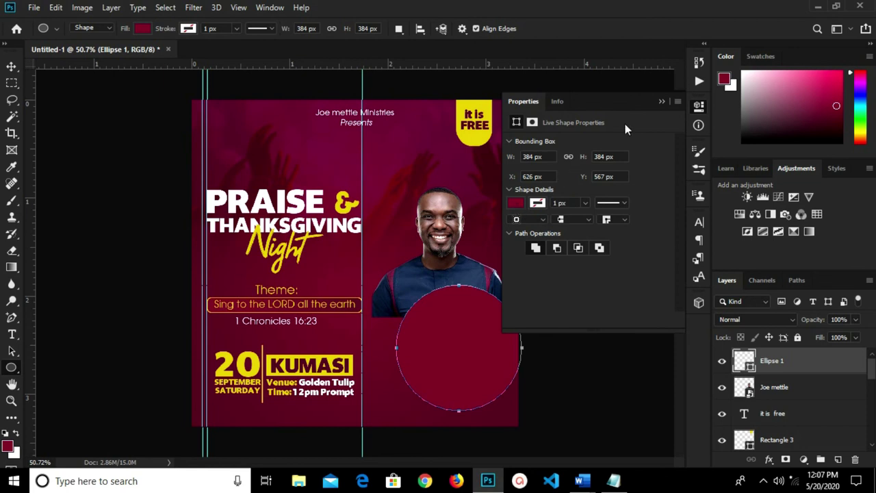
pyautogui.click(660, 102)
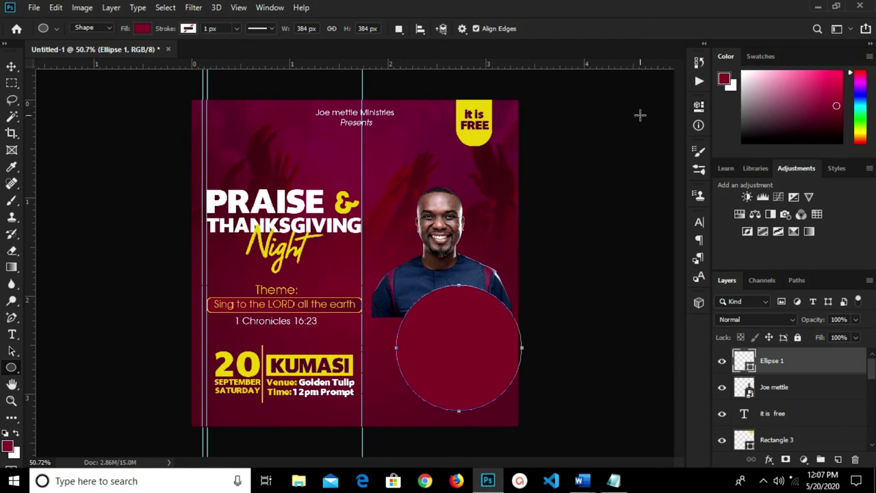
# Give the circle a yellow stroke about 4.68 px wide and shift the circle slightly towards the text blocks
pyautogui.click(187, 29)
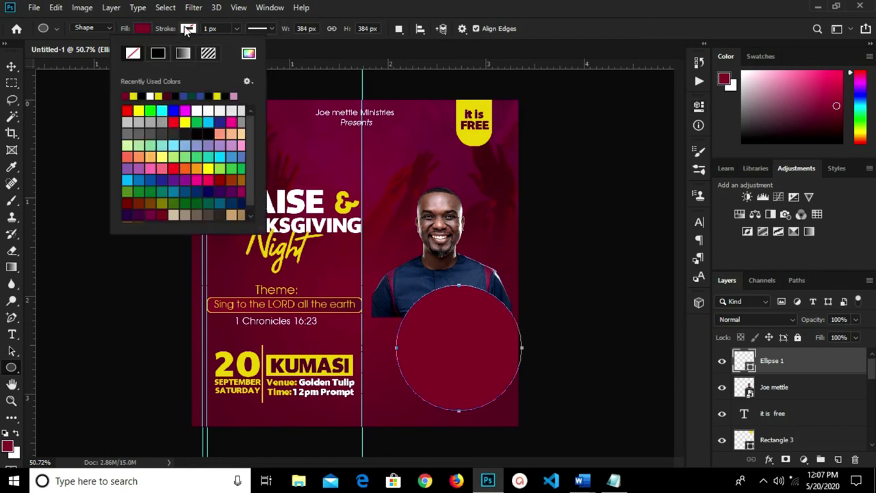
pyautogui.click(134, 95)
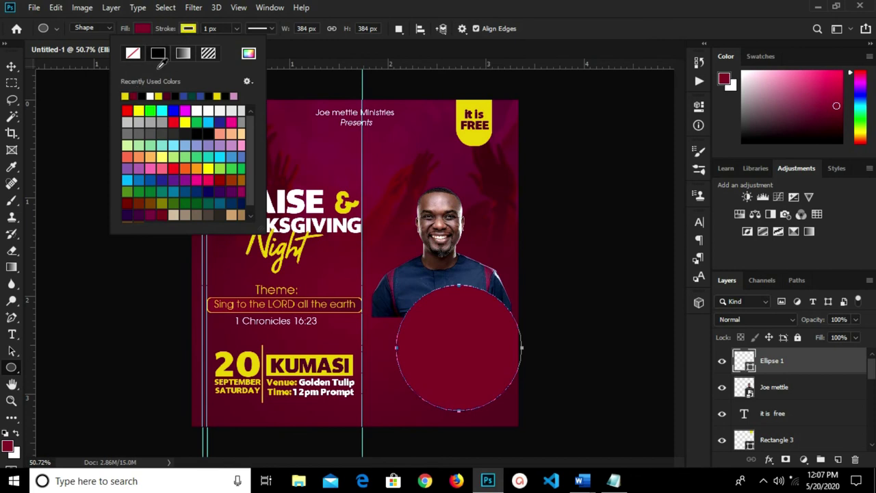
pyautogui.click(230, 47)
pyautogui.click(236, 30)
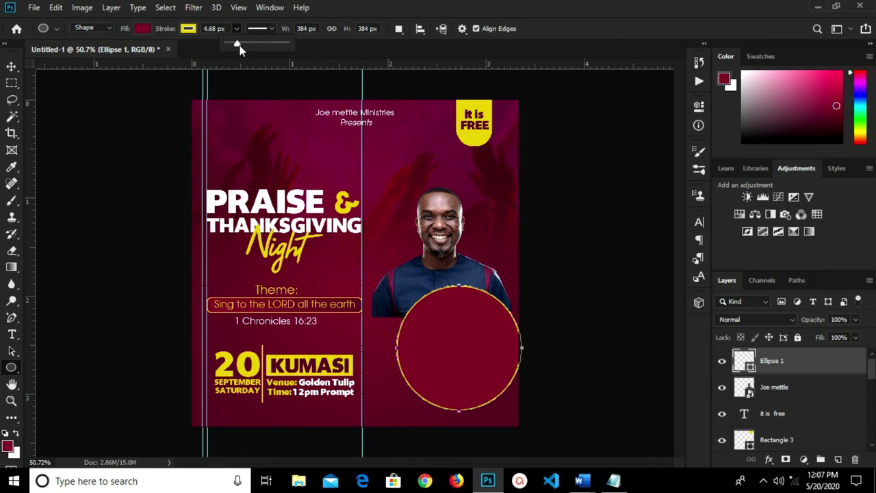
pyautogui.press('v')
pyautogui.moveTo(481, 363); pyautogui.dragTo(469, 349)
# Place the Joe mettle layer directly above Ellipse 1 and position the portrait centrally over the circle
pyautogui.click(767, 387)
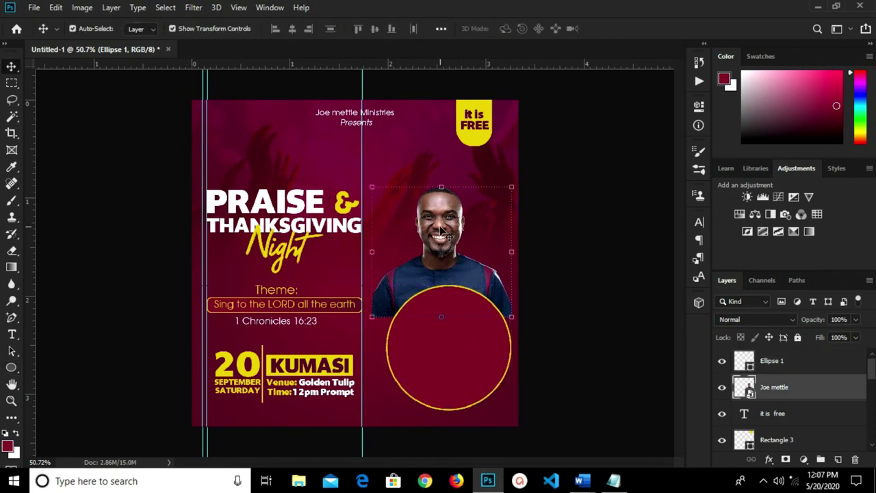
pyautogui.moveTo(789, 388); pyautogui.dragTo(778, 359)
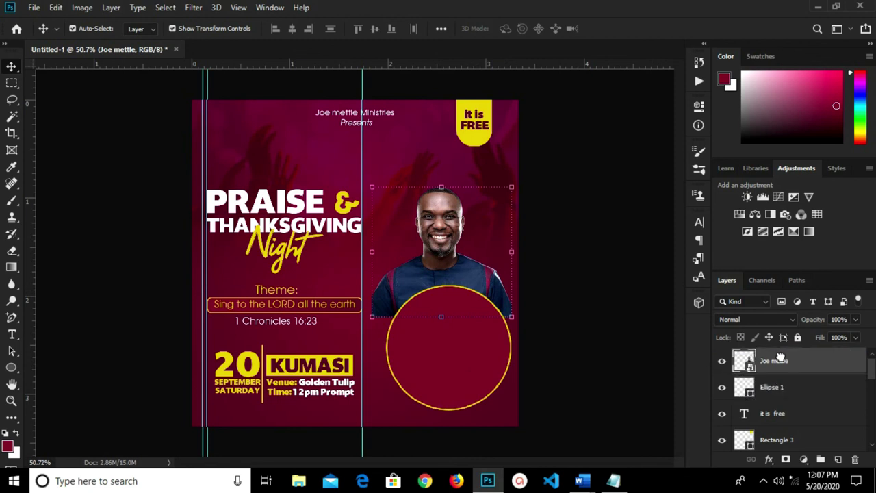
pyautogui.moveTo(426, 284); pyautogui.dragTo(450, 377)
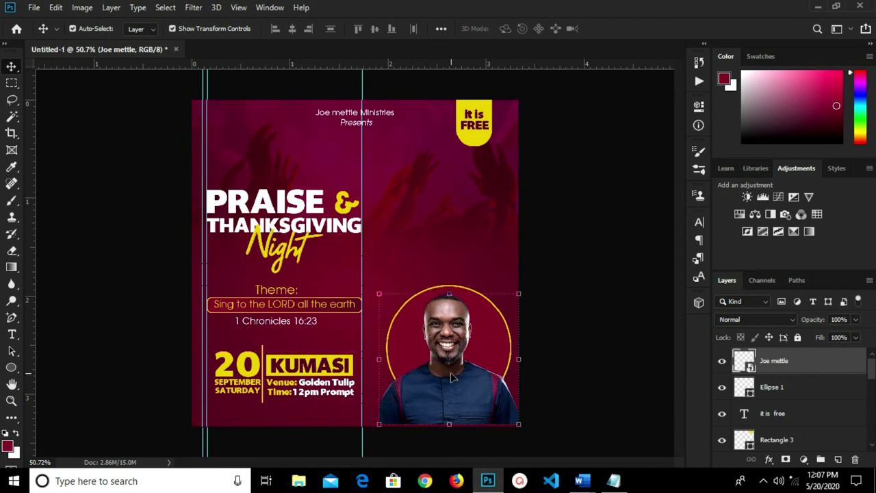
pyautogui.scroll(1, 445, 377)
pyautogui.moveTo(443, 378); pyautogui.dragTo(445, 375)
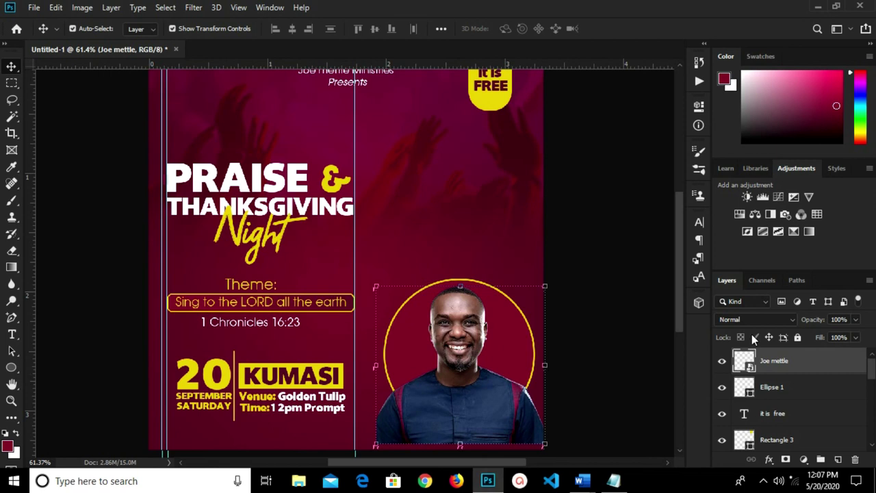
# Clip the portrait to the circle with a clipping mask and deselect it
pyautogui.rightClick(788, 364)
pyautogui.click(684, 278)
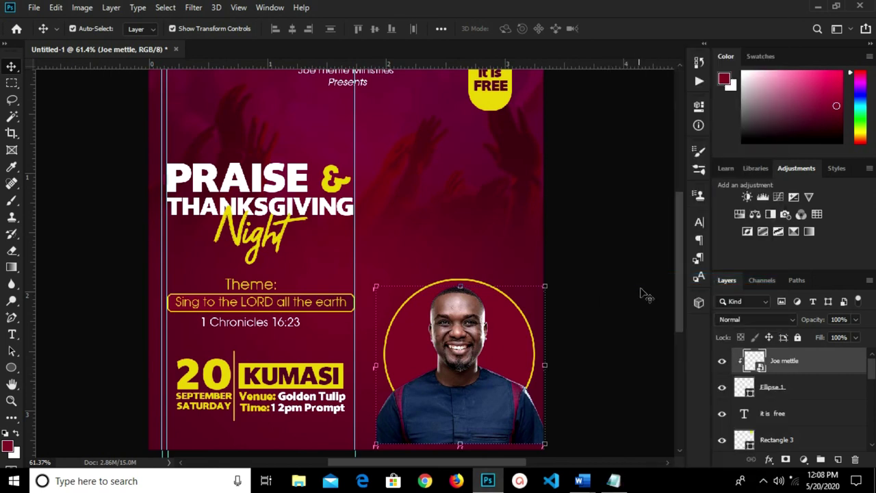
pyautogui.click(603, 325)
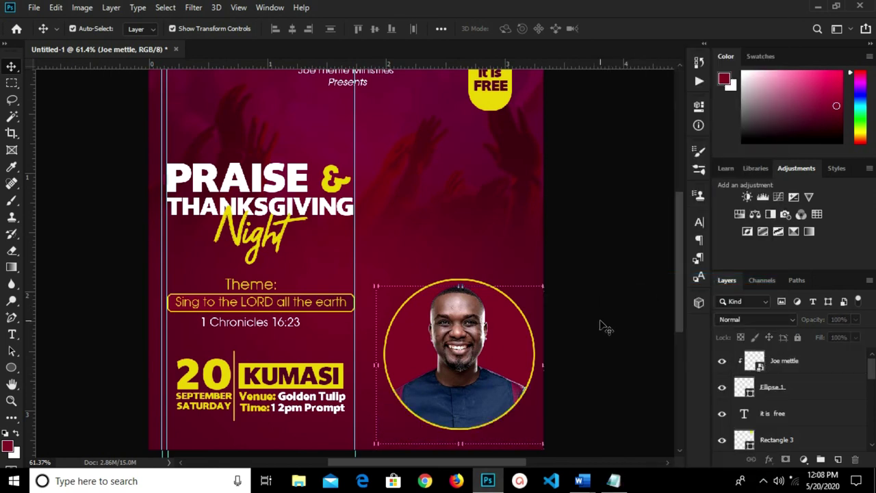
pyautogui.click(448, 356)
pyautogui.click(576, 348)
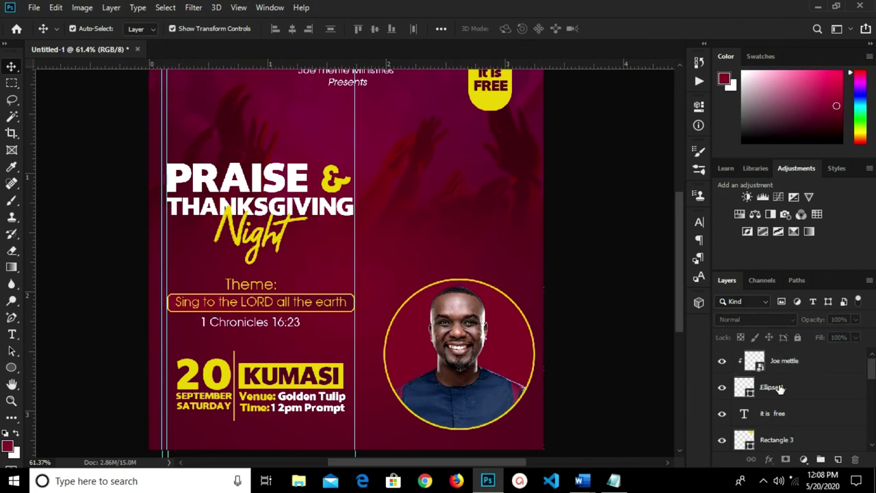
# Group the Joe mettle and Ellipse 1 layers, and check the group by switching its visibility off and on
pyautogui.click(780, 387)
pyautogui.keyDown('shift'); pyautogui.click(785, 363); pyautogui.keyUp('shift')
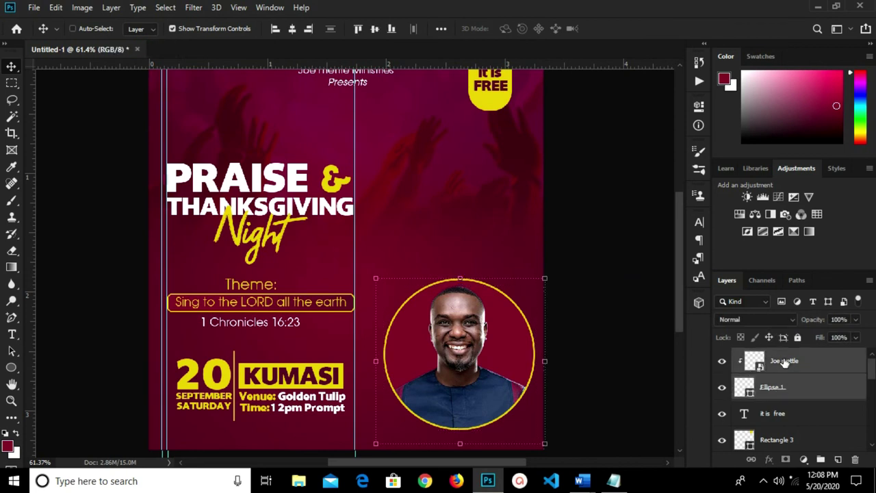
pyautogui.hotkey('ctrl', 'g')
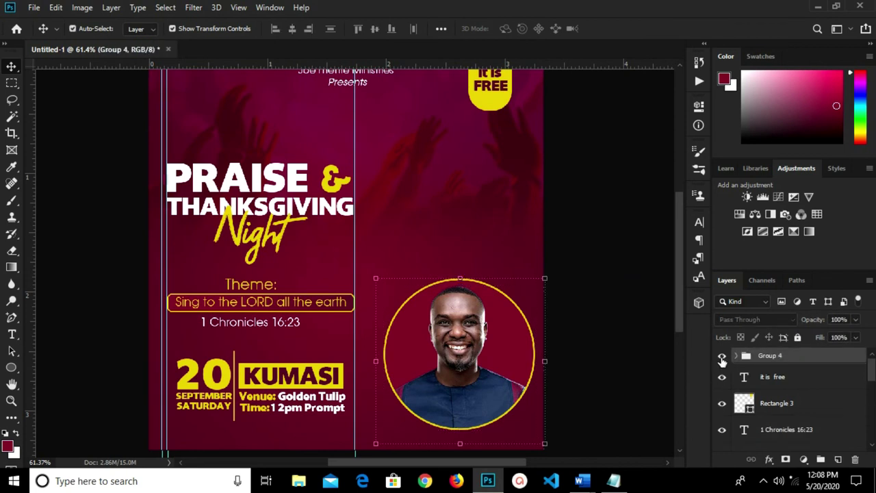
pyautogui.click(721, 357)
pyautogui.click(721, 357)
# Nudge the portrait group slightly towards the text blocks with Free Transform, apply the change and deselect it
pyautogui.hotkey('ctrl', 't')
pyautogui.press('Left')
pyautogui.press('Left')
pyautogui.press('Left')
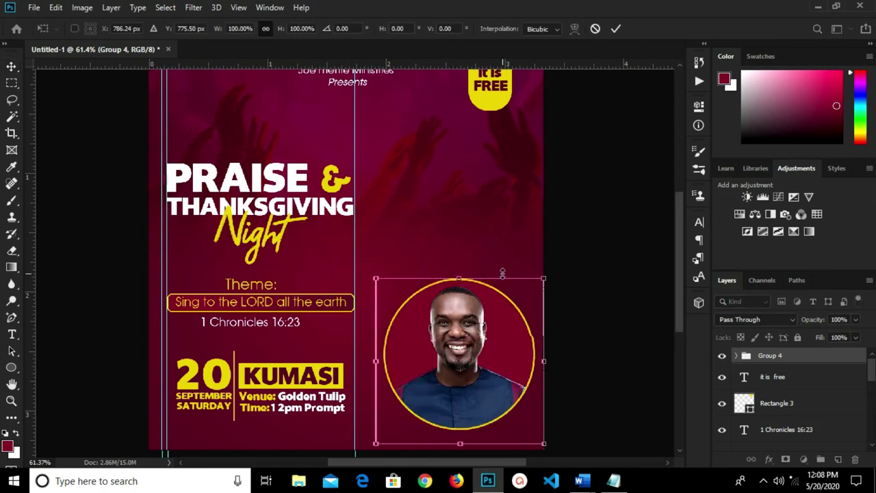
pyautogui.press('Left')
pyautogui.press('Left')
pyautogui.press('Left')
pyautogui.press('Left')
pyautogui.press('Left')
pyautogui.press('Left')
pyautogui.click(613, 29)
pyautogui.scroll(-2, 557, 225)
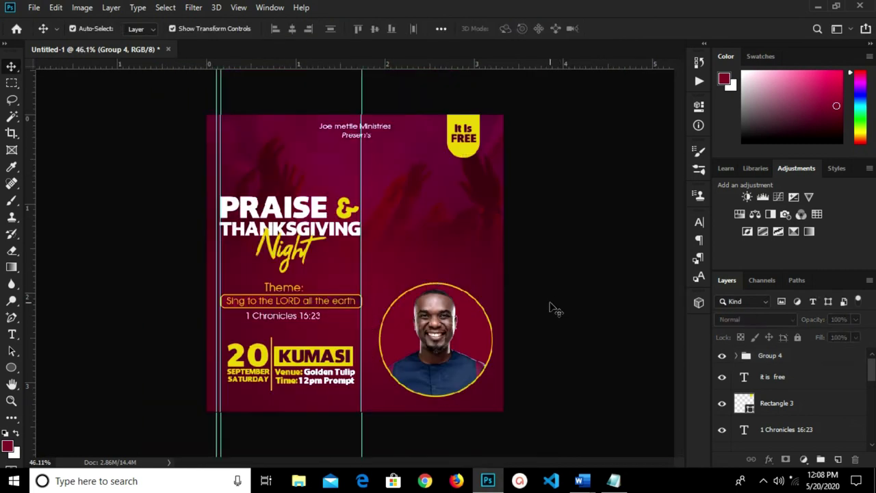
pyautogui.click(555, 308)
# Draw a flat ellipse about 258 × 44 px at the lower edge of the portrait circle with the Ellipse tool
pyautogui.click(10, 367)
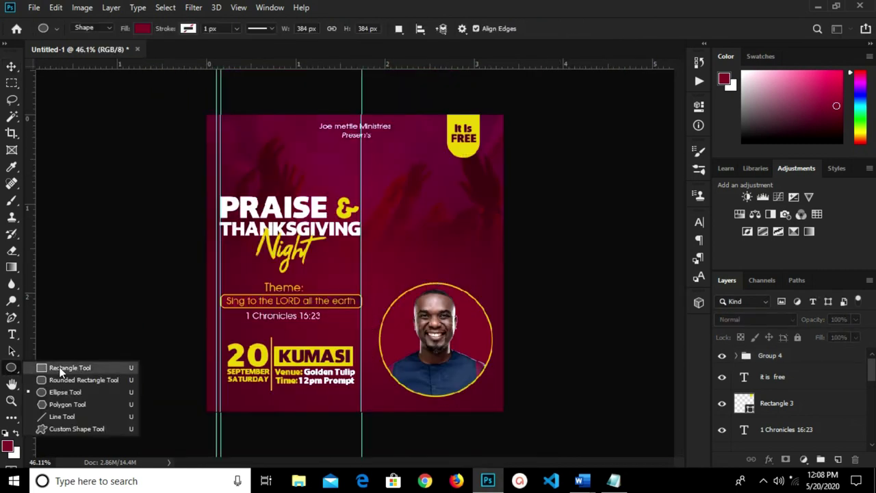
pyautogui.click(55, 392)
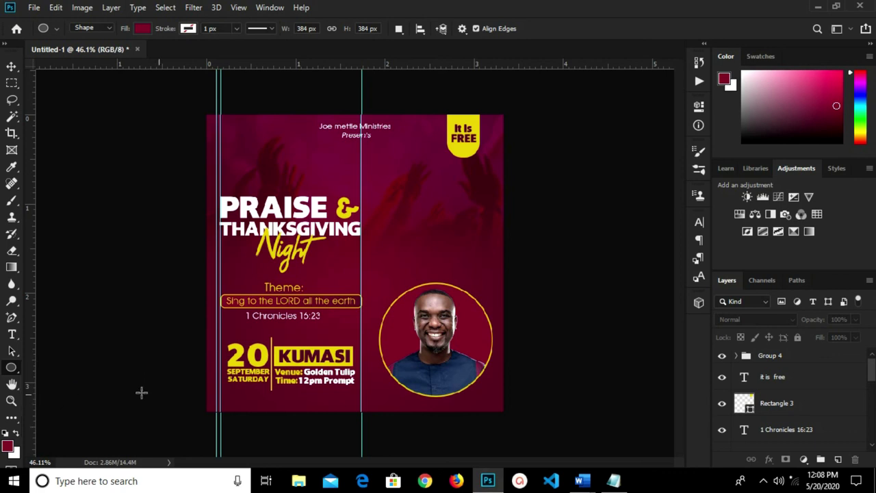
pyautogui.scroll(2, 436, 417)
pyautogui.scroll(1, 417, 425)
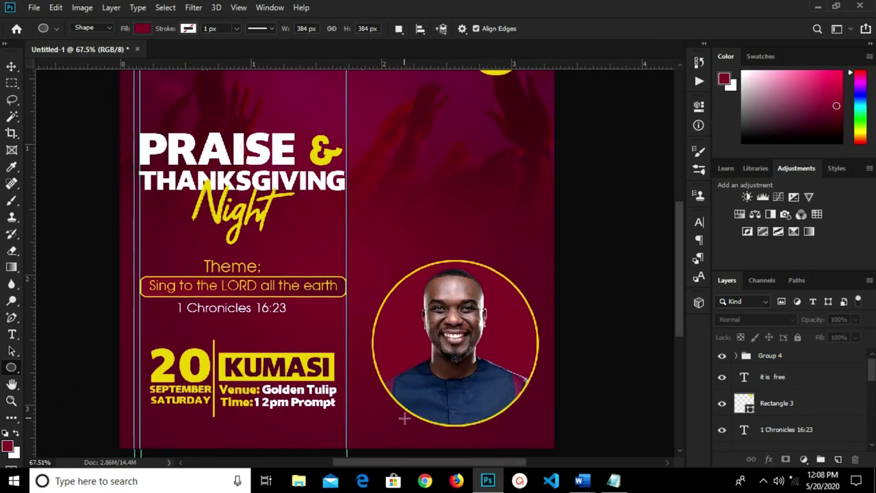
pyautogui.moveTo(397, 414); pyautogui.dragTo(510, 433)
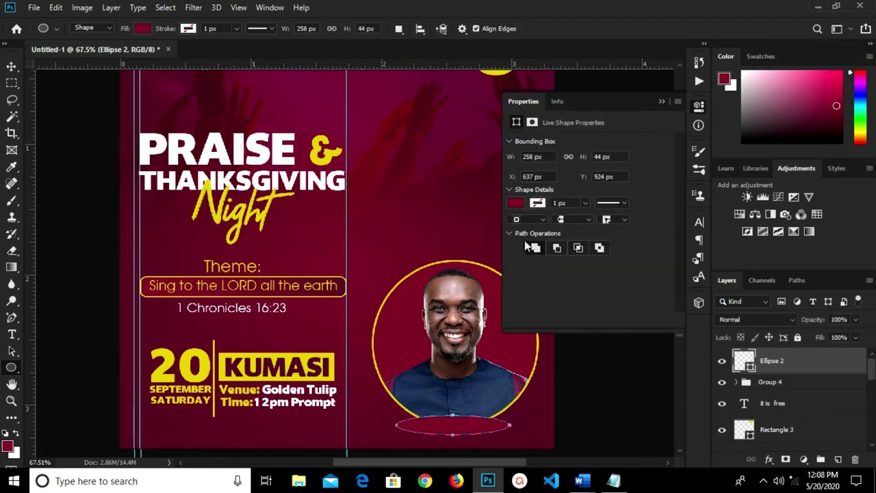
# Fill the flat ellipse with black from the recently used colors and collapse its shape properties
pyautogui.click(518, 205)
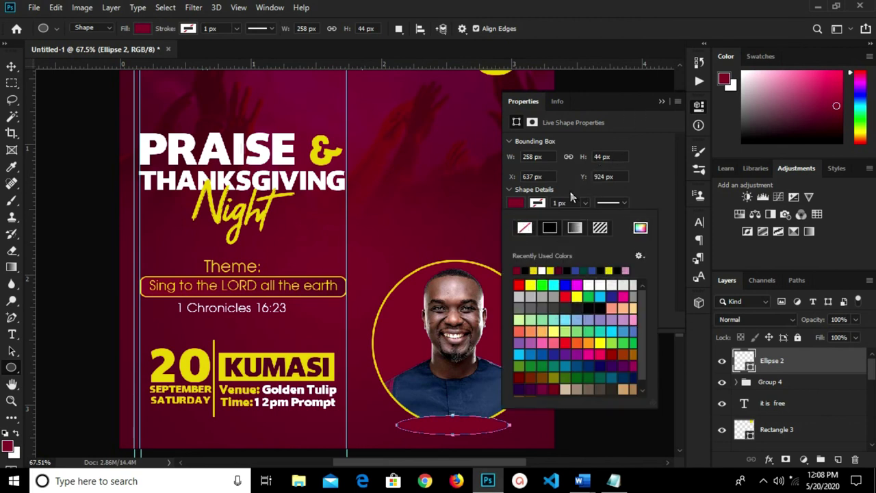
pyautogui.click(530, 270)
pyautogui.click(661, 102)
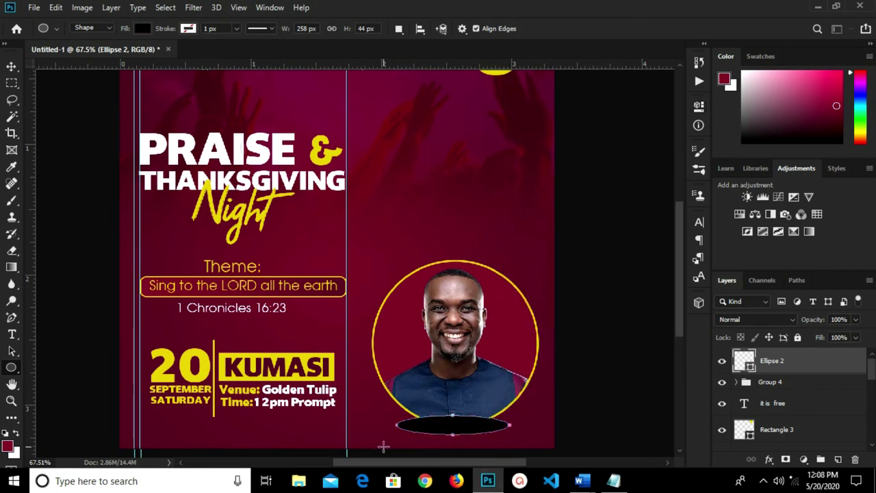
# Place the Ellipse 2 layer directly below Group 4 and nudge the ellipse slightly to the right beneath the portrait circle
pyautogui.press('v')
pyautogui.moveTo(799, 361); pyautogui.dragTo(788, 390)
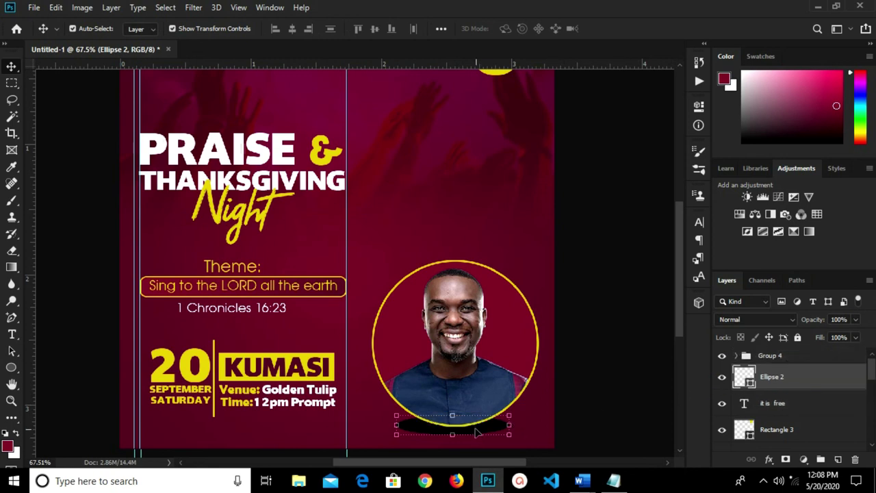
pyautogui.press('Right')
pyautogui.press('Right')
pyautogui.press('Right')
pyautogui.press('Right')
pyautogui.press('Right')
pyautogui.press('Right')
pyautogui.press('Right')
pyautogui.press('Right')
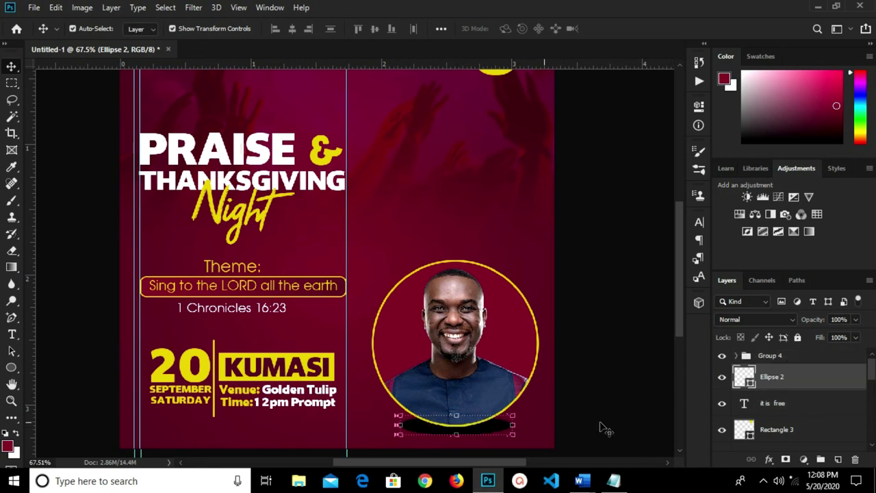
# Convert Ellipse 2 to a smart object and soften it into a shadow with a Gaussian Blur filter
pyautogui.rightClick(790, 372)
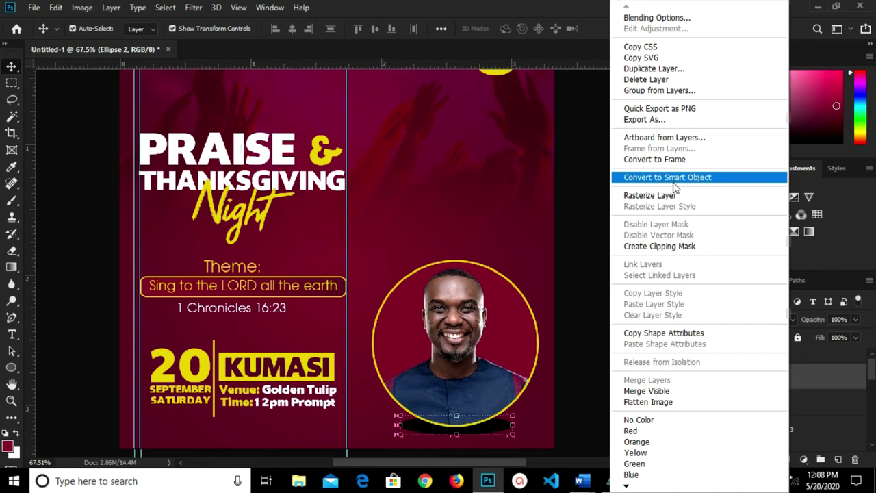
pyautogui.click(623, 175)
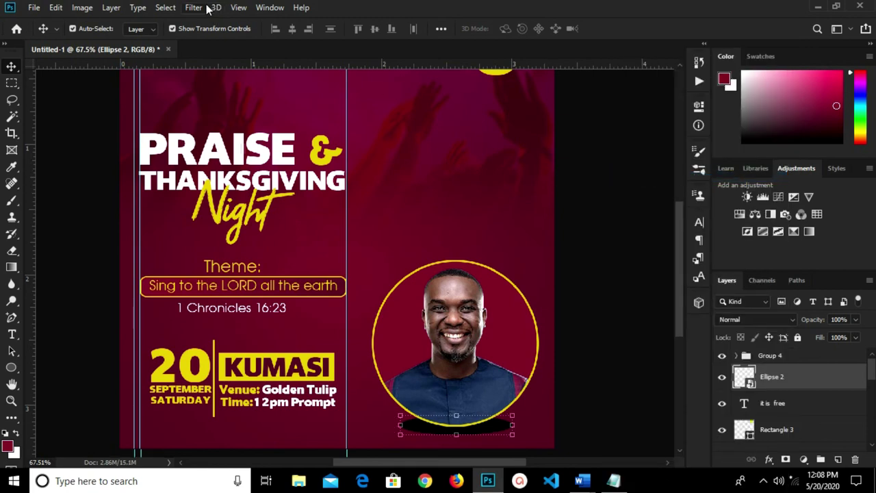
pyautogui.click(186, 7)
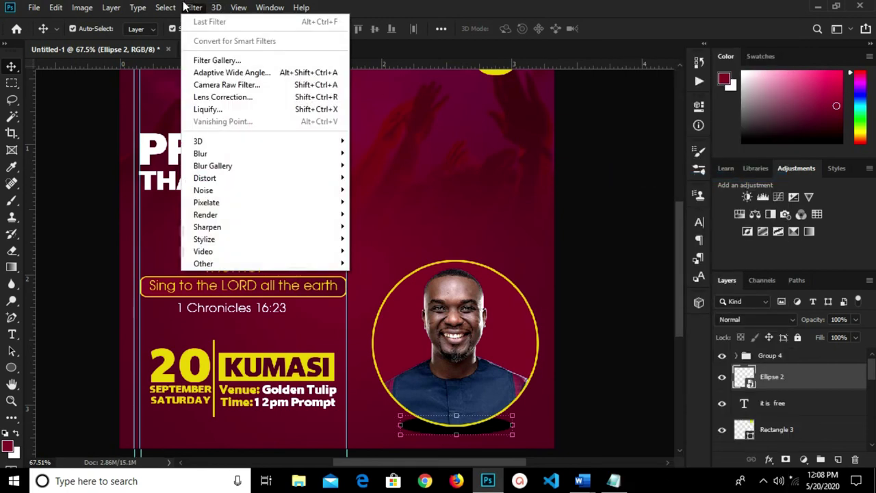
pyautogui.moveTo(279, 156)
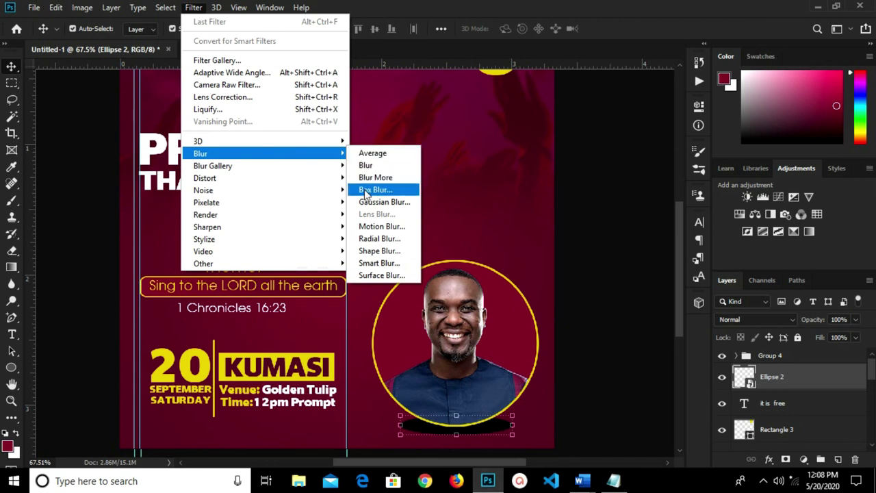
pyautogui.click(376, 202)
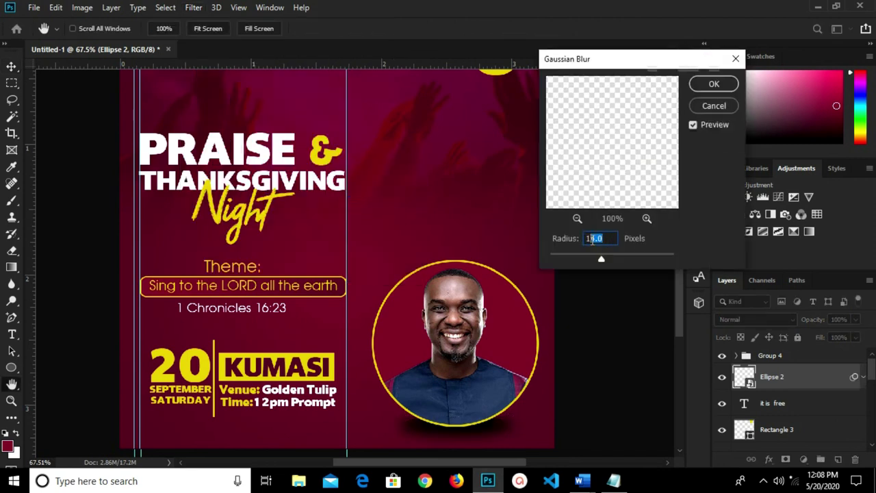
pyautogui.click(714, 84)
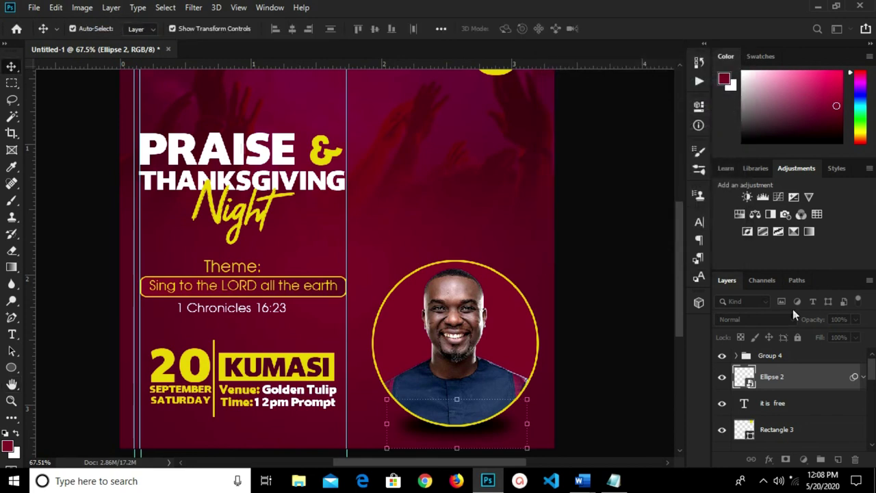
# Set the opacity of the blurred Ellipse 2 shadow to 70% and deselect it
pyautogui.click(855, 319)
pyautogui.moveTo(838, 332); pyautogui.dragTo(836, 333)
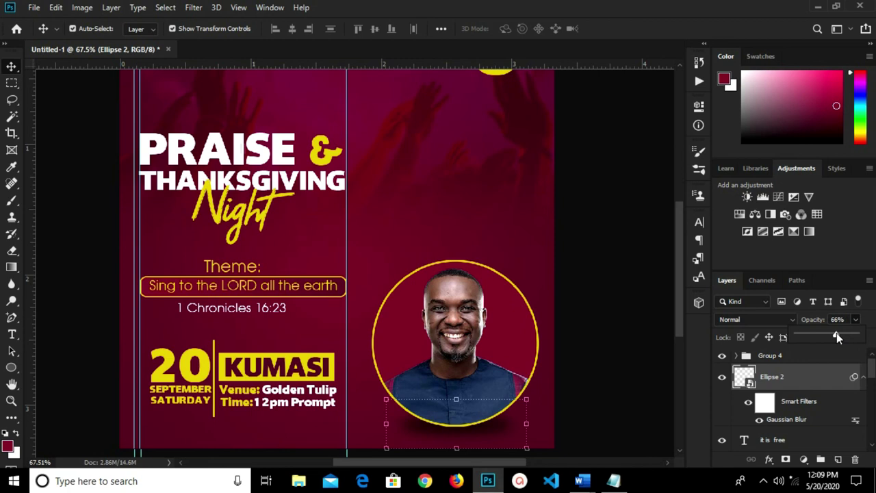
pyautogui.click(822, 319)
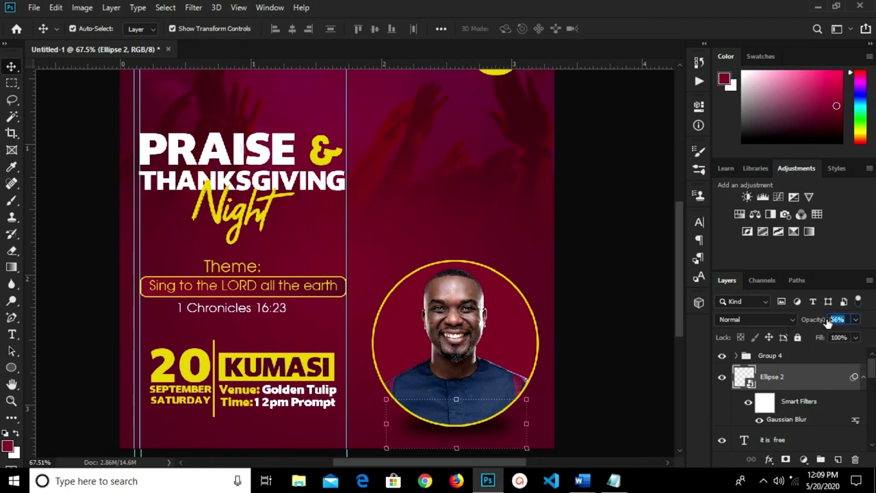
pyautogui.write('70')
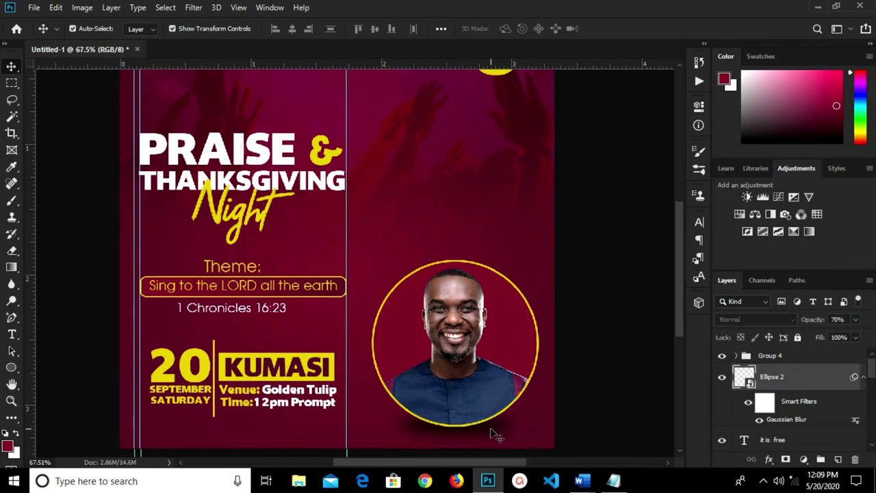
pyautogui.scroll(-3, 578, 322)
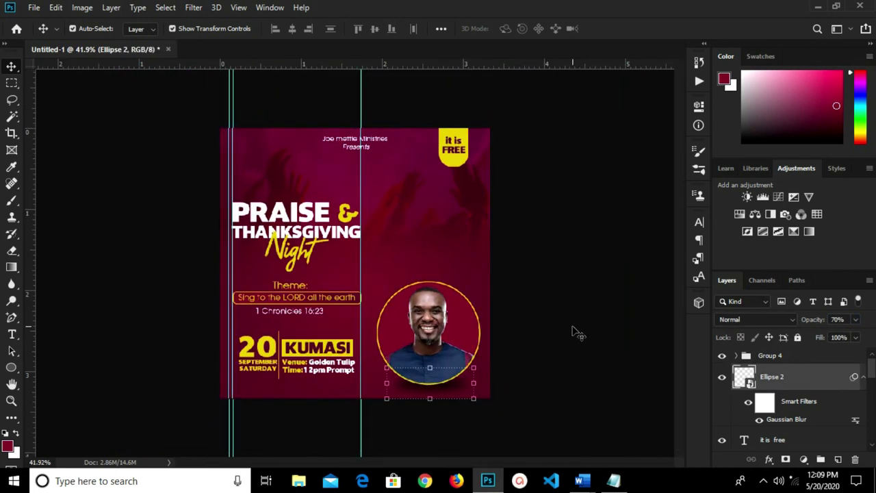
pyautogui.click(530, 352)
pyautogui.scroll(2, 366, 313)
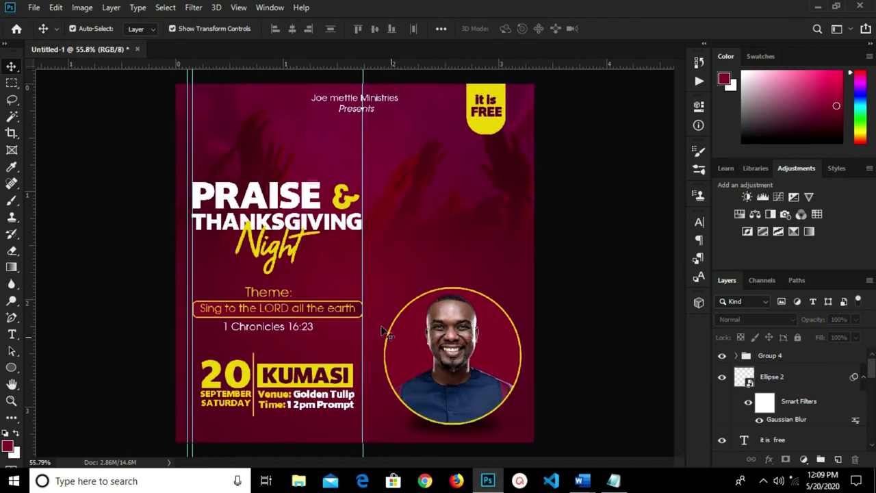
# Switch to the praise file in Notepad, copy the guest artist's name from its first line, and return to Photoshop
pyautogui.click(614, 481)
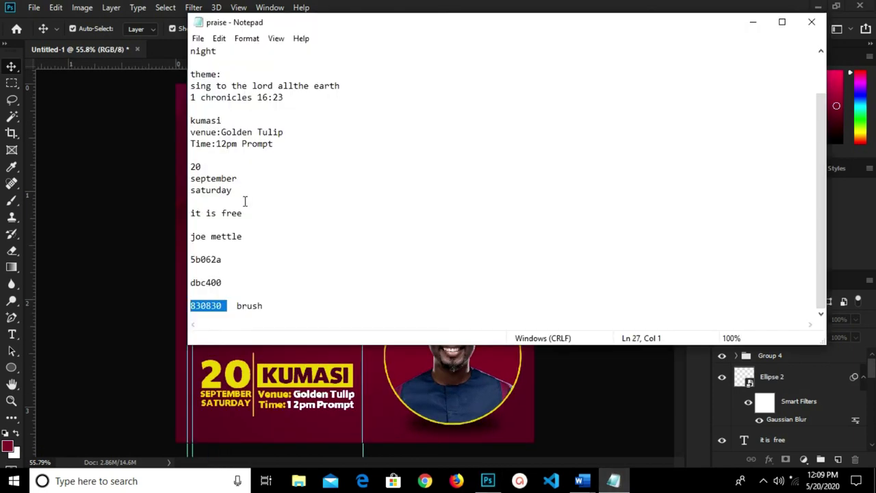
pyautogui.scroll(2, 245, 219)
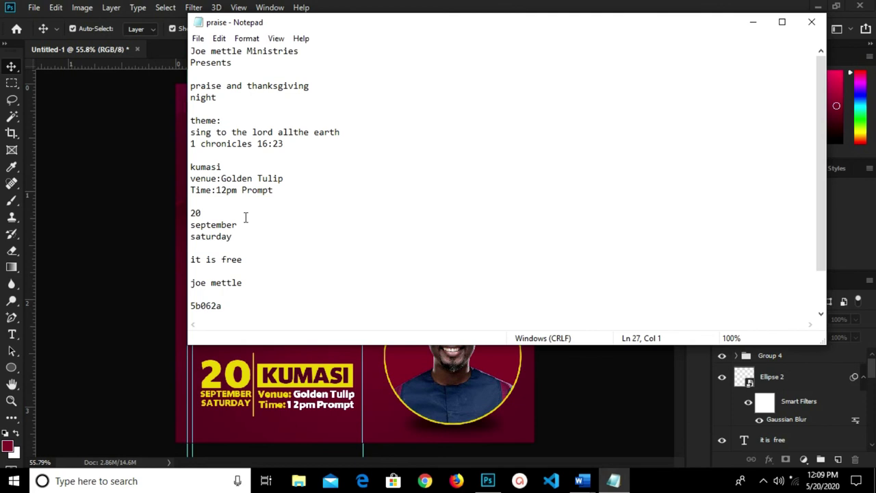
pyautogui.scroll(-2, 247, 219)
pyautogui.scroll(2, 228, 63)
pyautogui.moveTo(244, 51); pyautogui.dragTo(192, 51)
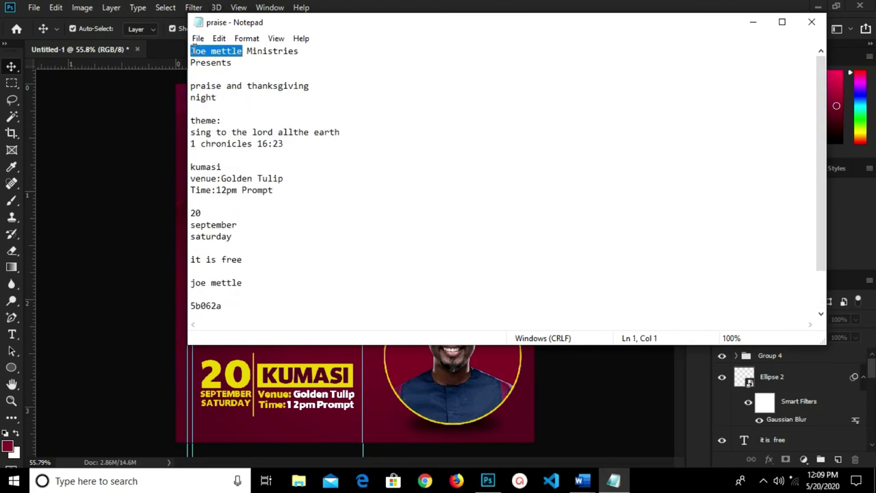
pyautogui.rightClick(205, 52)
pyautogui.click(232, 89)
pyautogui.click(379, 423)
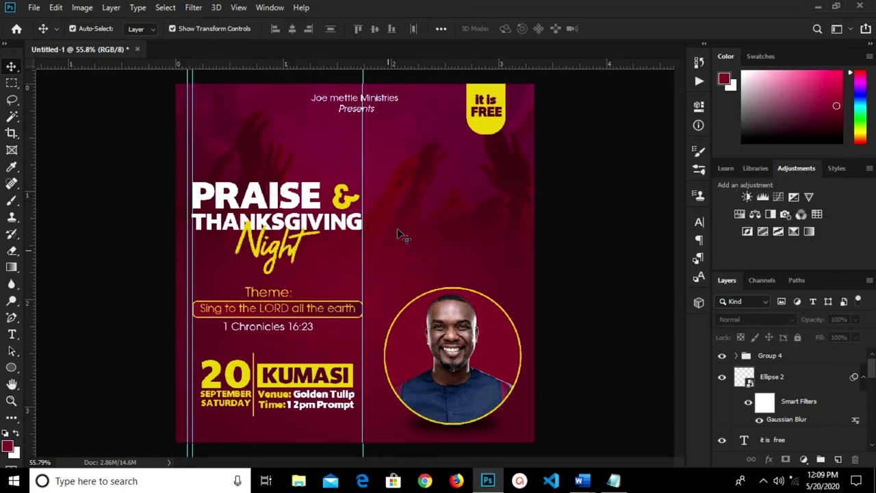
# Set the Type tool's font to NOVA Regular by searching the font list for "nova"
pyautogui.scroll(1, 359, 179)
pyautogui.press('t')
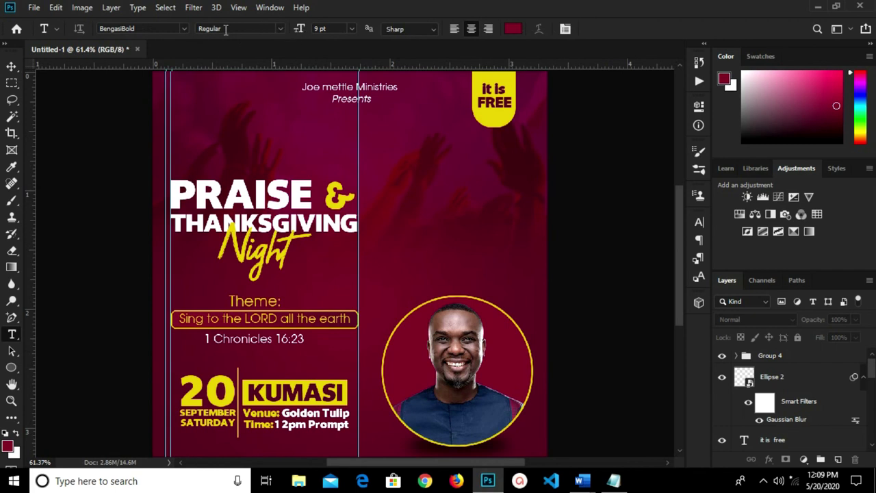
pyautogui.click(183, 28)
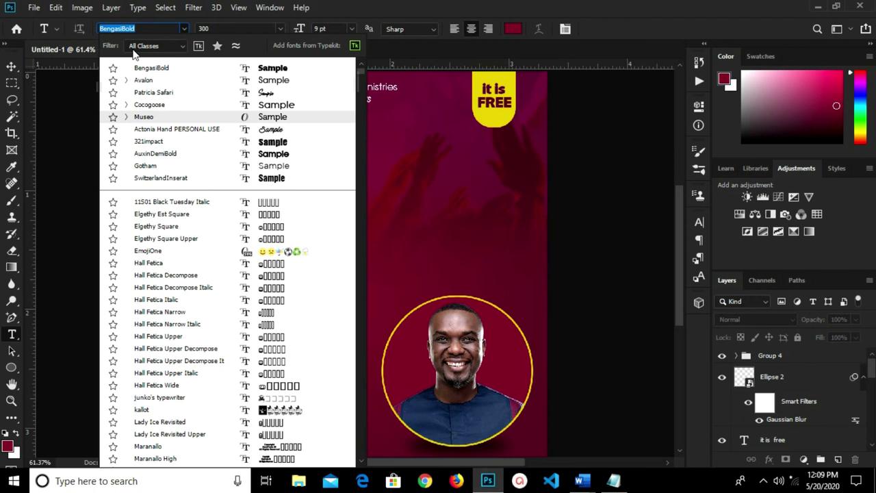
pyautogui.click(150, 28)
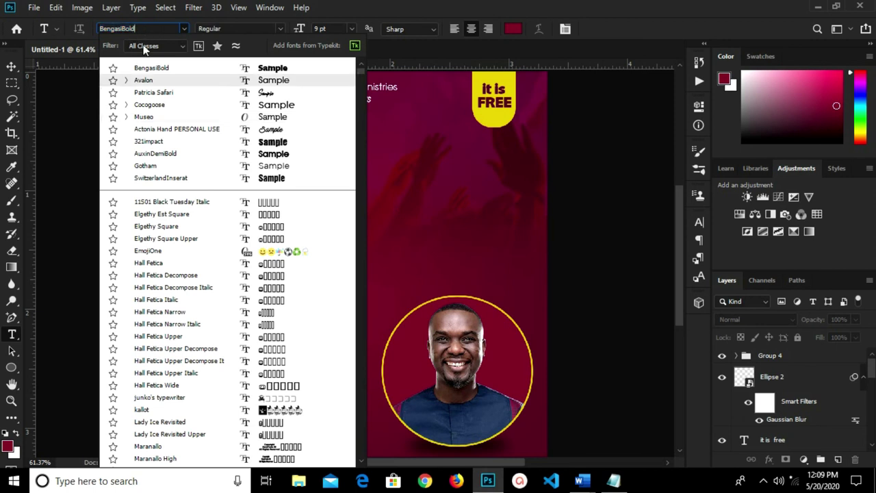
pyautogui.hotkey('ctrl', 'a')
pyautogui.write('no')
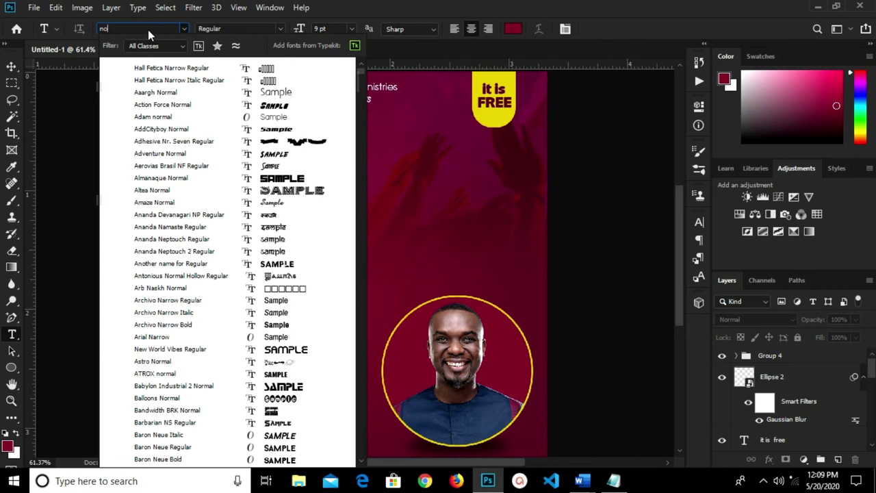
pyautogui.write('va')
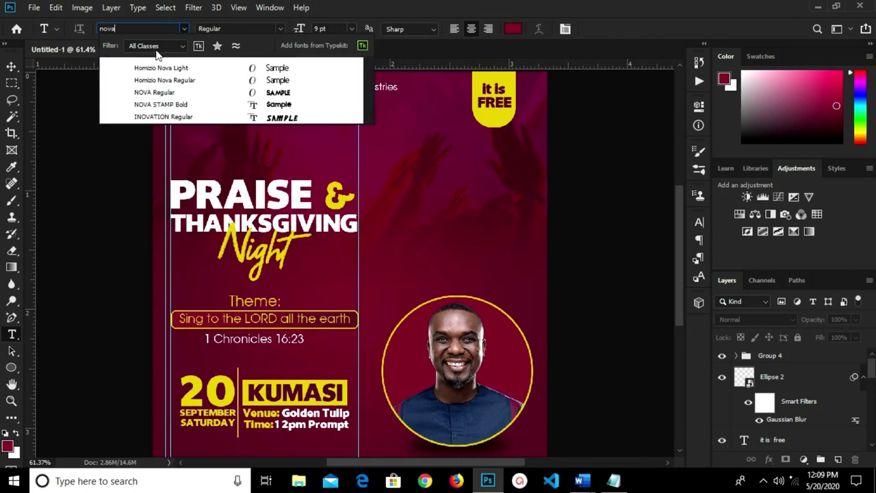
pyautogui.click(170, 92)
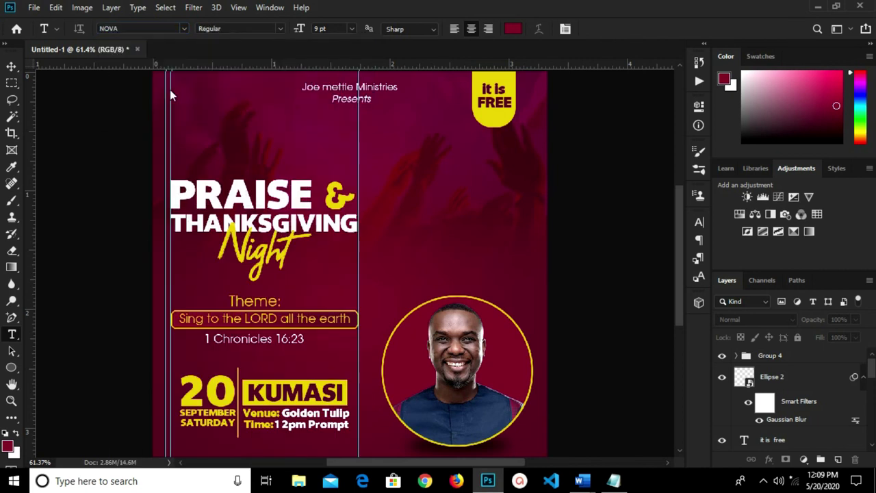
# Set the text color to white (ffffff) and accept it
pyautogui.click(514, 30)
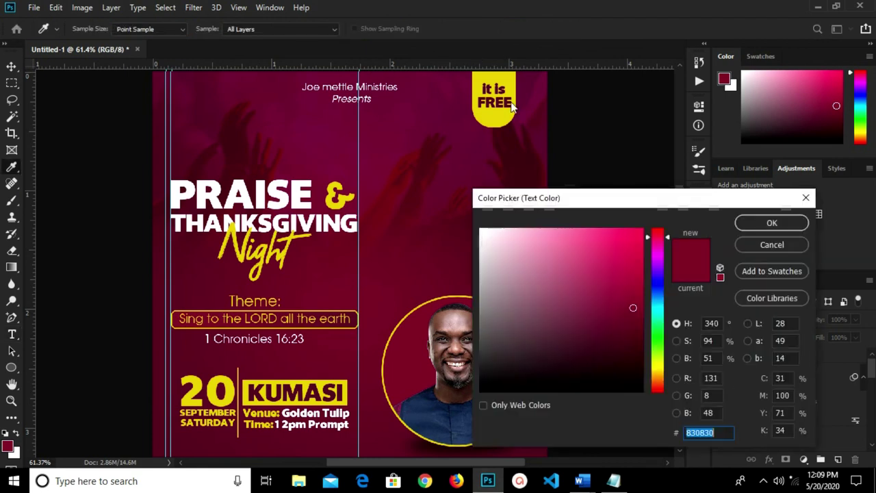
pyautogui.write('ffffff')
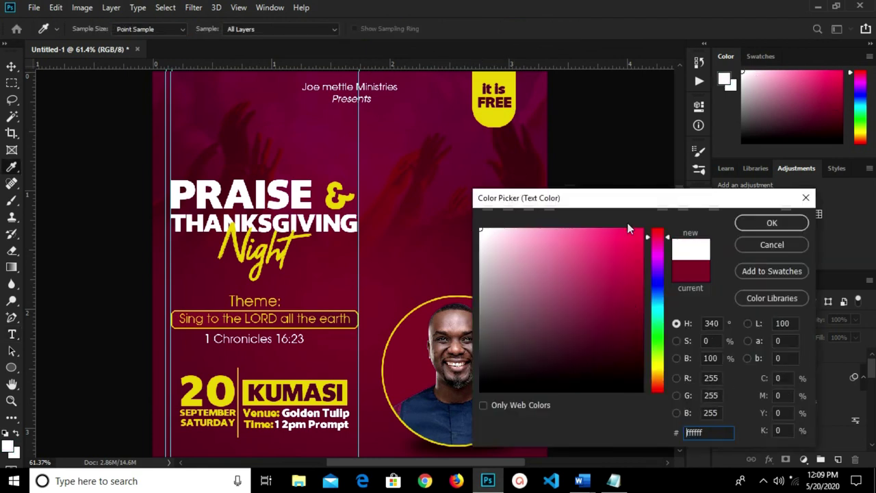
pyautogui.click(747, 226)
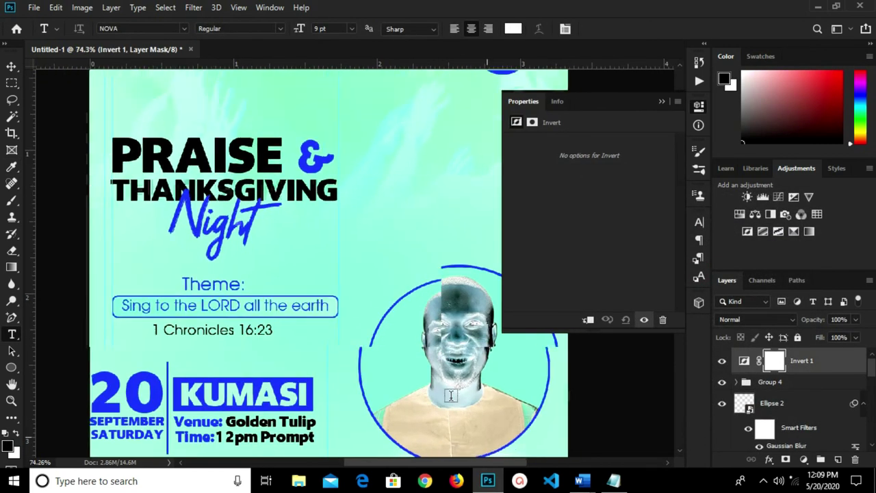
# Undo the Invert adjustment layer added over the flyer and collapse the properties display
pyautogui.scroll(-1, 451, 395)
pyautogui.hotkey('ctrl', 'z')
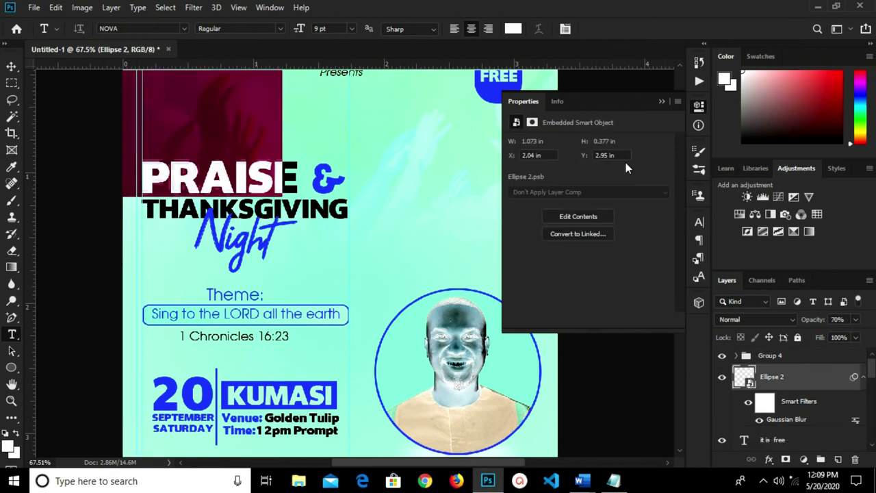
pyautogui.click(661, 102)
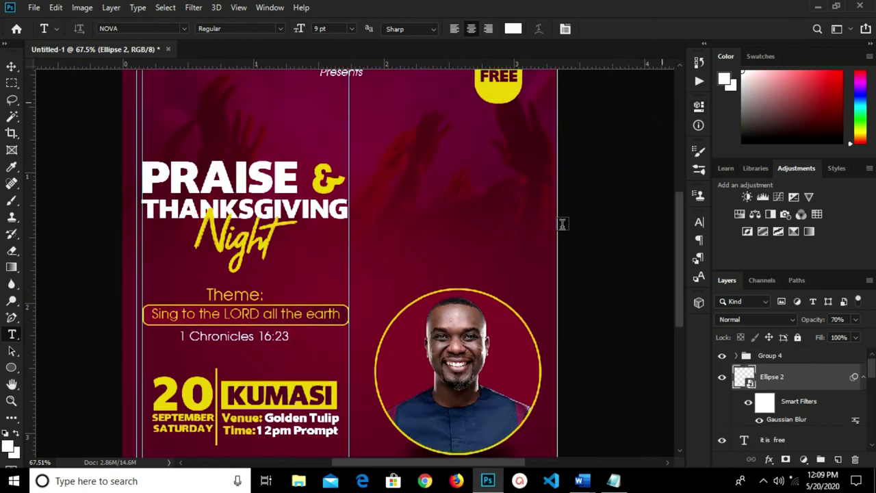
# Add the guest artist's name in capitals as a new white NOVA text layer in the empty area above the portrait
pyautogui.click(407, 237)
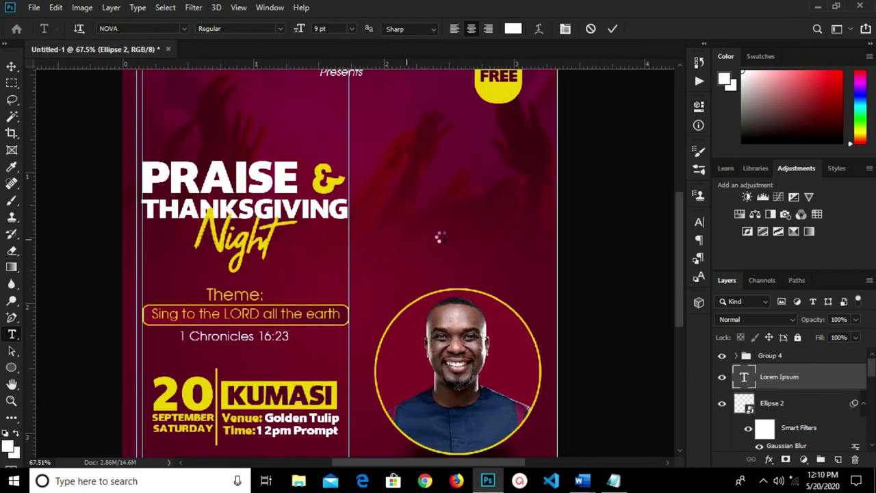
pyautogui.click(390, 242)
pyautogui.scroll(1, 391, 242)
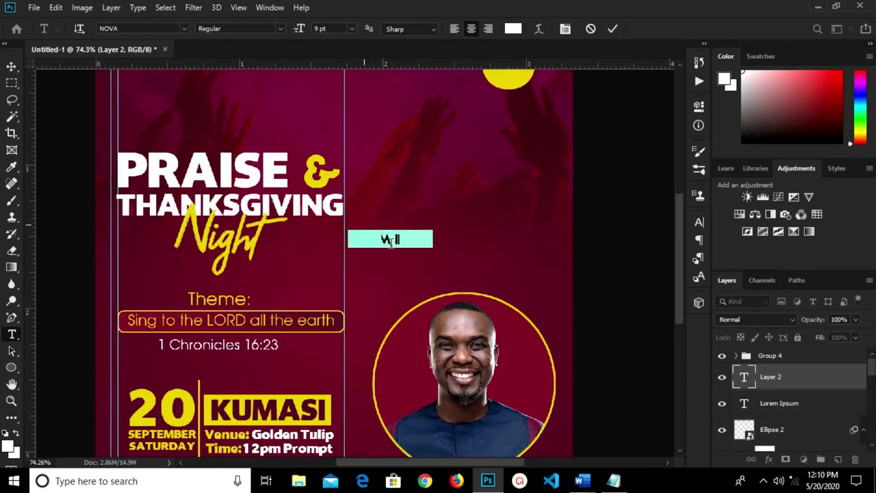
pyautogui.write('JOE METTLE')
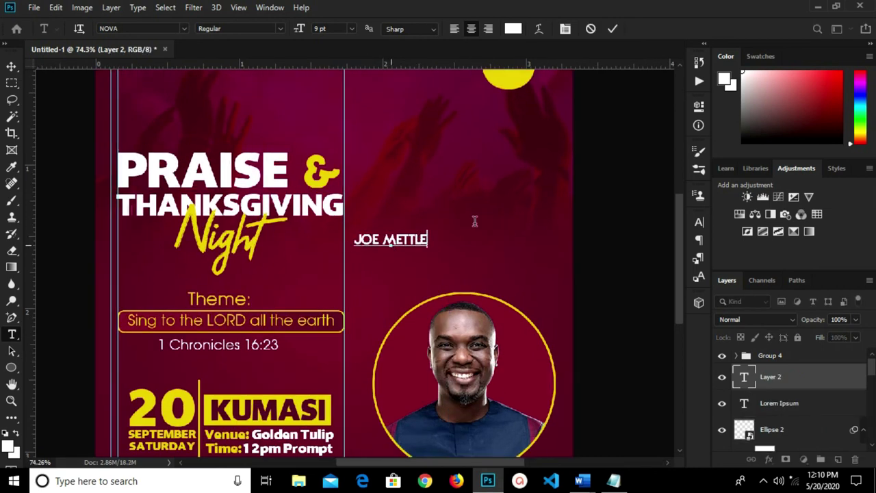
pyautogui.click(611, 30)
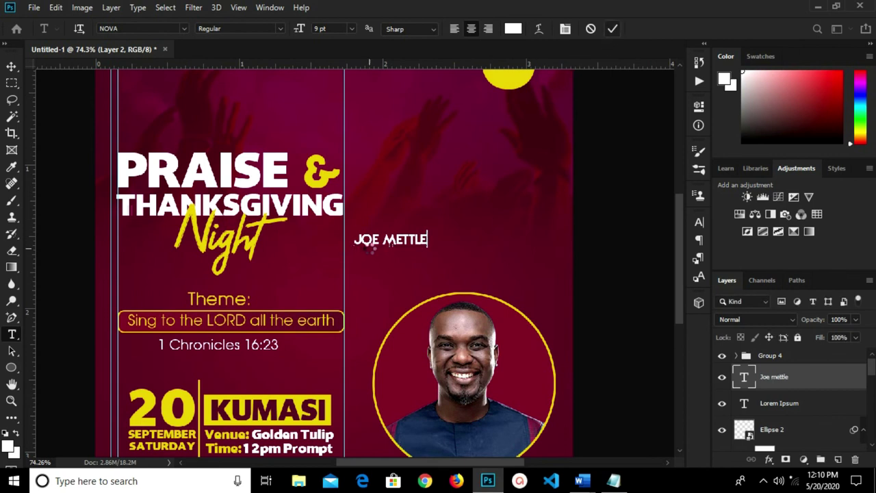
# Move the name text onto the guest's chest in the circled portrait and stack its layer above Group 4
pyautogui.press('v')
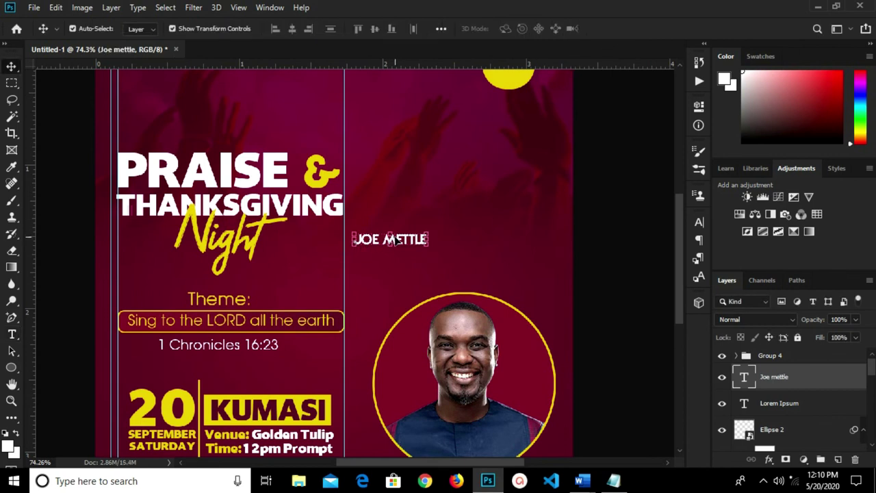
pyautogui.moveTo(395, 239); pyautogui.dragTo(464, 431)
pyautogui.moveTo(834, 392); pyautogui.dragTo(796, 369)
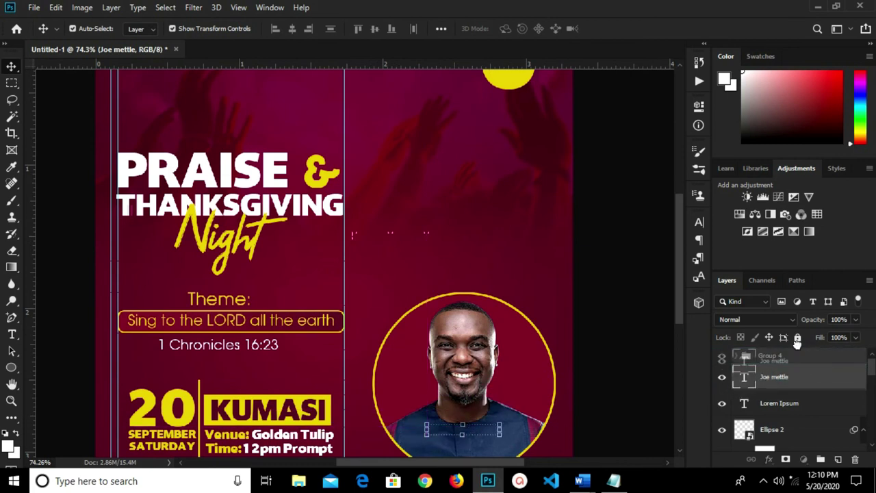
pyautogui.click(784, 361)
pyautogui.moveTo(784, 360); pyautogui.dragTo(786, 388)
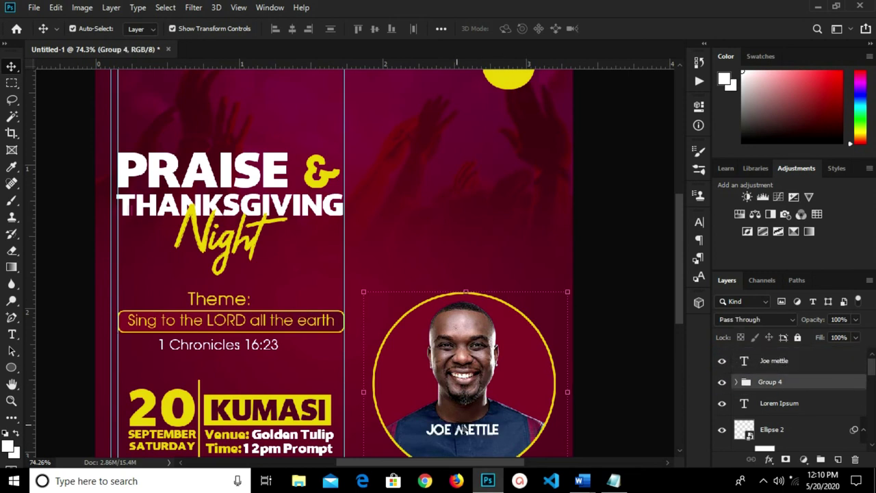
# Lower the guest's name to just above the circle's bottom edge, horizontally centered under the face
pyautogui.scroll(-2, 462, 395)
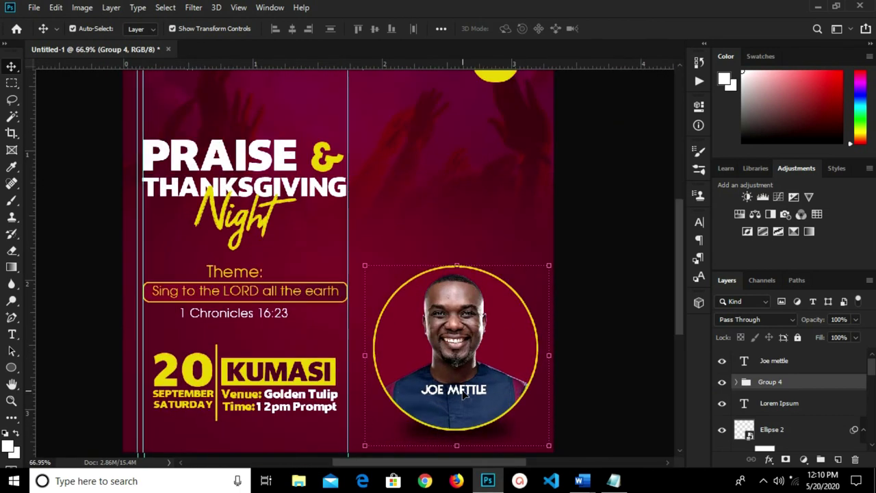
pyautogui.click(463, 394)
pyautogui.moveTo(463, 394); pyautogui.dragTo(466, 415)
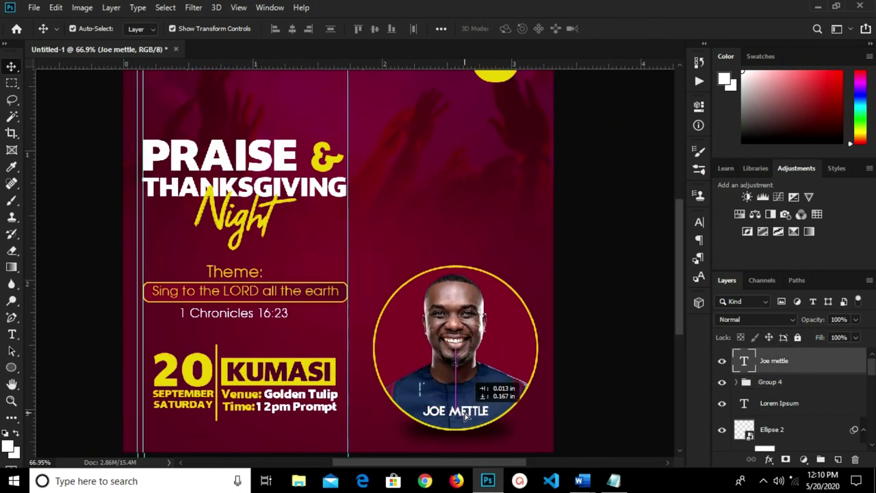
pyautogui.scroll(-3, 465, 403)
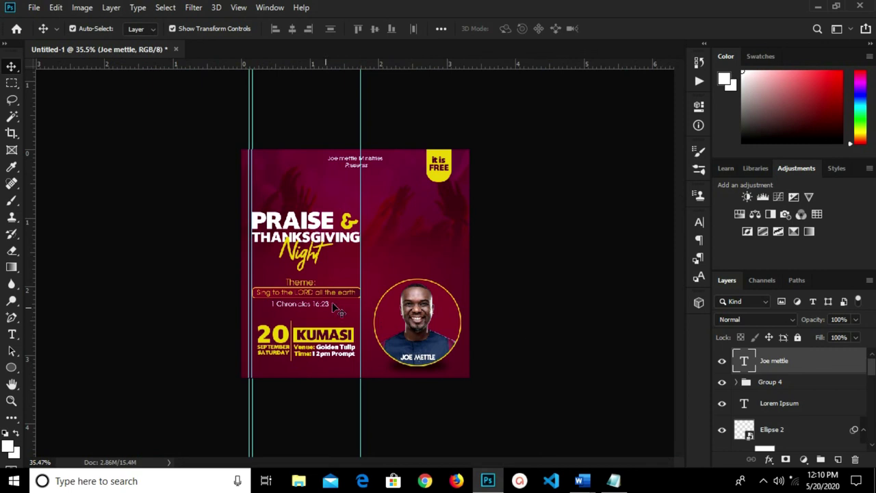
pyautogui.click(332, 303)
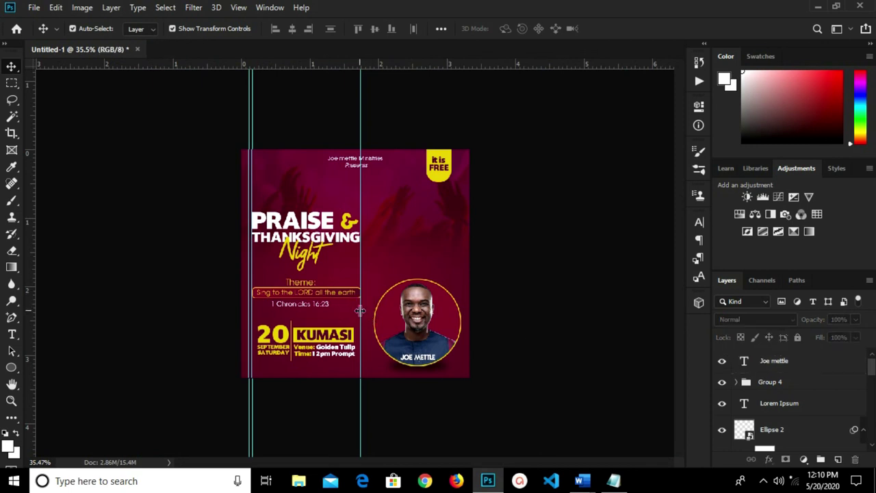
pyautogui.moveTo(360, 310); pyautogui.dragTo(356, 310)
pyautogui.moveTo(190, 319); pyautogui.dragTo(74, 322)
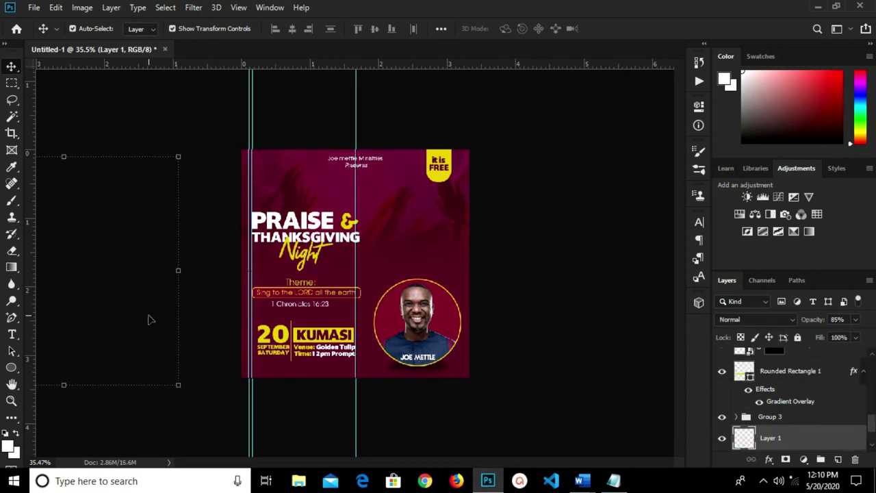
pyautogui.hotkey('ctrl', 'z')
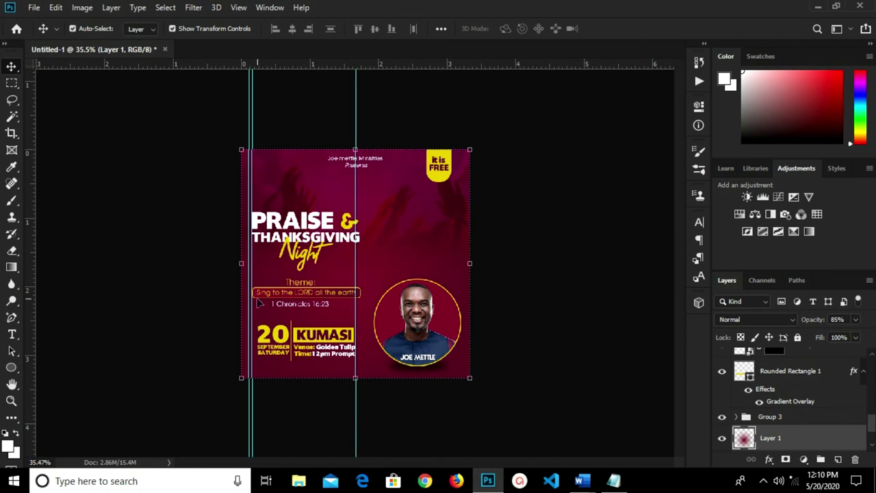
# Remove the three vertical guides from the flyer while Layer 1 is hidden, and show Layer 1 again
pyautogui.scroll(2, 360, 260)
pyautogui.click(722, 438)
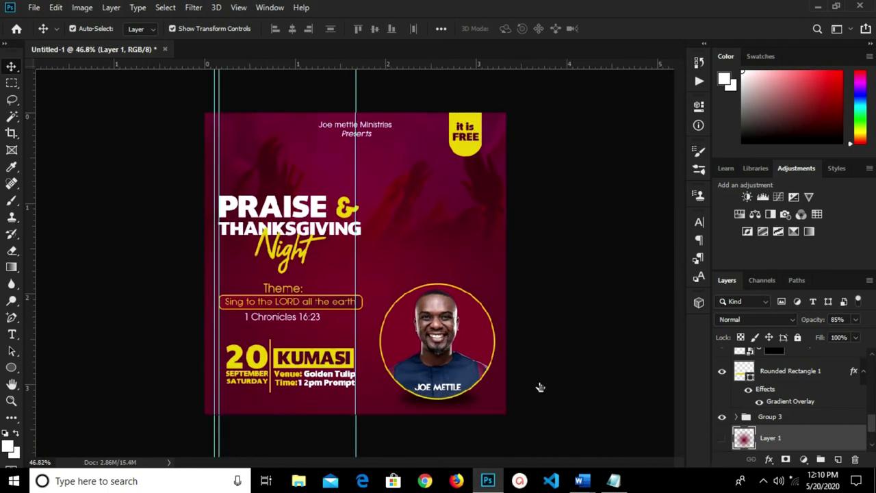
pyautogui.moveTo(356, 312); pyautogui.dragTo(10, 304)
pyautogui.moveTo(217, 334); pyautogui.dragTo(141, 328)
pyautogui.moveTo(216, 327); pyautogui.dragTo(43, 323)
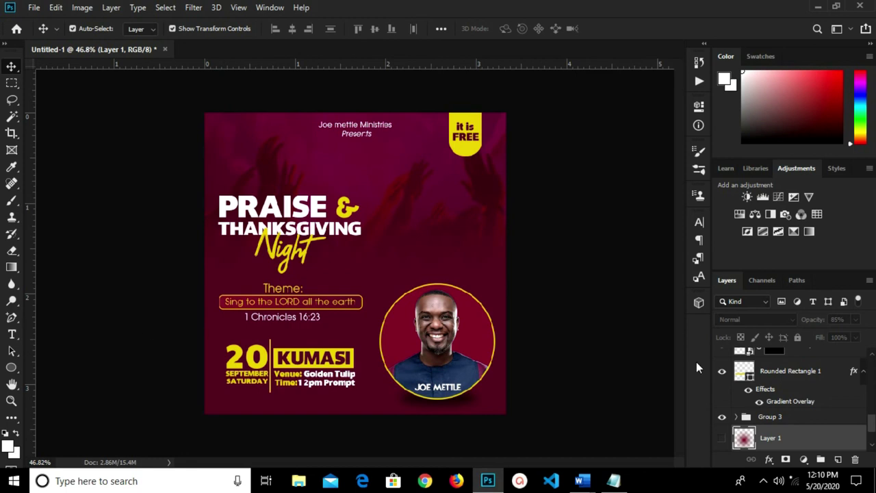
pyautogui.click(722, 438)
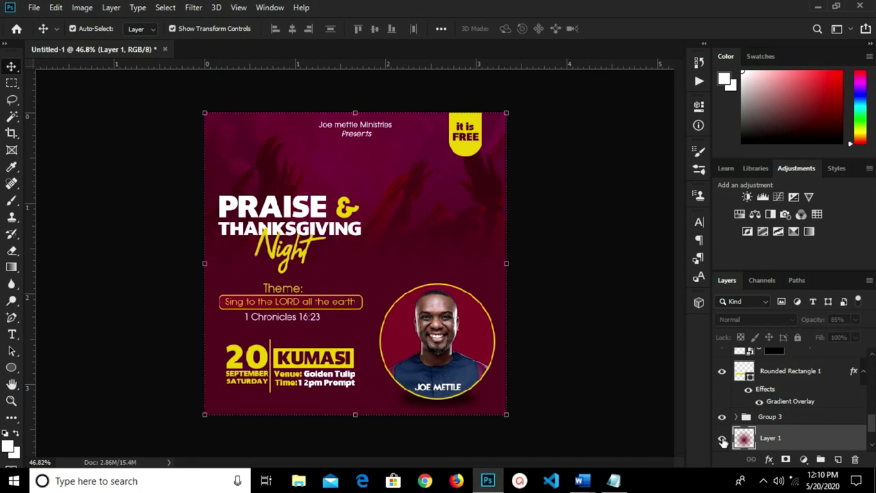
pyautogui.hotkey('ctrl', '-')
pyautogui.click(566, 321)
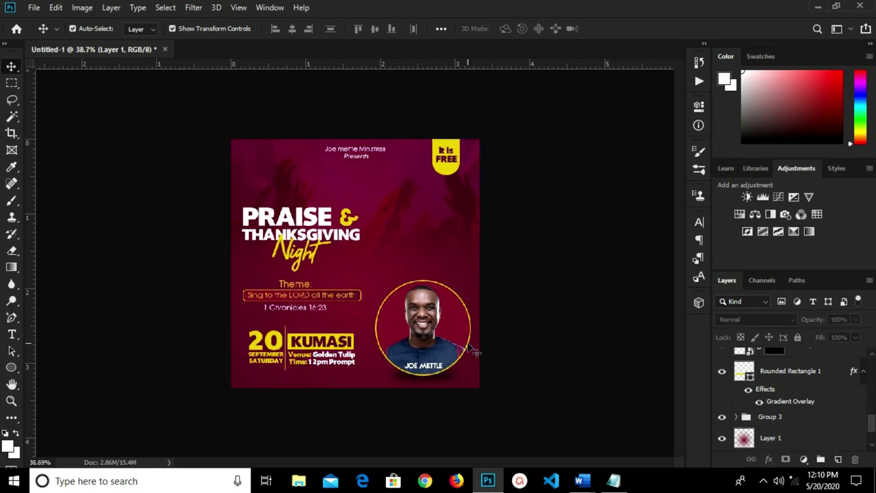
pyautogui.hotkey('ctrl', '+')
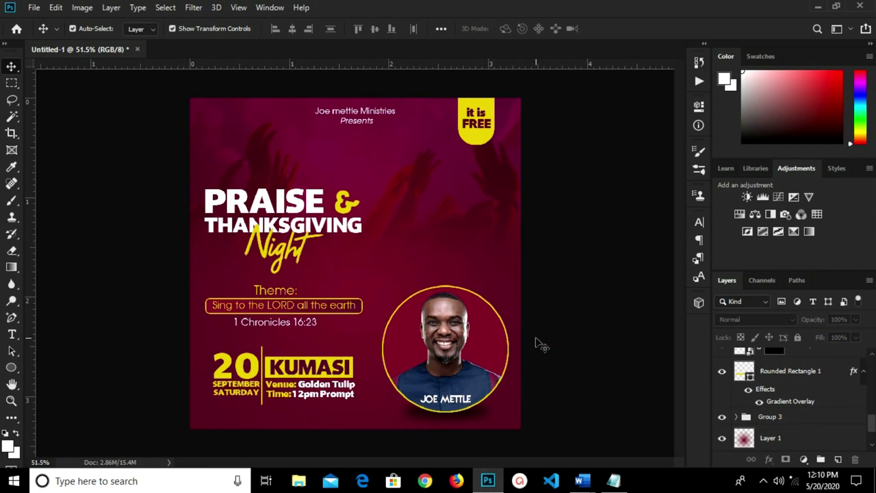